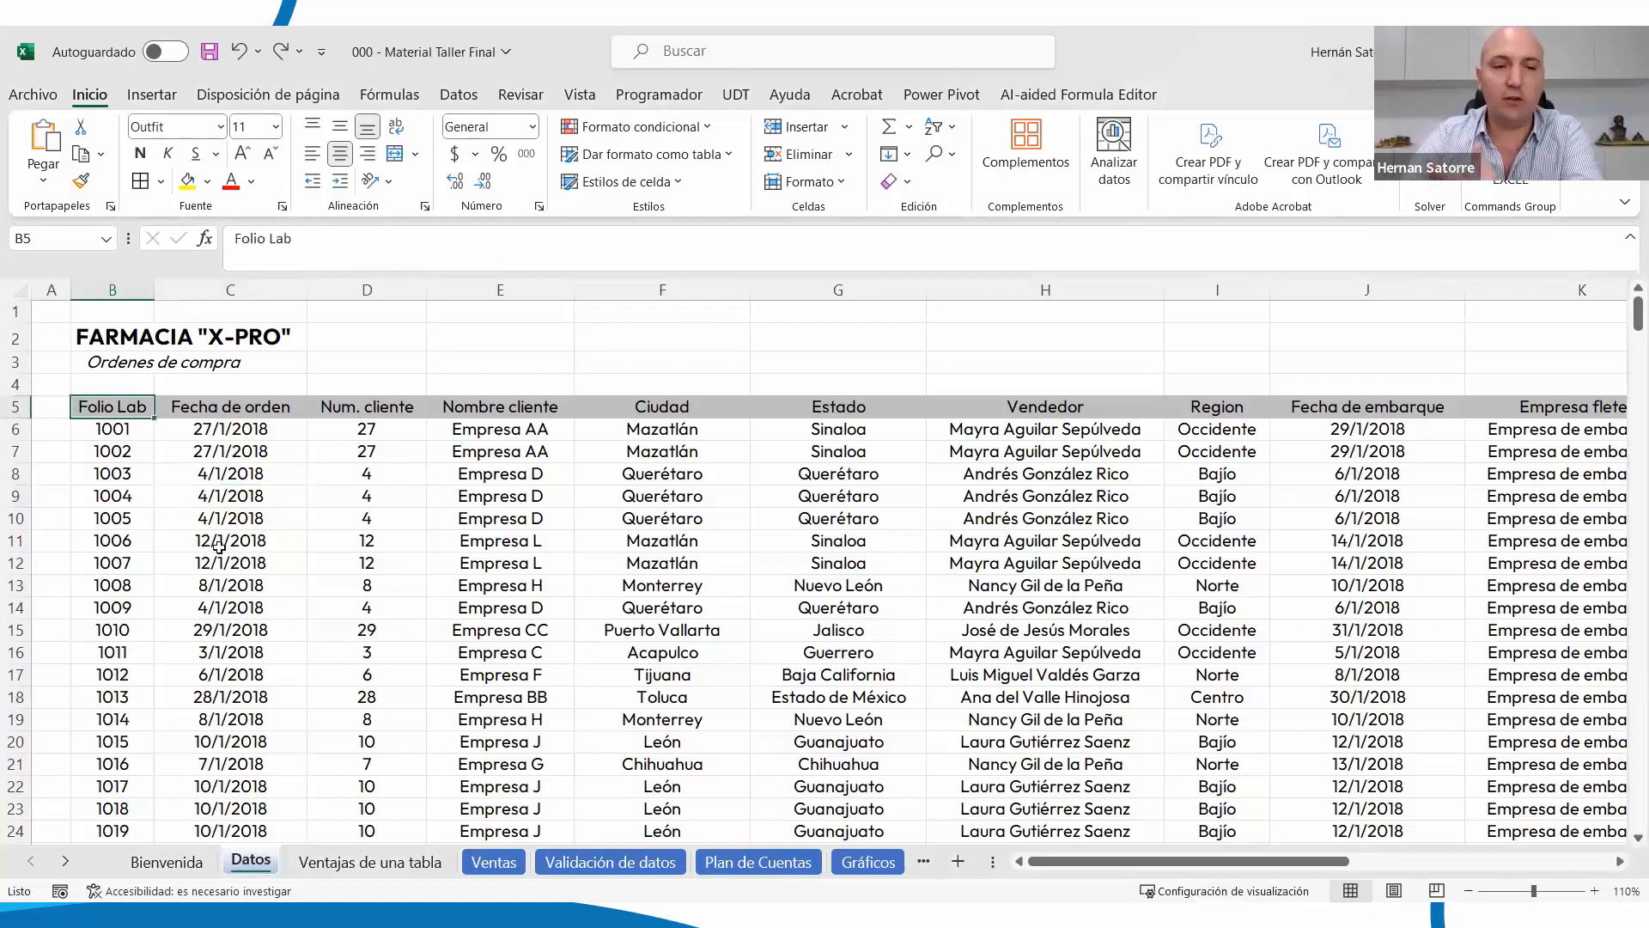
Examine the purchase-order column headers across to Tarifa de envío, and skim the records beneath them
{"action": "key", "text": "Right"}
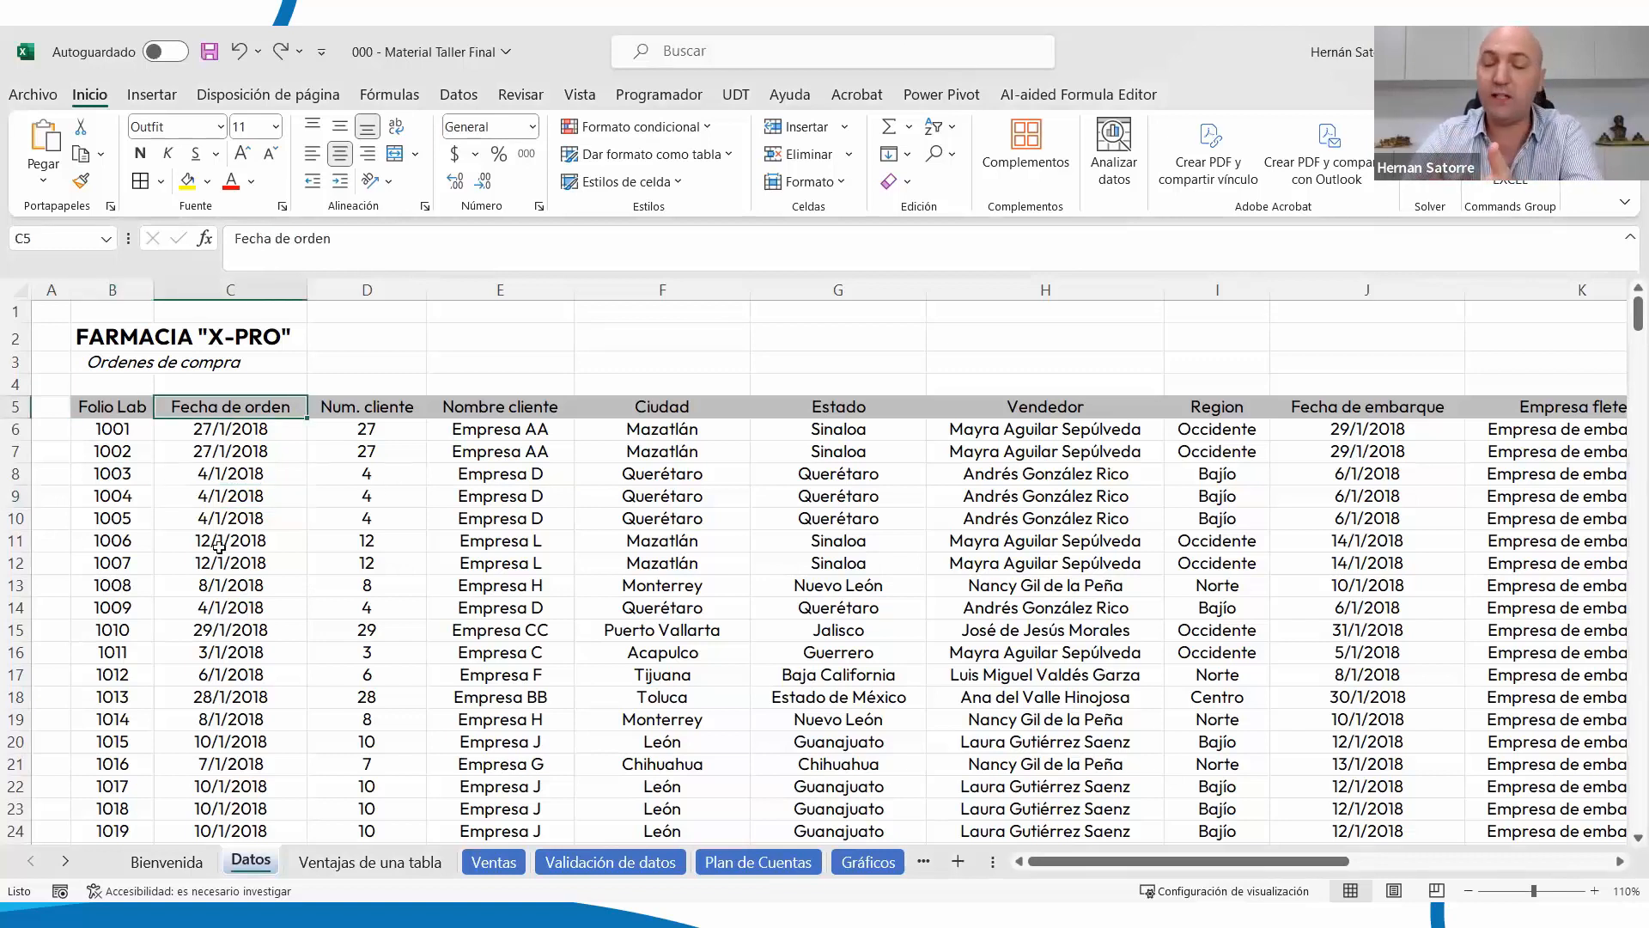
{"action": "key", "text": "Right"}
{"action": "key", "text": "Right"}
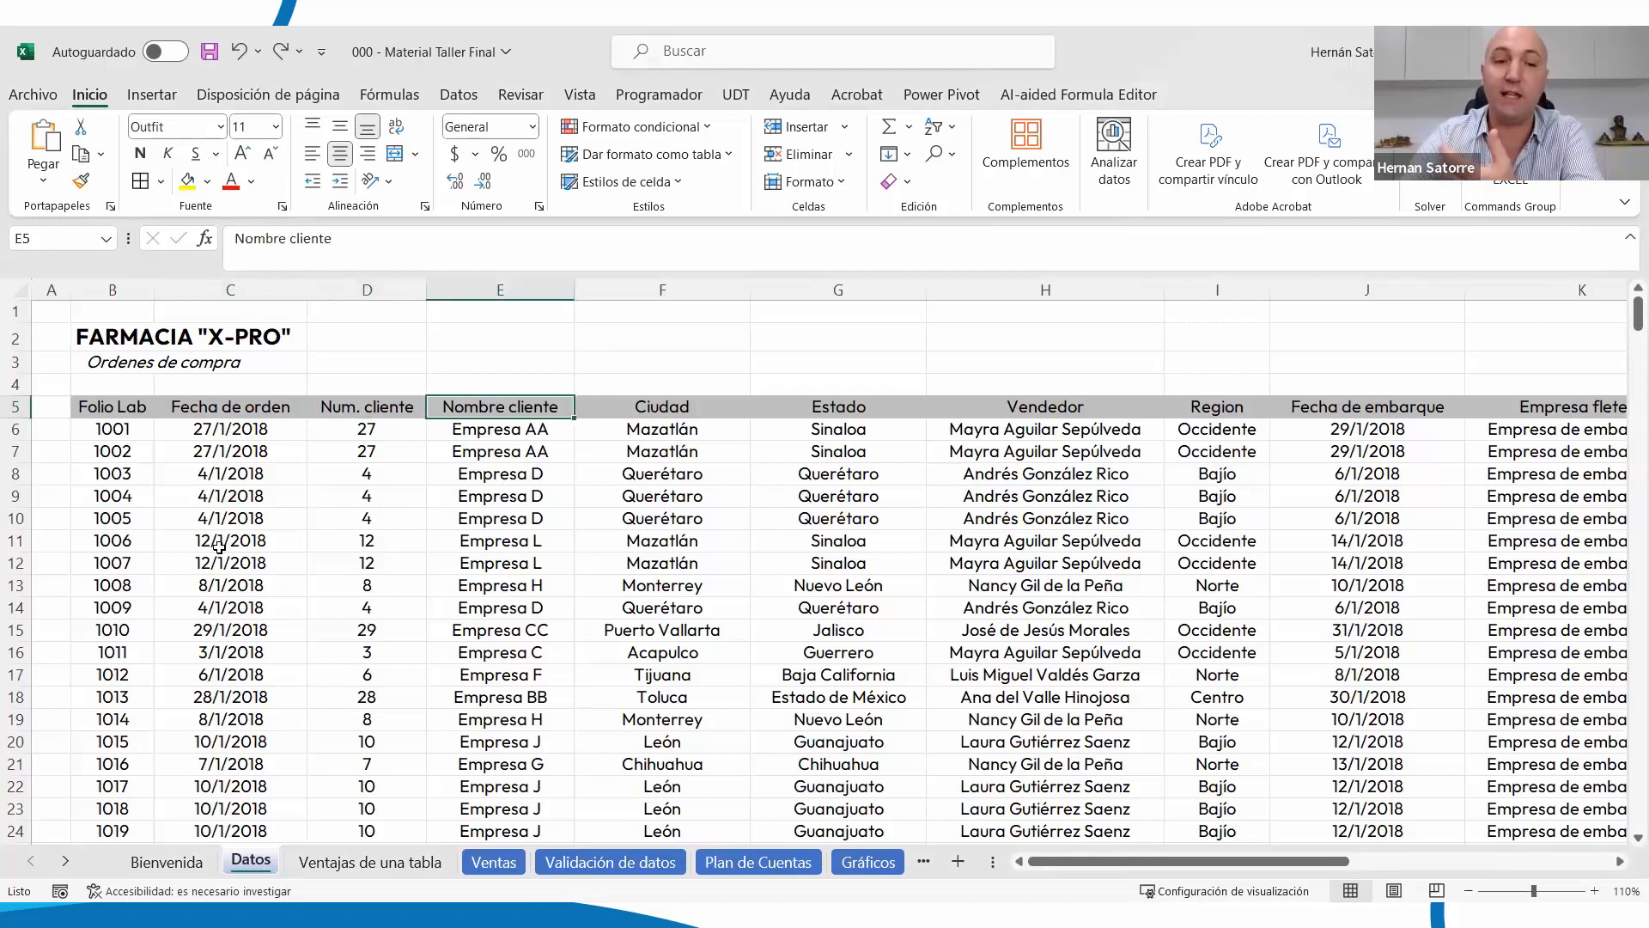
{"action": "key", "text": "Right"}
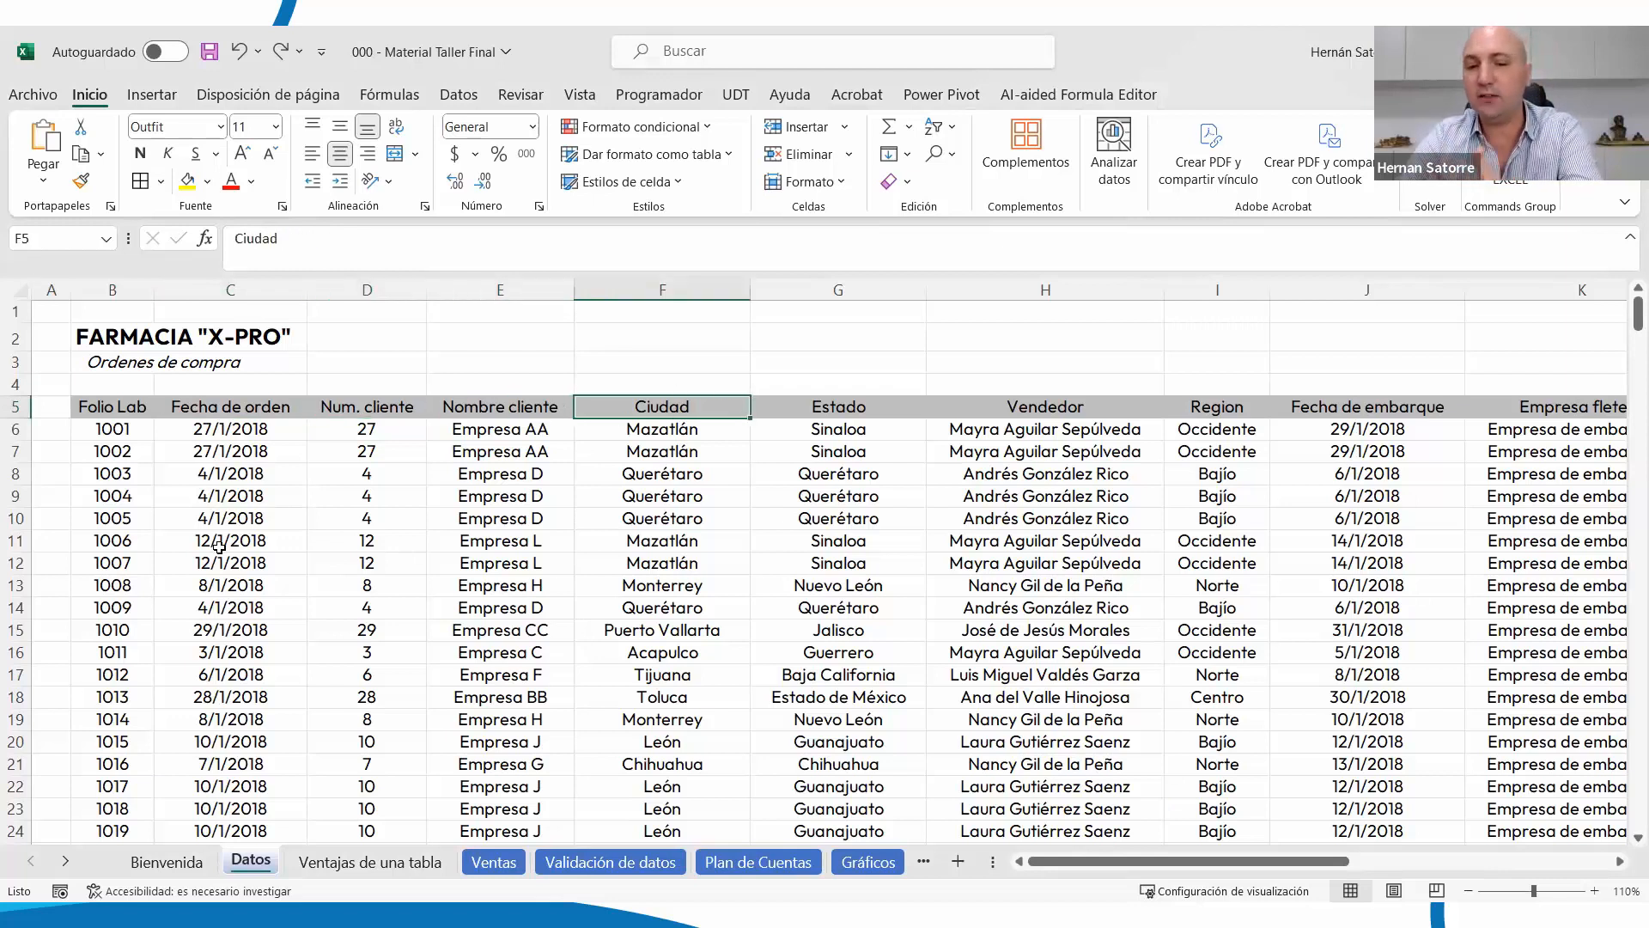
{"action": "key", "text": "Right"}
{"action": "key", "text": "Right"}
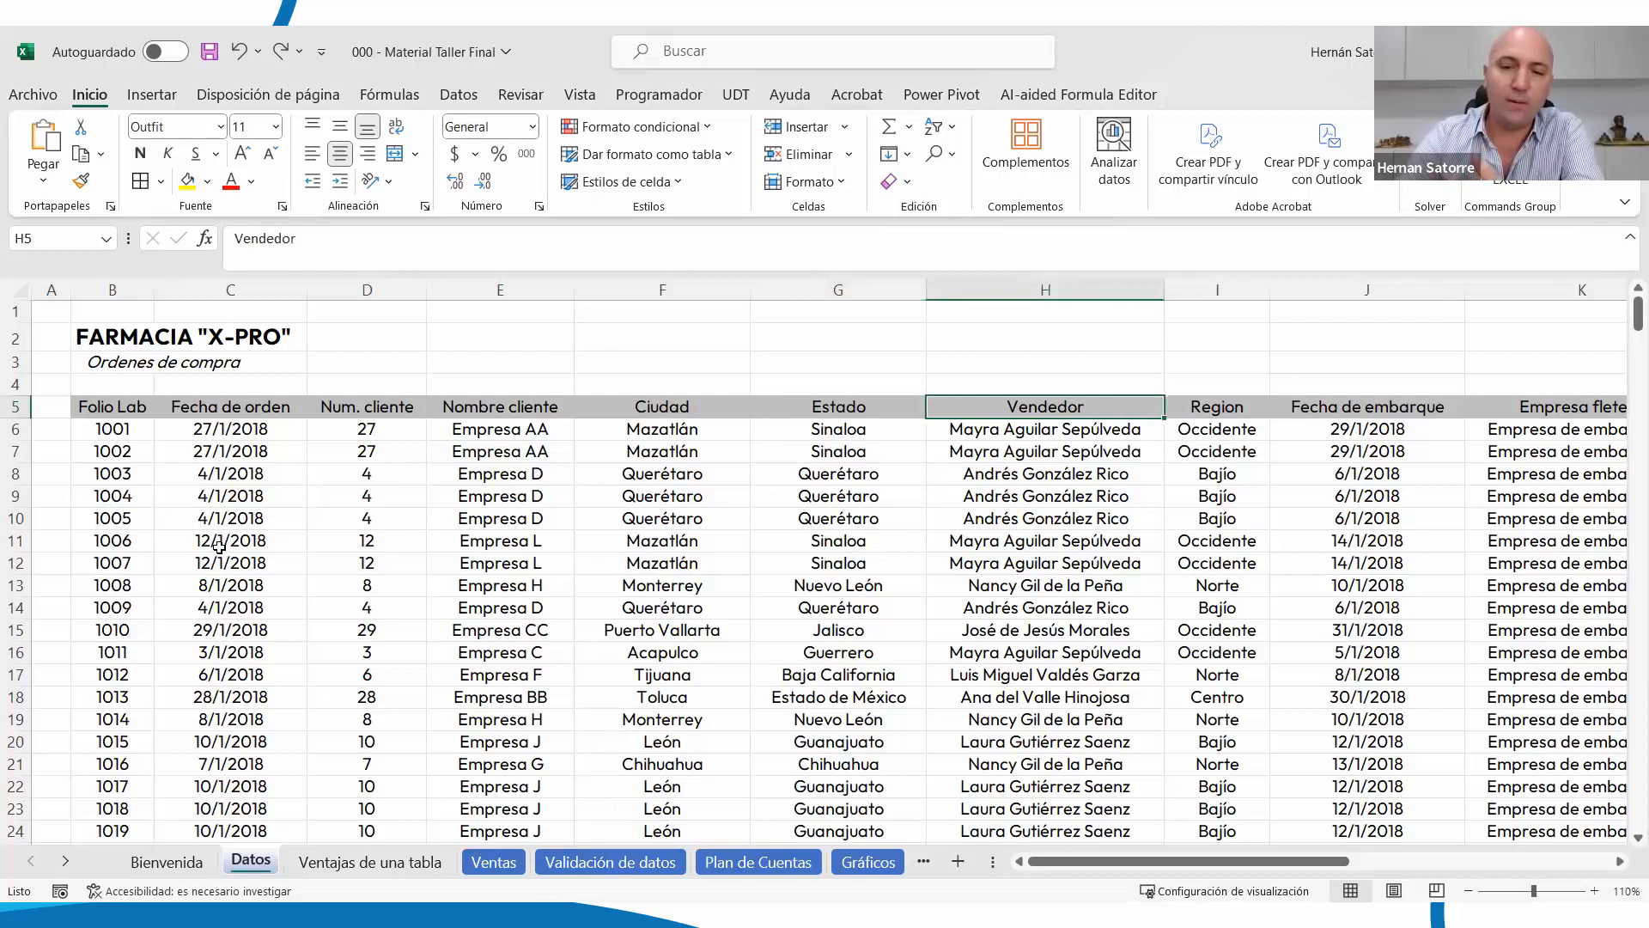
{"action": "key", "text": "Right"}
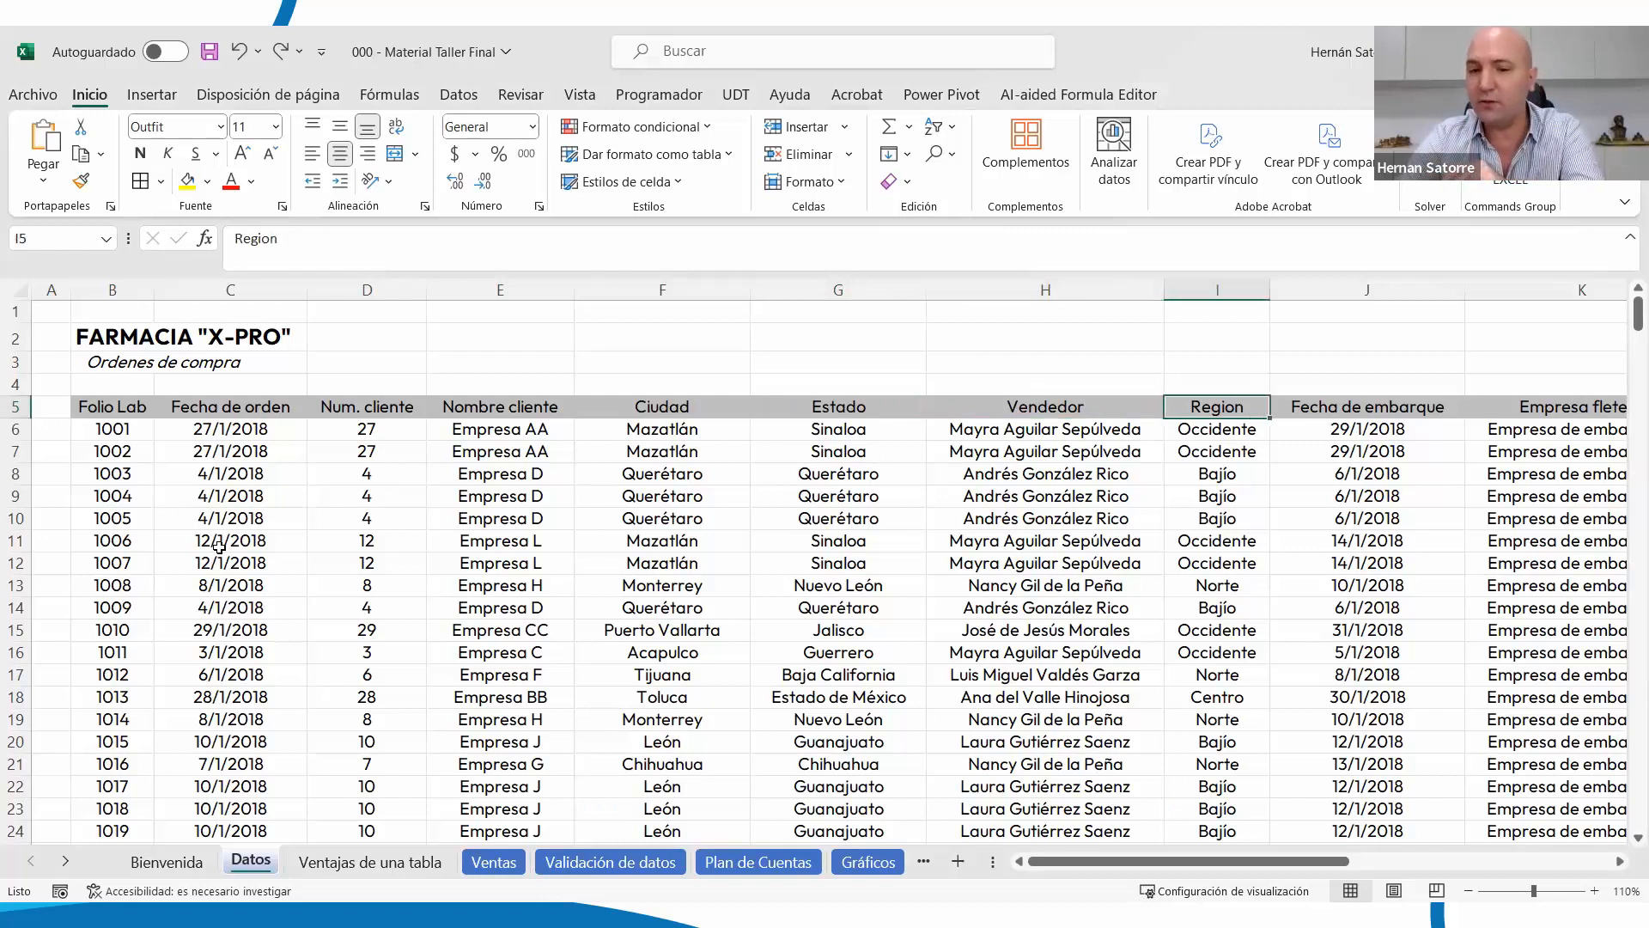
{"action": "key", "text": "Right"}
{"action": "key", "text": "Right"}
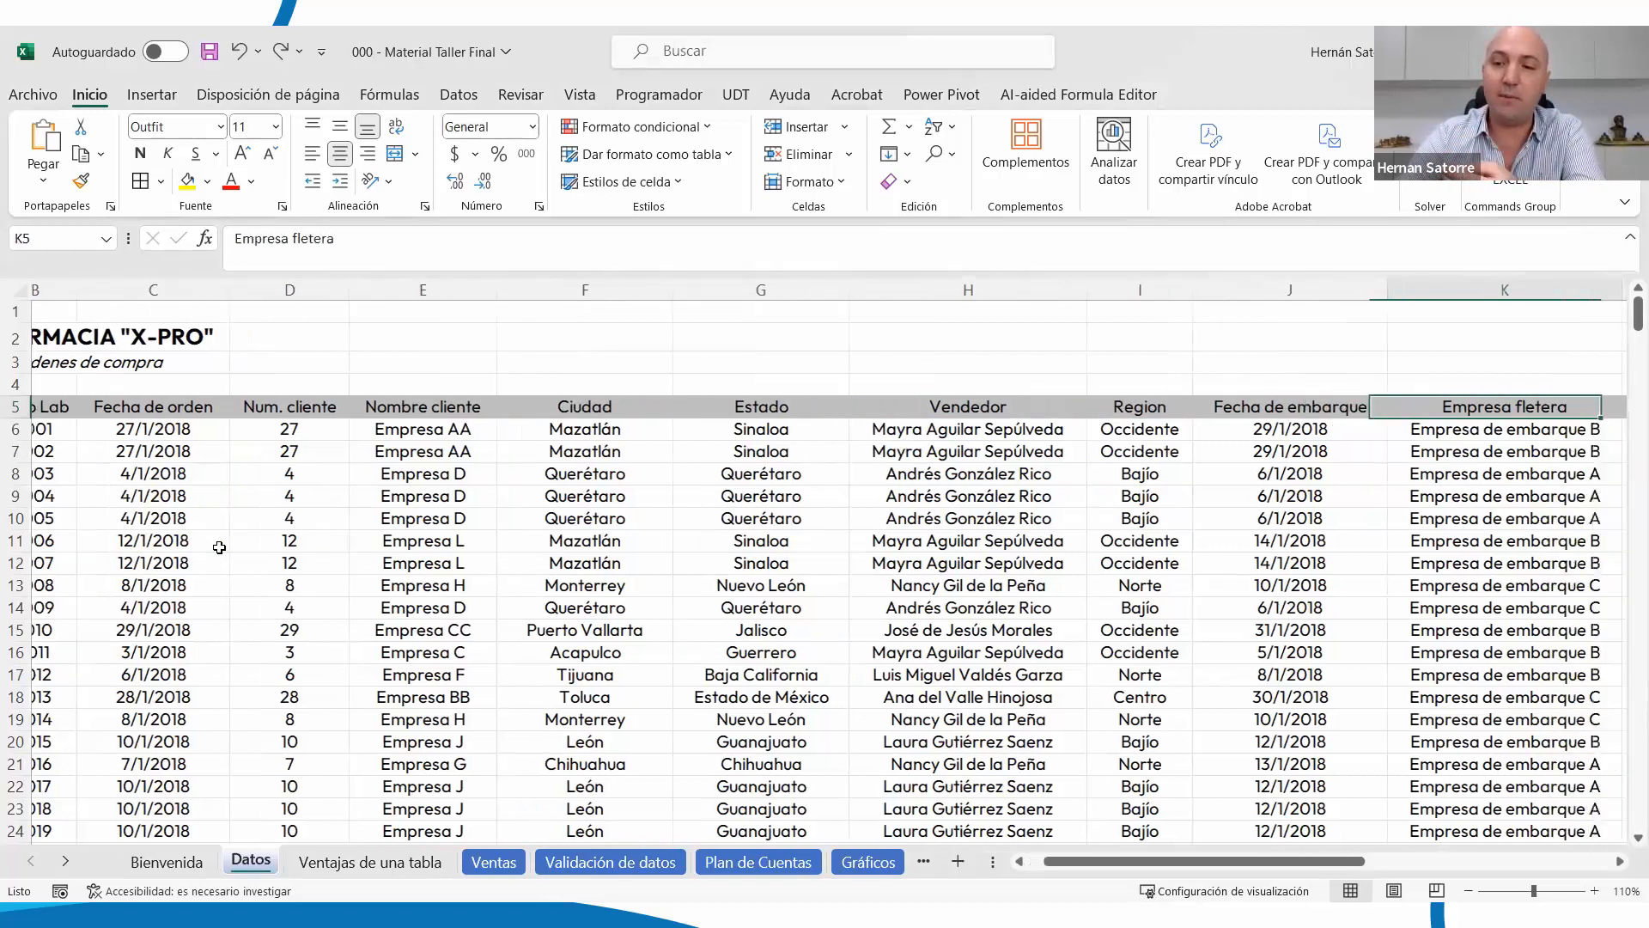
{"action": "key", "text": "Right"}
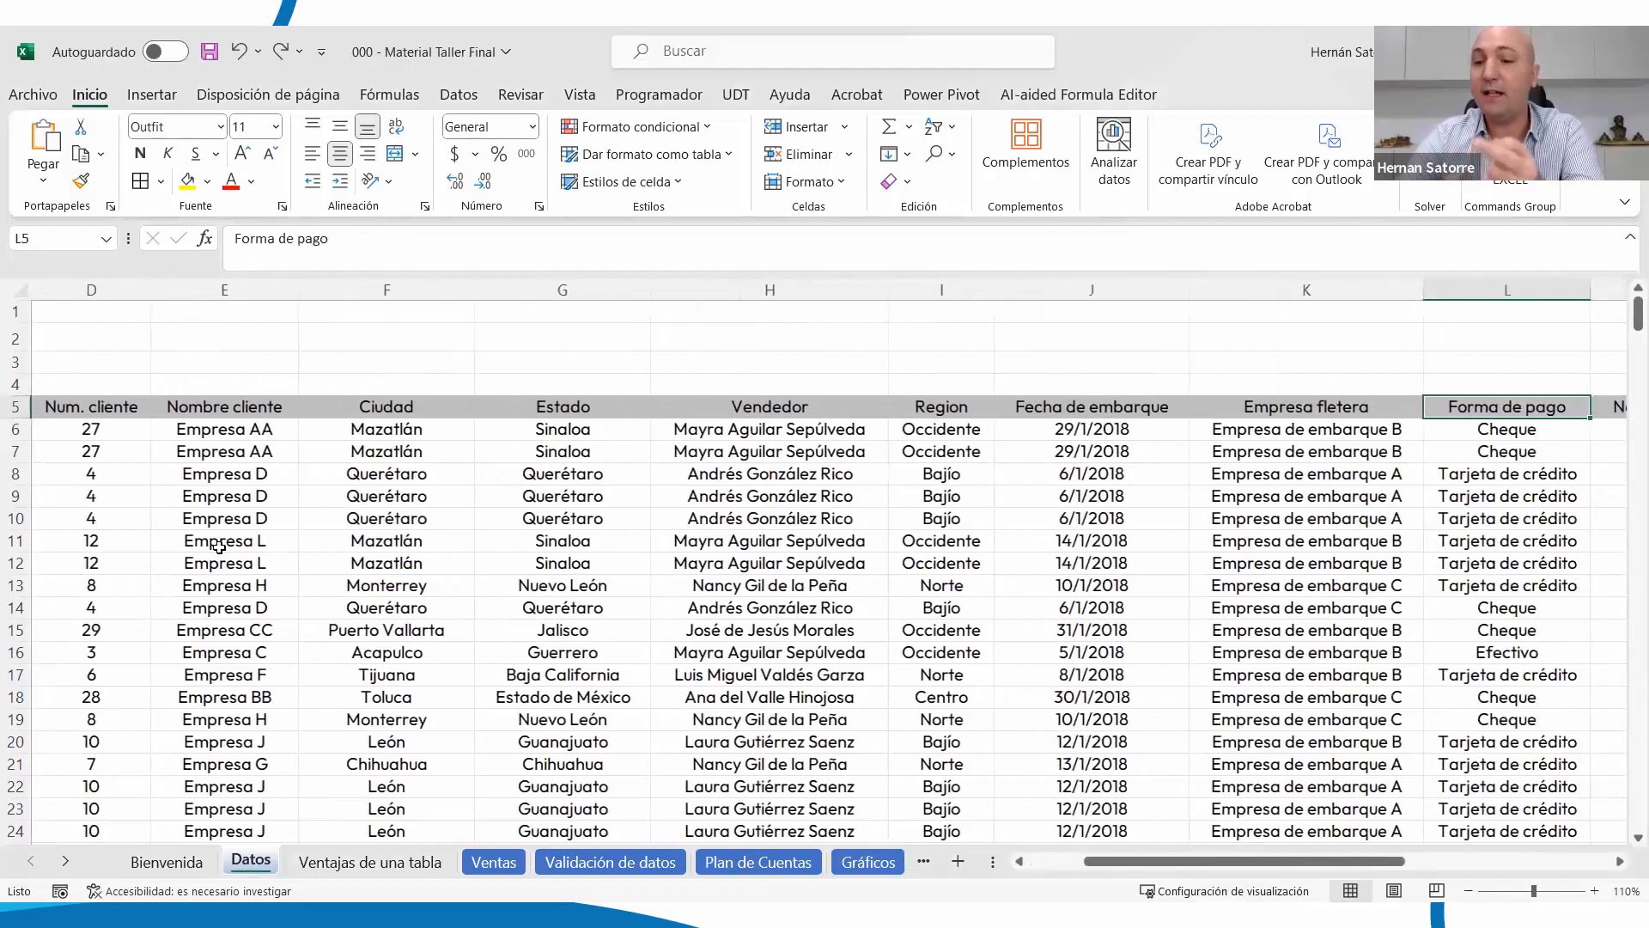
{"action": "key", "text": "Right"}
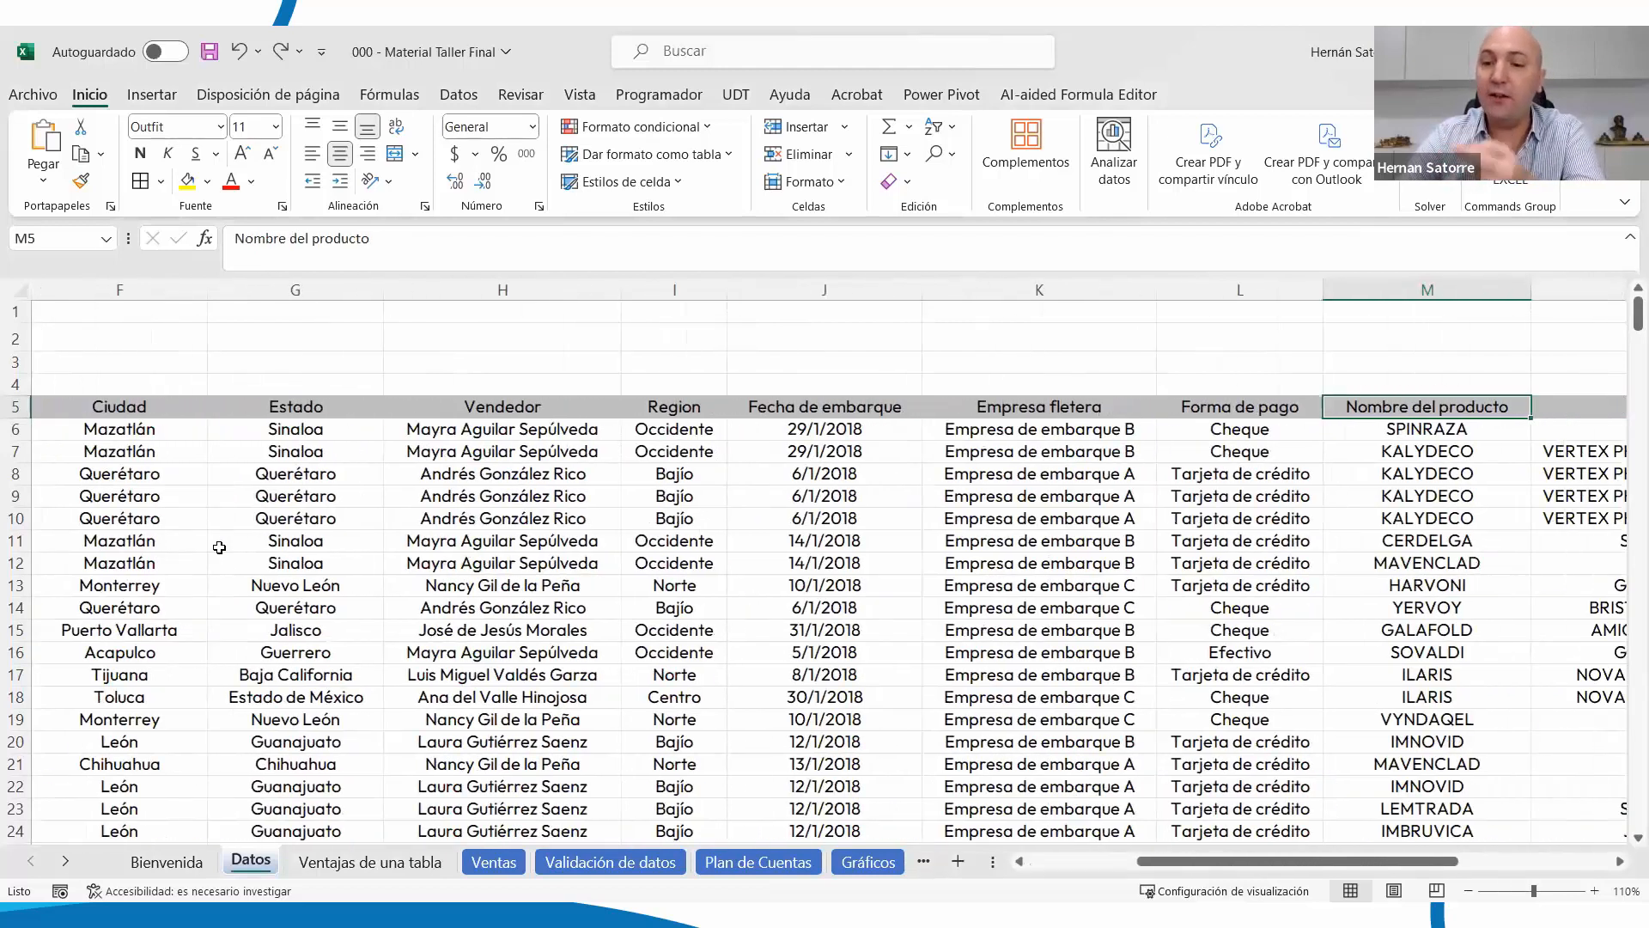
{"action": "key", "text": "Right"}
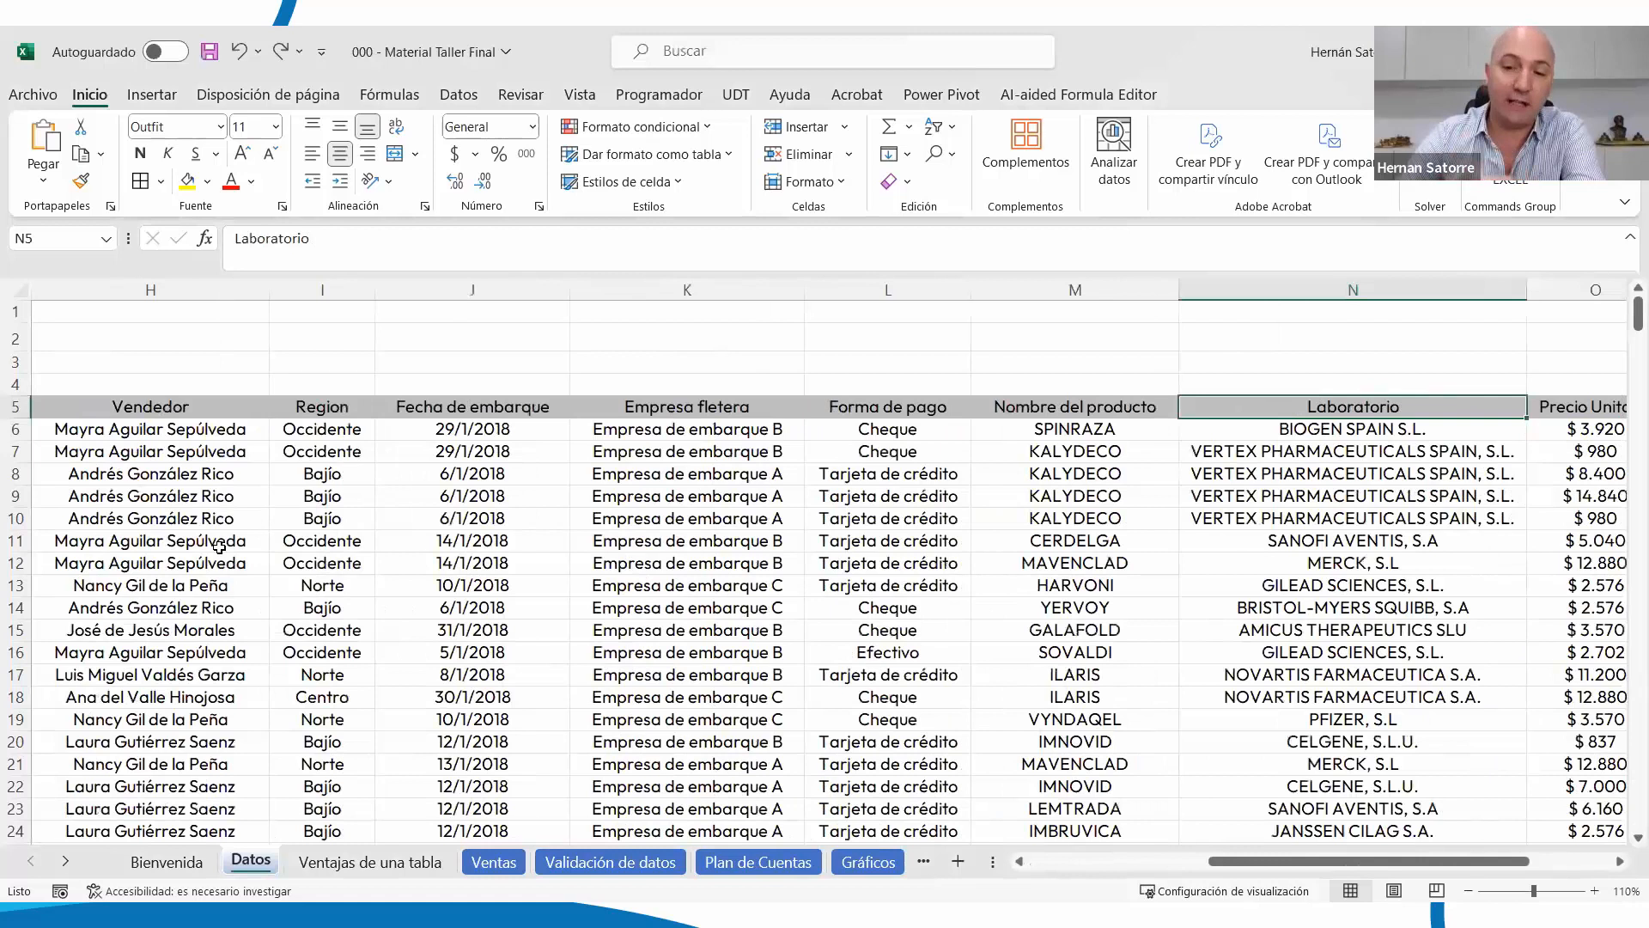
{"action": "key", "text": "Right"}
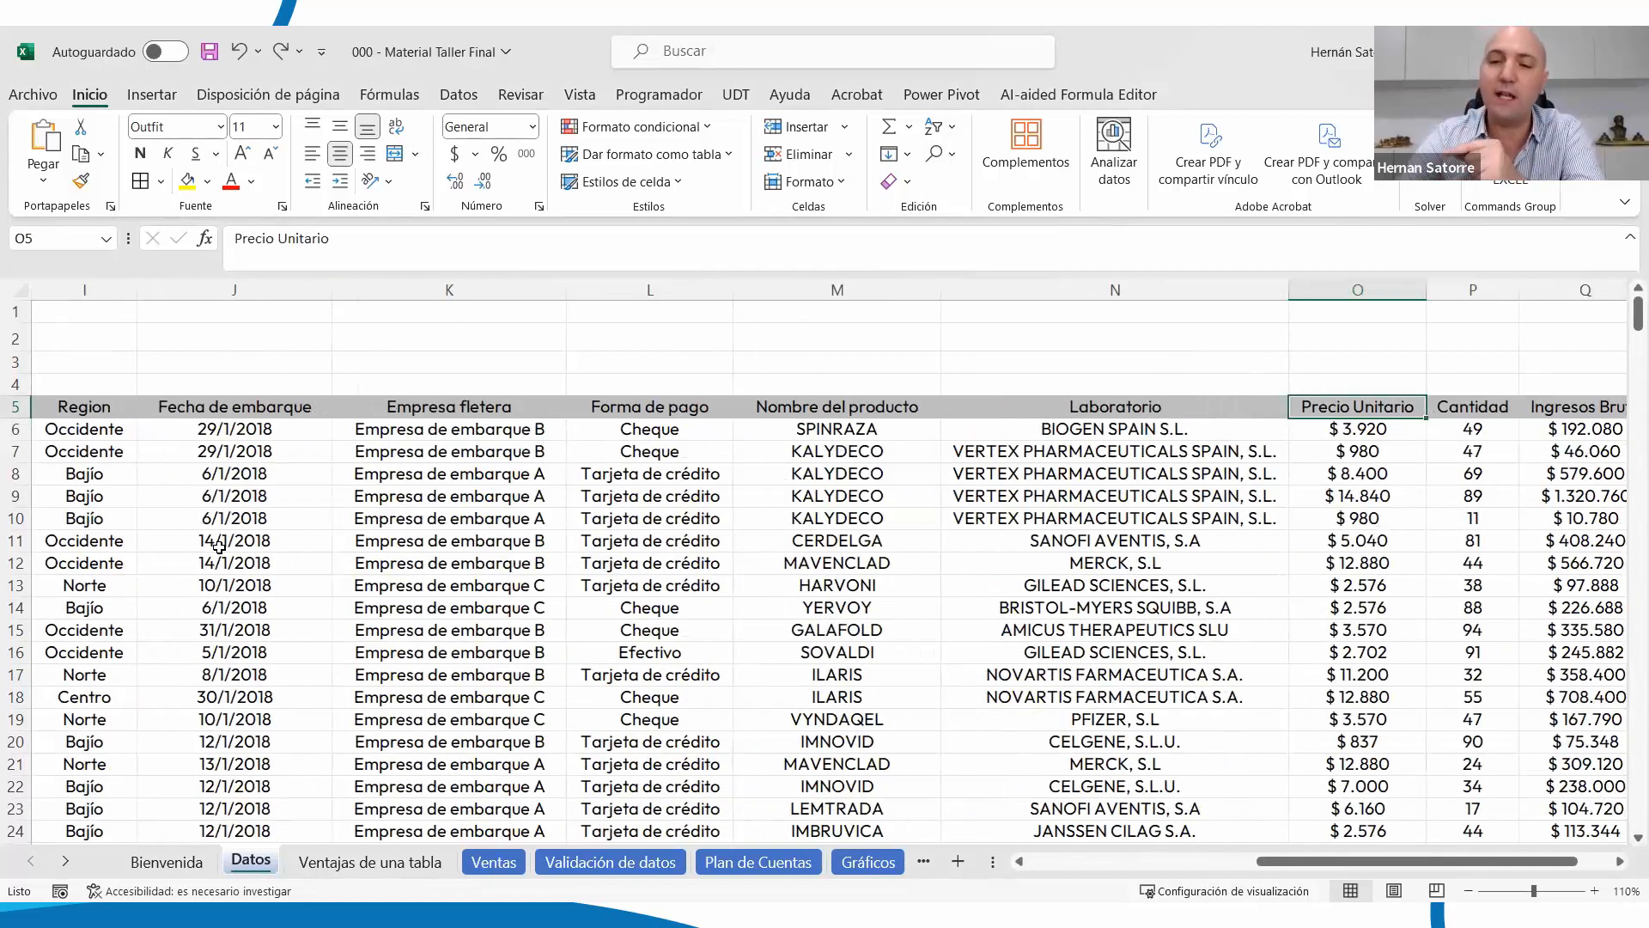
{"action": "key", "text": "Right"}
{"action": "key", "text": "Right"}
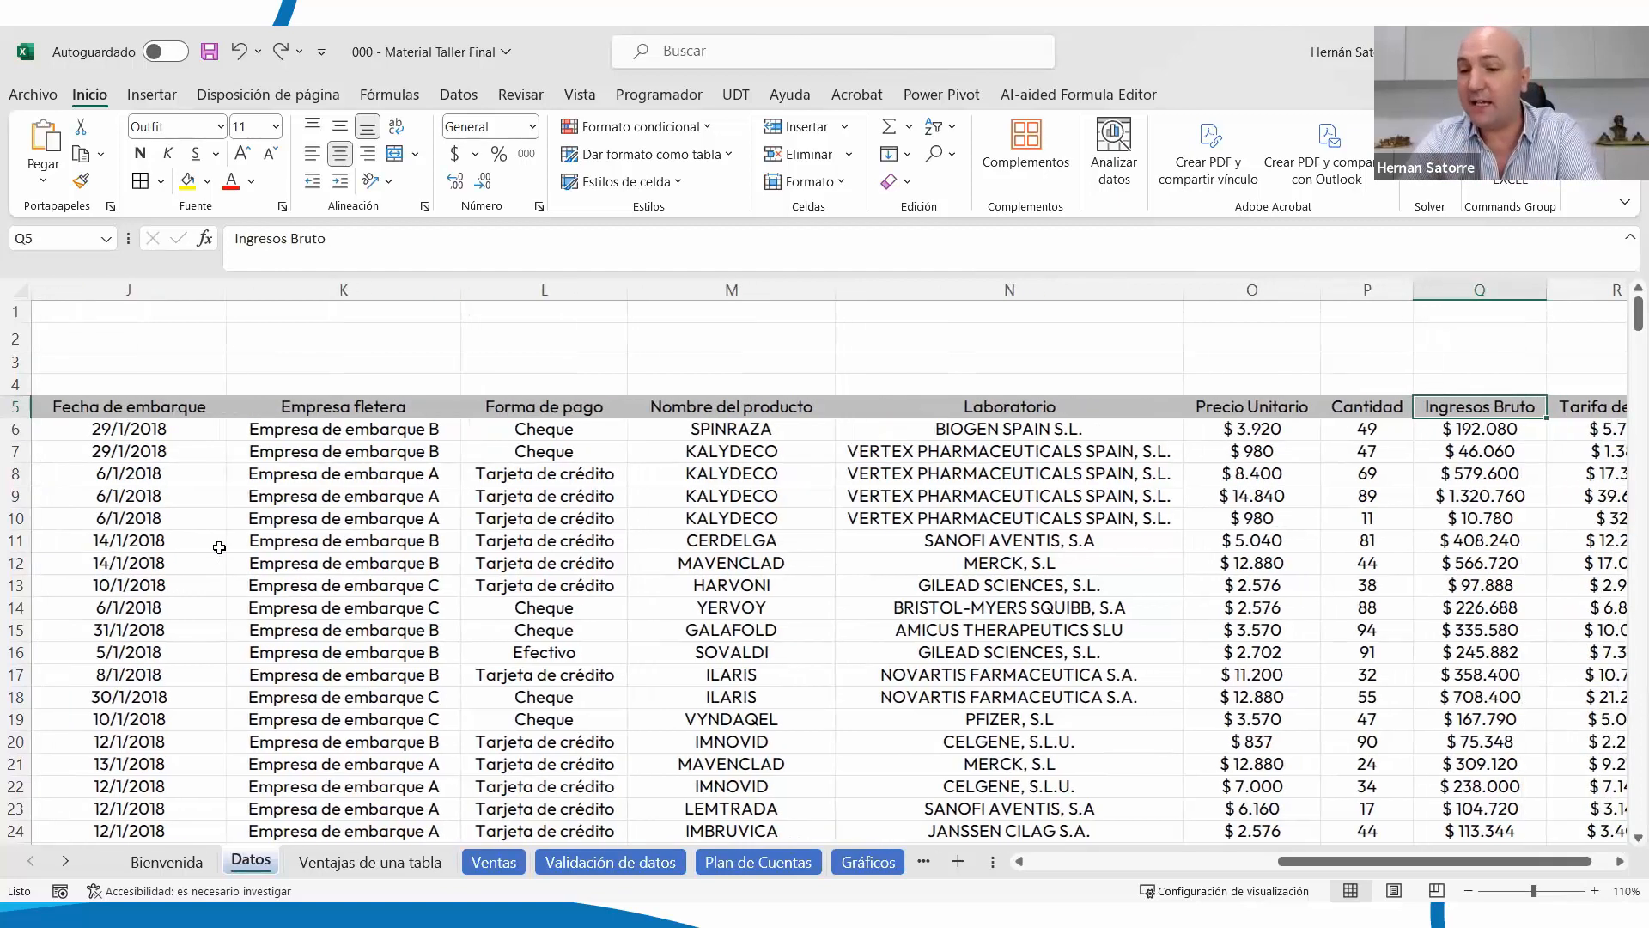
{"action": "key", "text": "Right"}
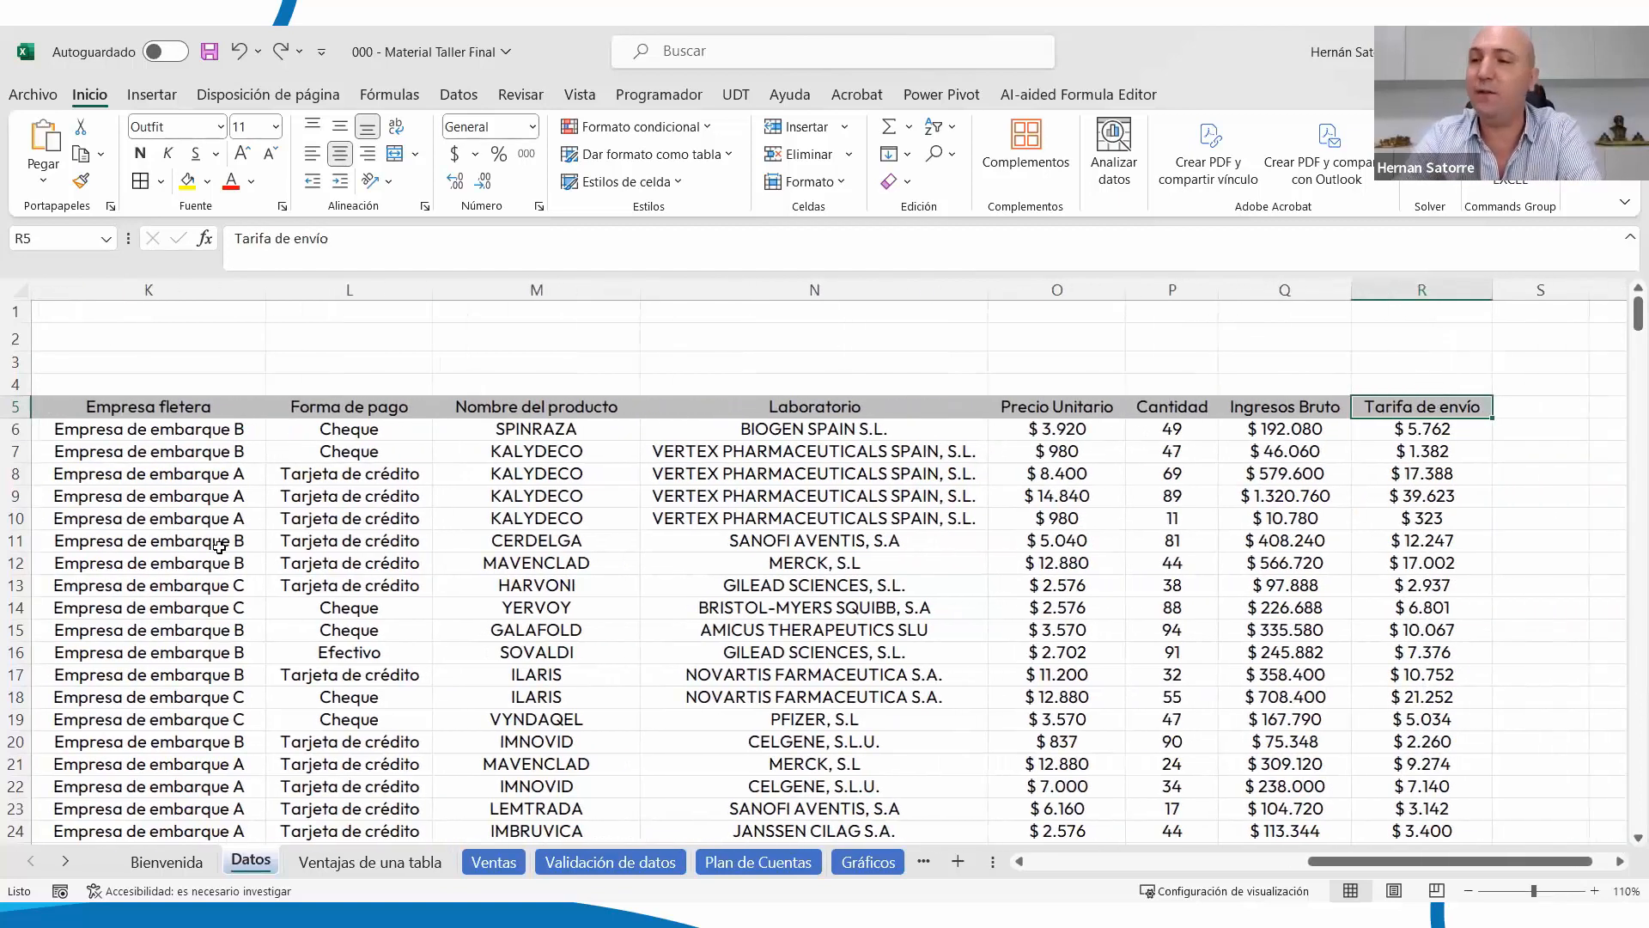
{"action": "key", "text": "Left"}
{"action": "key", "text": "Left"}
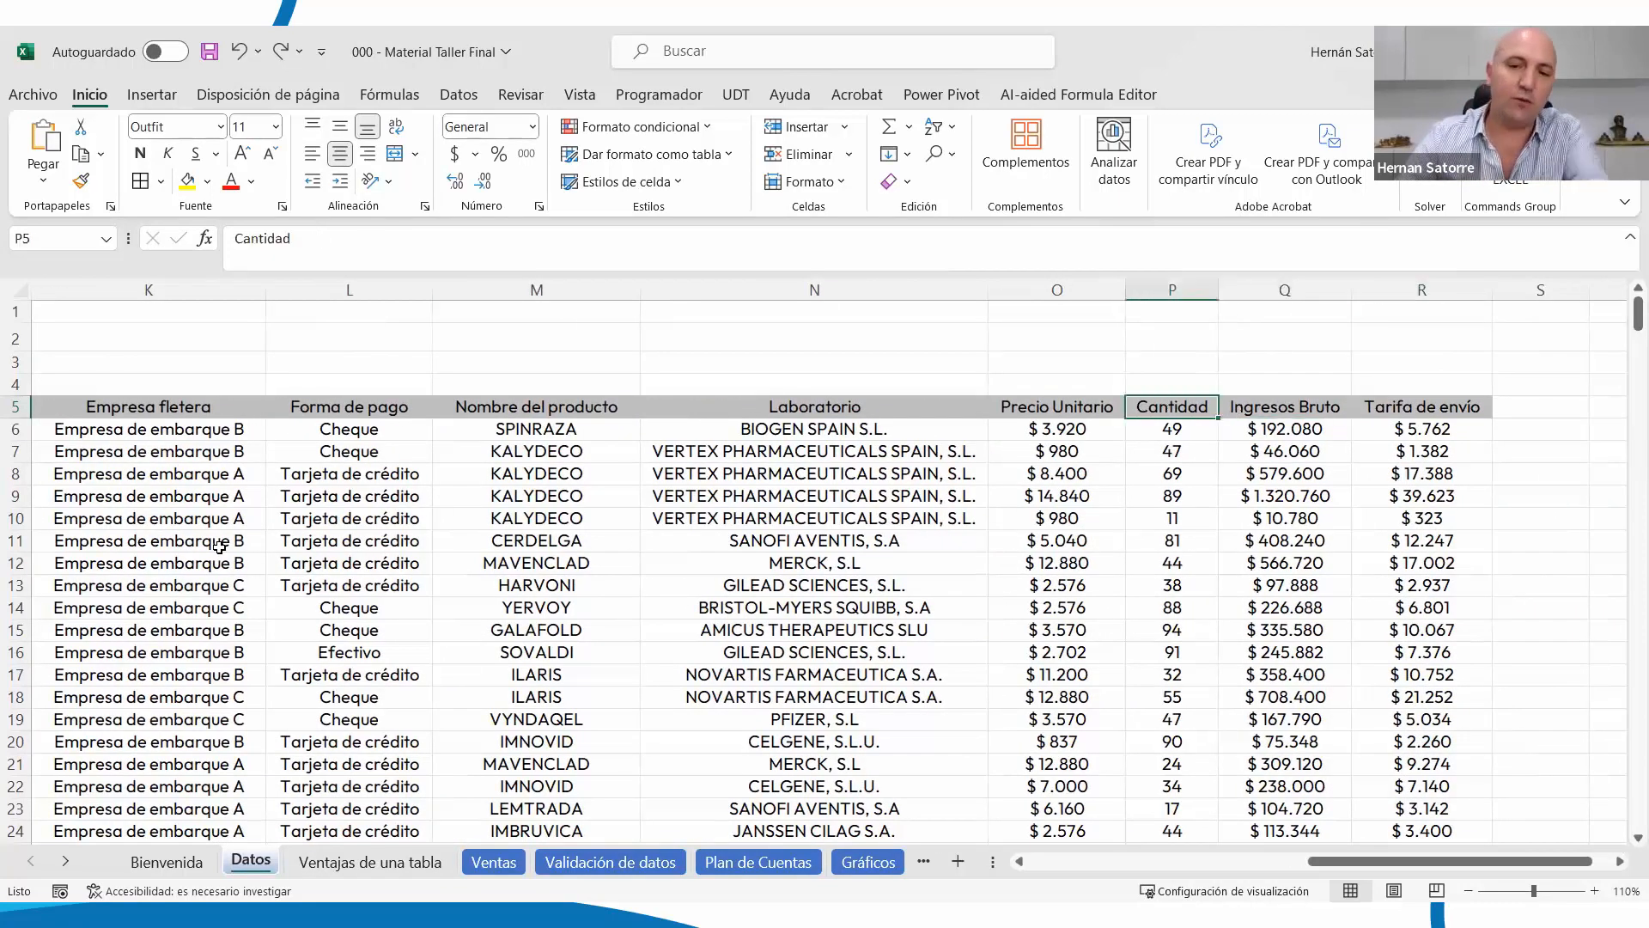
{"action": "scroll", "coordinate": [140, 586], "scroll_direction": "down", "scroll_amount": 20}
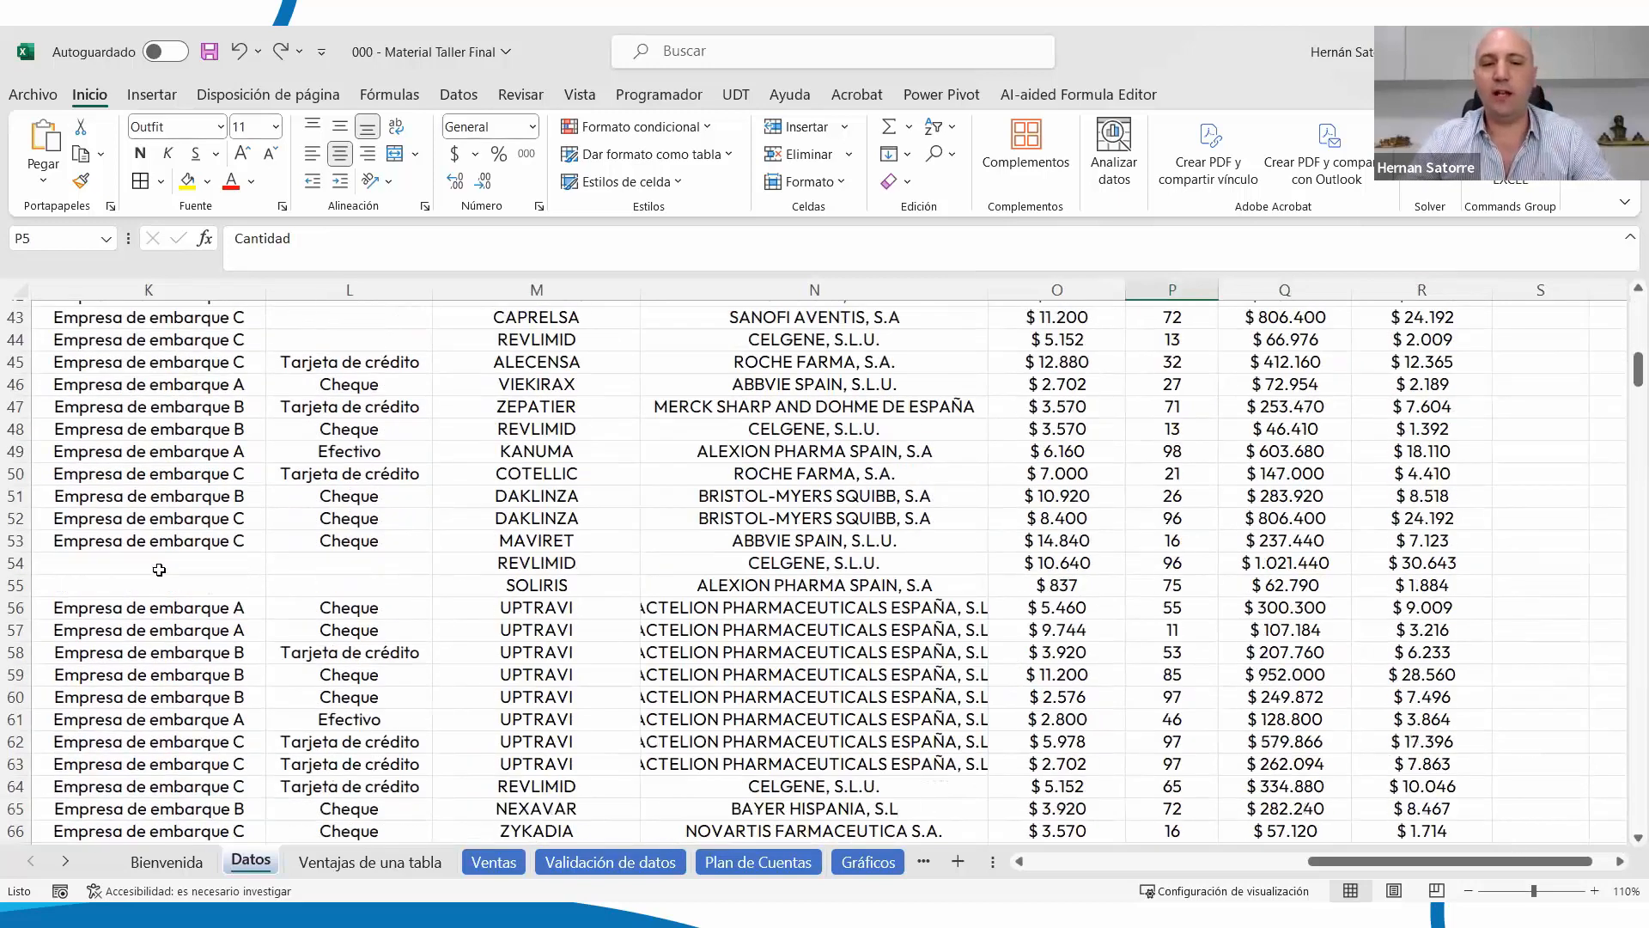
{"action": "scroll", "coordinate": [169, 567], "scroll_direction": "down", "scroll_amount": 20}
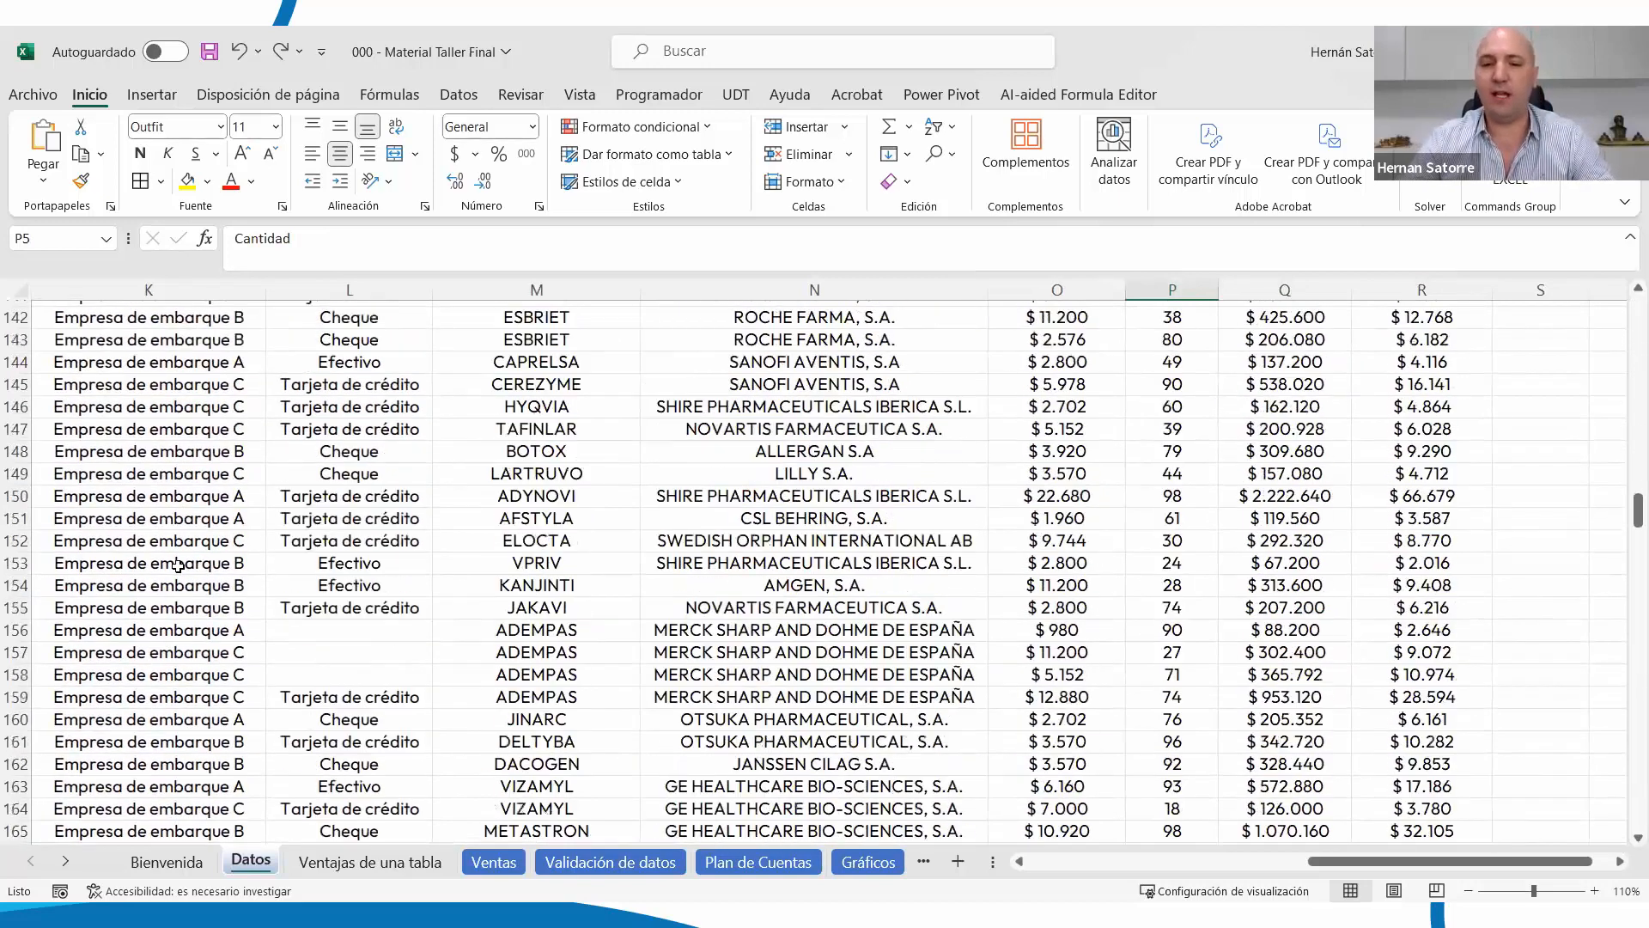
{"action": "scroll", "coordinate": [176, 565], "scroll_direction": "up", "scroll_amount": 17}
{"action": "scroll", "coordinate": [178, 566], "scroll_direction": "up", "scroll_amount": 20}
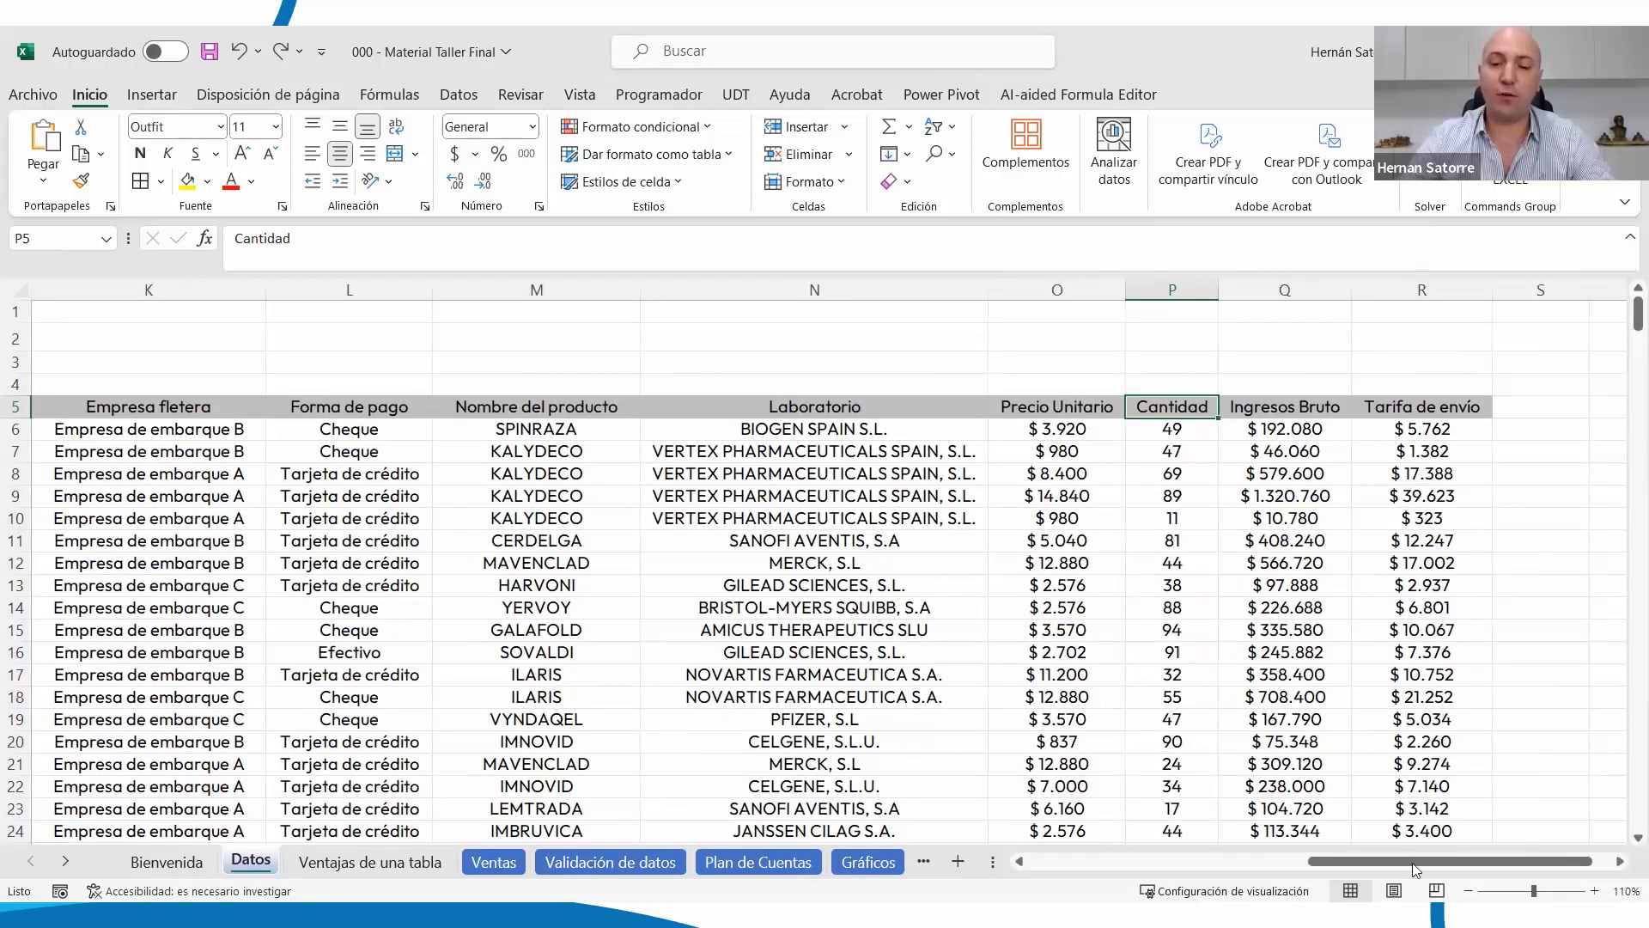
Add filters to the header row from Folio Lab to Tarifa de envío (B5:R5)
{"action": "left_click_drag", "start_coordinate": [1351, 862], "coordinate": [1043, 859]}
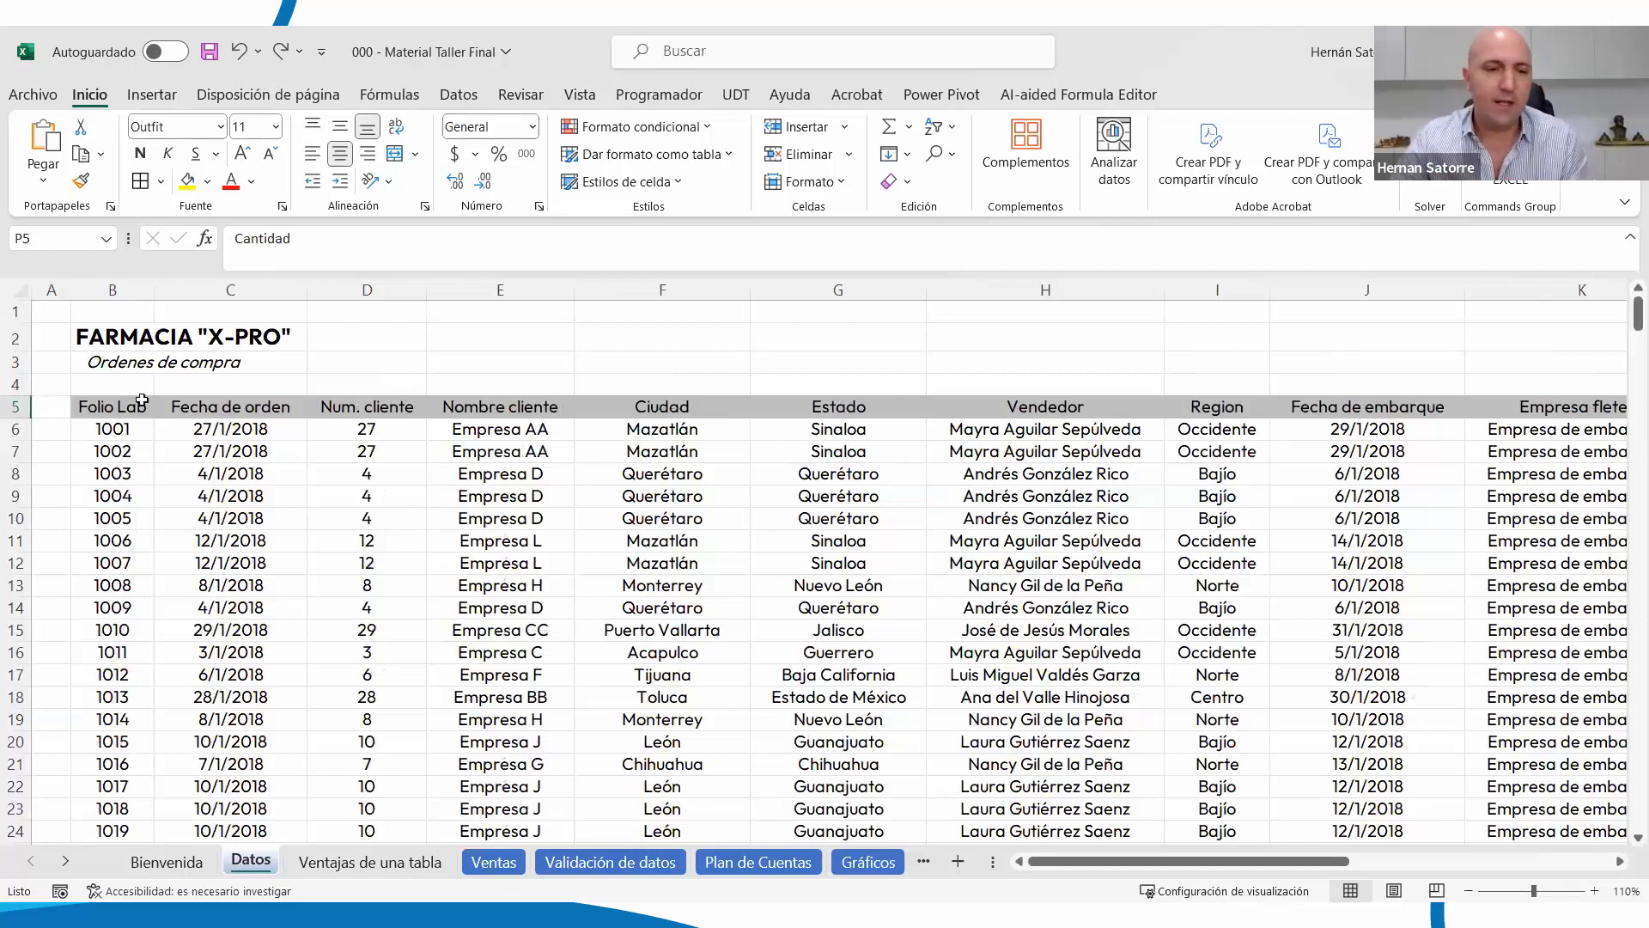
{"action": "left_click_drag", "start_coordinate": [103, 406], "coordinate": [1365, 378]}
{"action": "key", "text": "ctrl+shift+Right"}
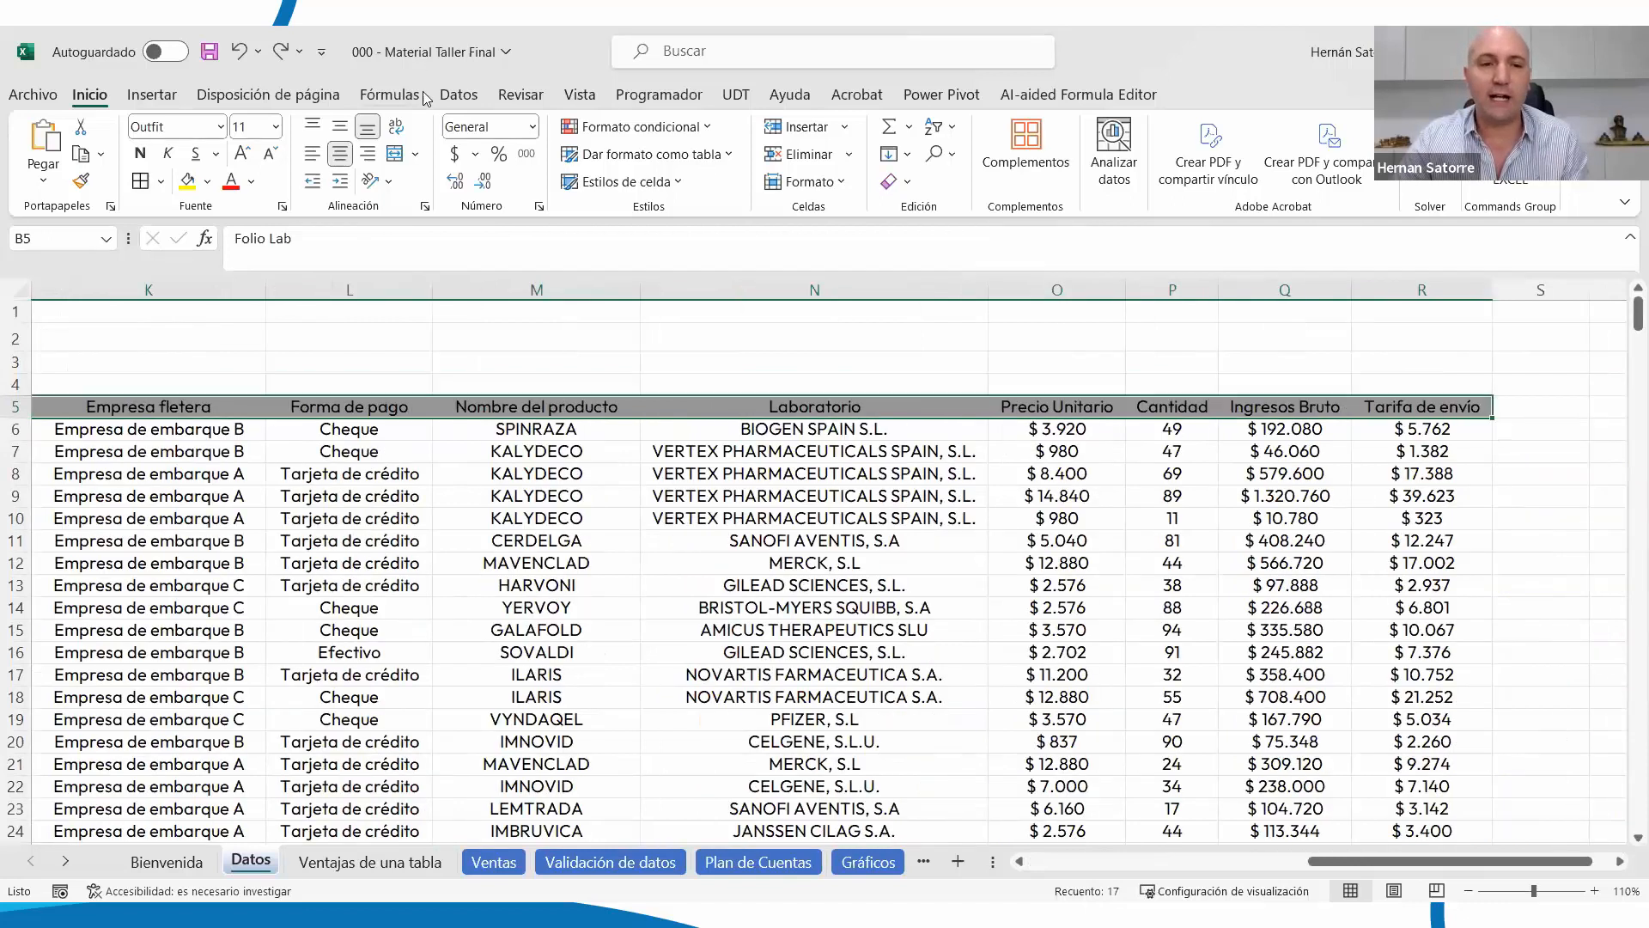
{"action": "left_click", "coordinate": [459, 95]}
{"action": "left_click", "coordinate": [965, 165]}
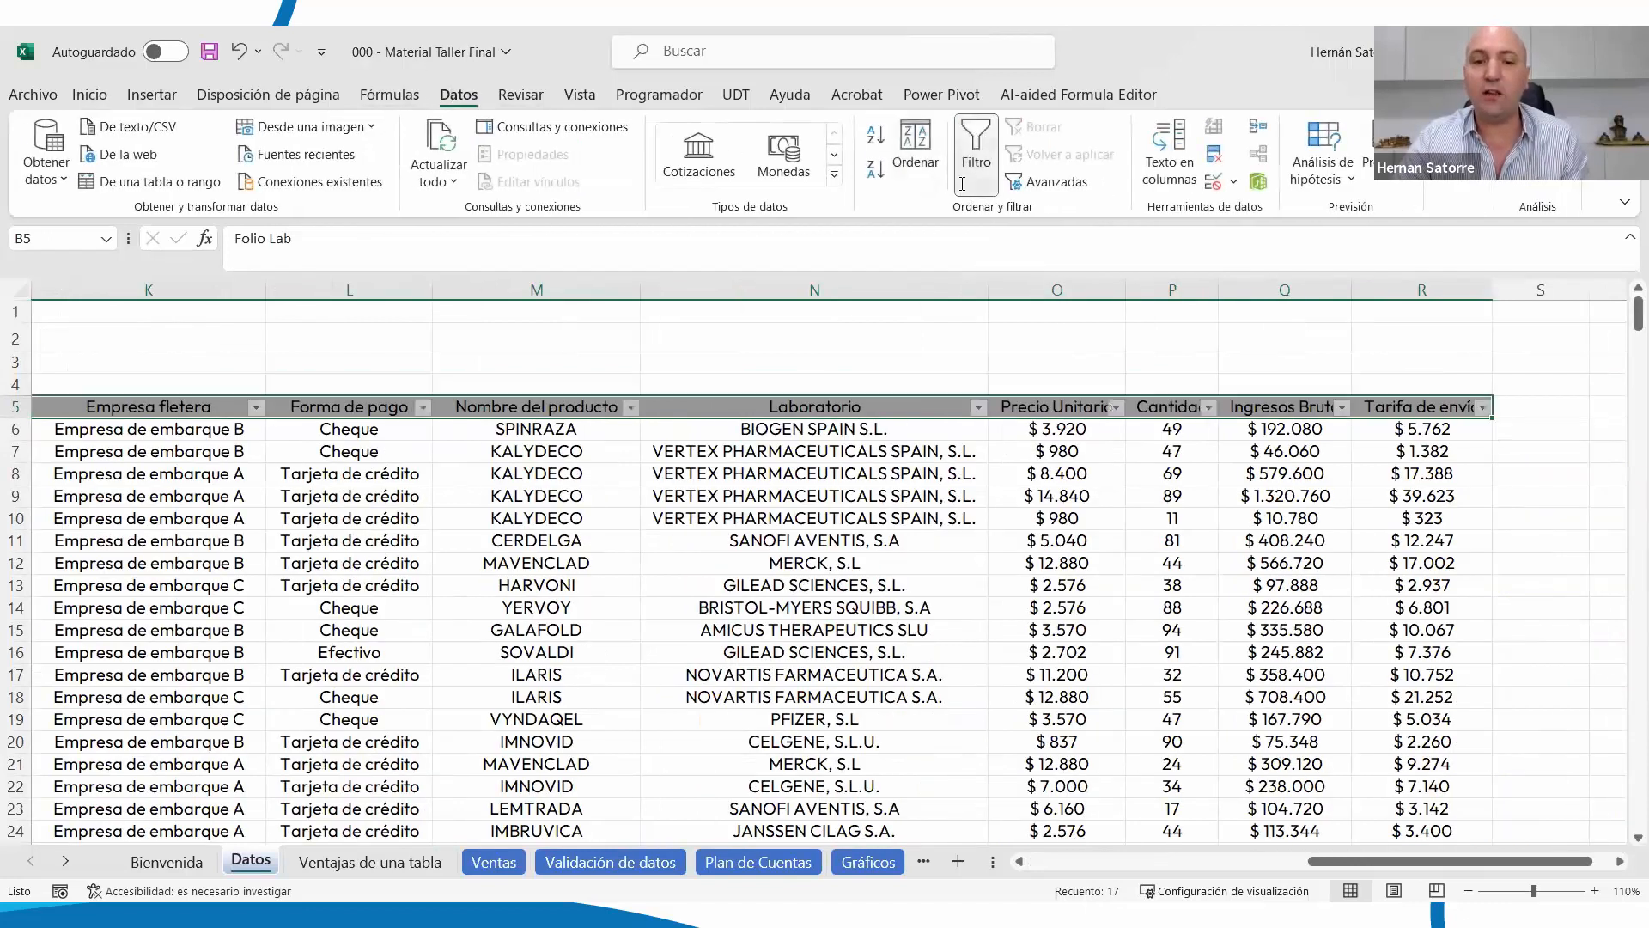
Apply all borders to the whole purchase-order range B5:R374, headers included
{"action": "left_click", "coordinate": [1397, 429]}
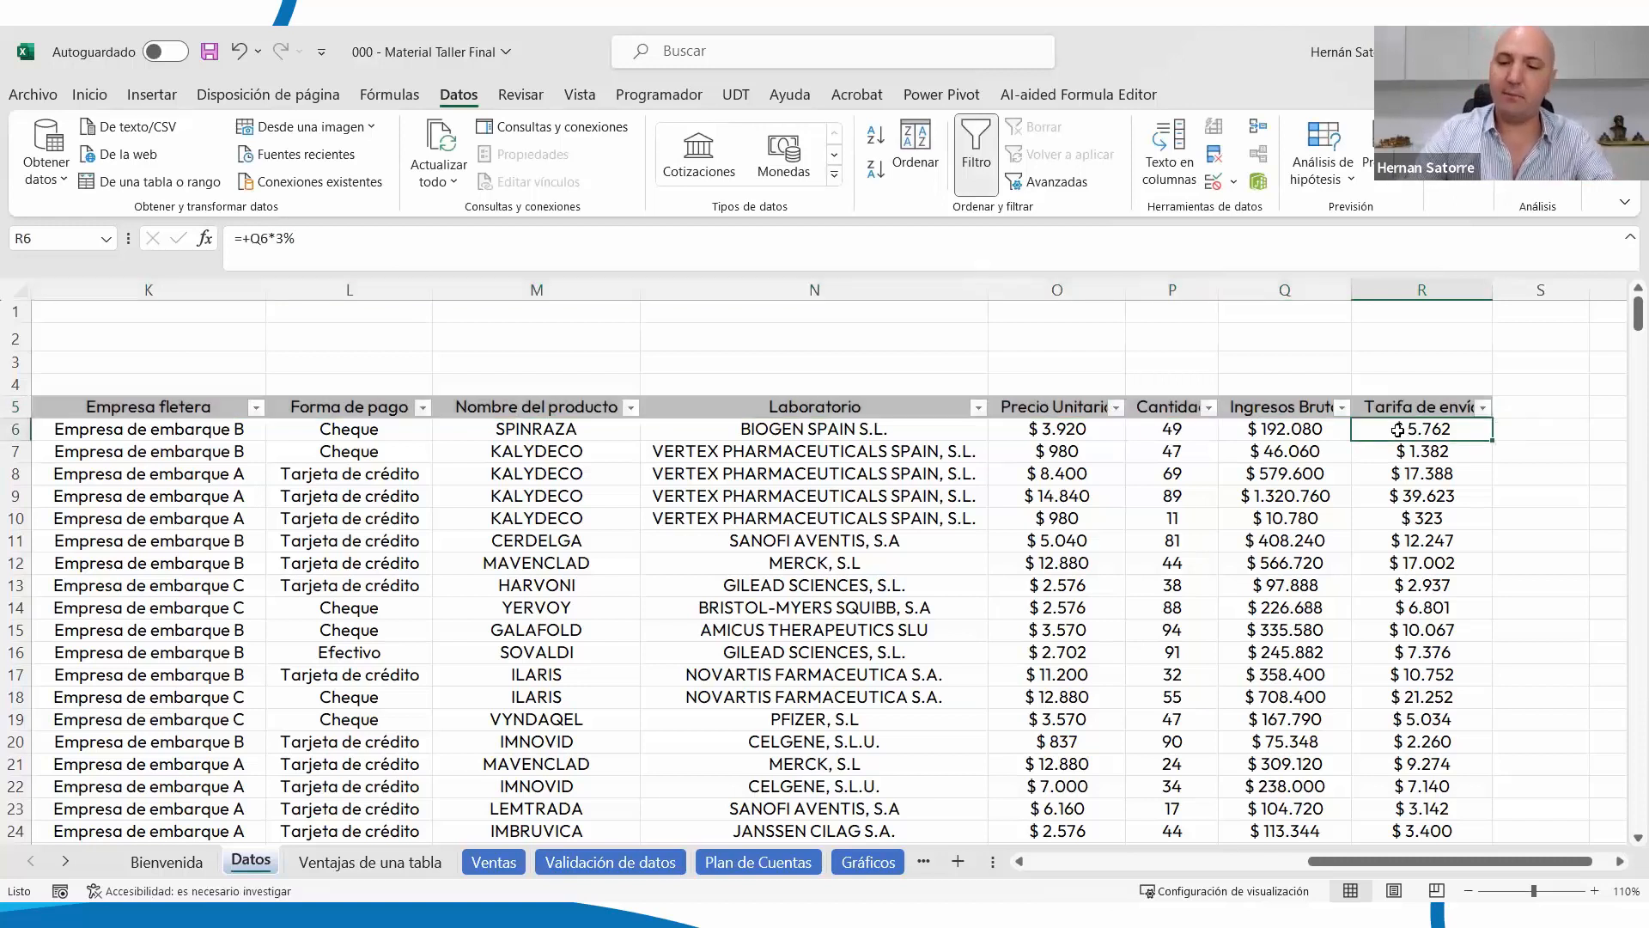
{"action": "key", "text": "ctrl+Down"}
{"action": "key", "text": "ctrl+Up"}
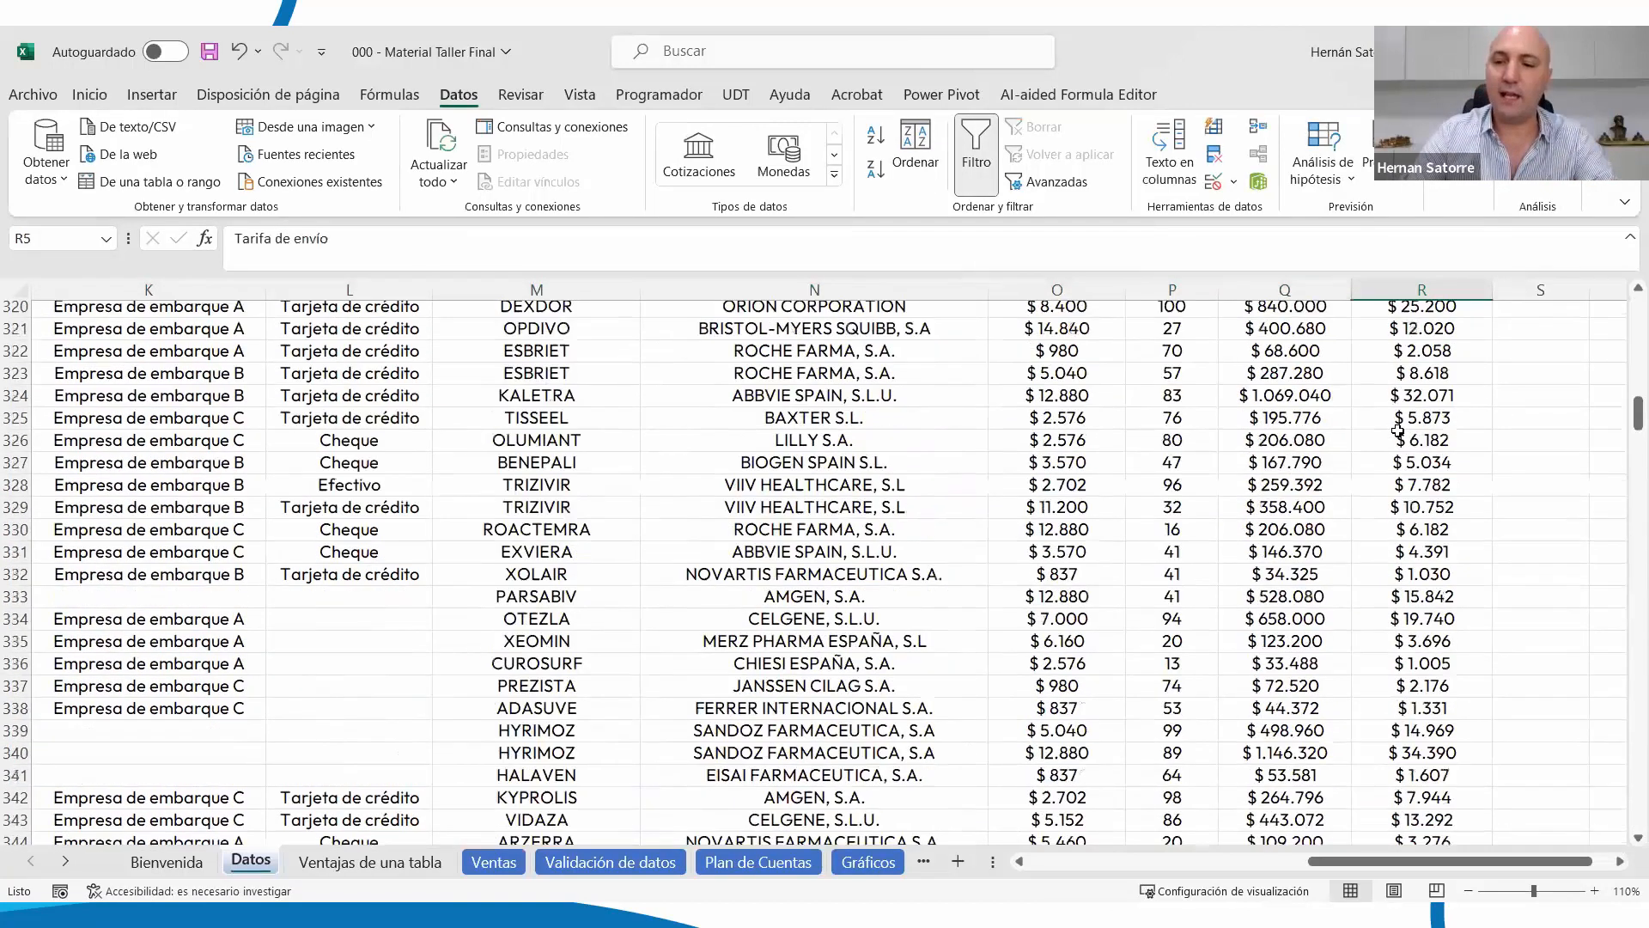
{"action": "key", "text": "ctrl+shift+Down"}
{"action": "key", "text": "ctrl+shift+Left"}
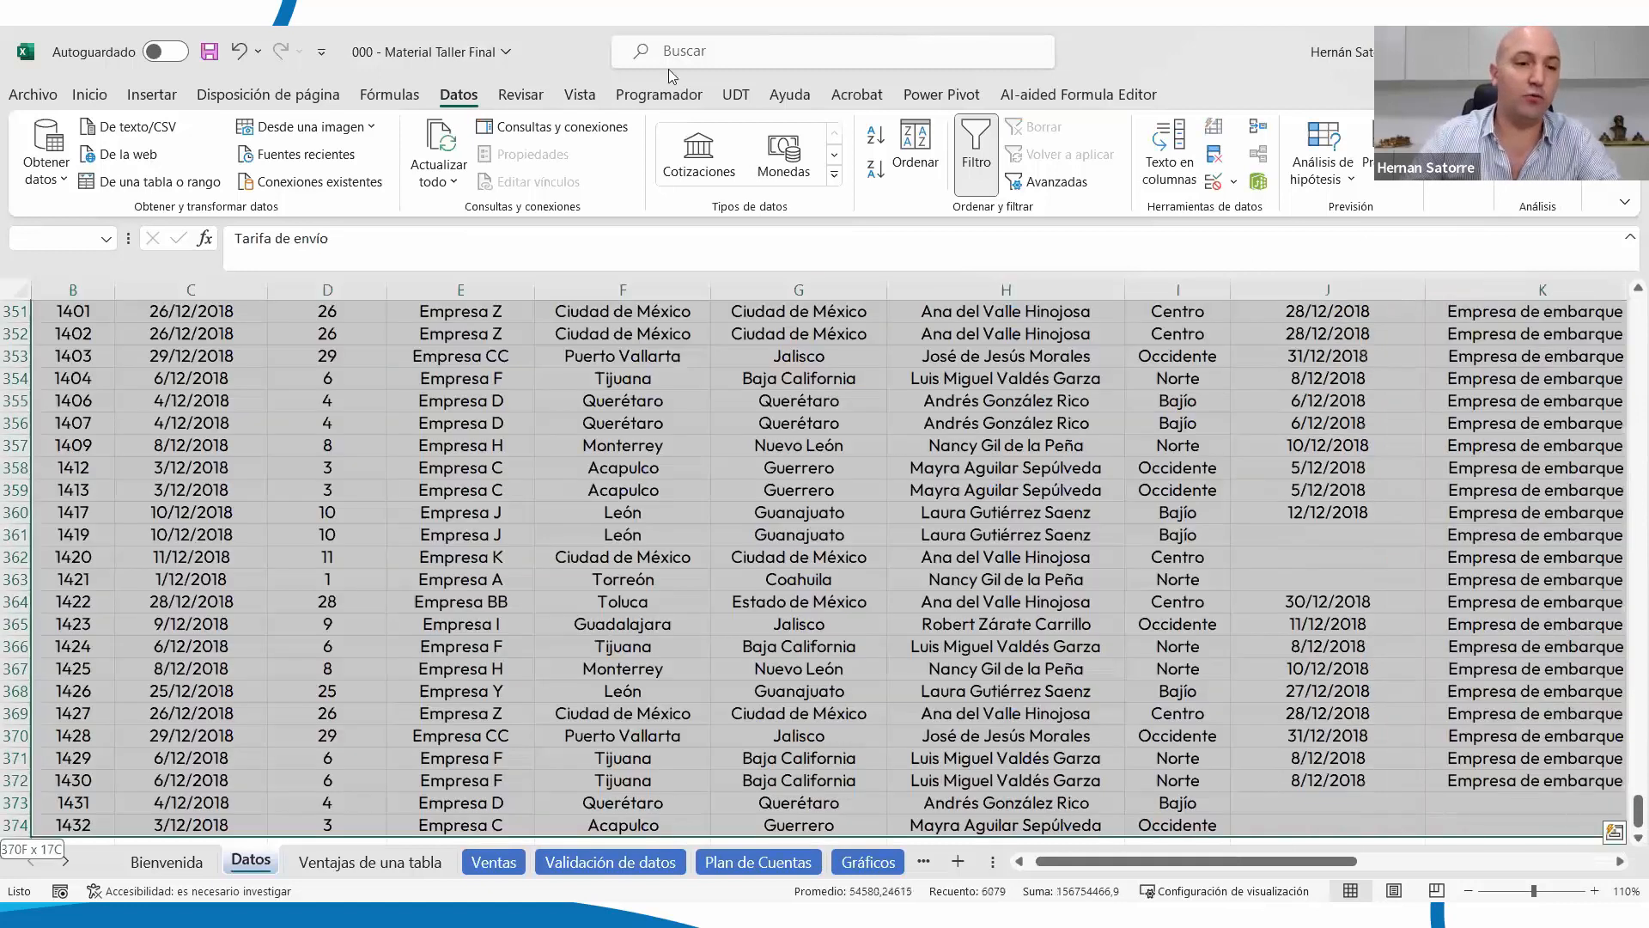
{"action": "left_click", "coordinate": [86, 95]}
{"action": "left_click", "coordinate": [160, 182]}
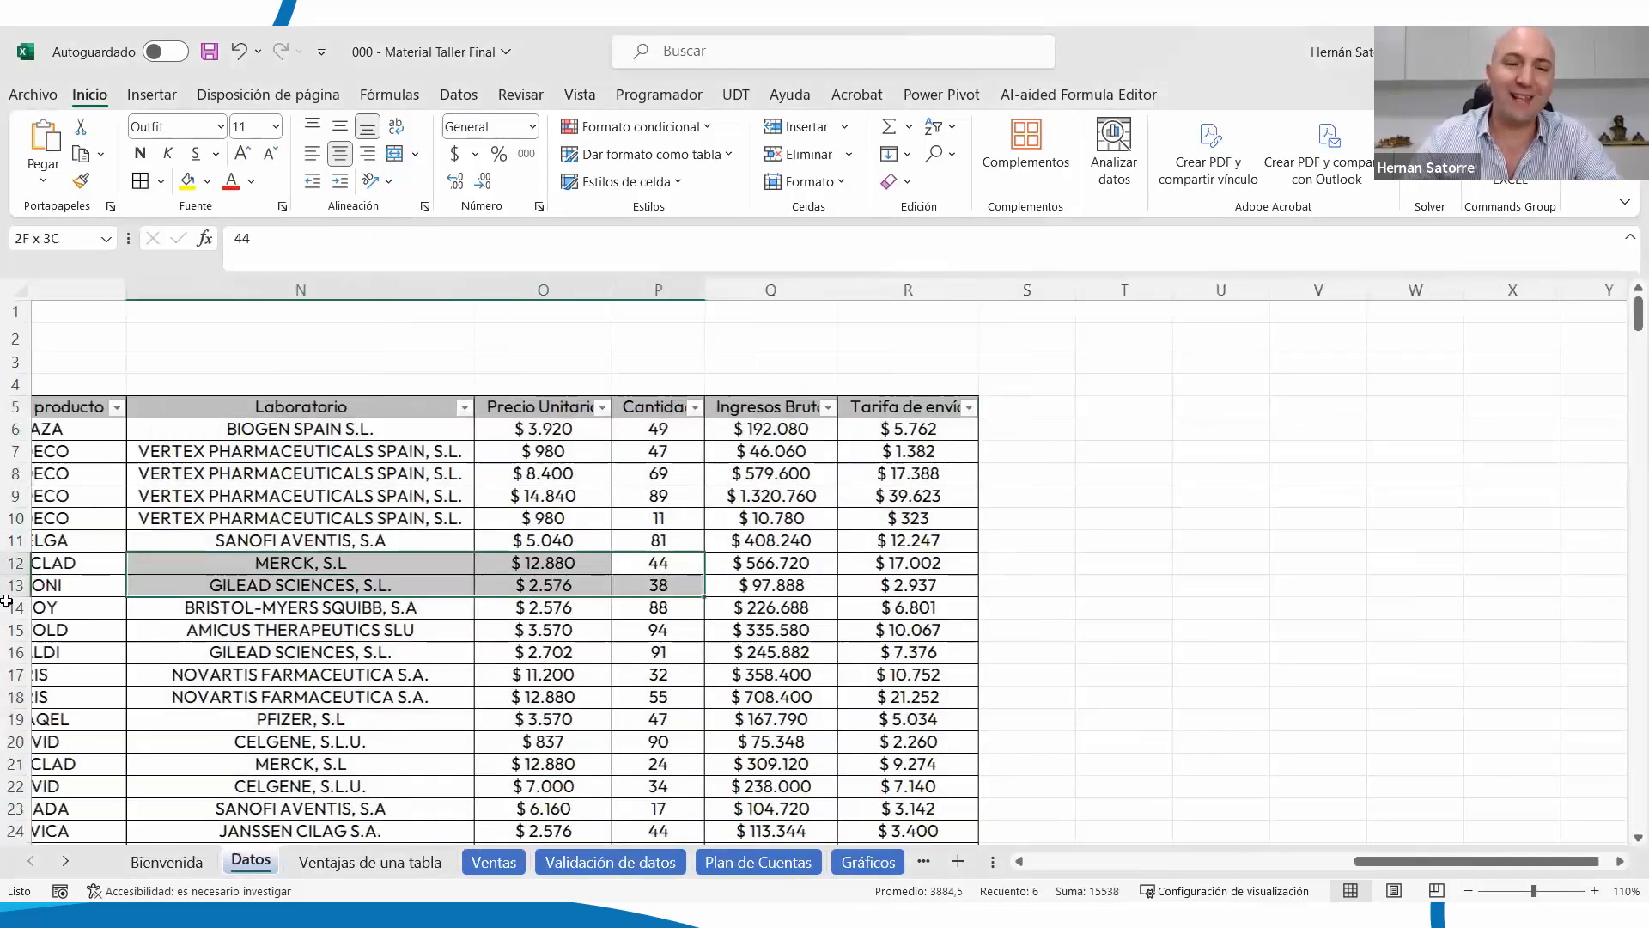
Undo the borders on the data range and the filters on the header row
{"action": "left_click_drag", "start_coordinate": [7, 601], "coordinate": [374, 584]}
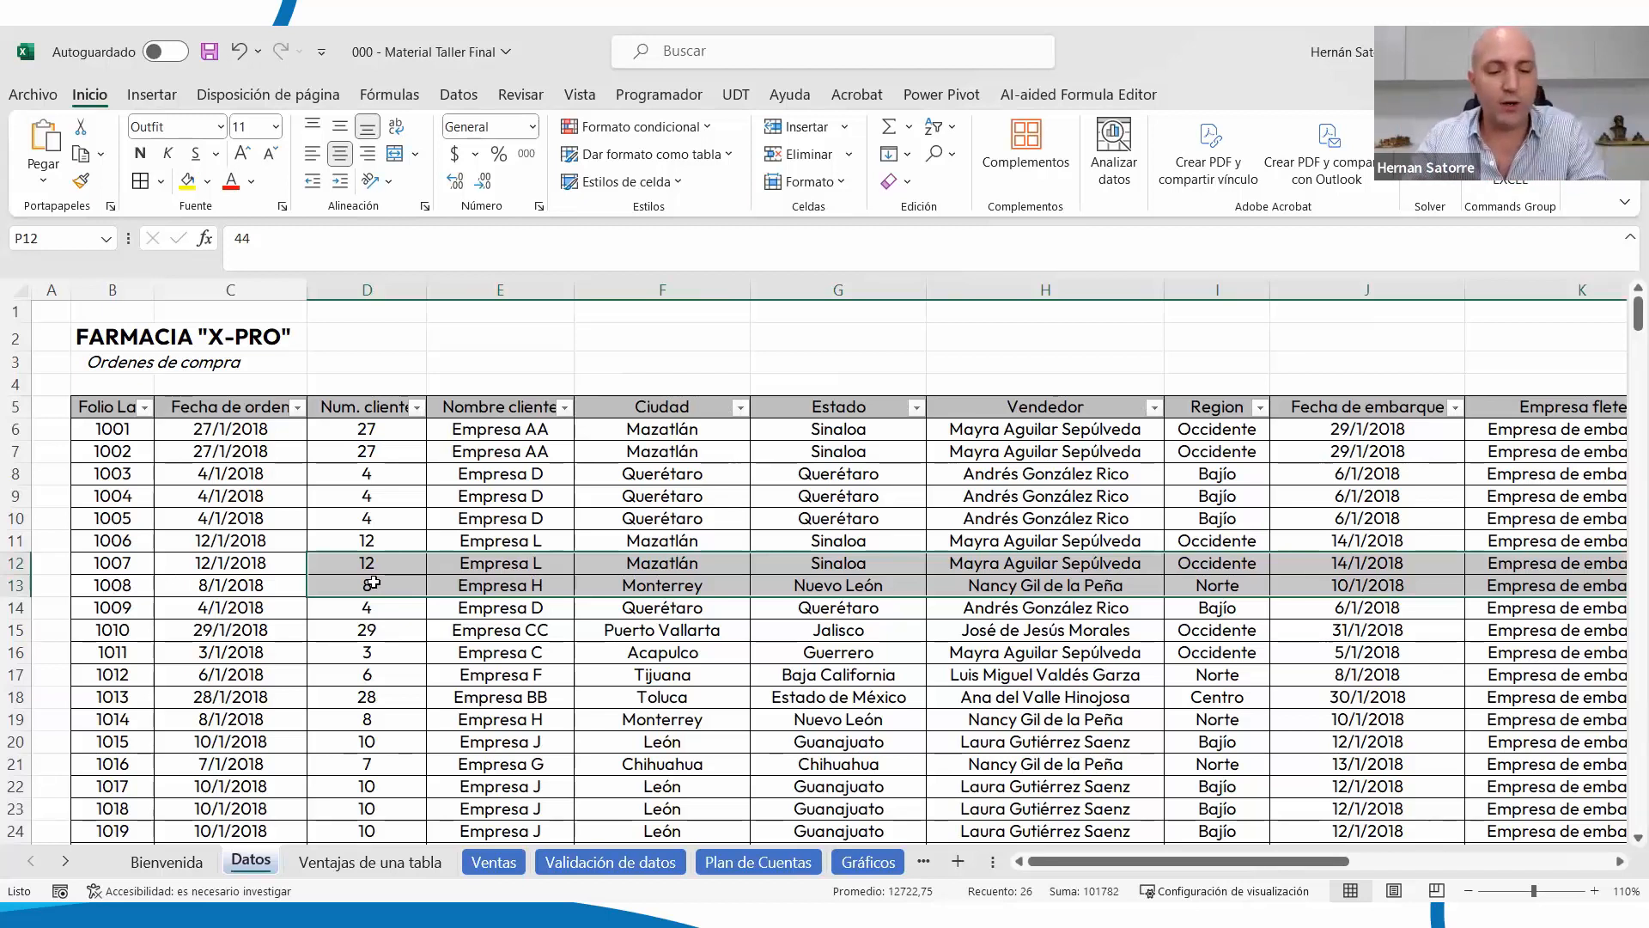
{"action": "key", "text": "ctrl+z"}
{"action": "key", "text": "ctrl+z"}
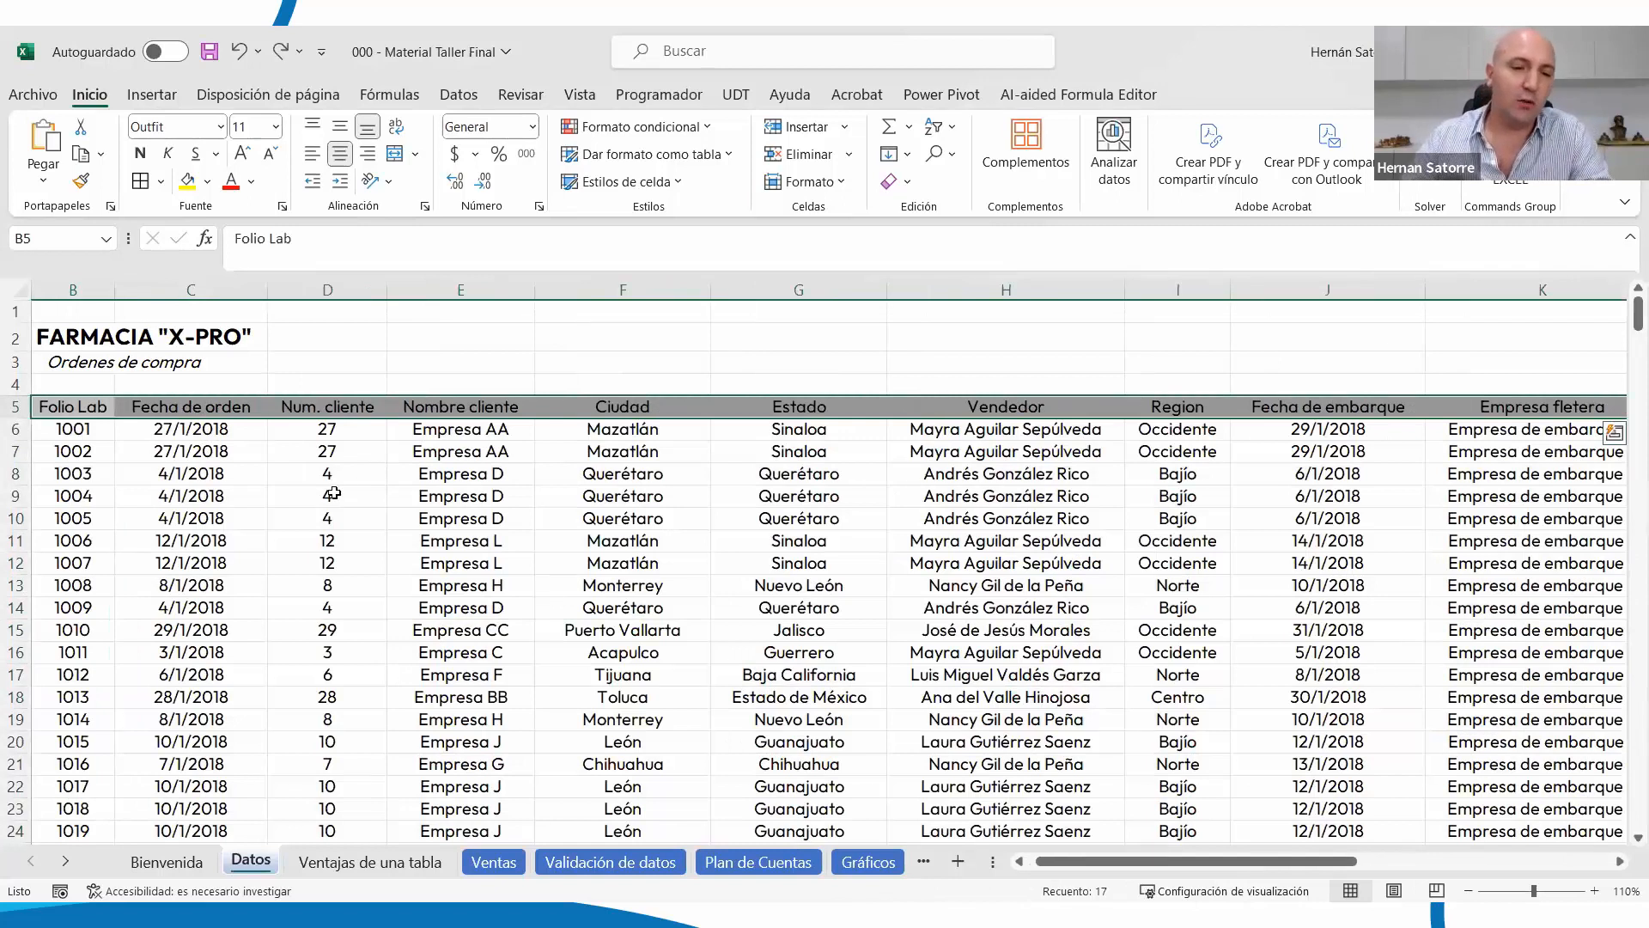
Look through the plain purchase-order records from the first rows down past row 200, and return to the beginning of the list
{"action": "left_click", "coordinate": [333, 493]}
{"action": "key", "text": "Left"}
{"action": "key", "text": "Left"}
{"action": "key", "text": "Left"}
{"action": "key", "text": "Right"}
{"action": "key", "text": "Up"}
{"action": "key", "text": "Up"}
{"action": "key", "text": "Up"}
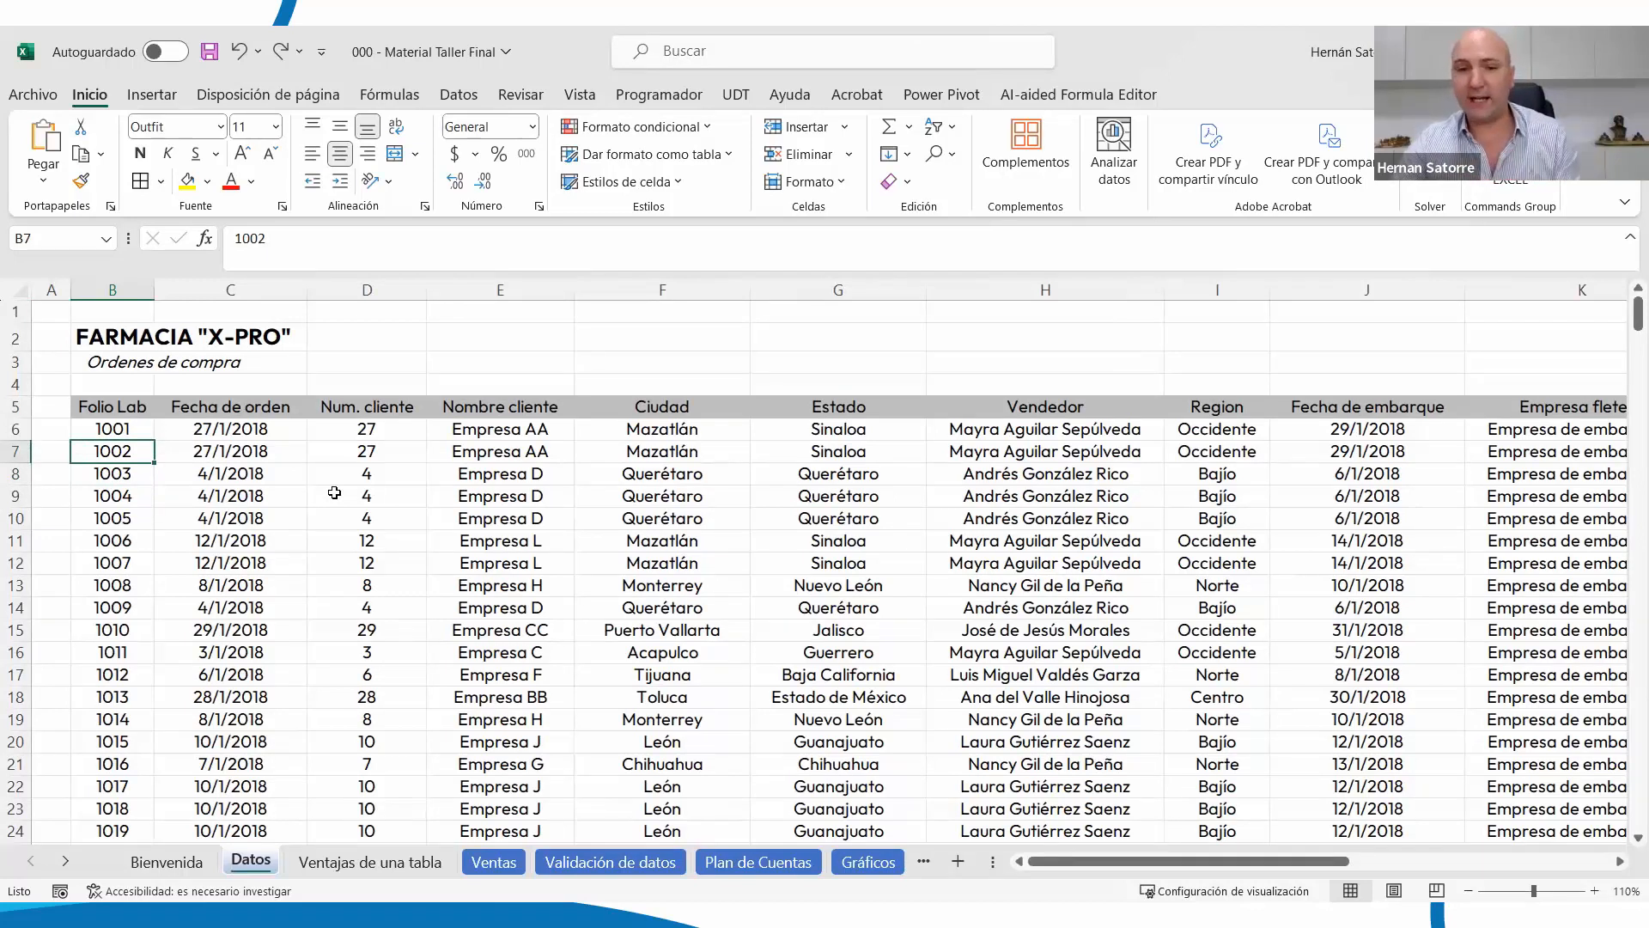
{"action": "scroll", "coordinate": [334, 492], "scroll_direction": "down", "scroll_amount": 20}
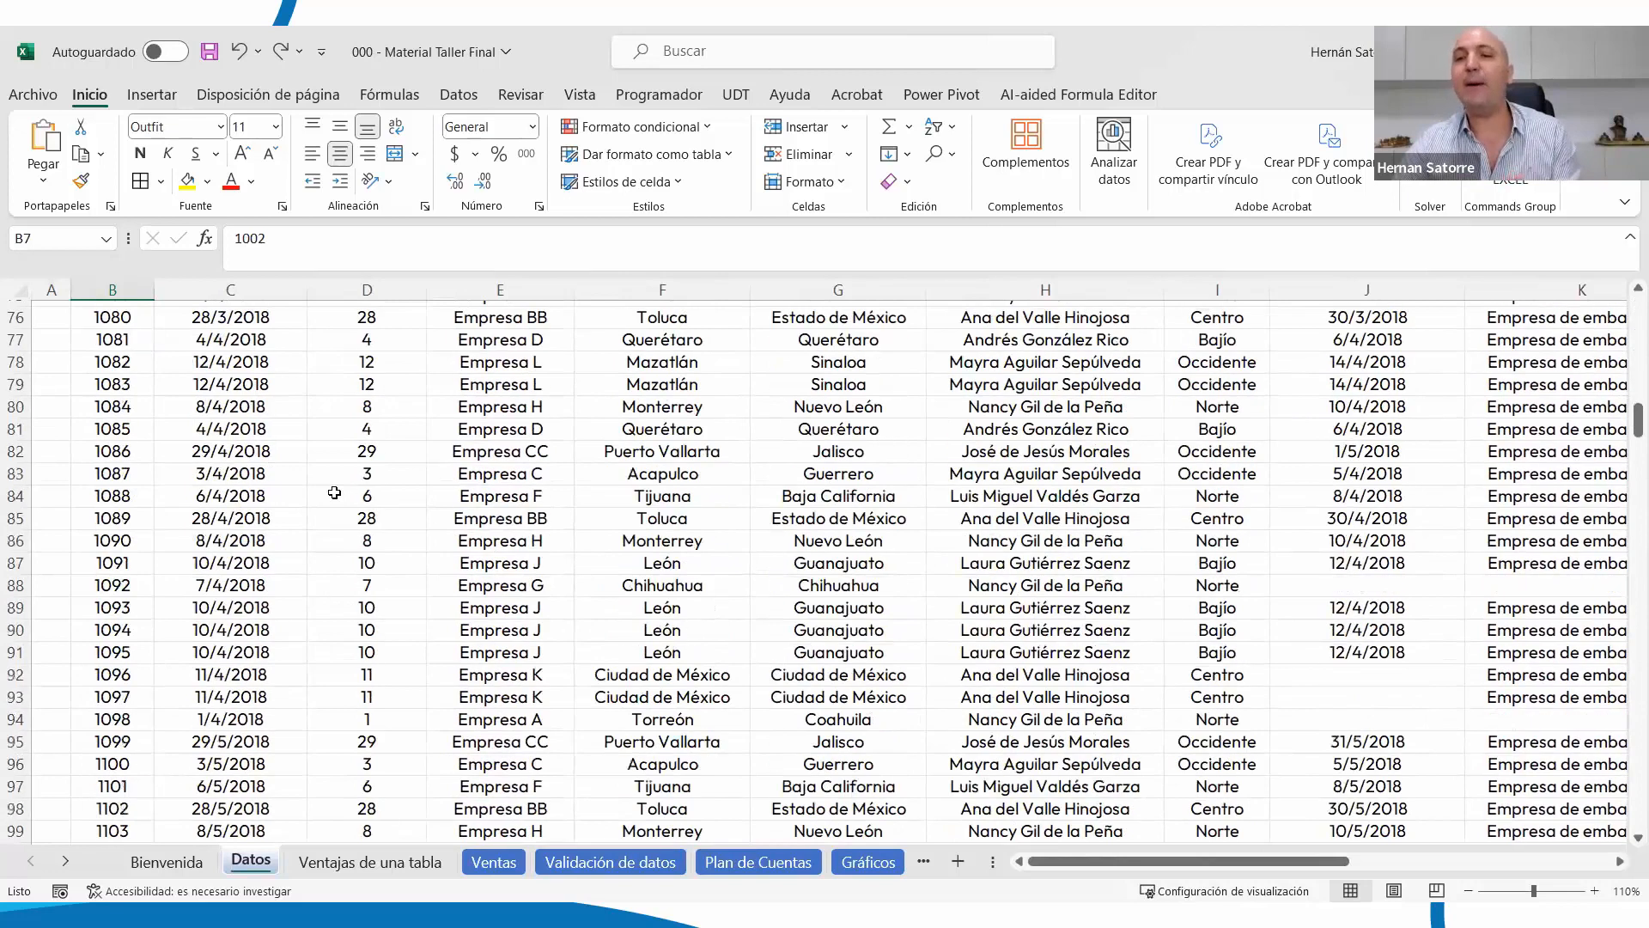
{"action": "scroll", "coordinate": [334, 492], "scroll_direction": "down", "scroll_amount": 20}
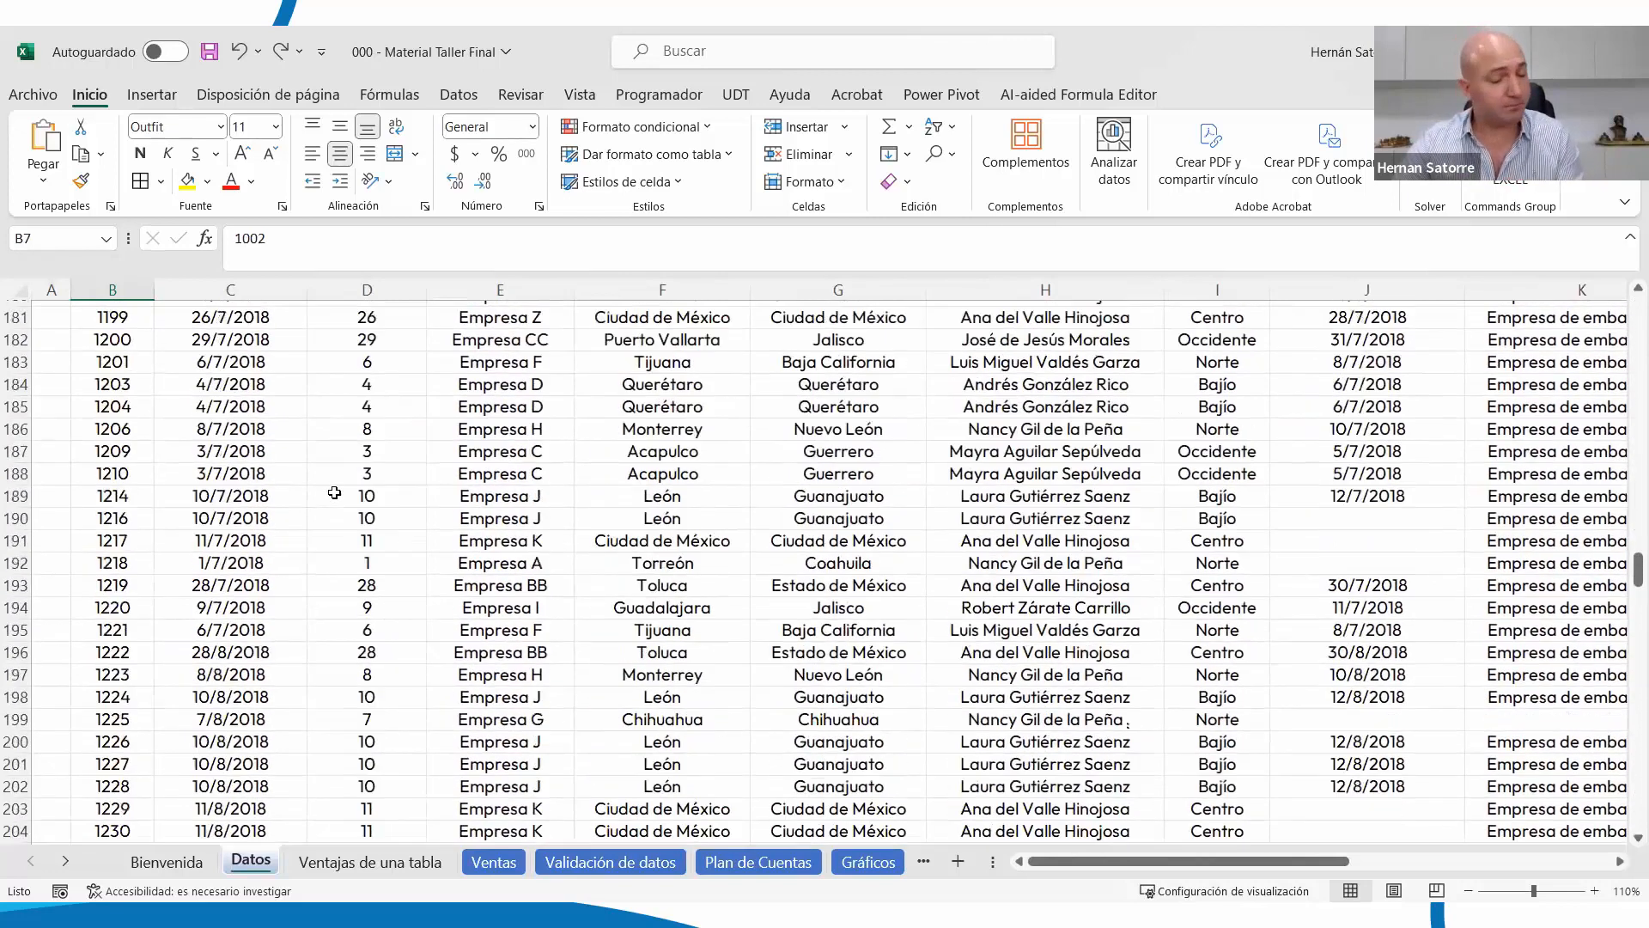
{"action": "scroll", "coordinate": [334, 492], "scroll_direction": "down", "scroll_amount": 7}
{"action": "scroll", "coordinate": [334, 492], "scroll_direction": "up", "scroll_amount": 20}
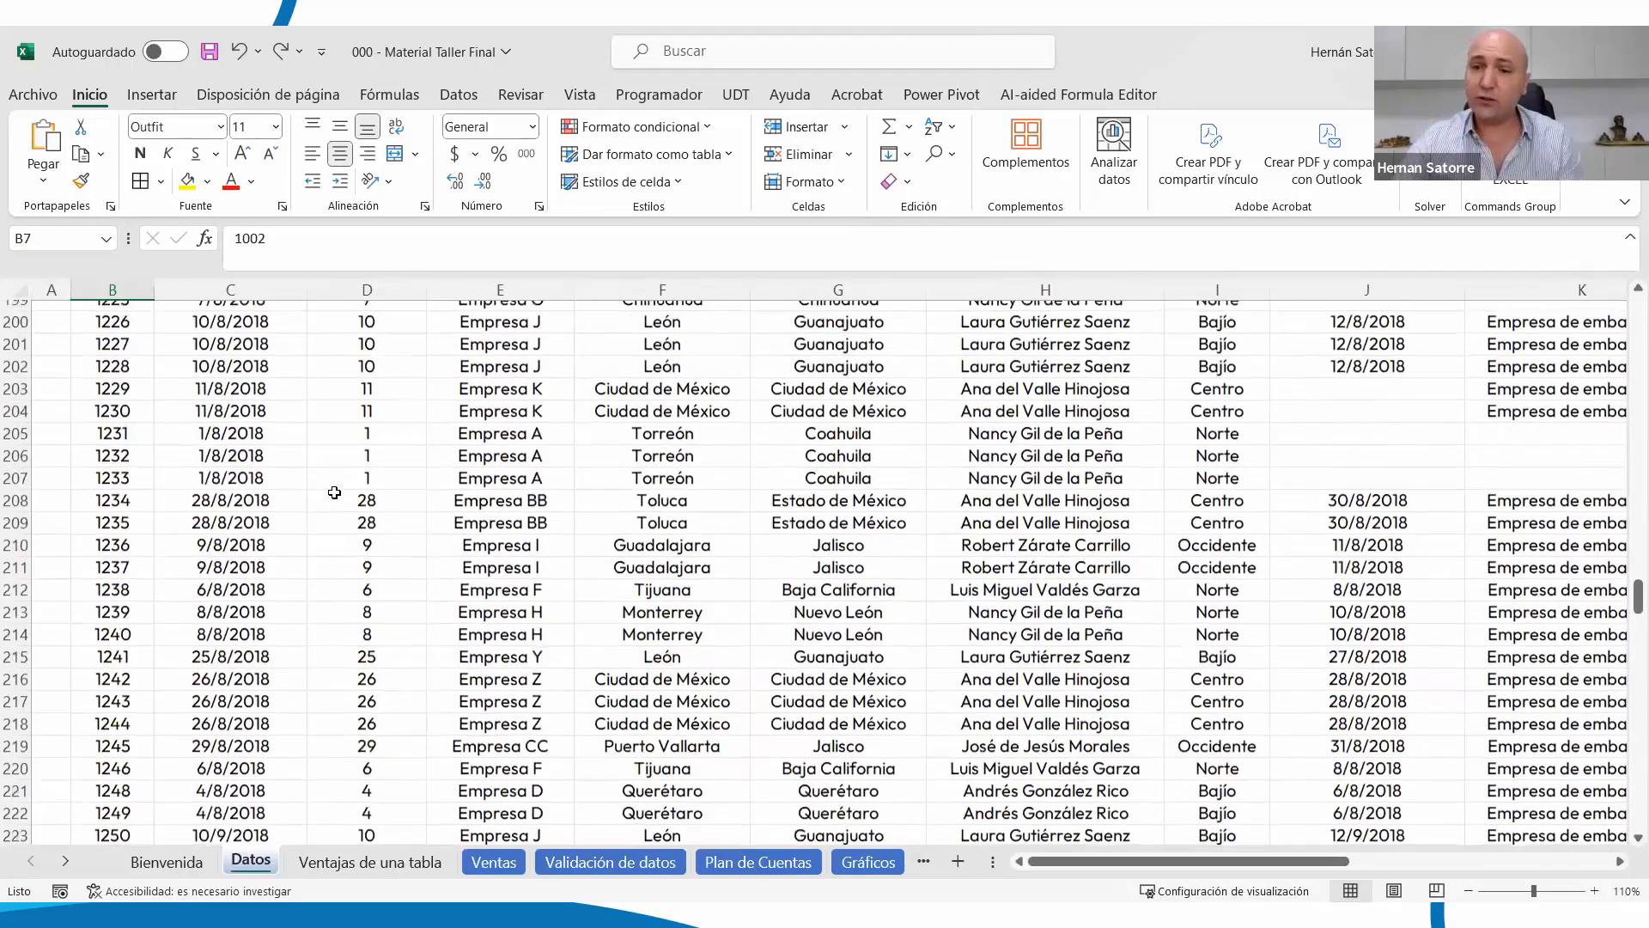
{"action": "scroll", "coordinate": [334, 492], "scroll_direction": "up", "scroll_amount": 12}
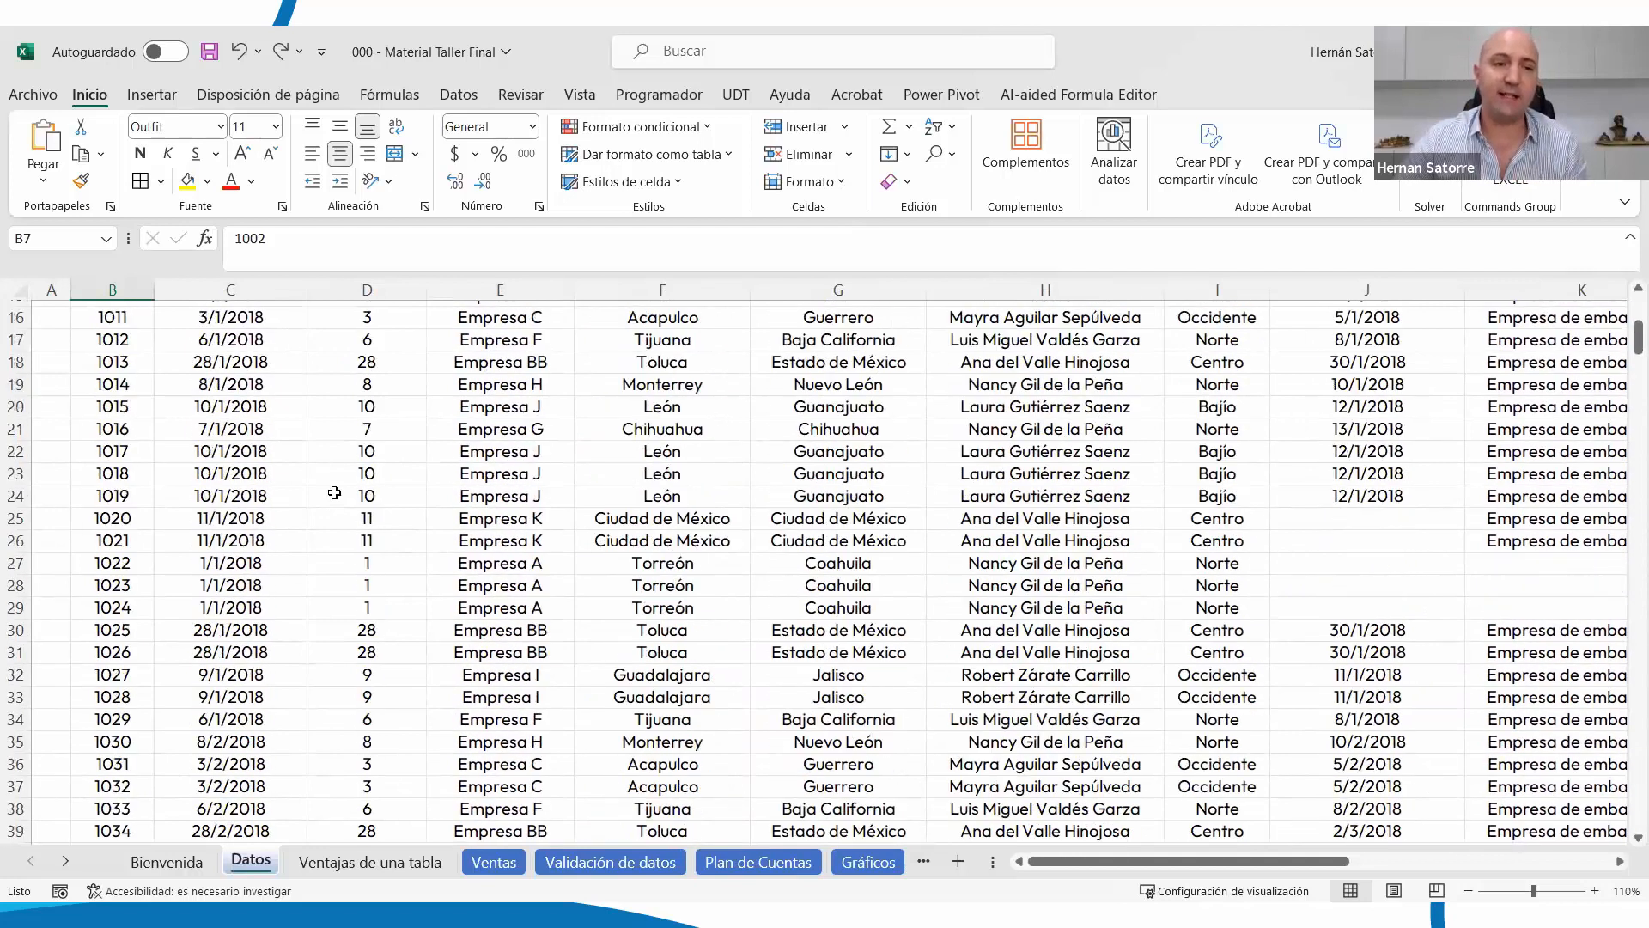
Check the extent of the data range by jumping from the Folio Lab header to its outer edges and back
{"action": "left_click", "coordinate": [122, 411]}
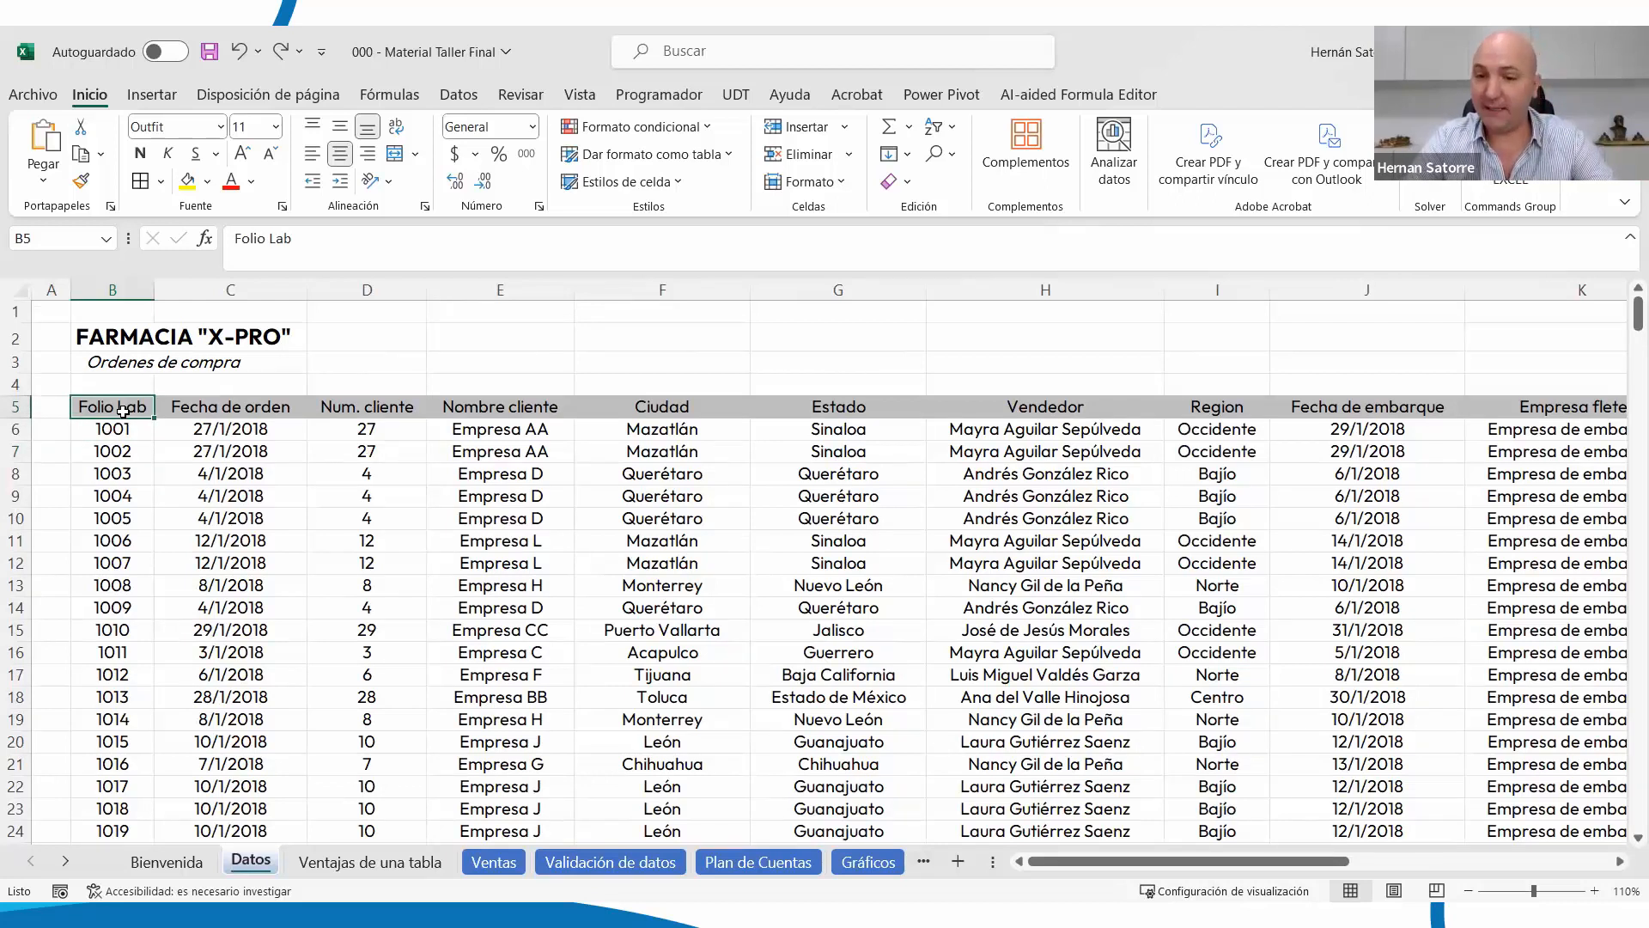
{"action": "key", "text": "ctrl+Down"}
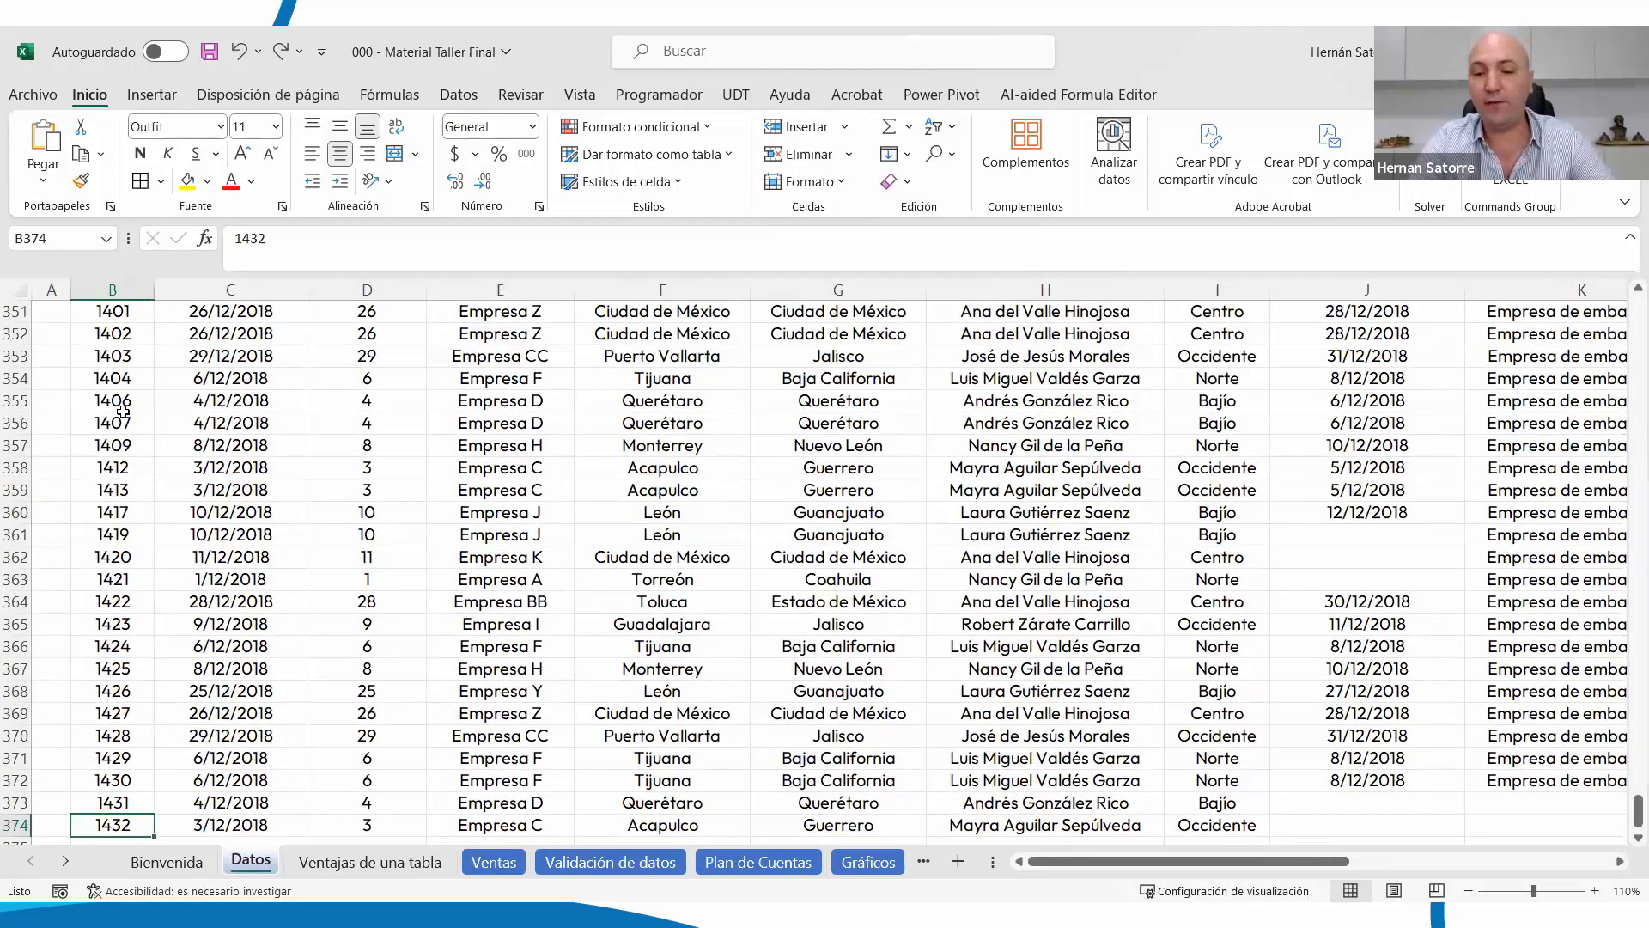
{"action": "key", "text": "ctrl+Right"}
{"action": "key", "text": "ctrl+Right"}
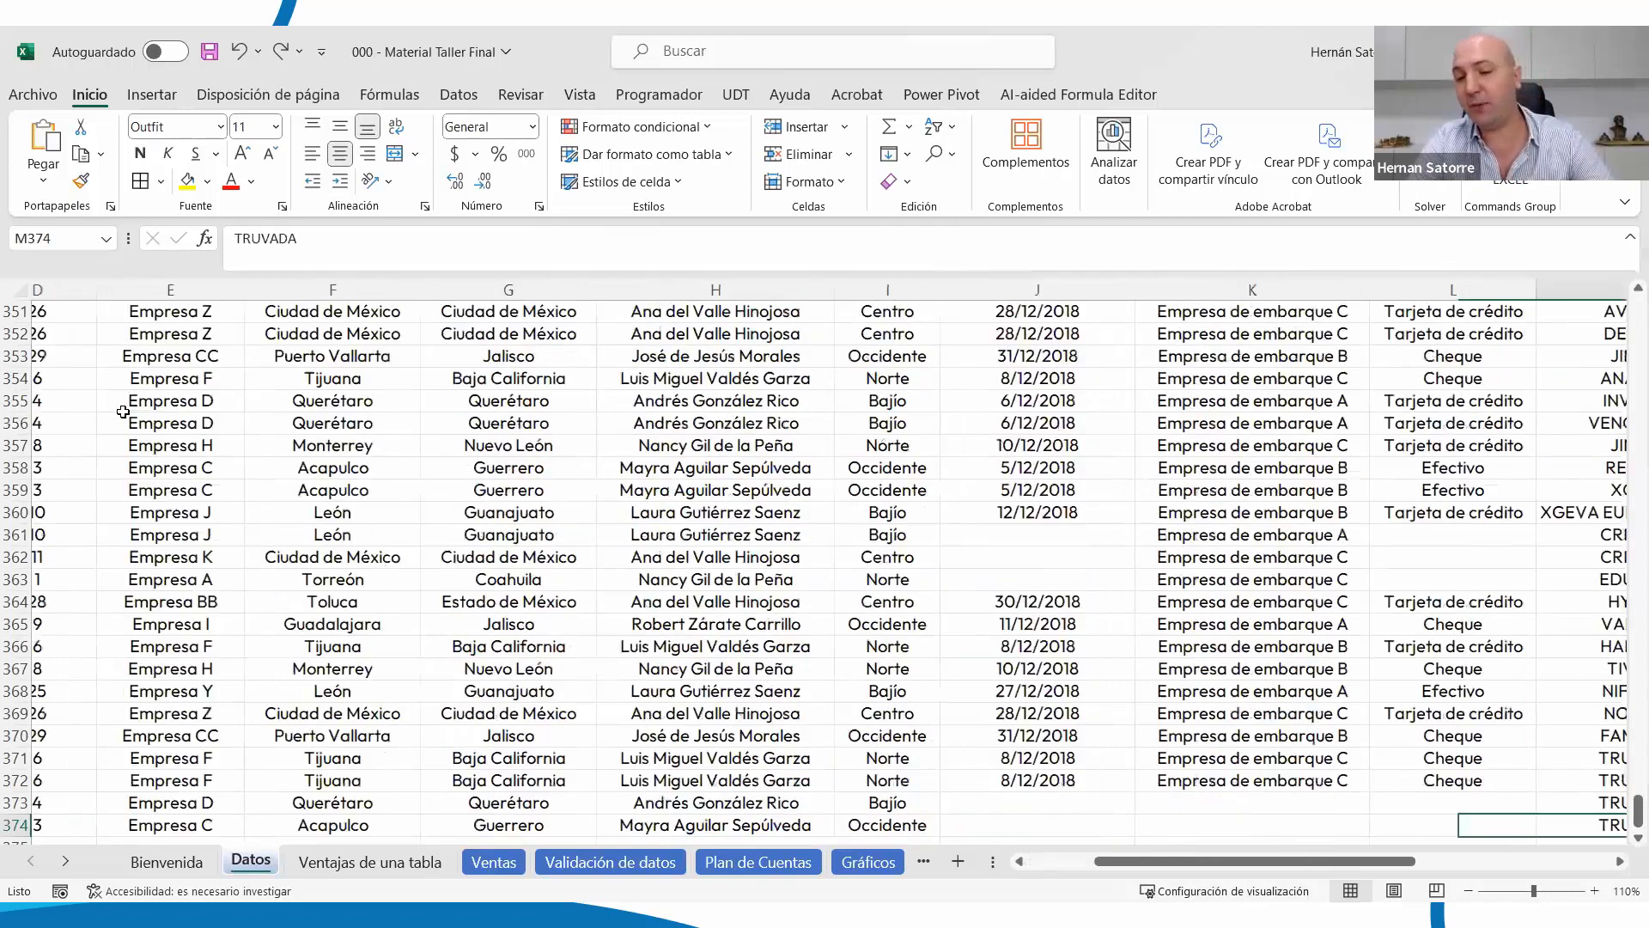
{"action": "key", "text": "ctrl+Right"}
{"action": "key", "text": "ctrl+Up"}
{"action": "key", "text": "ctrl+Left"}
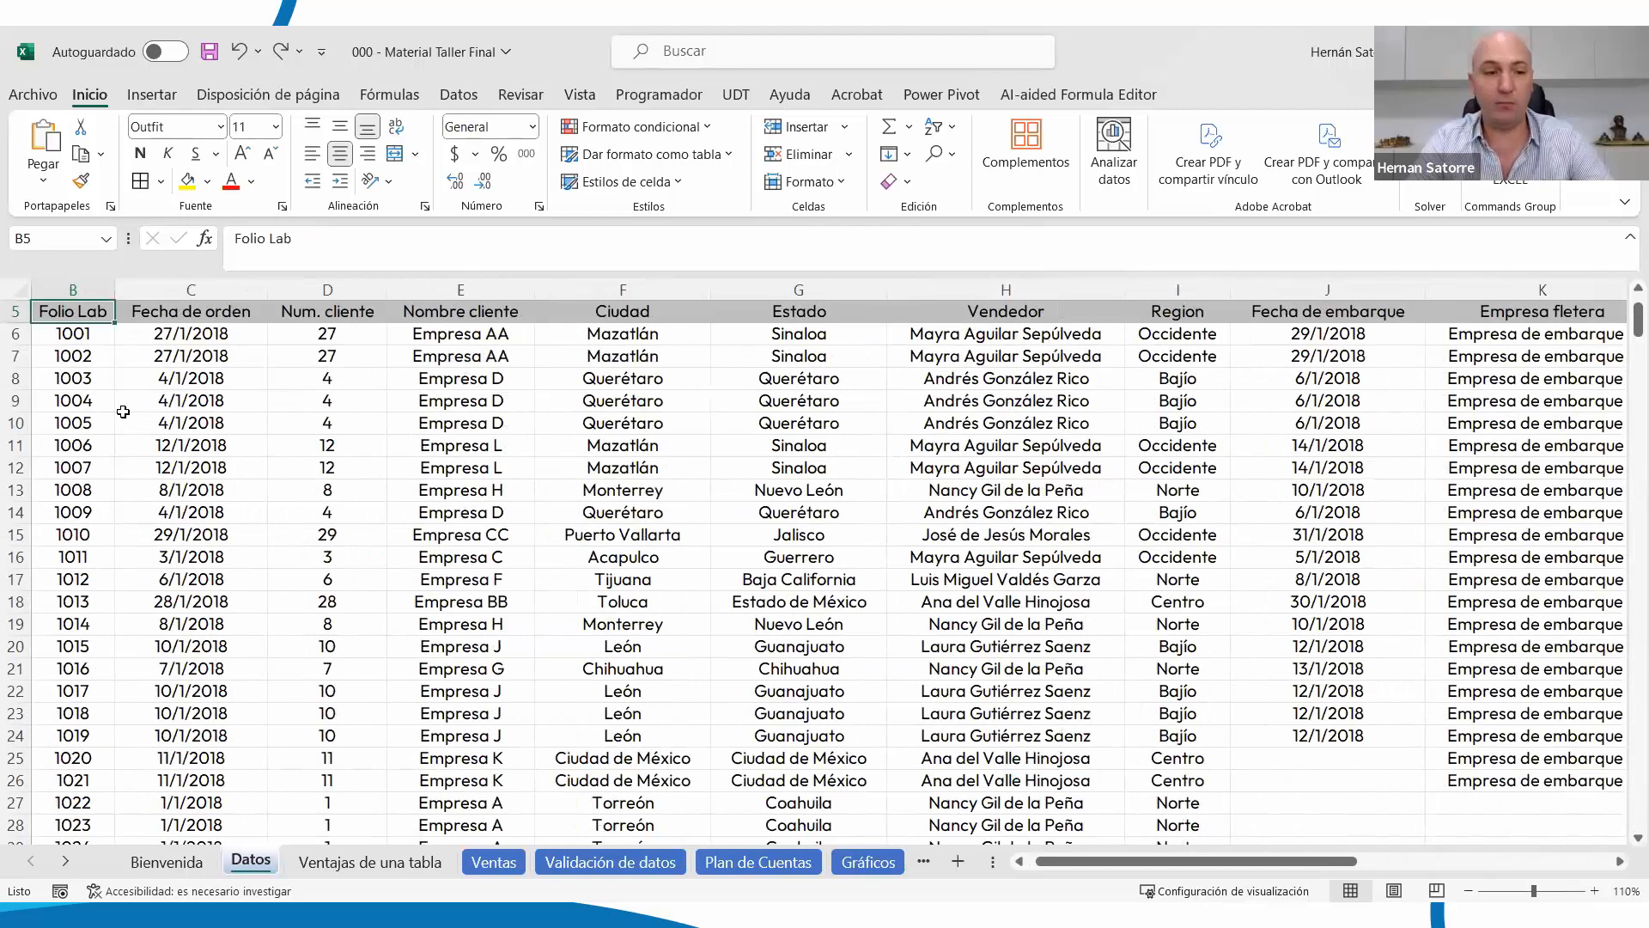
{"action": "key", "text": "ctrl+Down"}
{"action": "key", "text": "ctrl+Up"}
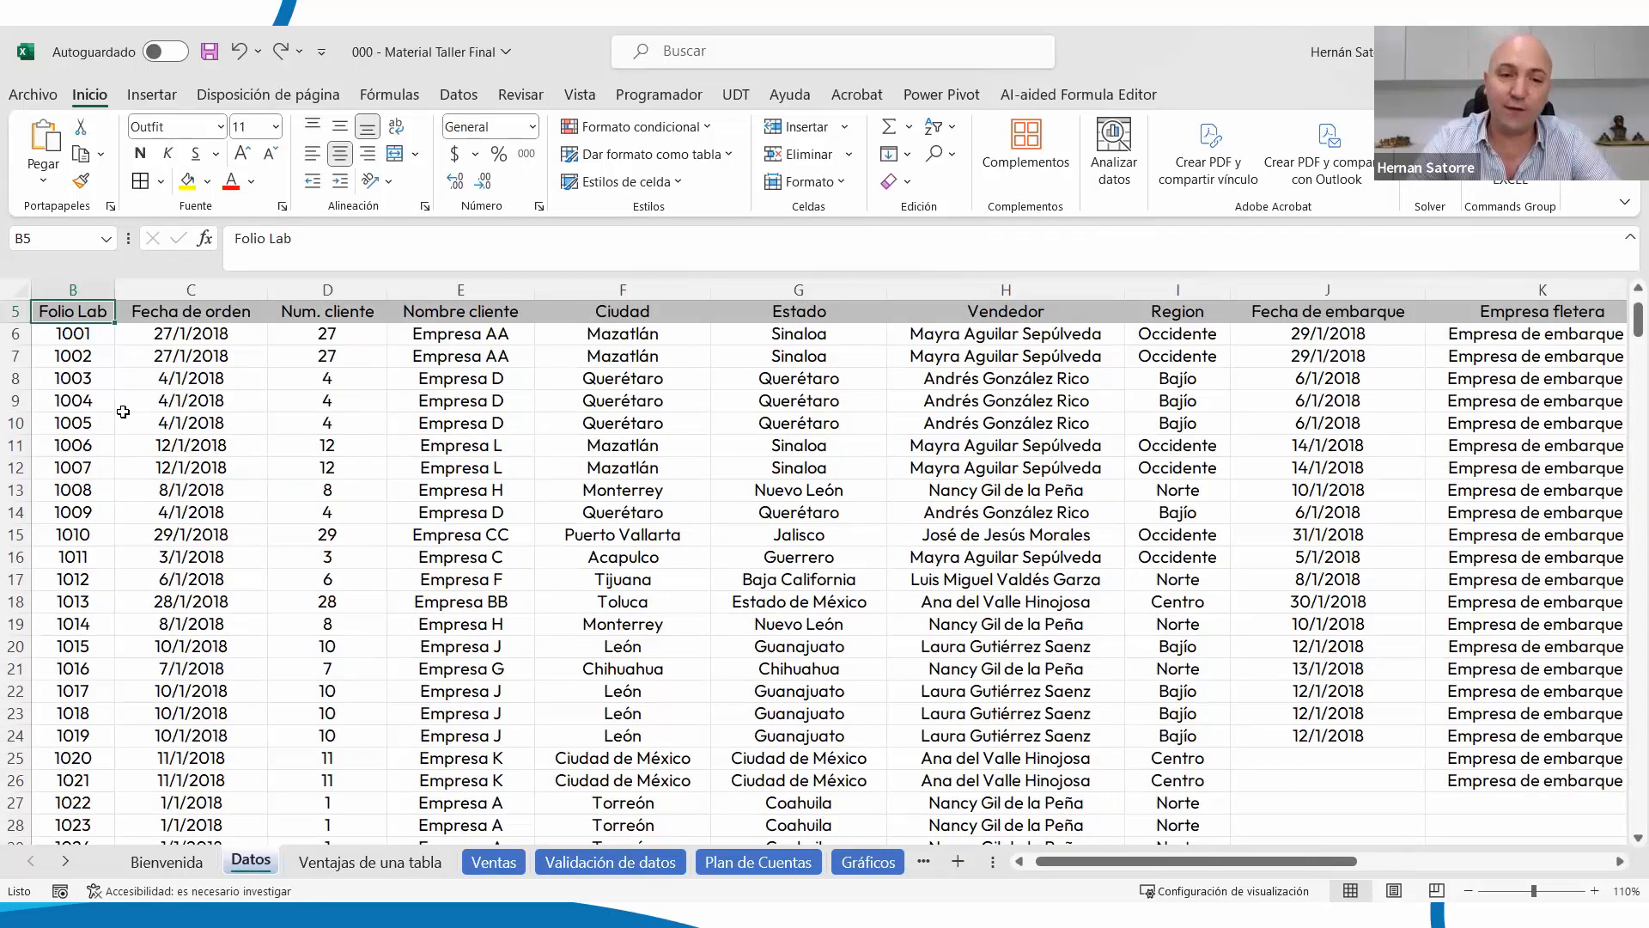
Select the purchase-order range B5:R374 from the Folio Lab header, and shrink the selection upward row by row to row 354
{"action": "key", "text": "ctrl+shift+Down"}
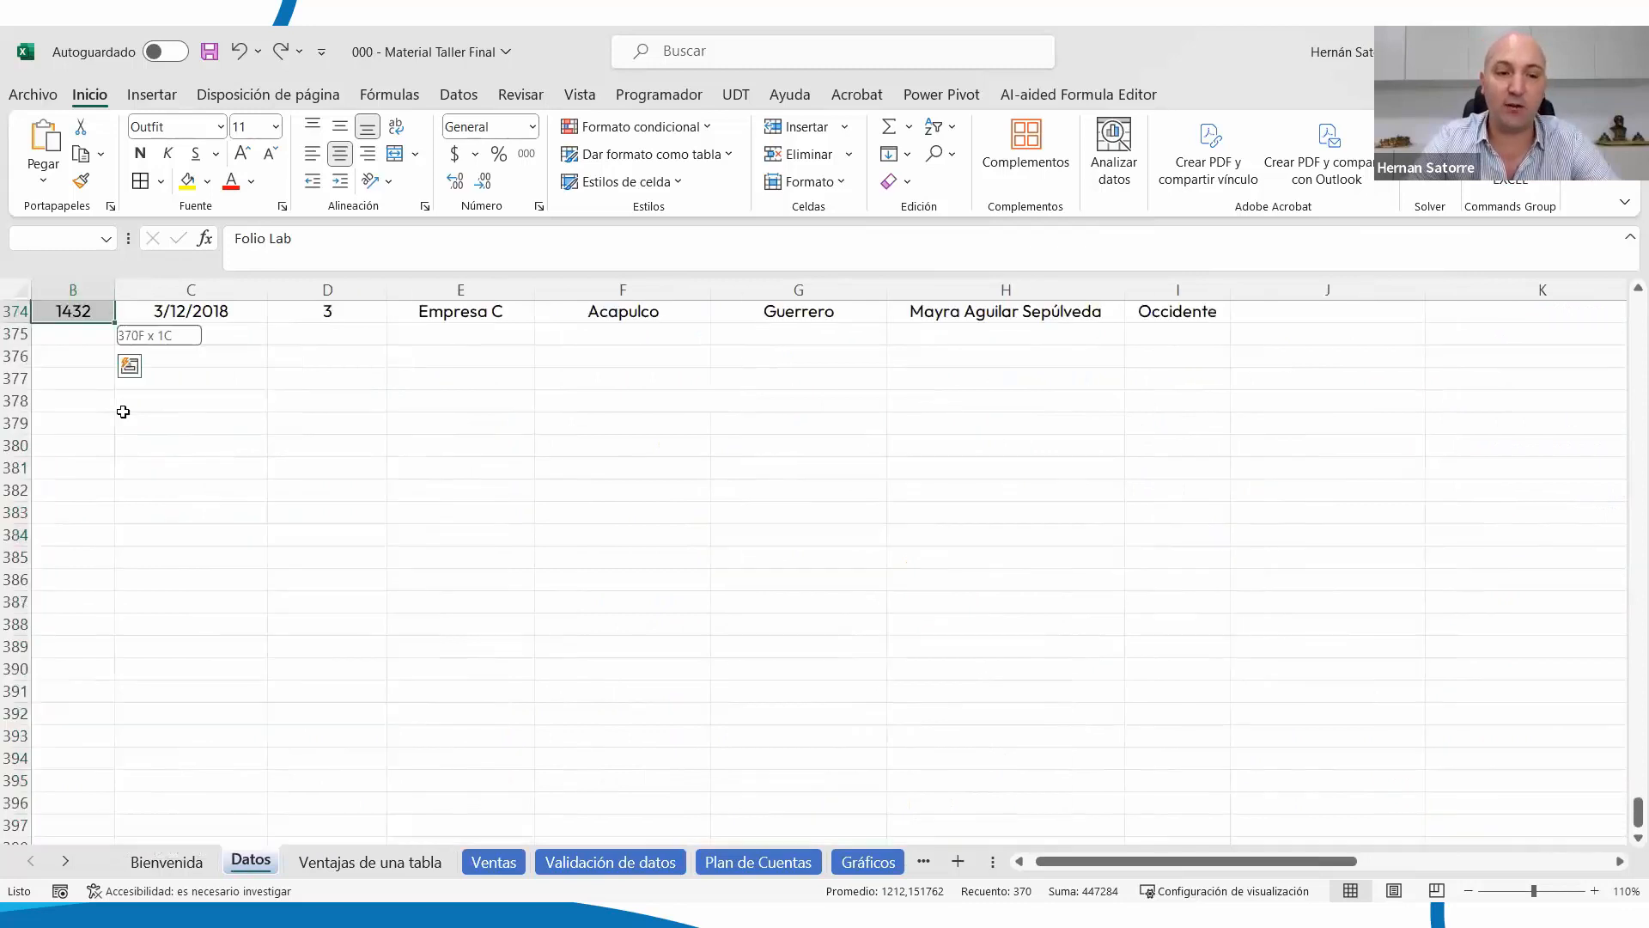
{"action": "key", "text": "ctrl+shift+Right"}
{"action": "key", "text": "shift+Up"}
{"action": "key", "text": "shift+Up"}
{"action": "key", "text": "shift+Up"}
{"action": "key", "text": "shift+Up"}
{"action": "key", "text": "shift+Up"}
{"action": "key", "text": "shift+Up"}
{"action": "key", "text": "shift+Up"}
{"action": "key", "text": "shift+Up"}
{"action": "key", "text": "shift+Up"}
{"action": "key", "text": "shift+Up"}
{"action": "key", "text": "shift+Up"}
{"action": "key", "text": "shift+Up"}
{"action": "key", "text": "shift+Up"}
{"action": "key", "text": "shift+Up"}
{"action": "key", "text": "shift+Up"}
{"action": "key", "text": "shift+Up"}
{"action": "key", "text": "shift+Up"}
{"action": "key", "text": "shift+Up"}
{"action": "key", "text": "shift+Up"}
{"action": "key", "text": "shift+Up"}
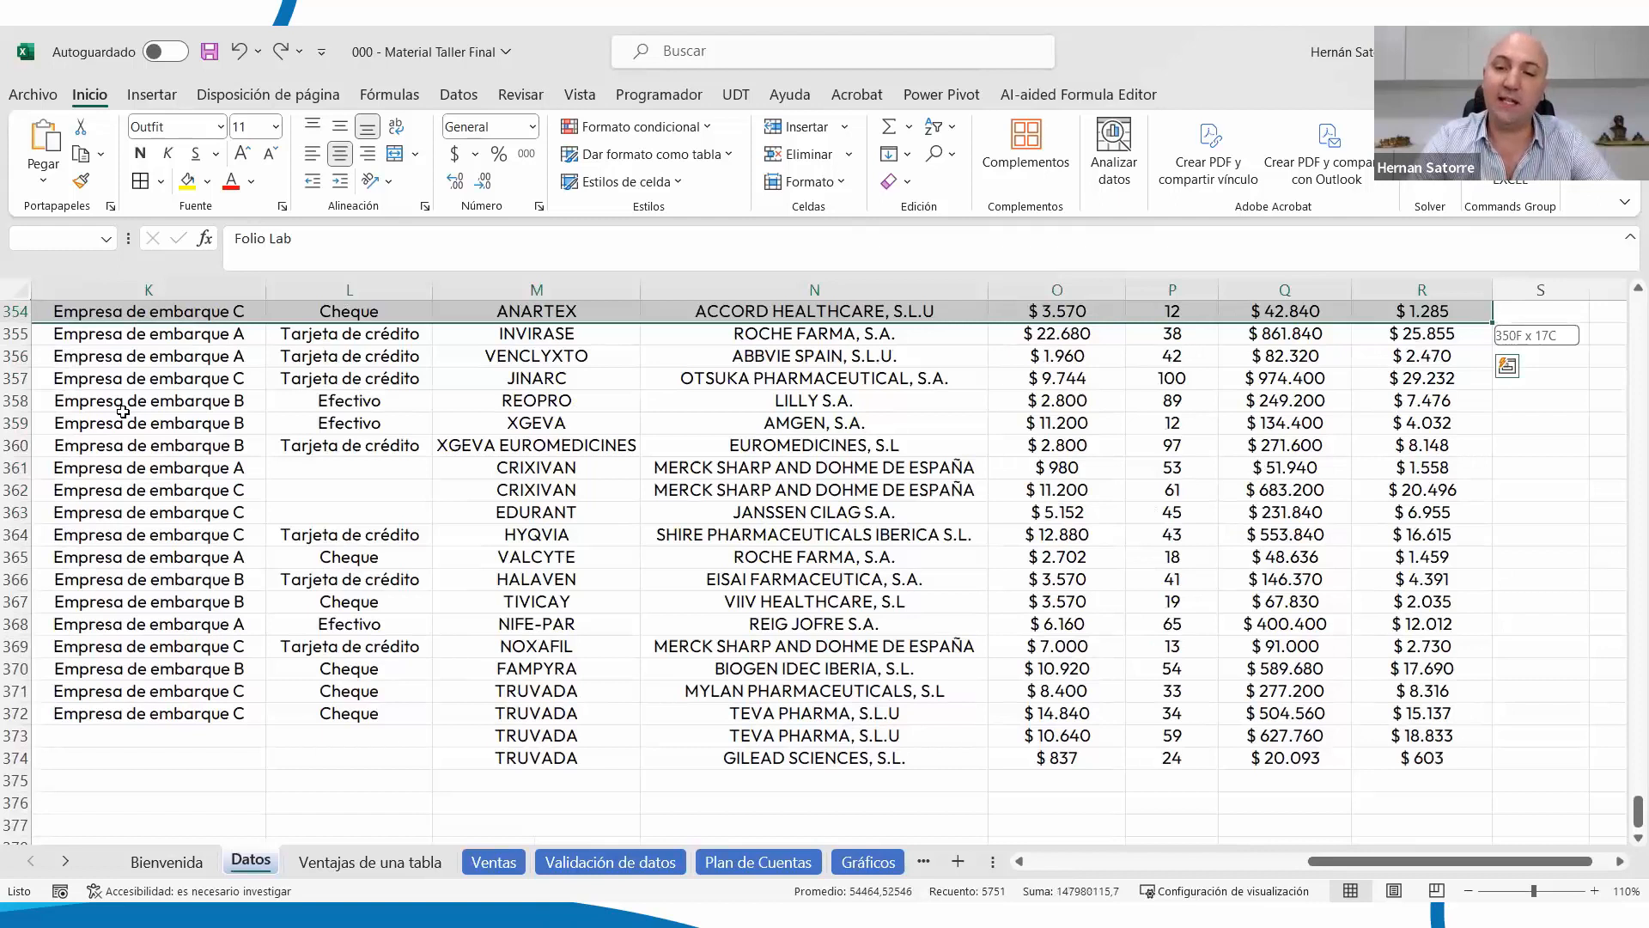
Narrow the selection by several columns, extend it down to row 367, and widen it back out to column R
{"action": "key", "text": "shift+Left"}
{"action": "key", "text": "shift+Left"}
{"action": "key", "text": "shift+Left"}
{"action": "key", "text": "shift+Left"}
{"action": "key", "text": "shift+Left"}
{"action": "key", "text": "shift+Left"}
{"action": "key", "text": "shift+Left"}
{"action": "key", "text": "shift+Left"}
{"action": "key", "text": "shift+Left"}
{"action": "key", "text": "shift+Down"}
{"action": "key", "text": "shift+Down"}
{"action": "key", "text": "shift+Down"}
{"action": "key", "text": "shift+Down"}
{"action": "key", "text": "shift+Down"}
{"action": "key", "text": "shift+Down"}
{"action": "key", "text": "shift+Down"}
{"action": "key", "text": "shift+Down"}
{"action": "key", "text": "shift+Down"}
{"action": "key", "text": "shift+Down"}
{"action": "key", "text": "shift+Down"}
{"action": "key", "text": "shift+Down"}
{"action": "key", "text": "shift+Down"}
{"action": "key", "text": "shift+Right"}
{"action": "key", "text": "shift+Right"}
{"action": "key", "text": "shift+Right"}
{"action": "key", "text": "shift+Right"}
{"action": "key", "text": "shift+Right"}
{"action": "key", "text": "shift+Right"}
{"action": "key", "text": "shift+Right"}
{"action": "key", "text": "shift+Right"}
{"action": "key", "text": "shift+Right"}
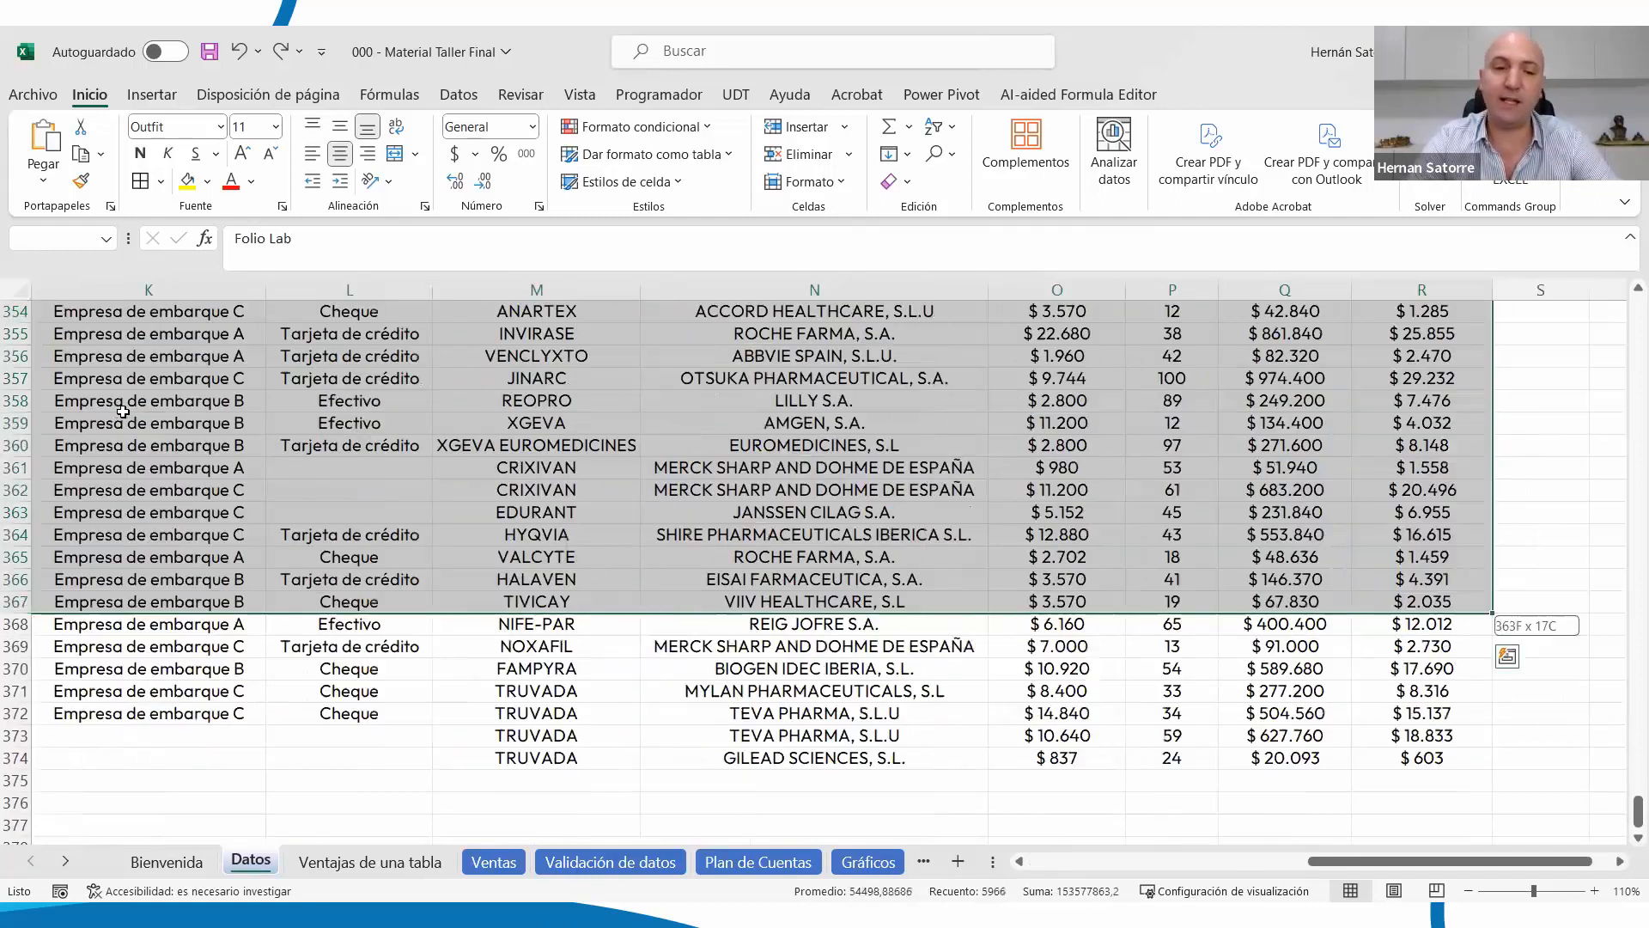
Reduce the selection to the Folio Lab column and widen it column by column as far as the Region column
{"action": "key", "text": "shift+Left"}
{"action": "key", "text": "shift+Left"}
{"action": "key", "text": "shift+Left"}
{"action": "key", "text": "shift+Left"}
{"action": "key", "text": "shift+Left"}
{"action": "key", "text": "shift+Left"}
{"action": "key", "text": "shift+Left"}
{"action": "key", "text": "shift+Left"}
{"action": "key", "text": "shift+Left"}
{"action": "key", "text": "shift+Left"}
{"action": "key", "text": "shift+Left"}
{"action": "key", "text": "shift+Left"}
{"action": "key", "text": "shift+Left"}
{"action": "key", "text": "shift+Left"}
{"action": "key", "text": "shift+Left"}
{"action": "key", "text": "shift+Left"}
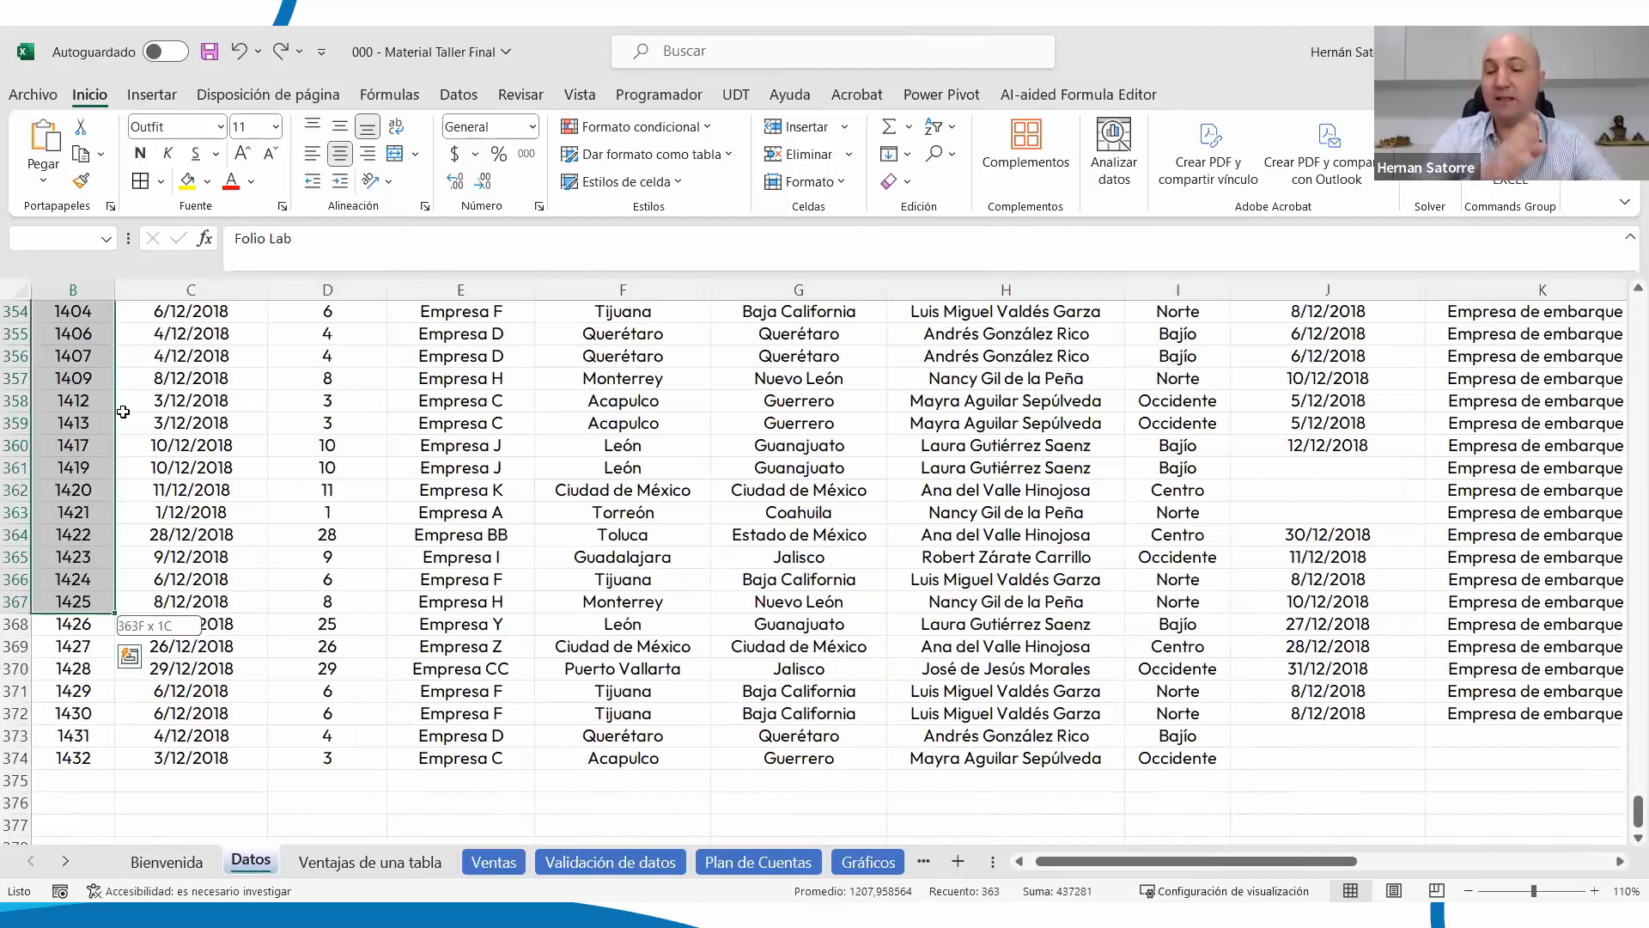
{"action": "key", "text": "shift+Right"}
{"action": "key", "text": "shift+Right"}
{"action": "key", "text": "shift+Right"}
{"action": "key", "text": "shift+Right"}
{"action": "key", "text": "shift+Right"}
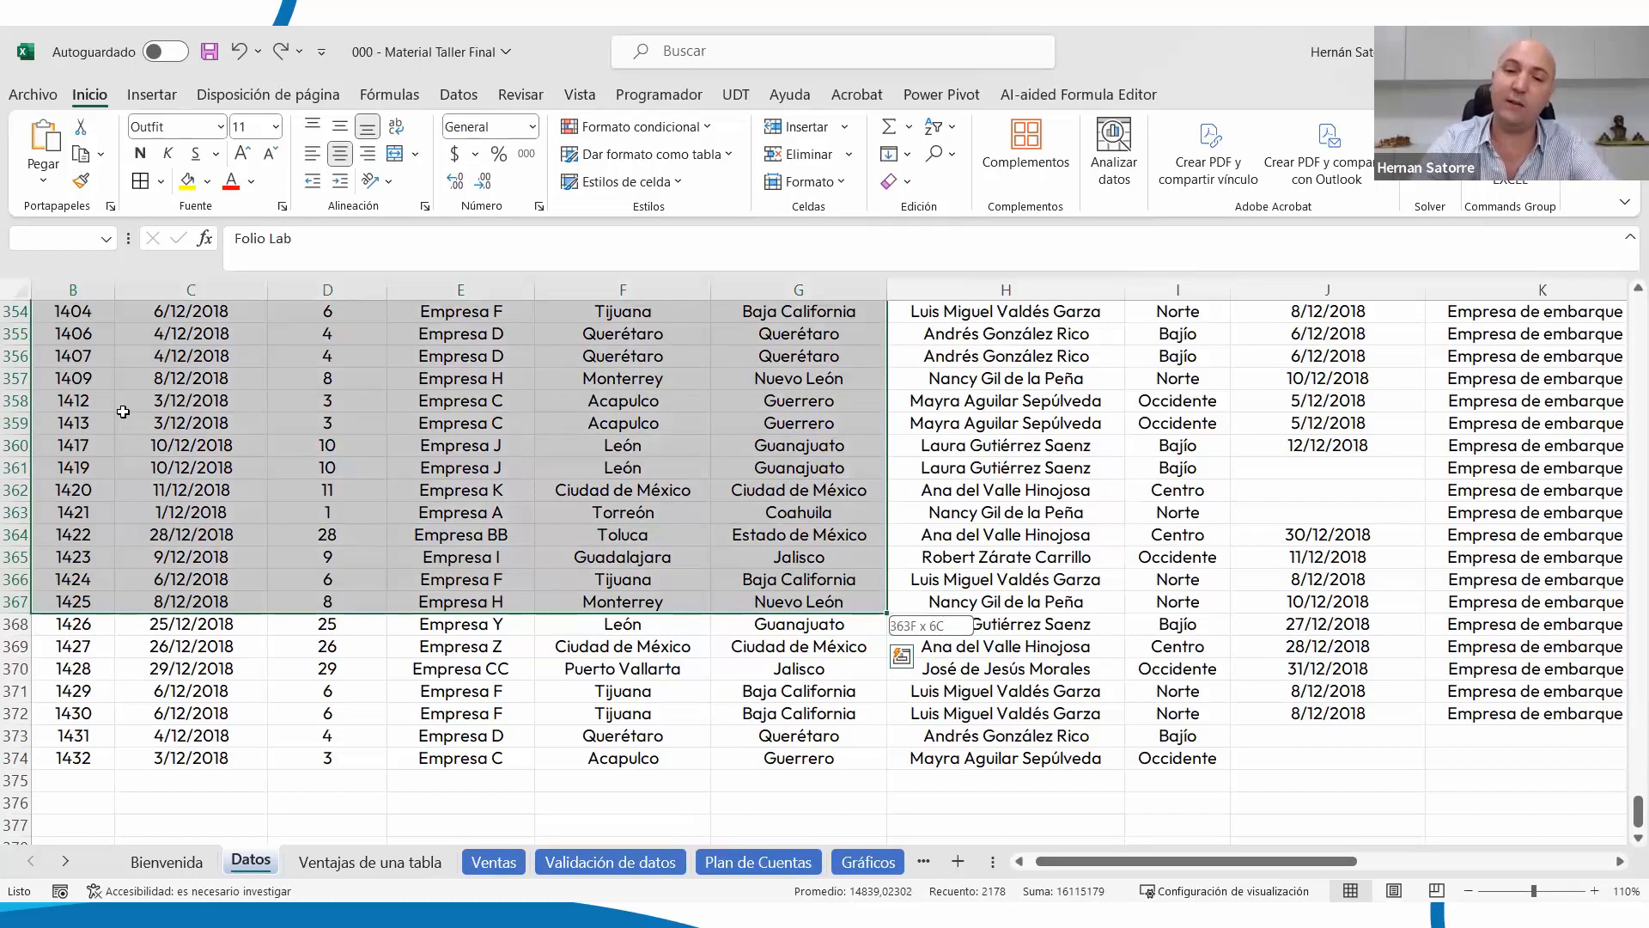
{"action": "key", "text": "shift+Left"}
{"action": "key", "text": "shift+Left"}
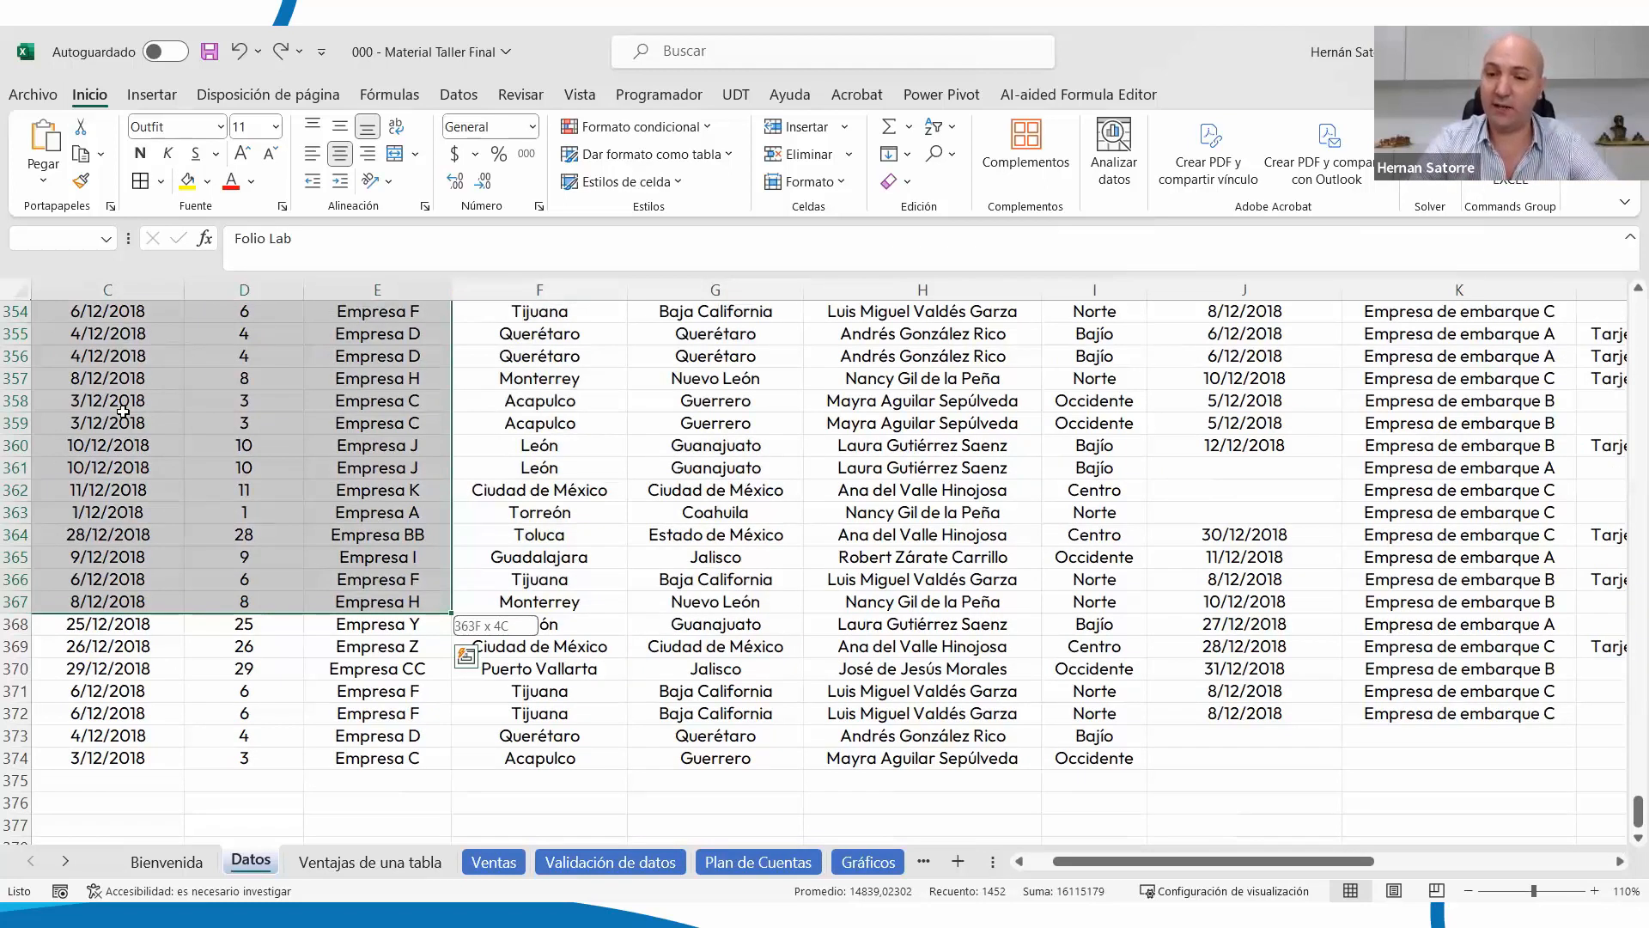
{"action": "key", "text": "shift+Right"}
{"action": "key", "text": "shift+Right"}
{"action": "key", "text": "shift+Right"}
{"action": "key", "text": "shift+Right"}
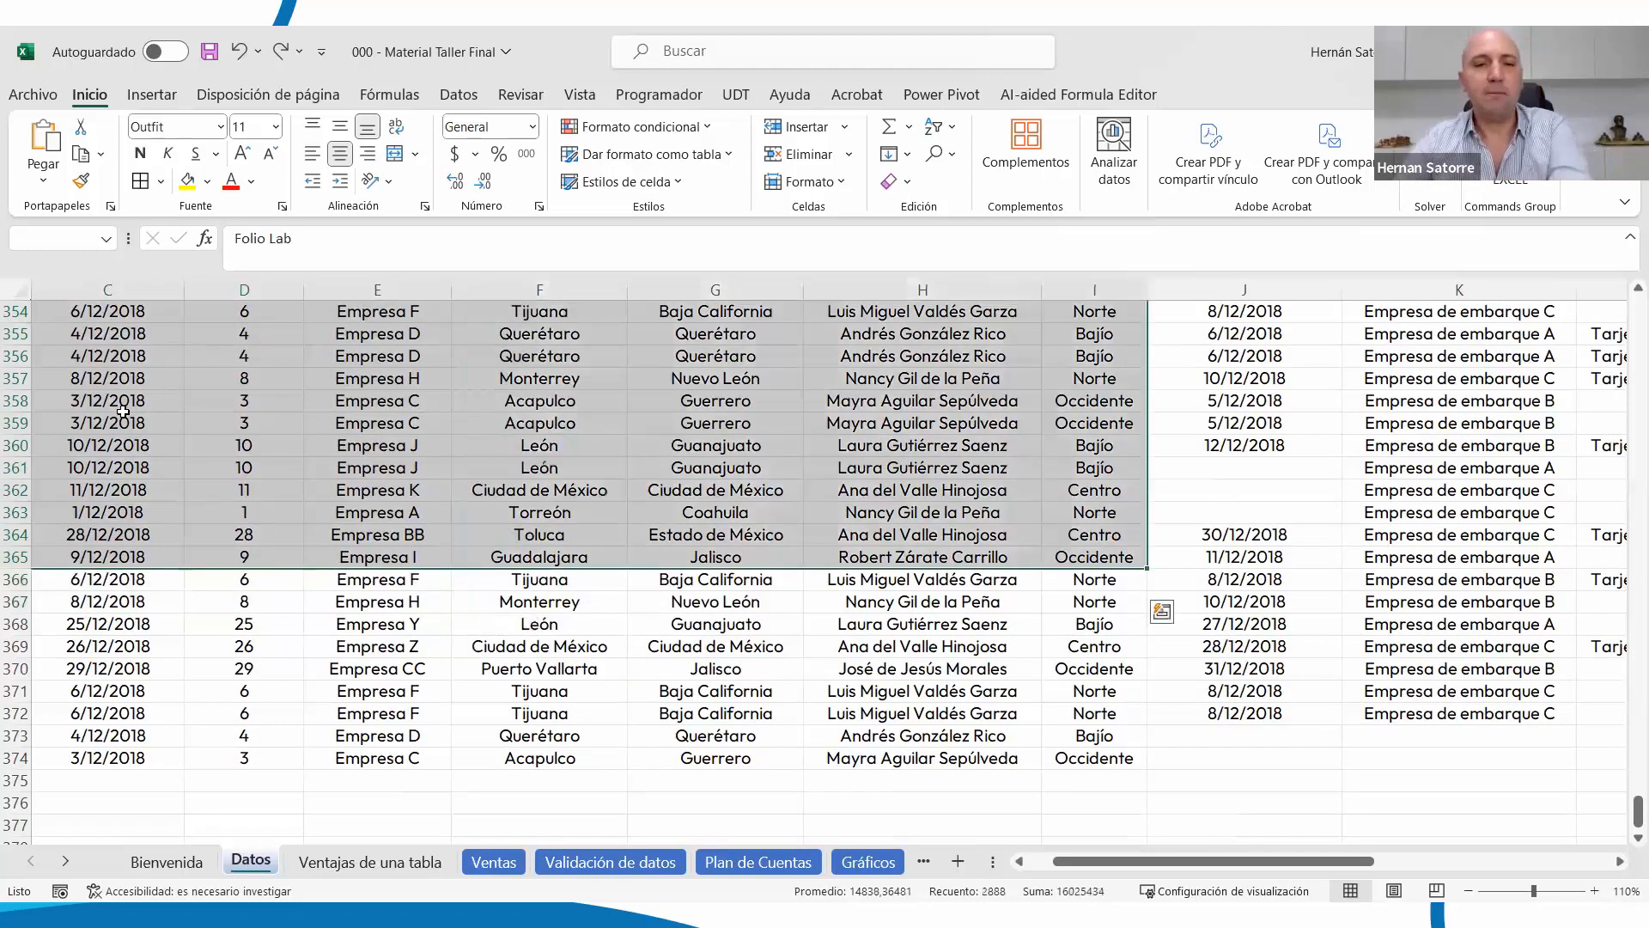
Convert the purchase-order range B5:R374 into a table with headers, starting from the Folio Lab header cell, and deselect the range
{"action": "scroll", "coordinate": [129, 392], "scroll_direction": "up", "scroll_amount": 18}
{"action": "scroll", "coordinate": [129, 392], "scroll_direction": "up", "scroll_amount": 20}
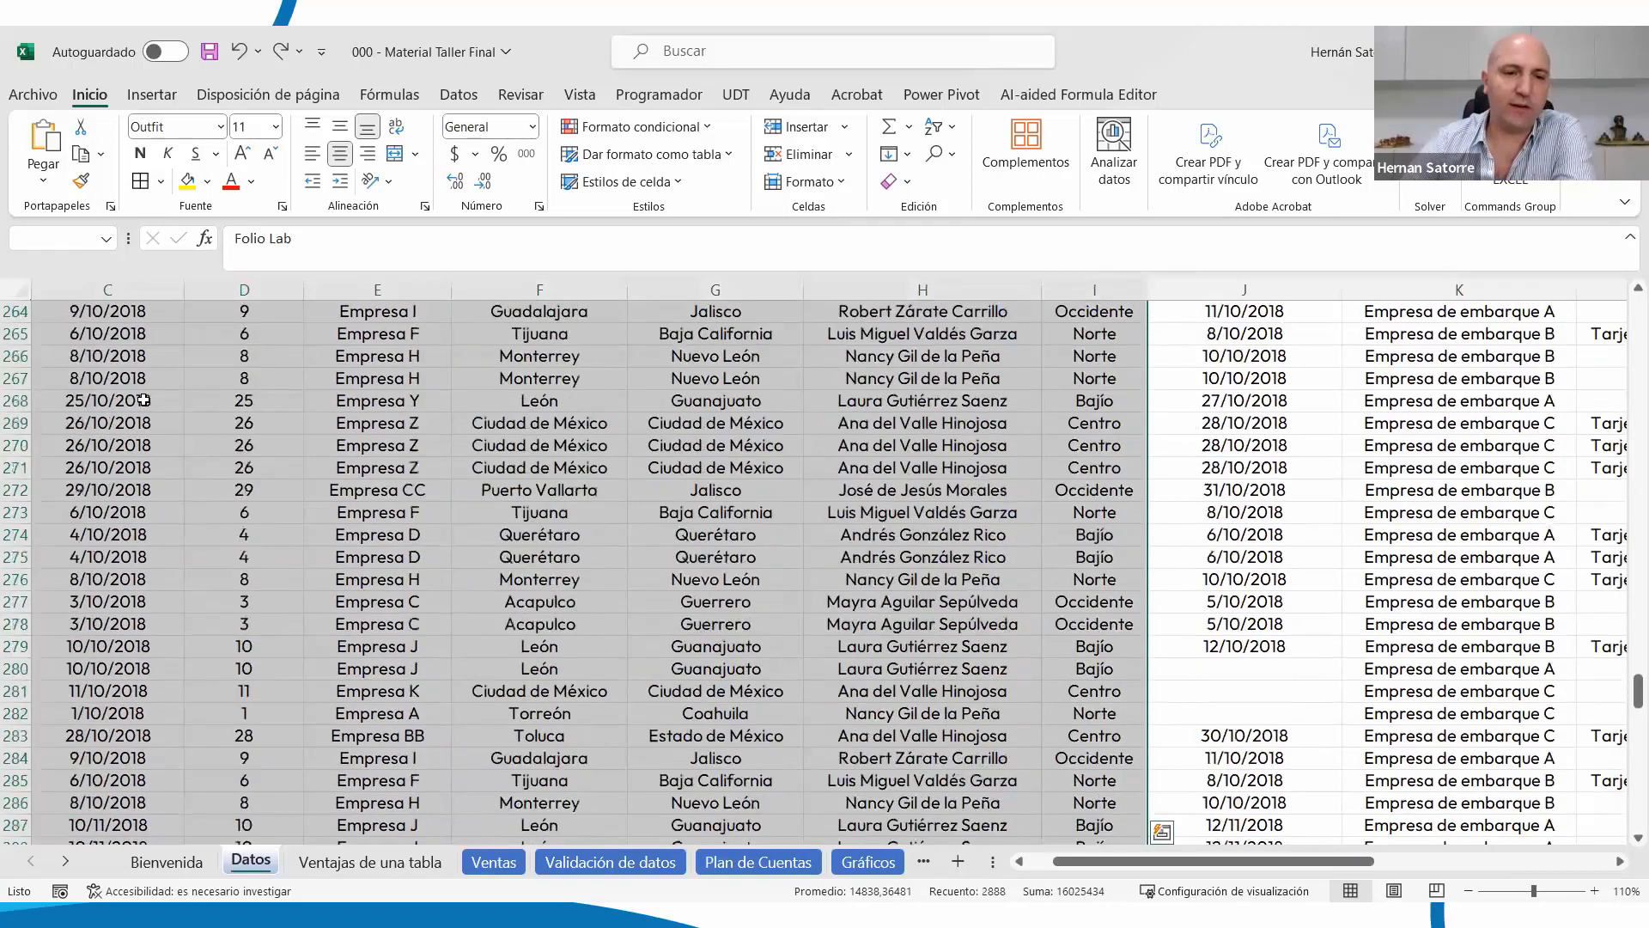
{"action": "left_click", "coordinate": [297, 440]}
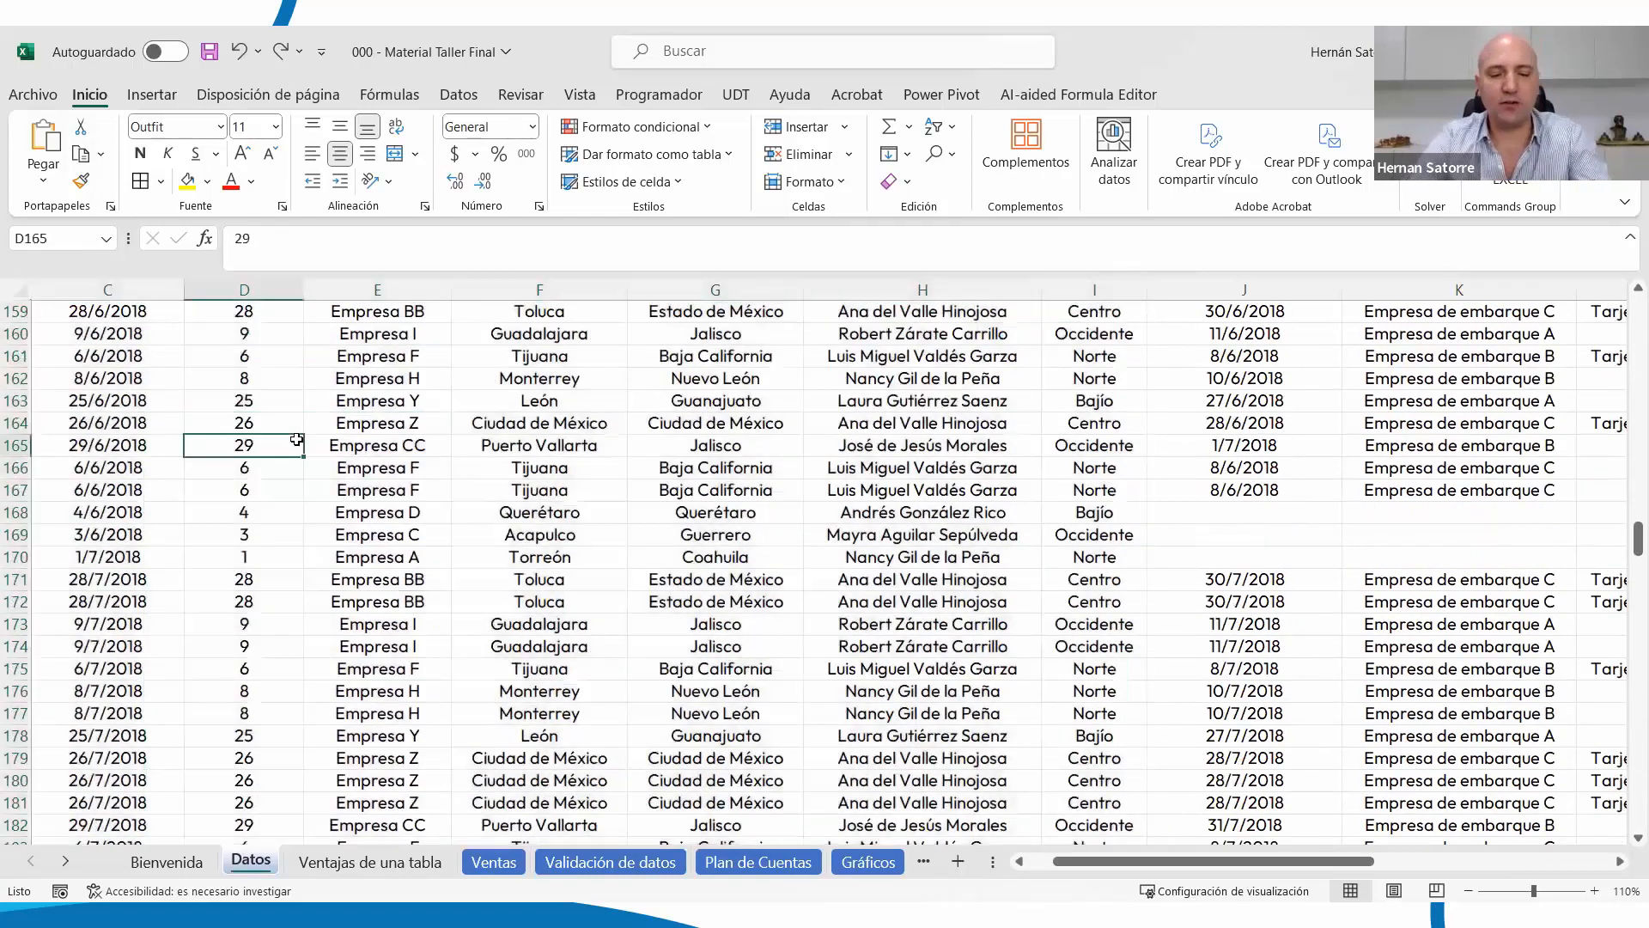
{"action": "key", "text": "ctrl+Up"}
{"action": "key", "text": "Left"}
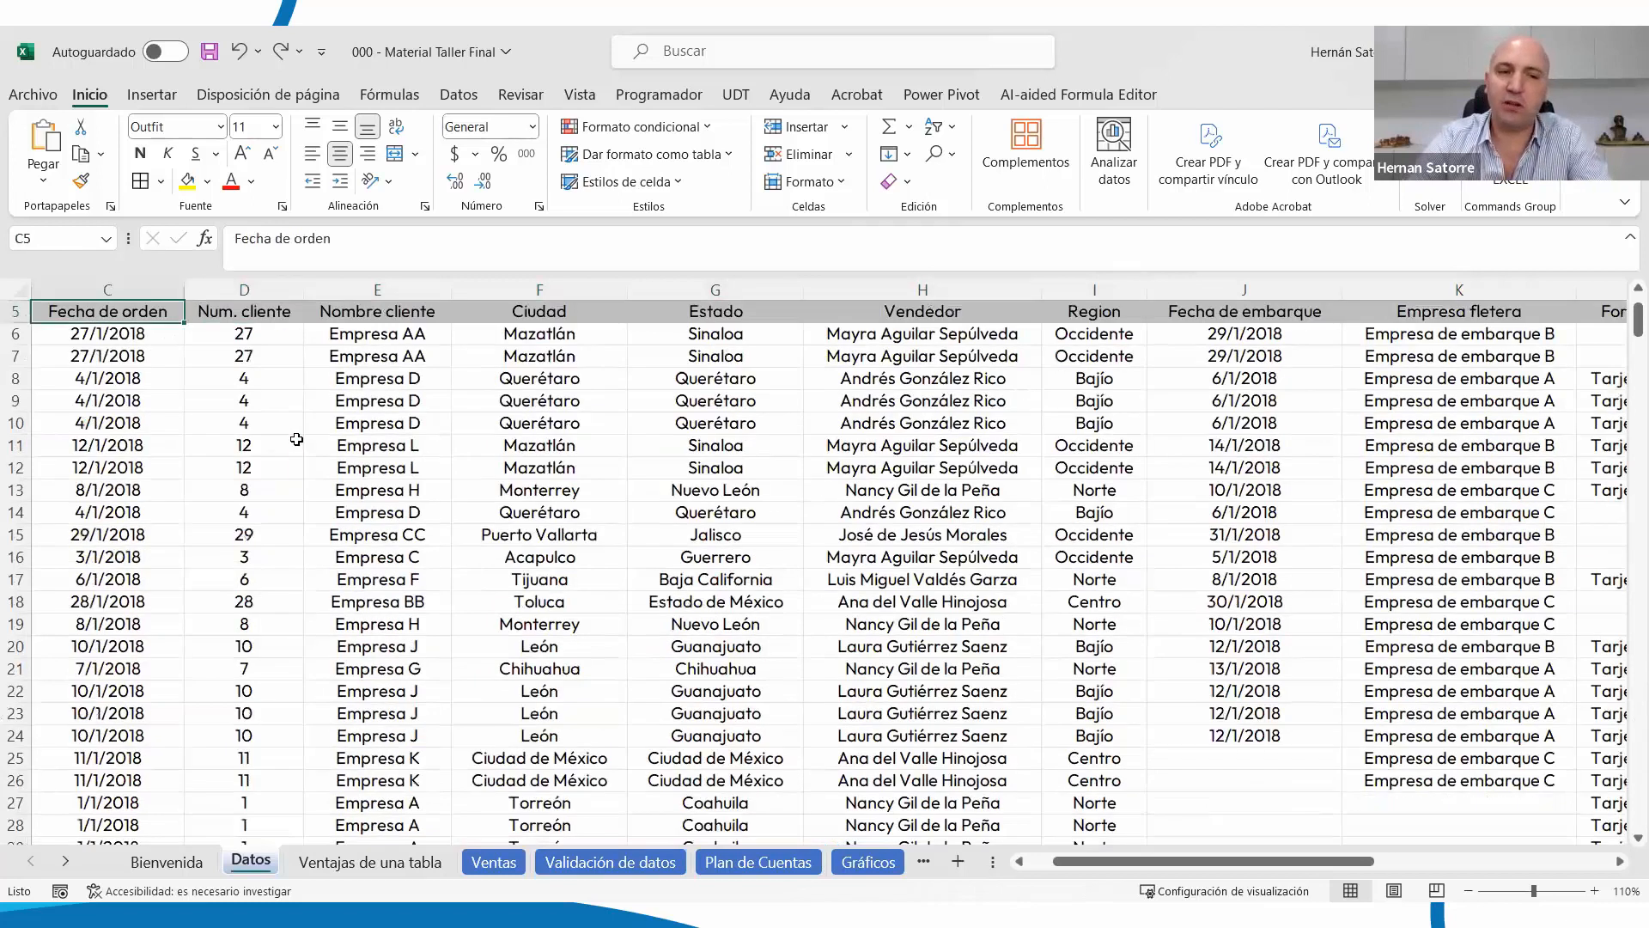
{"action": "key", "text": "Left"}
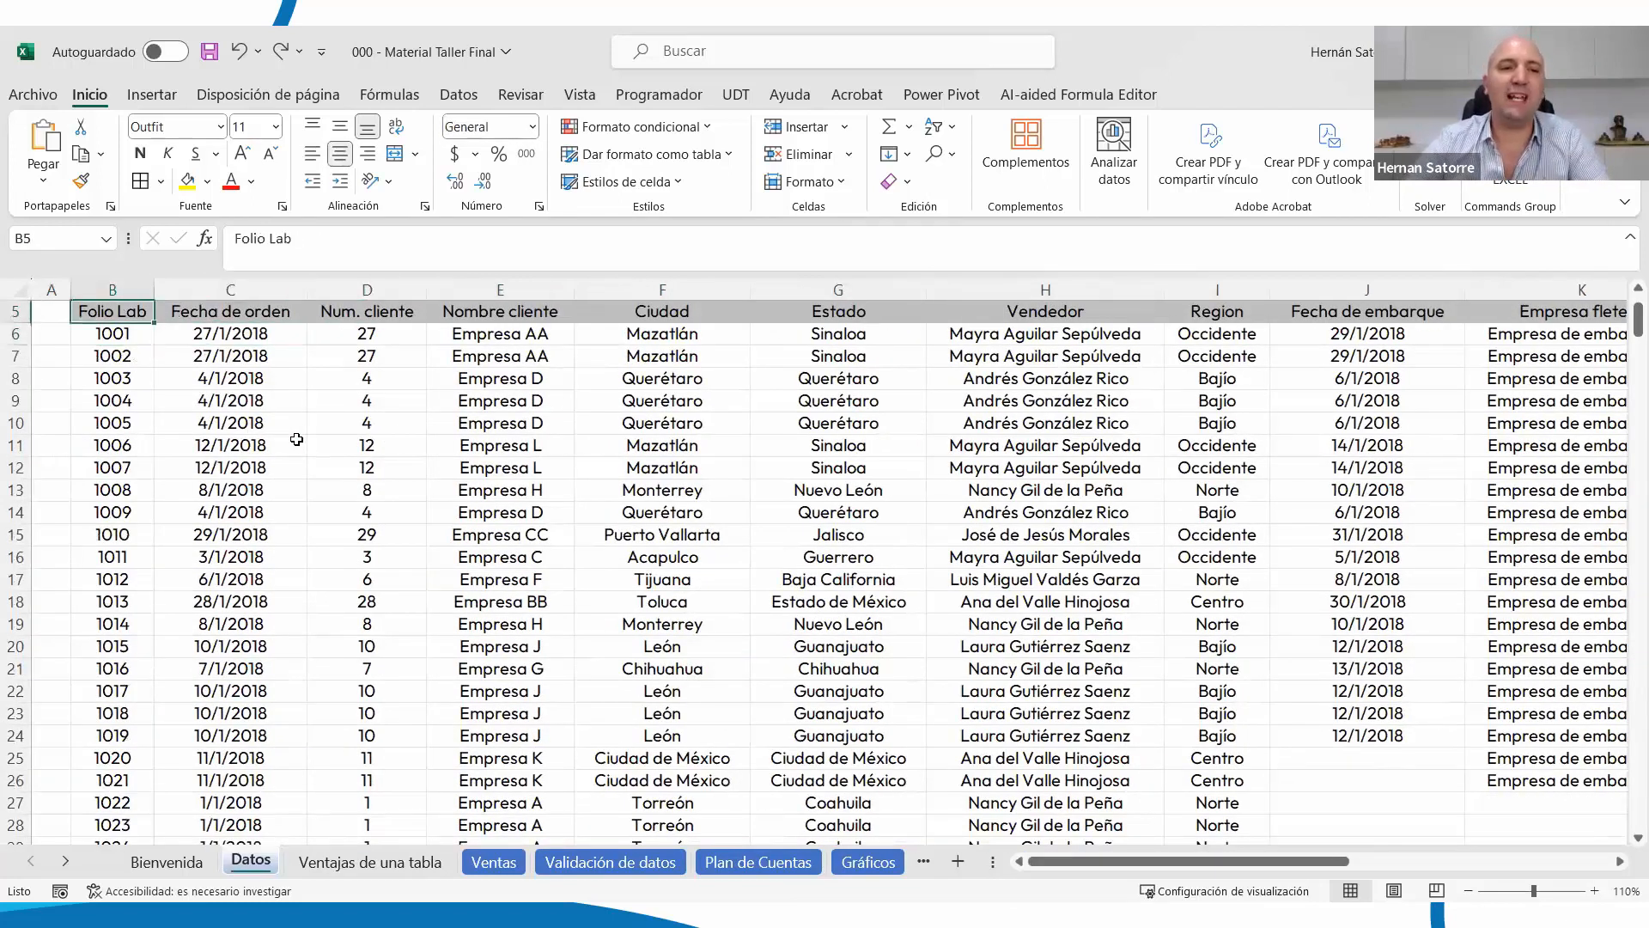
{"action": "left_click", "coordinate": [175, 103]}
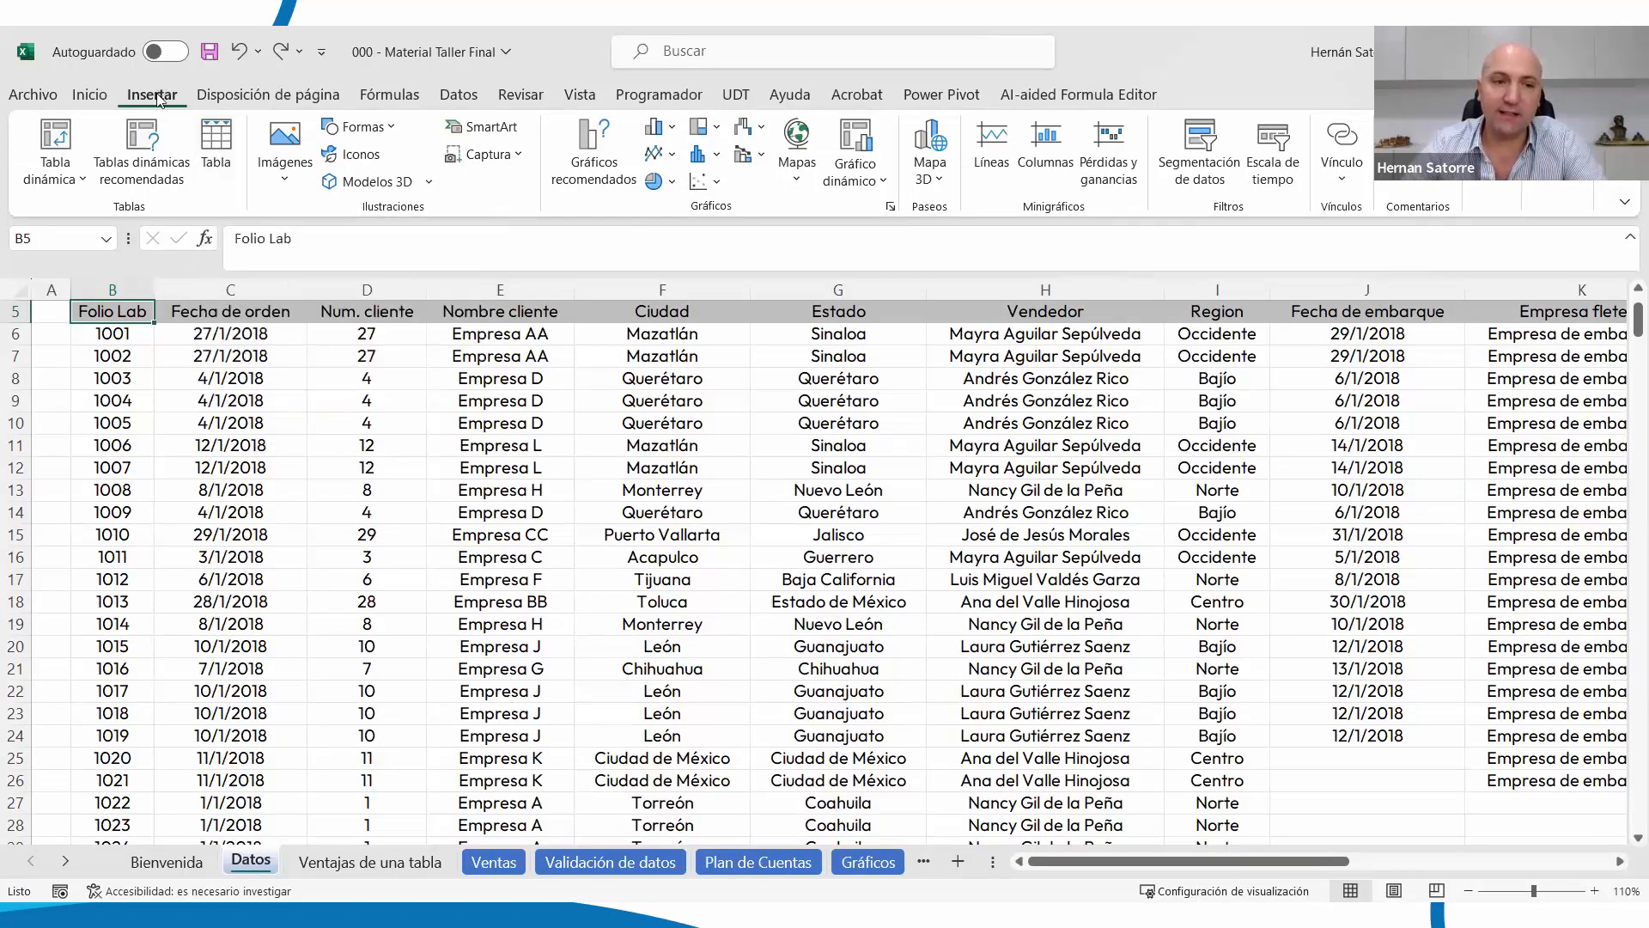
{"action": "left_click", "coordinate": [218, 146]}
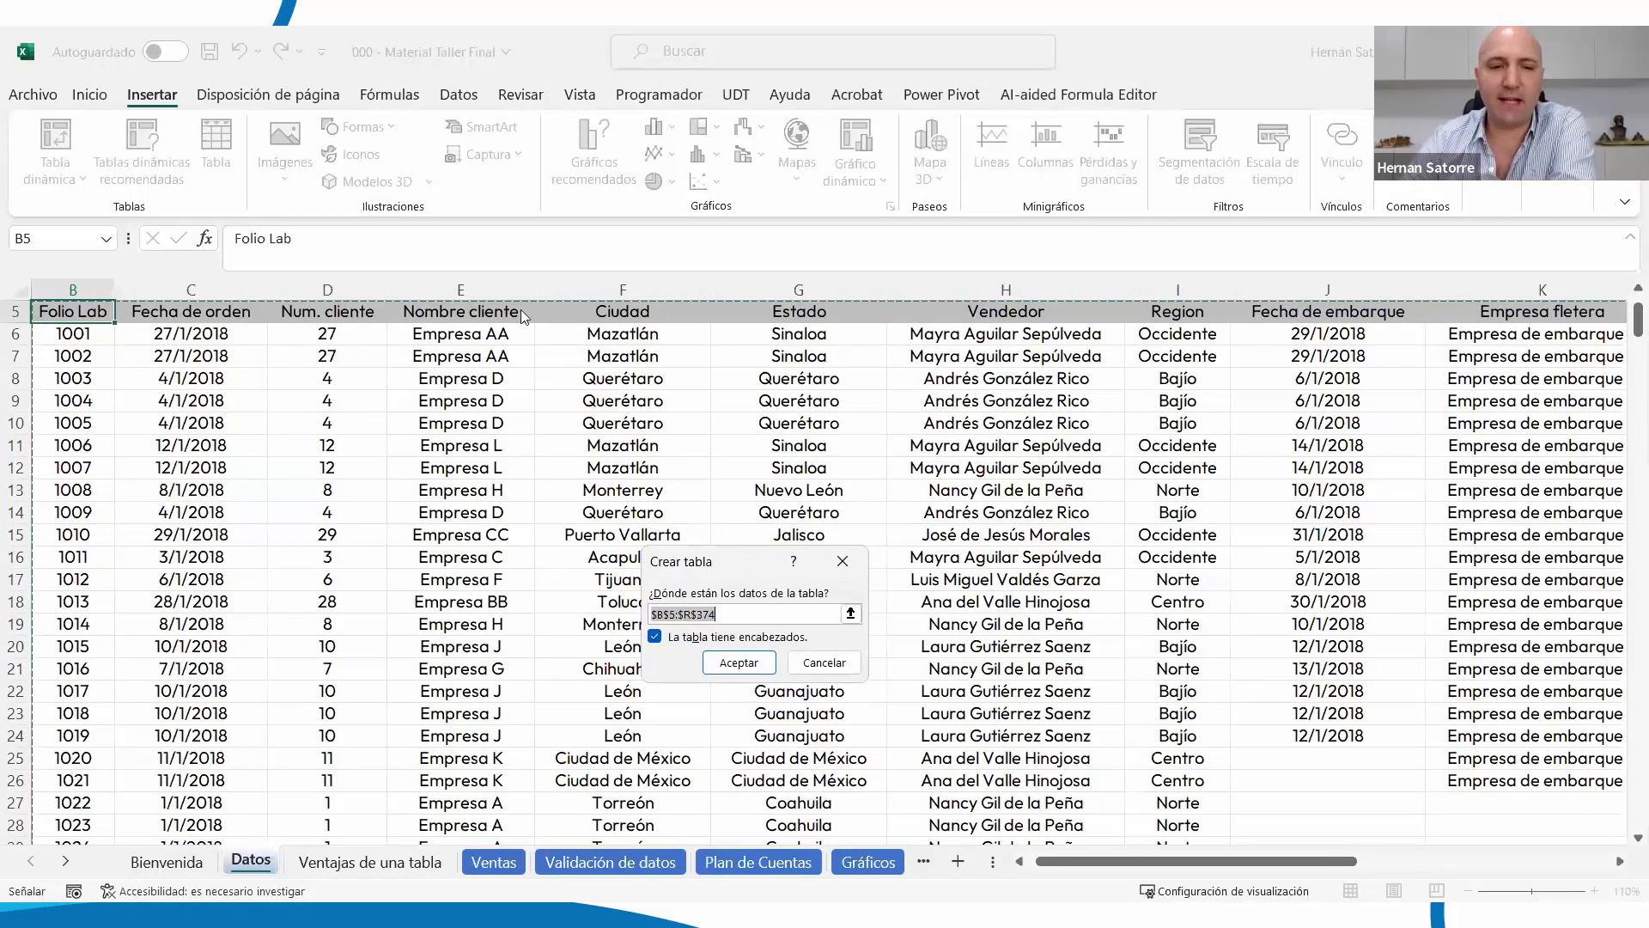
{"action": "left_click_drag", "start_coordinate": [698, 575], "coordinate": [408, 379]}
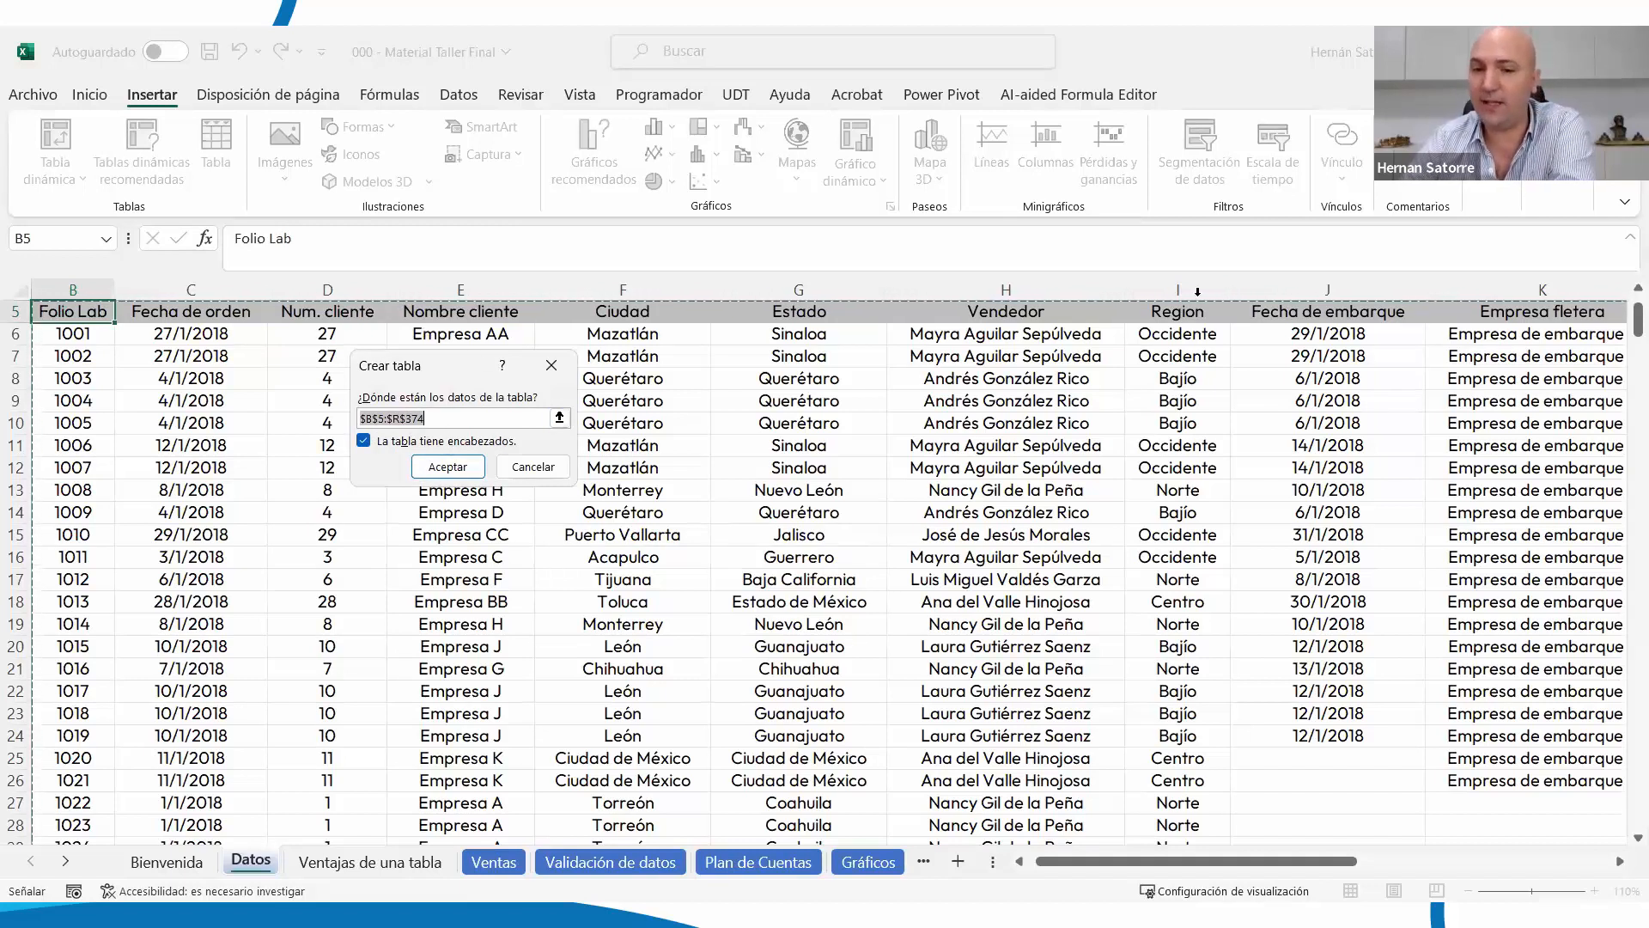
{"action": "left_click", "coordinate": [447, 468]}
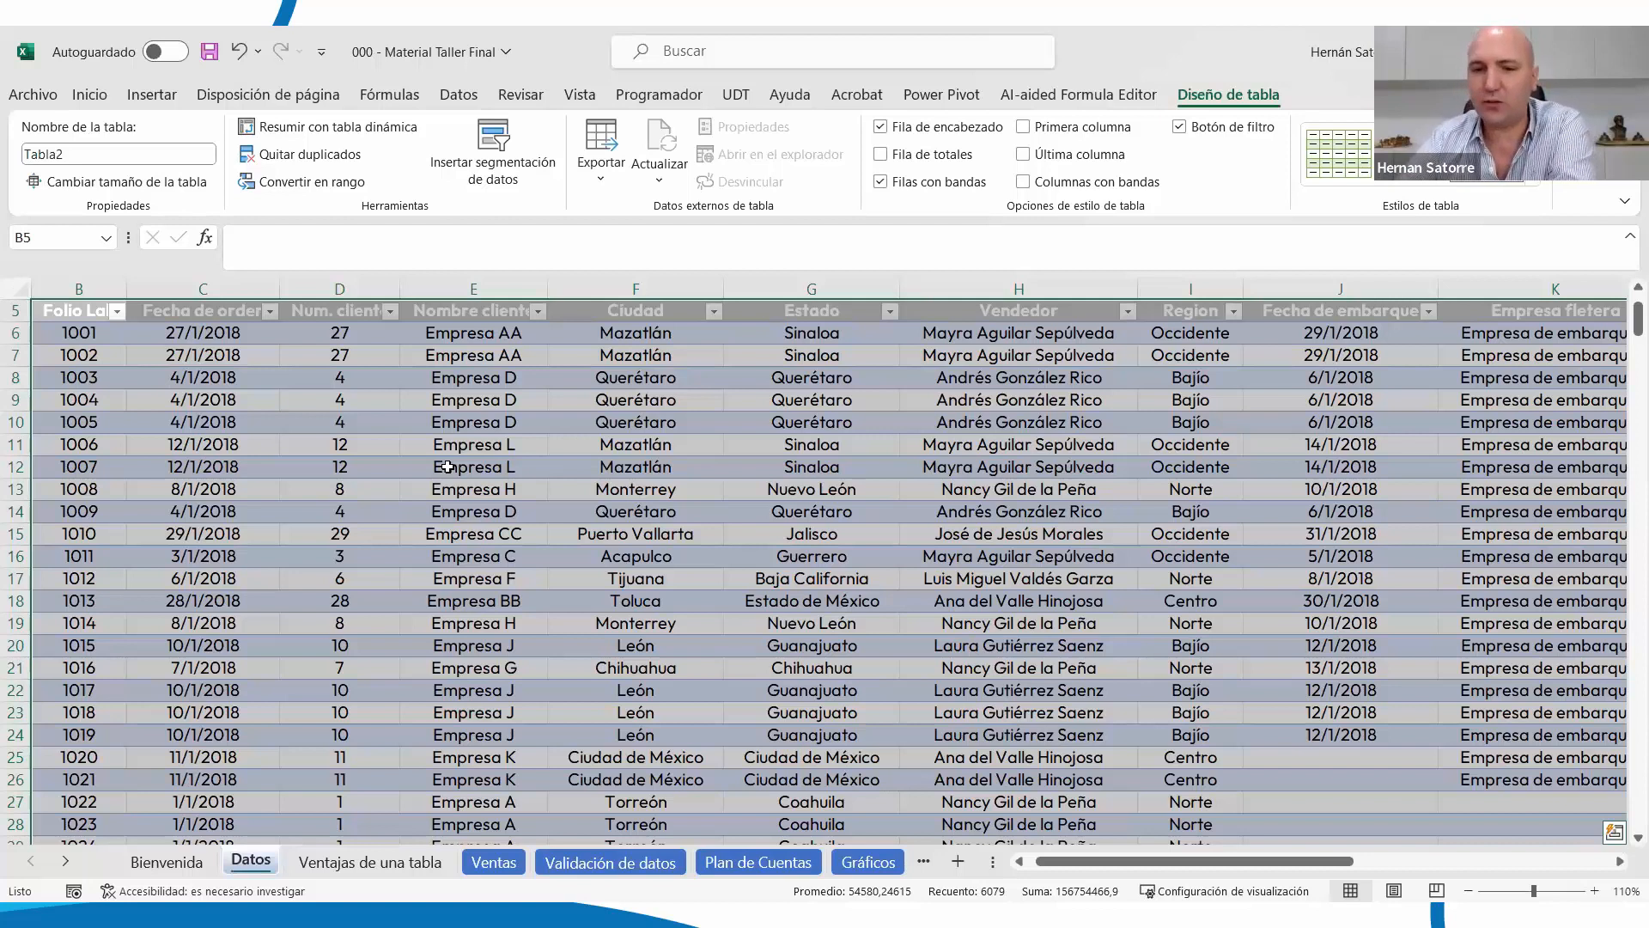
{"action": "scroll", "coordinate": [447, 468], "scroll_direction": "up", "scroll_amount": 1}
{"action": "left_click_drag", "start_coordinate": [360, 538], "coordinate": [449, 556]}
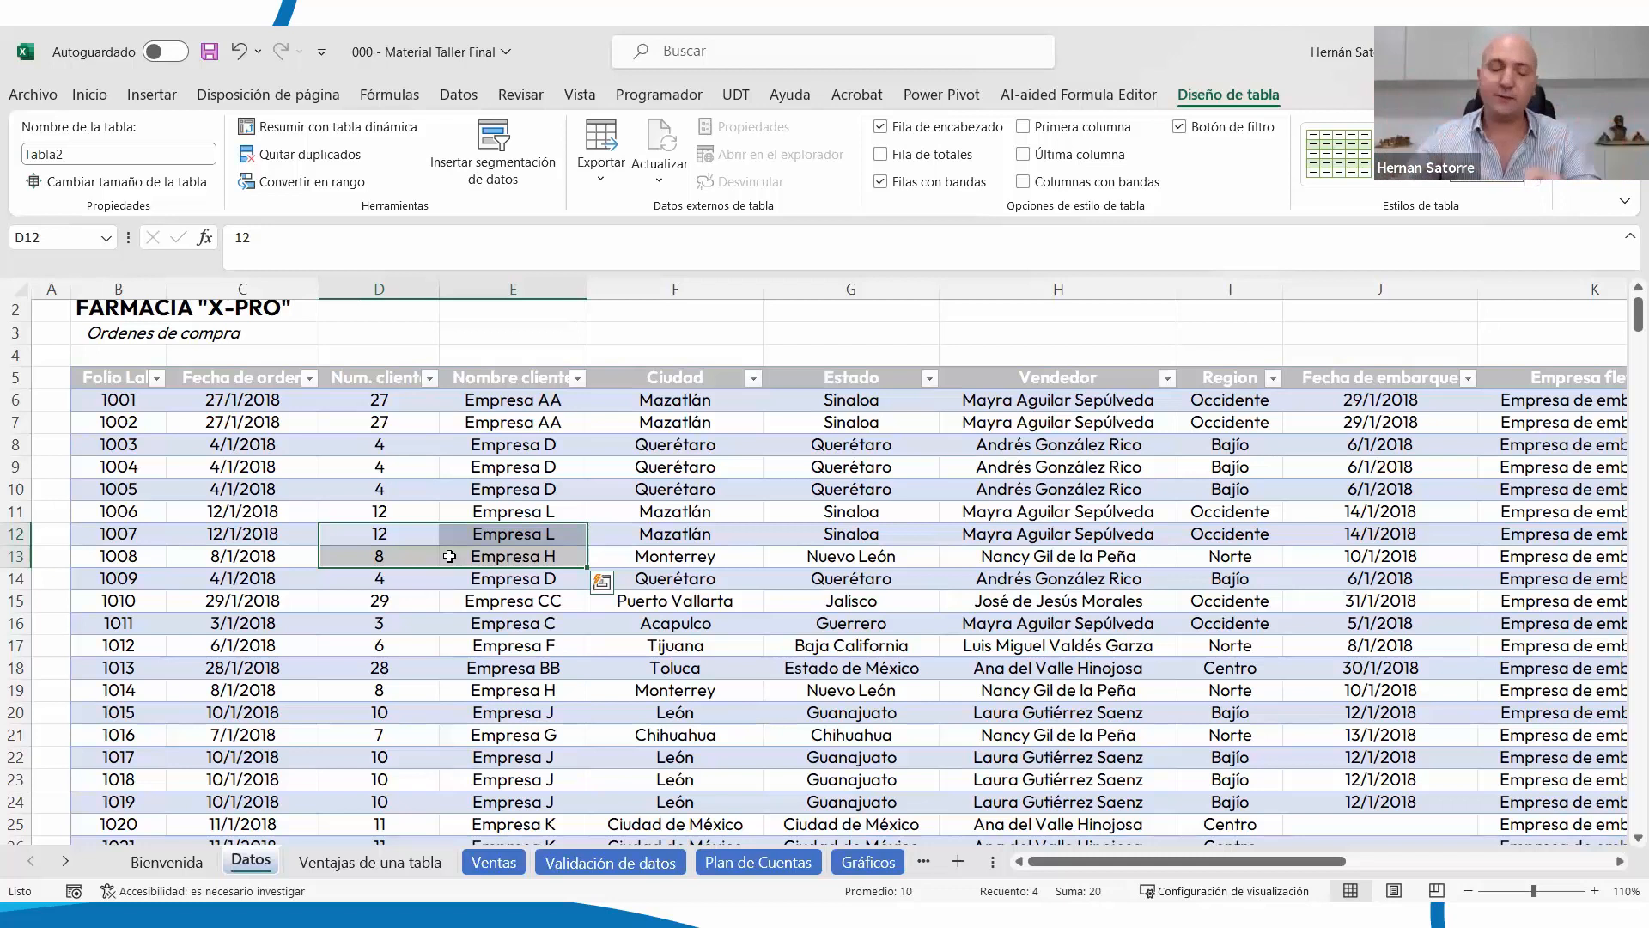
{"action": "left_click", "coordinate": [396, 434]}
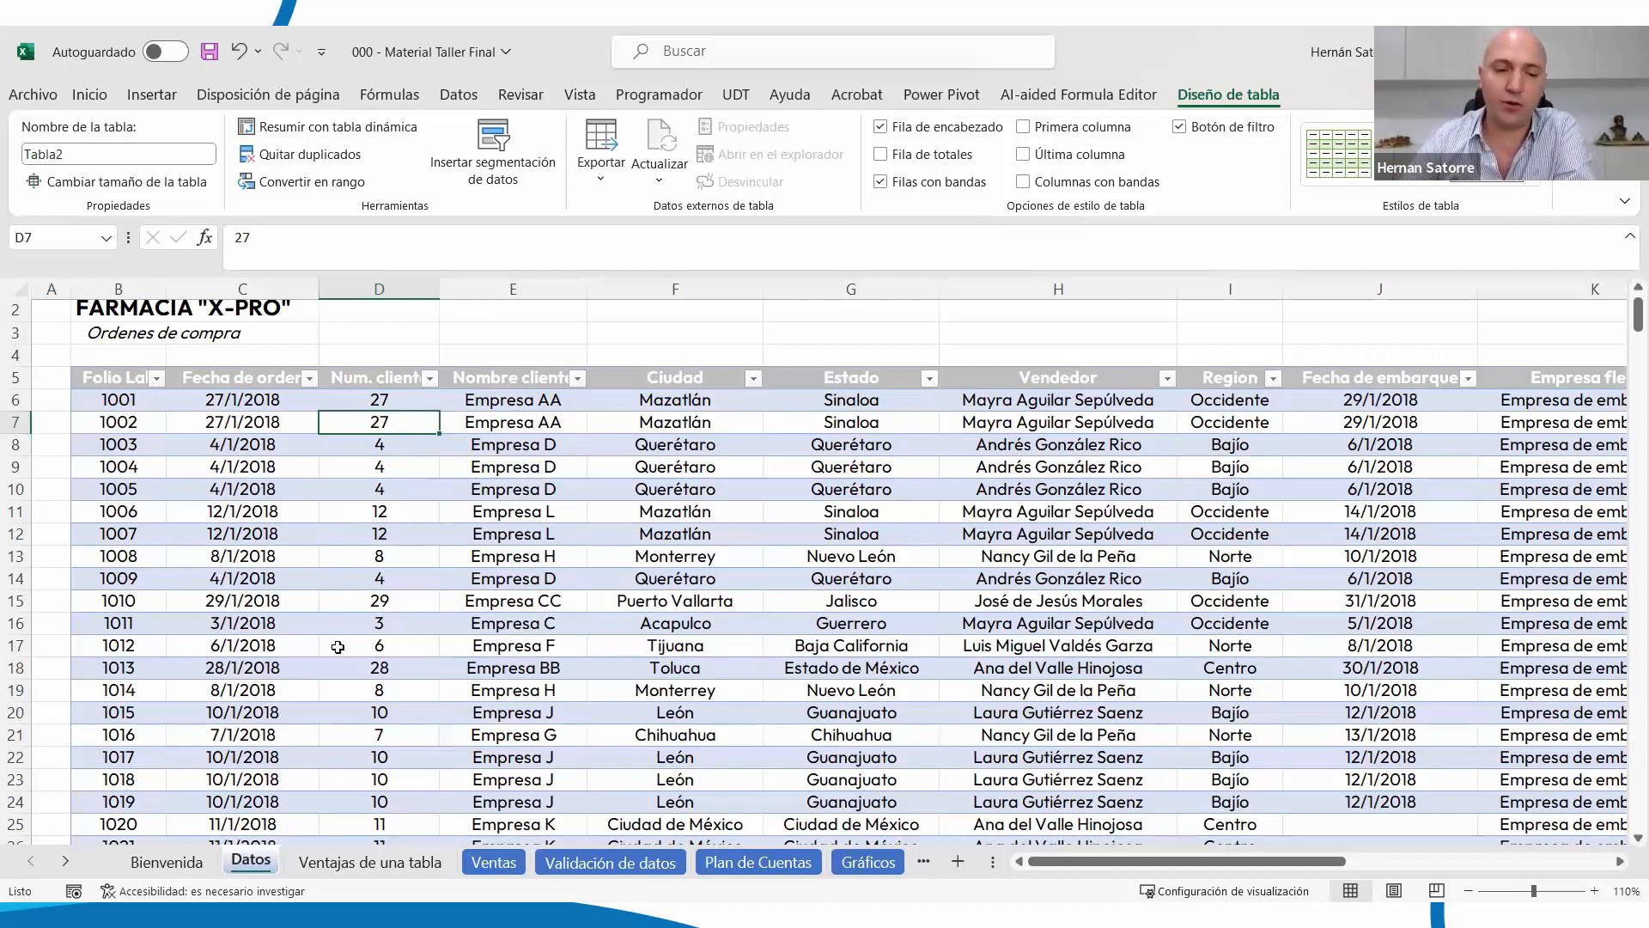
Move the covering rectangle down on the Ventajas de una tabla sheet to uncover the first advantage of using tables
{"action": "left_click", "coordinate": [370, 861]}
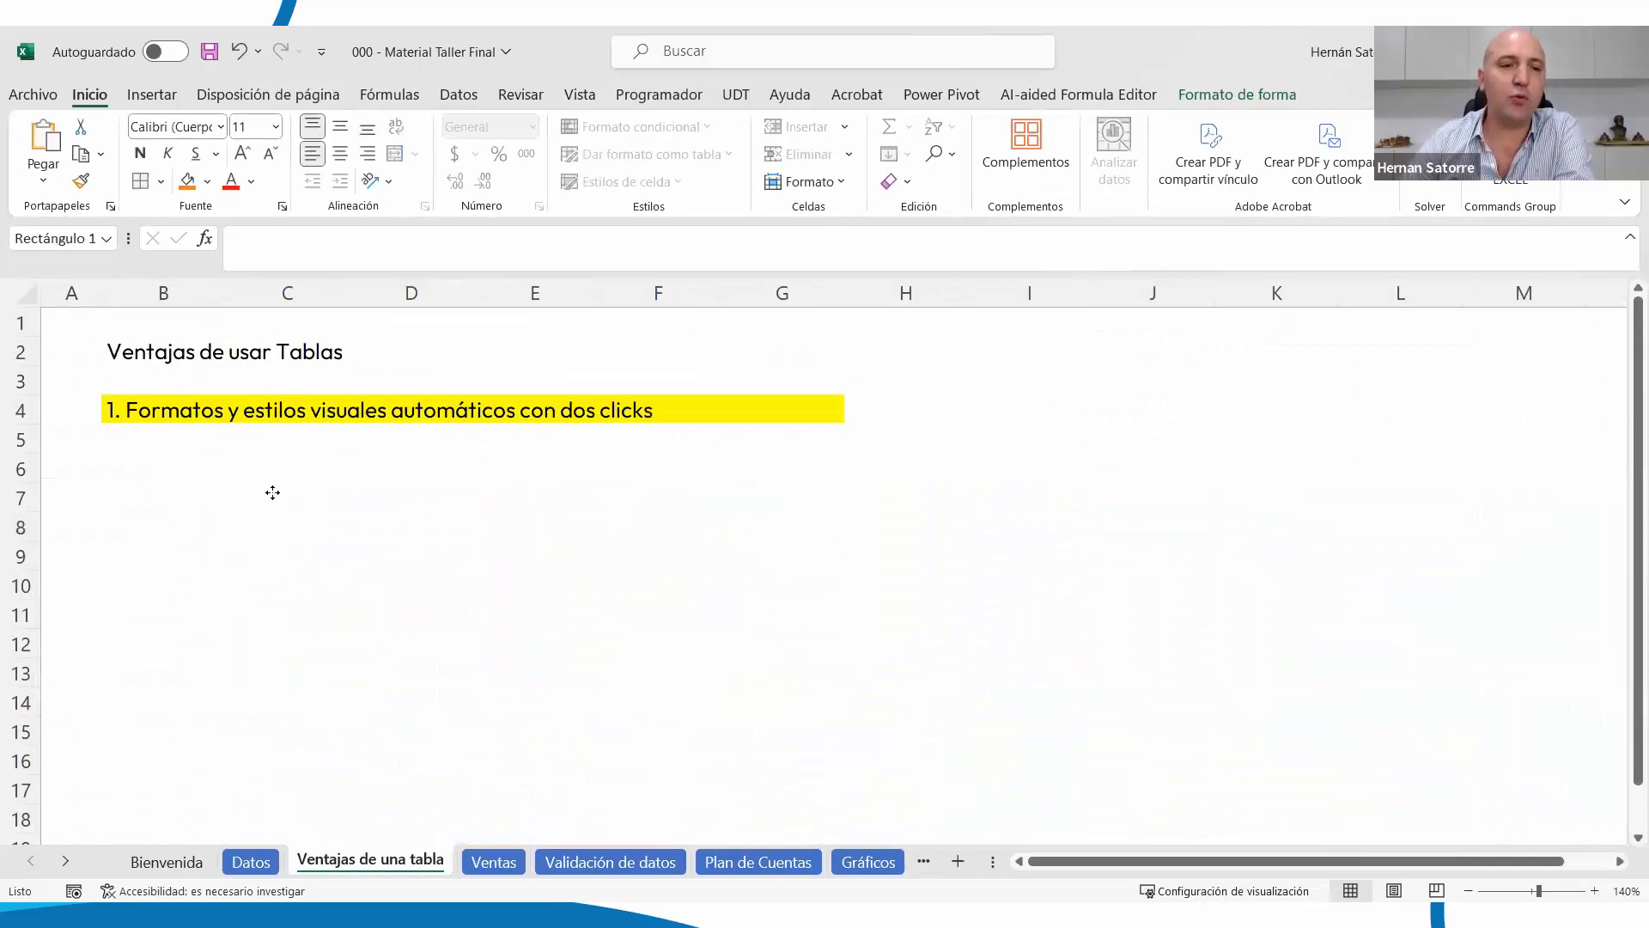
{"action": "left_click", "coordinate": [273, 493]}
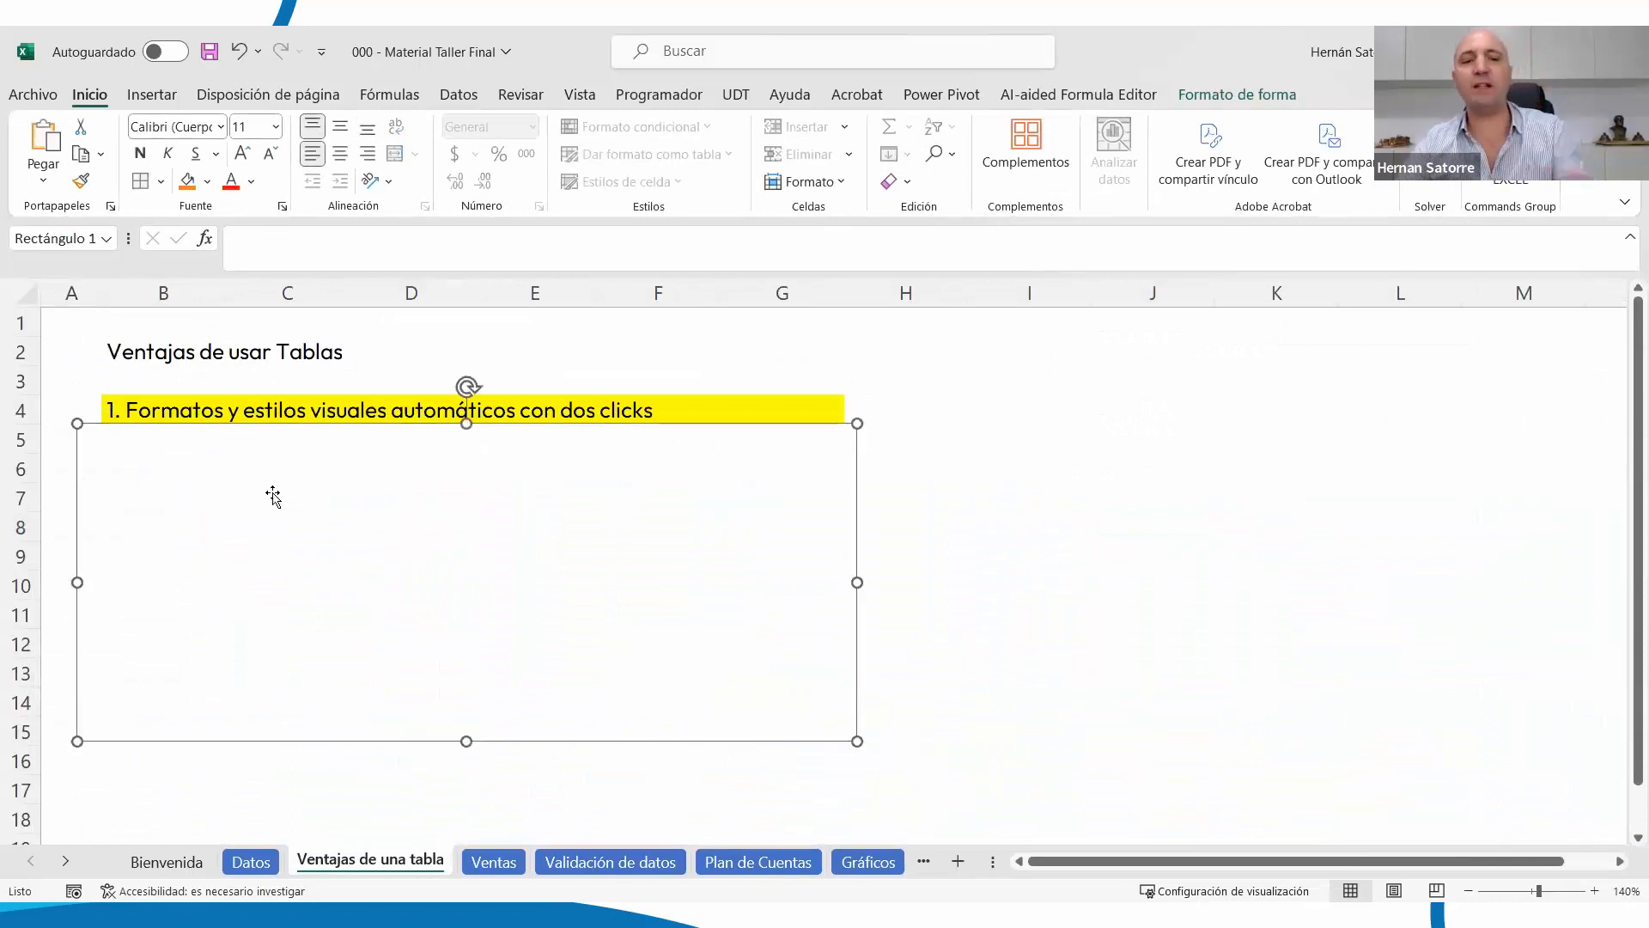
{"action": "left_click", "coordinate": [513, 337]}
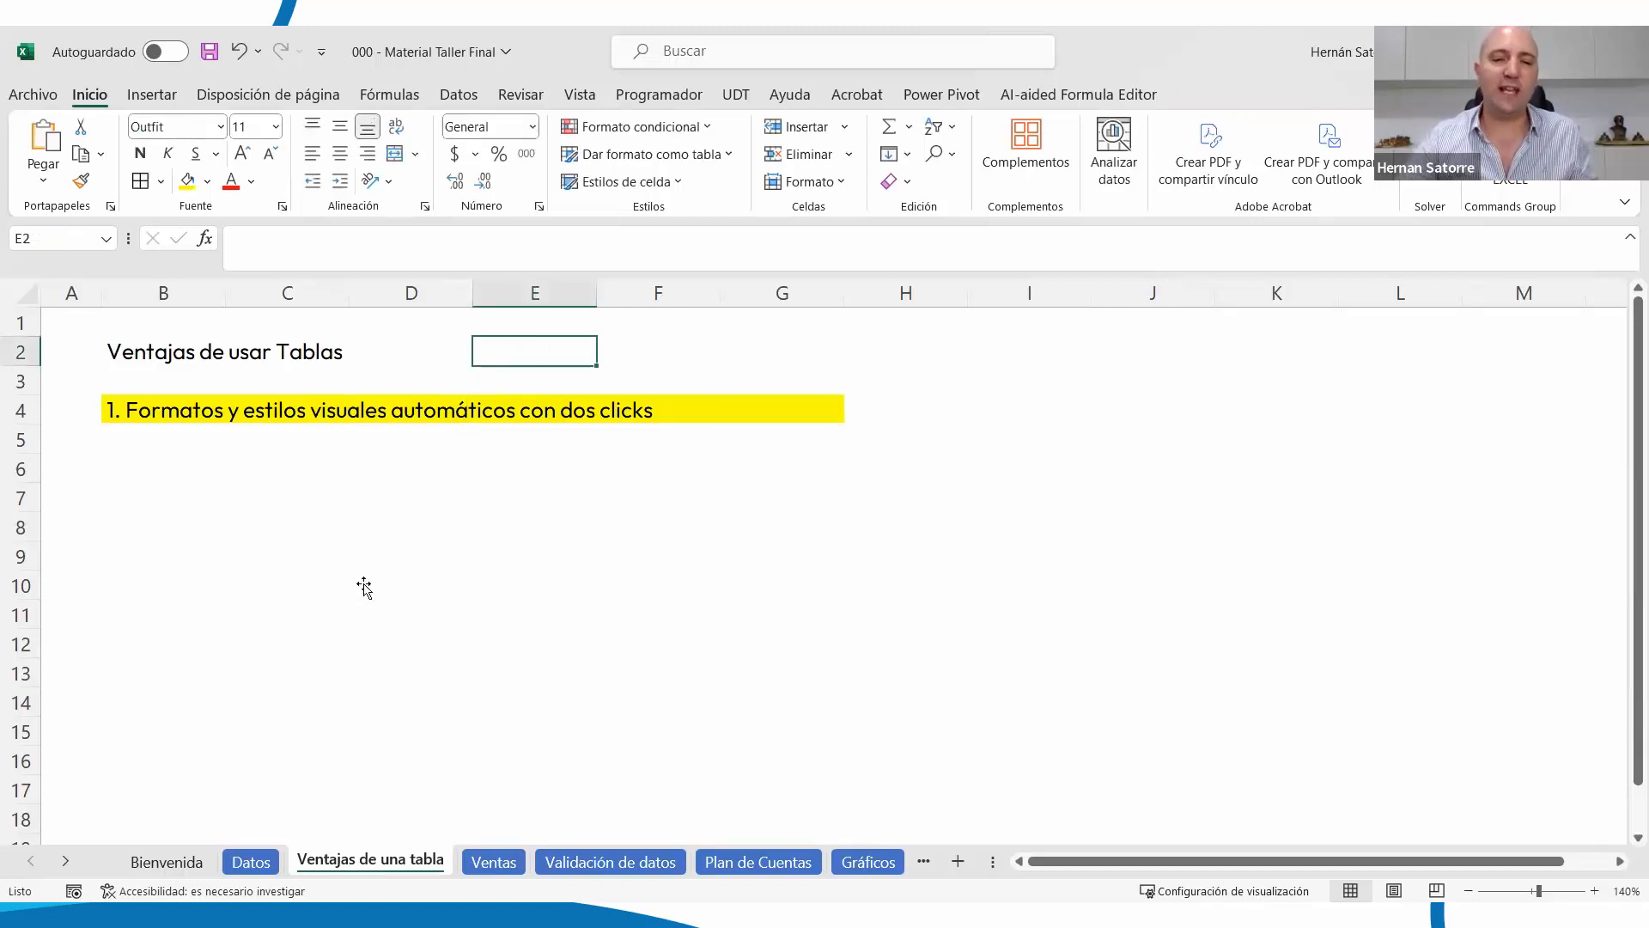
Apply the blue banded style from the last row of the Medio group to the purchase-order table on the Datos sheet
{"action": "left_click", "coordinate": [251, 861]}
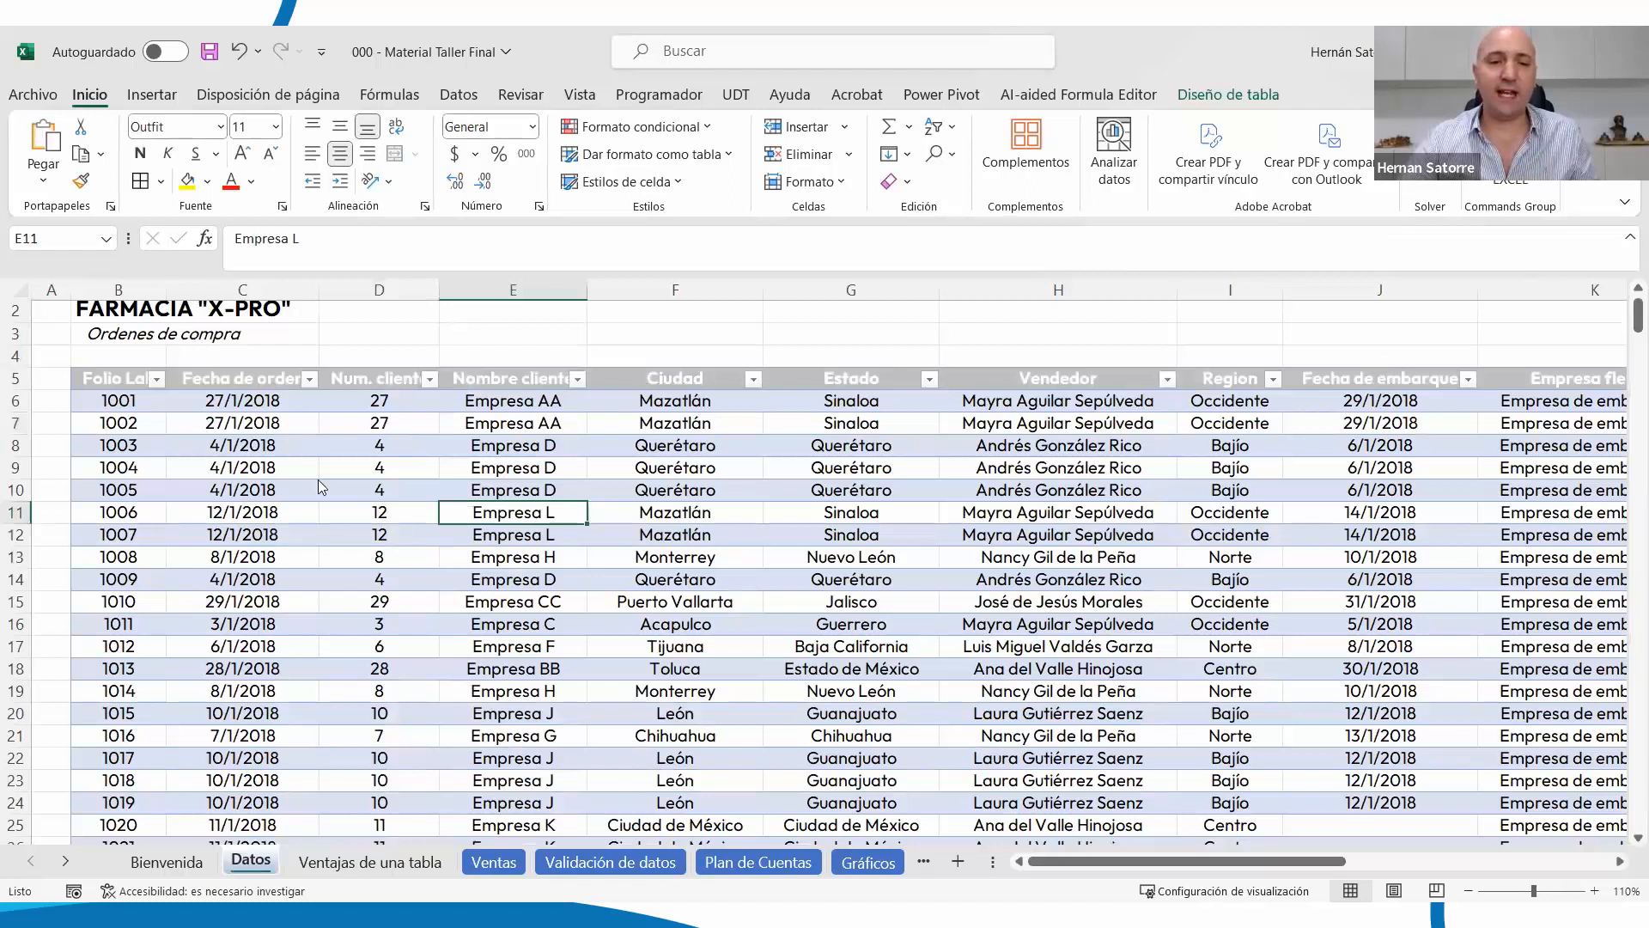
{"action": "left_click", "coordinate": [267, 466]}
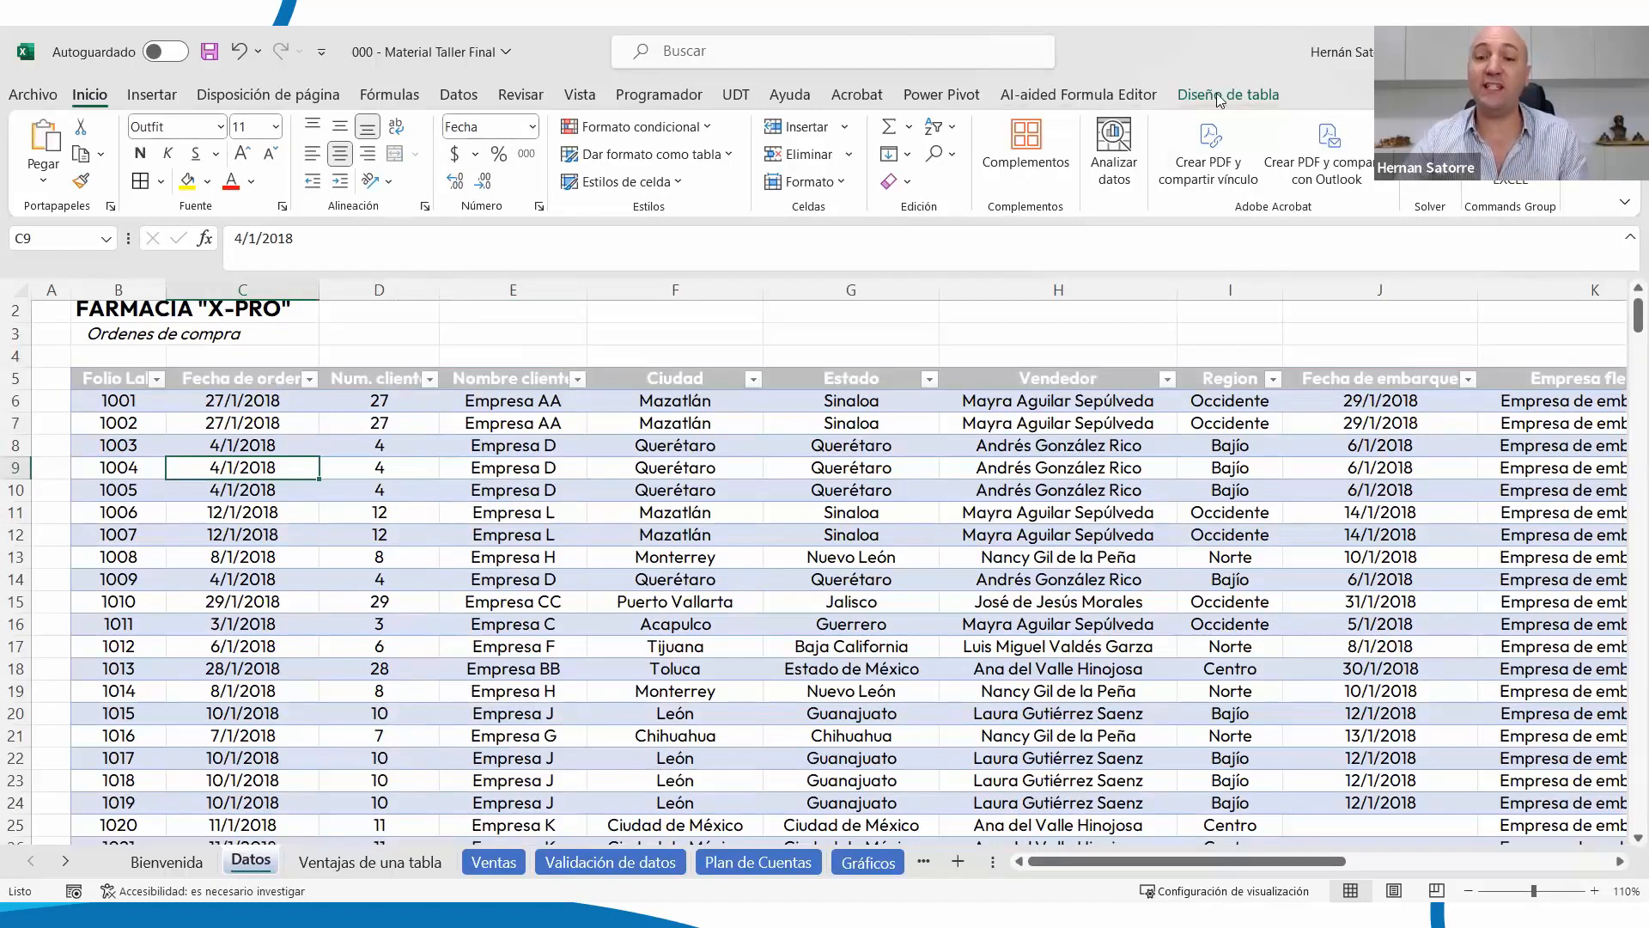
{"action": "left_click", "coordinate": [850, 311]}
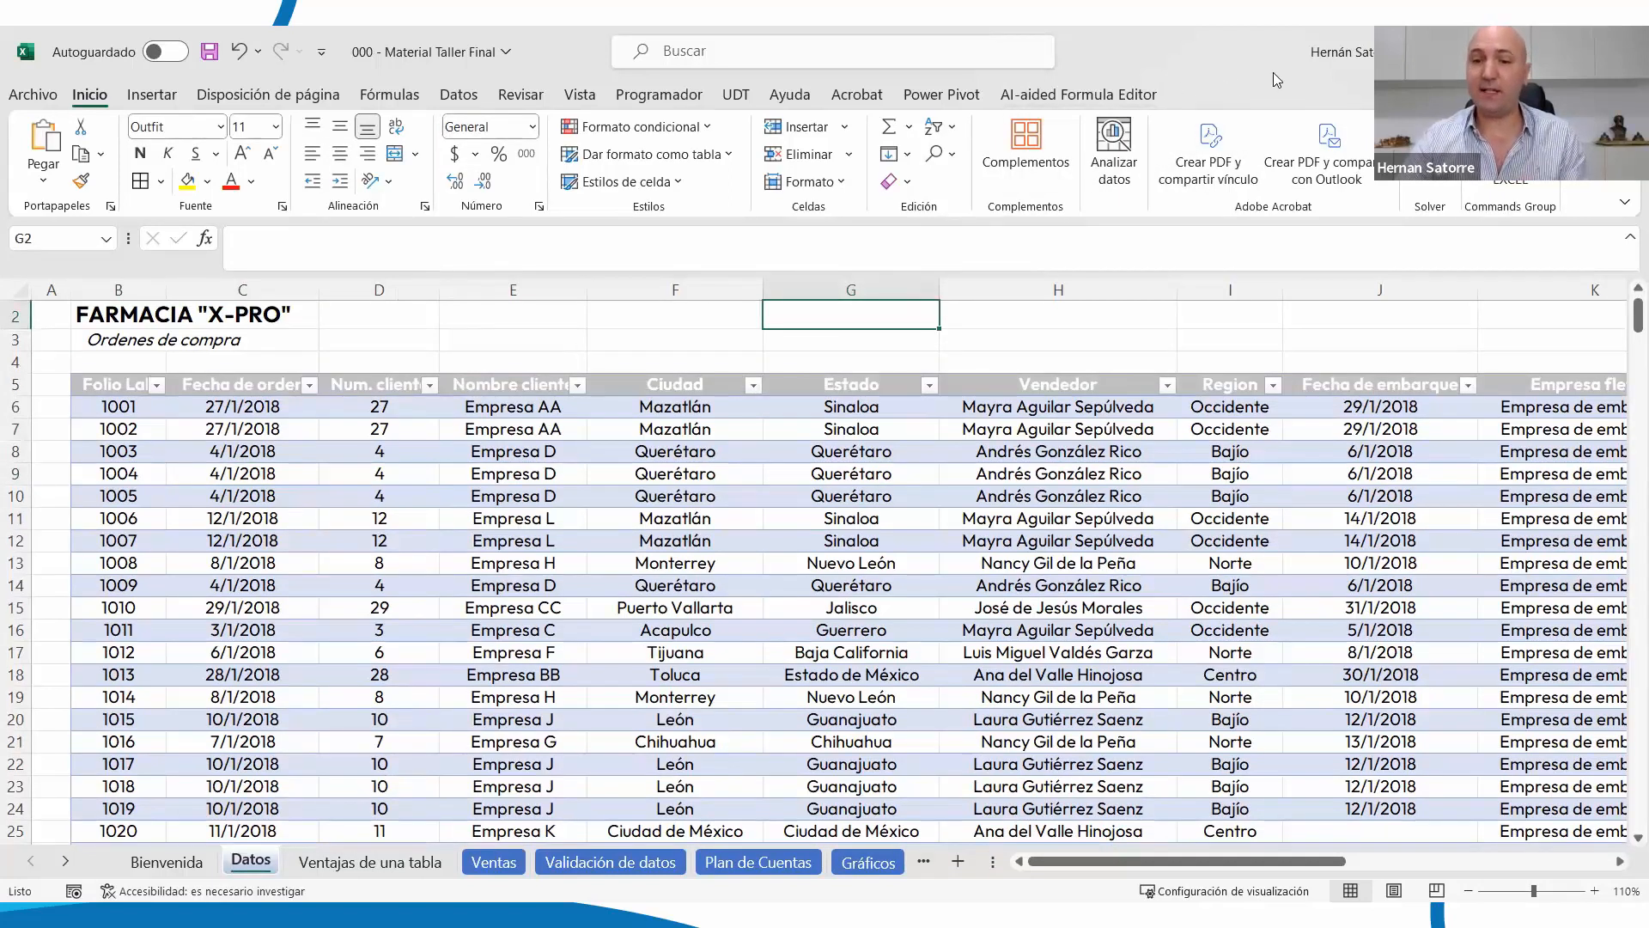
{"action": "left_click", "coordinate": [827, 468]}
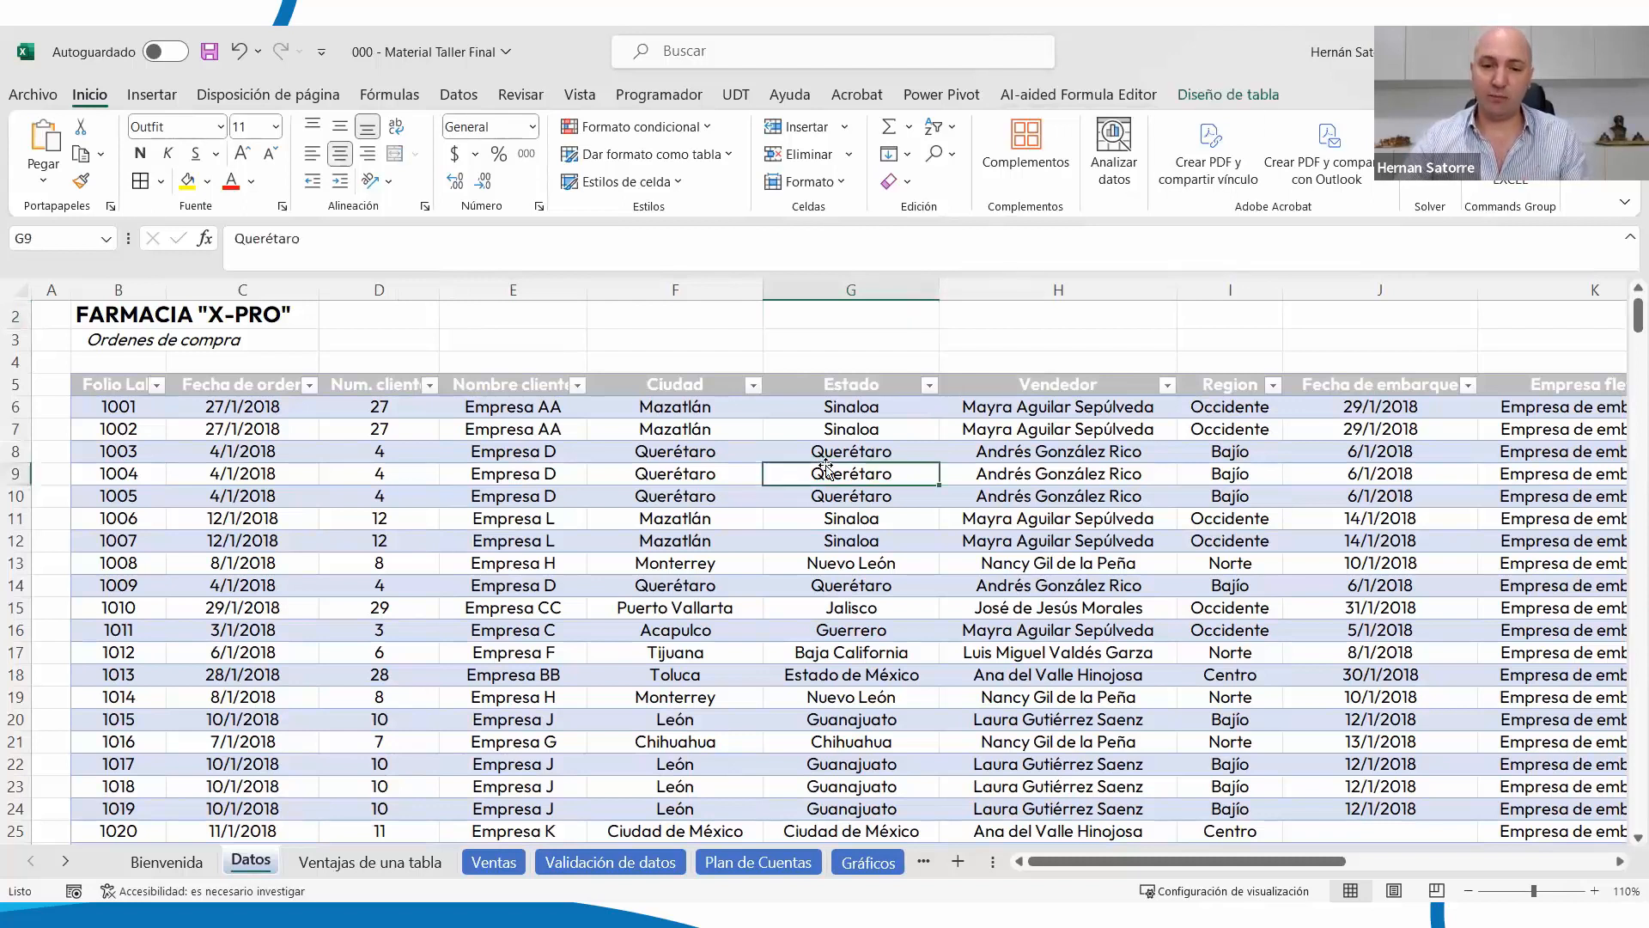
{"action": "left_click", "coordinate": [1225, 97]}
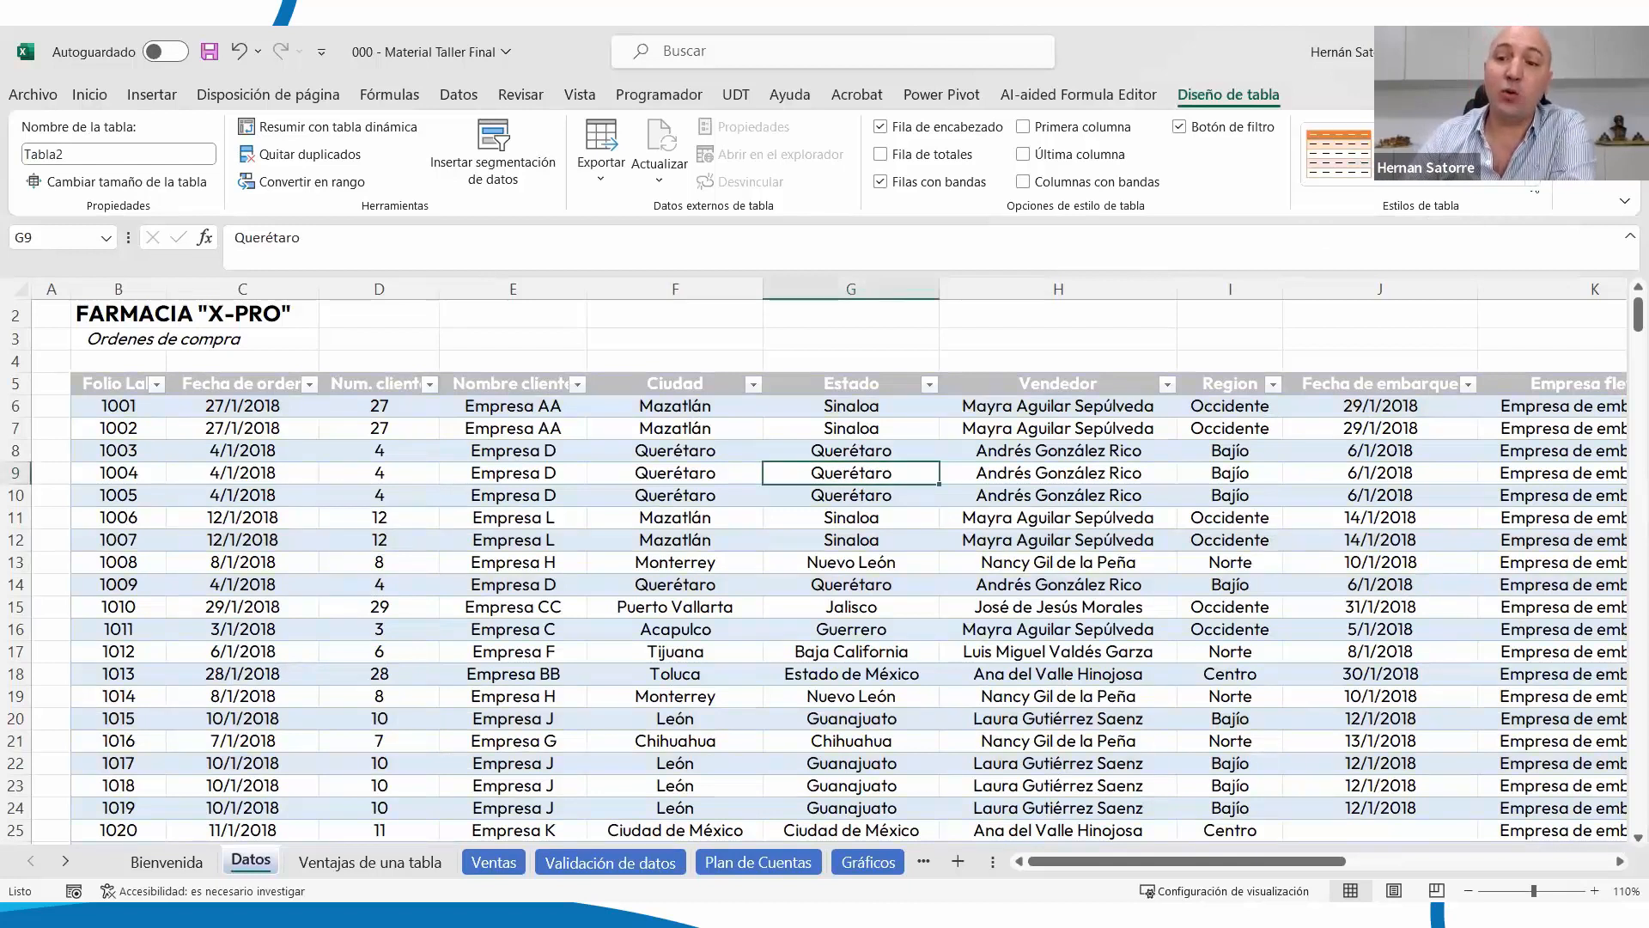
{"action": "left_click", "coordinate": [1535, 185]}
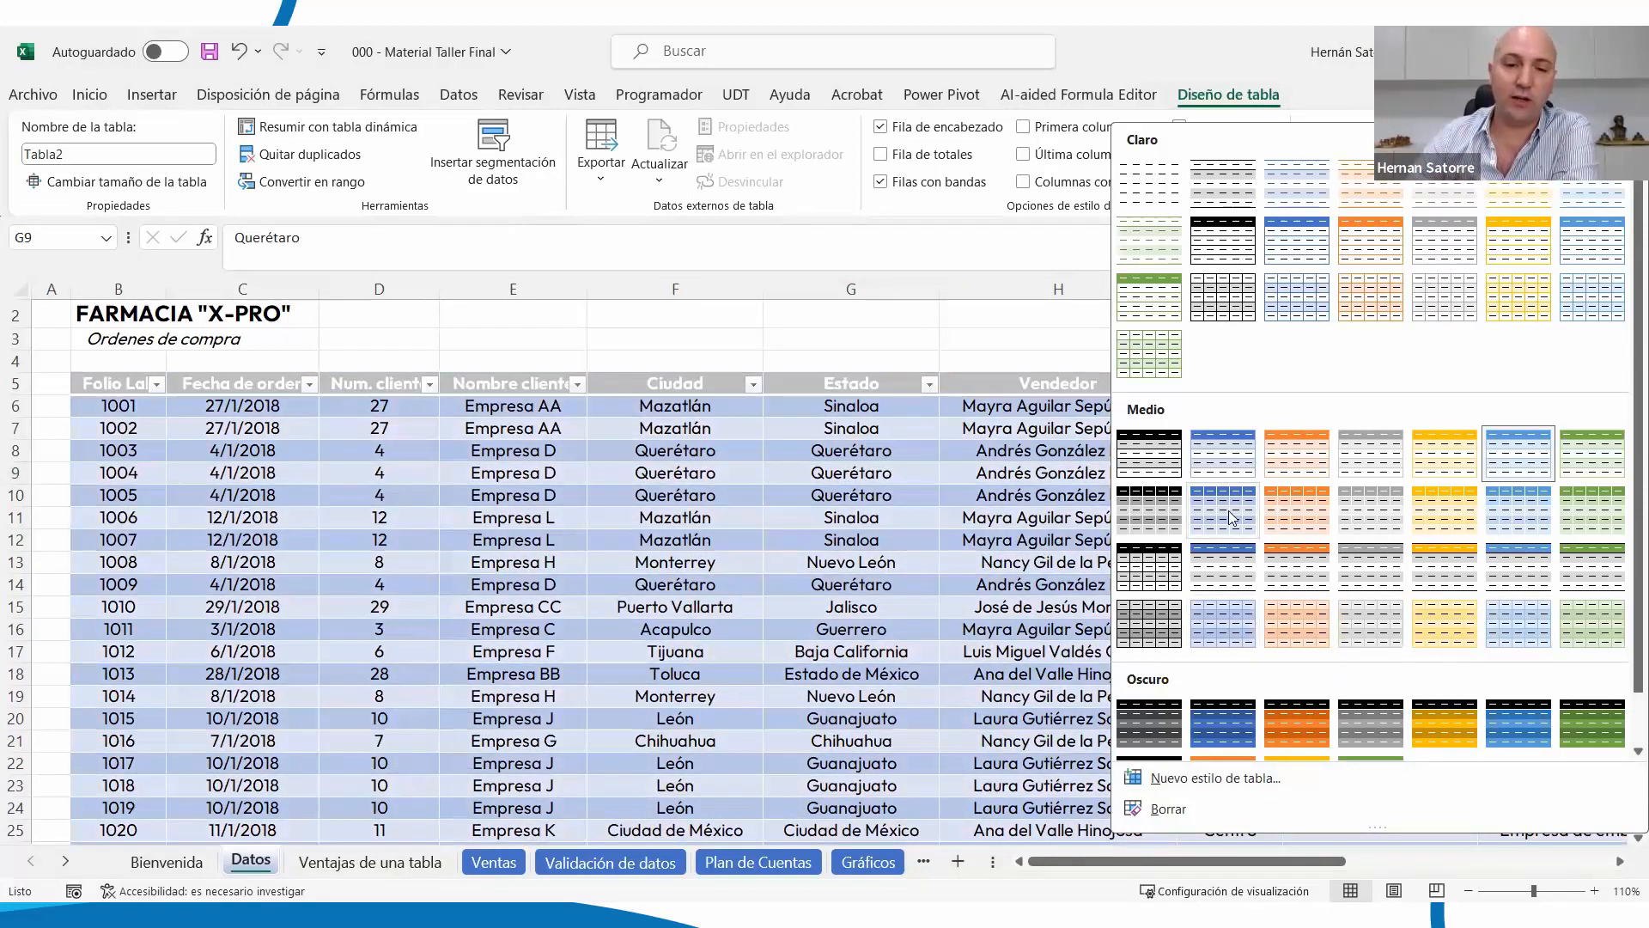
{"action": "left_click", "coordinate": [1226, 613]}
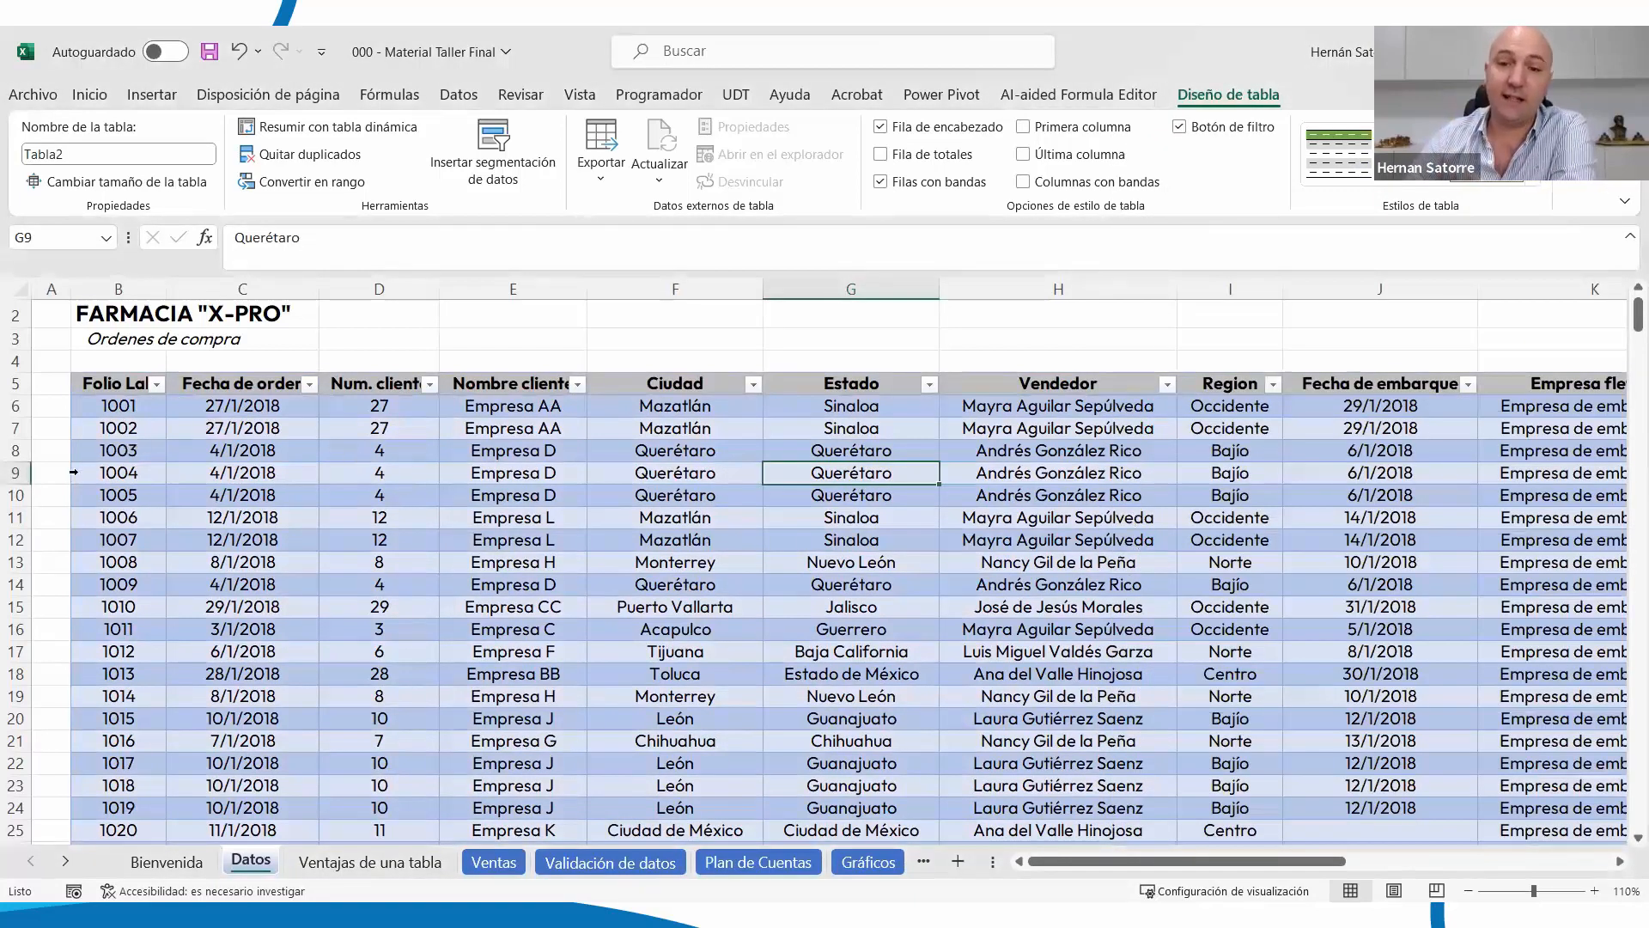
{"action": "scroll", "coordinate": [68, 475], "scroll_direction": "down", "scroll_amount": 1}
{"action": "scroll", "coordinate": [73, 489], "scroll_direction": "up", "scroll_amount": 2}
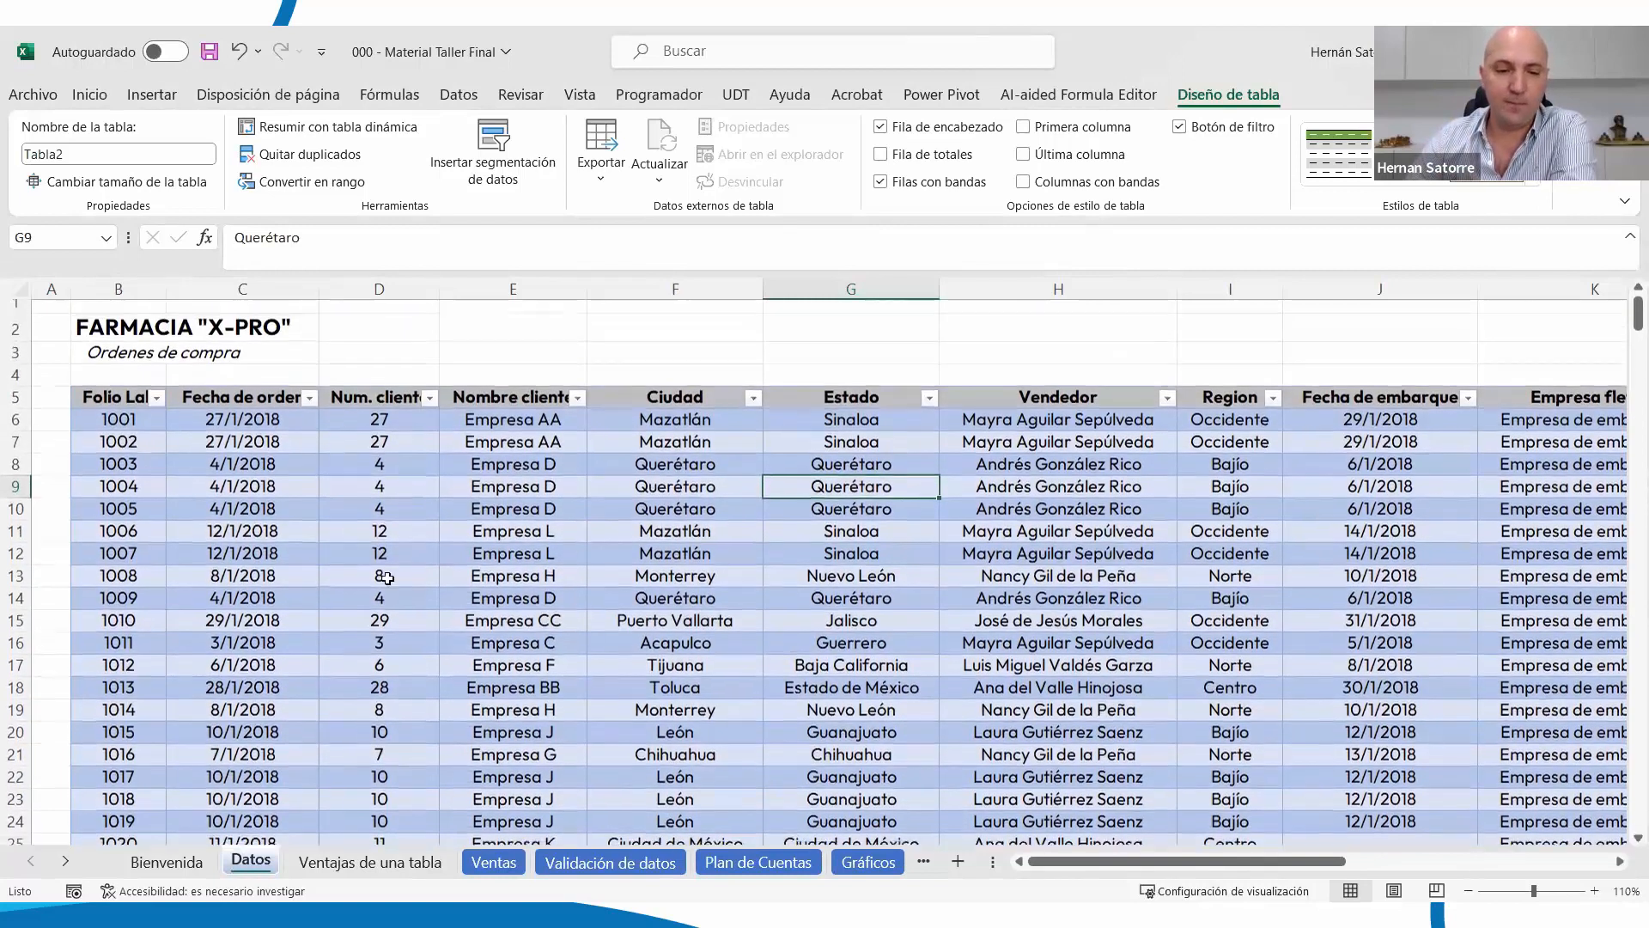
Uncover the second advantage on the Ventajas de una tabla sheet by lowering the covering rectangle, and return to the Datos sheet
{"action": "left_click", "coordinate": [391, 861]}
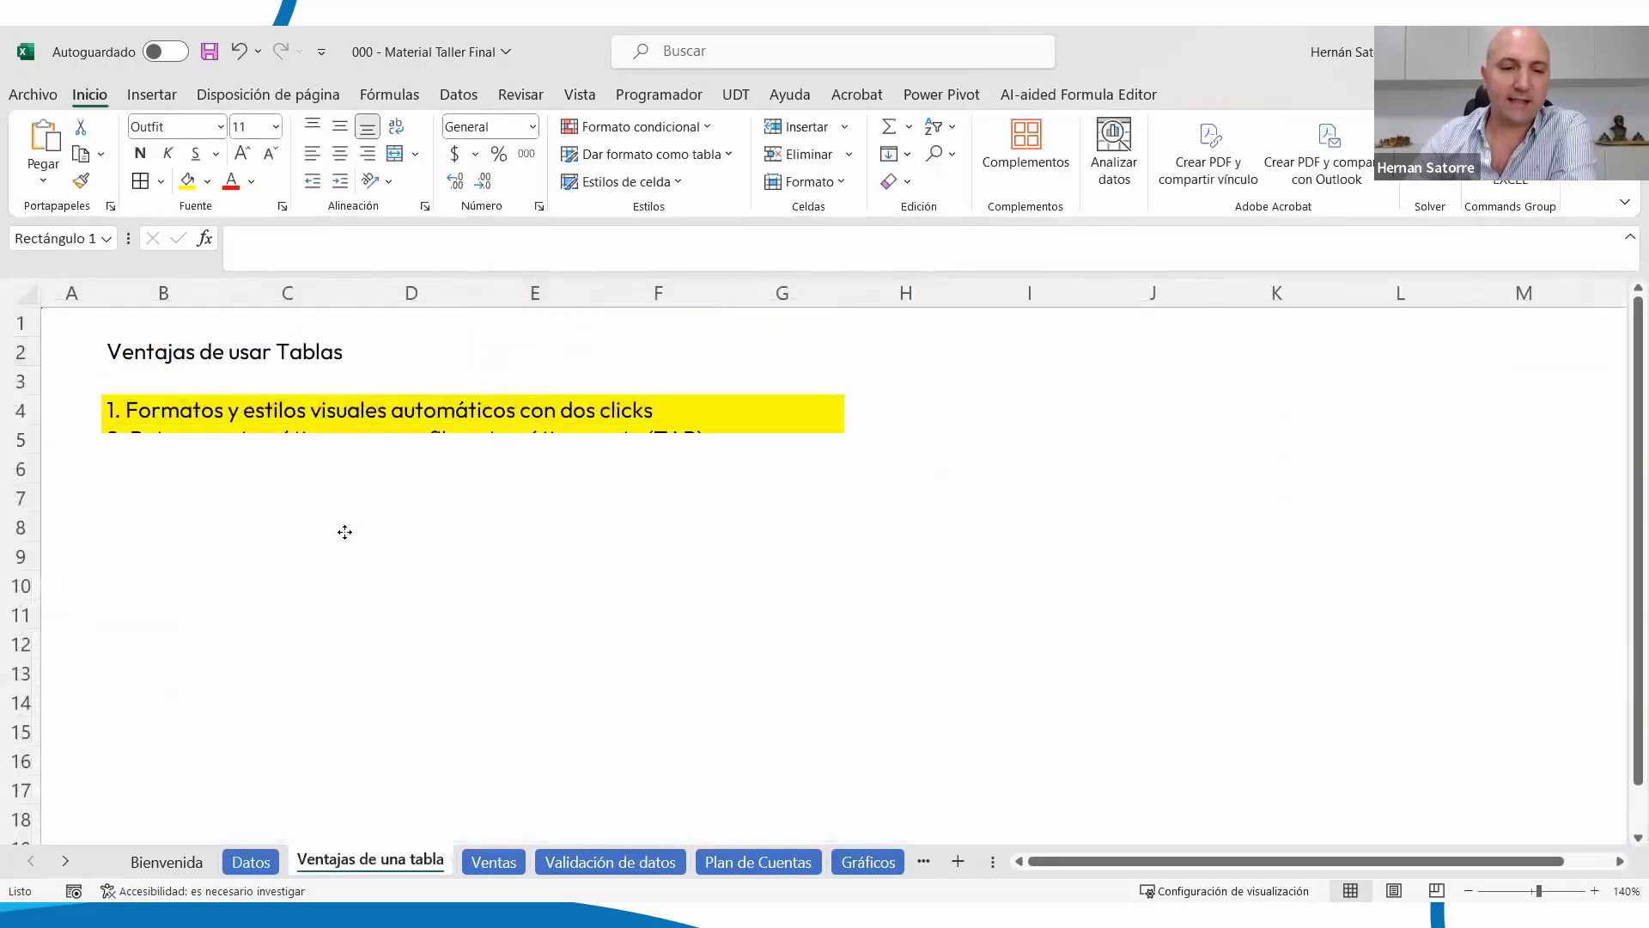
{"action": "left_click", "coordinate": [341, 548]}
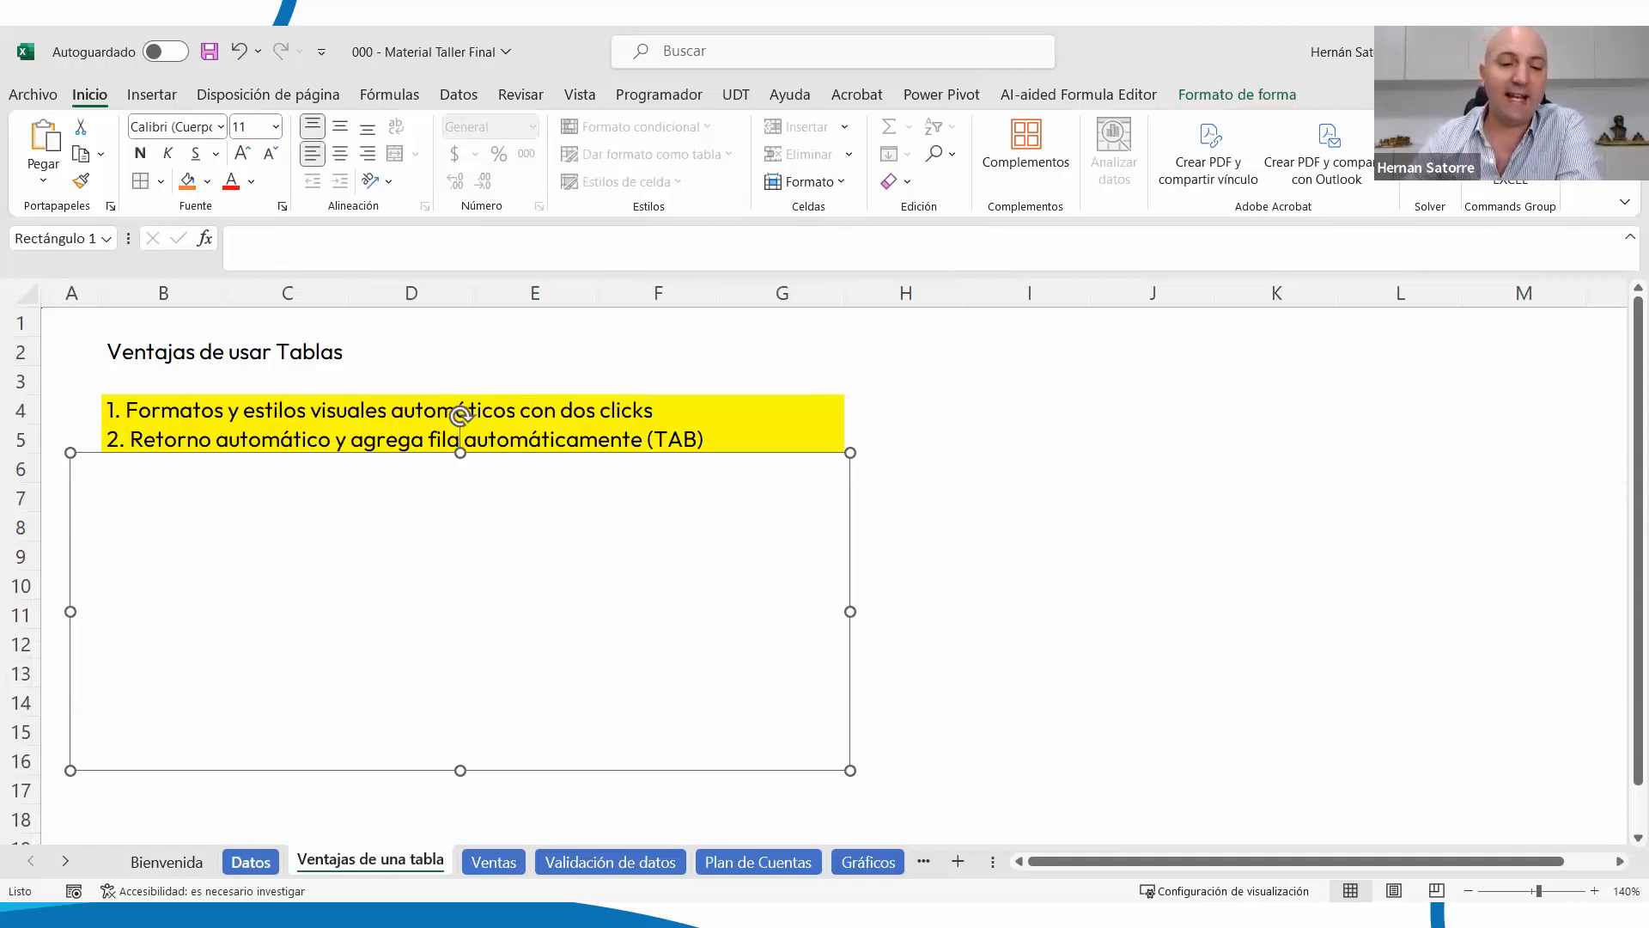
{"action": "left_click", "coordinate": [250, 861]}
Add a new record below the table's last row by entering 5000 as its Folio Lab in cell B375
{"action": "left_click", "coordinate": [118, 653]}
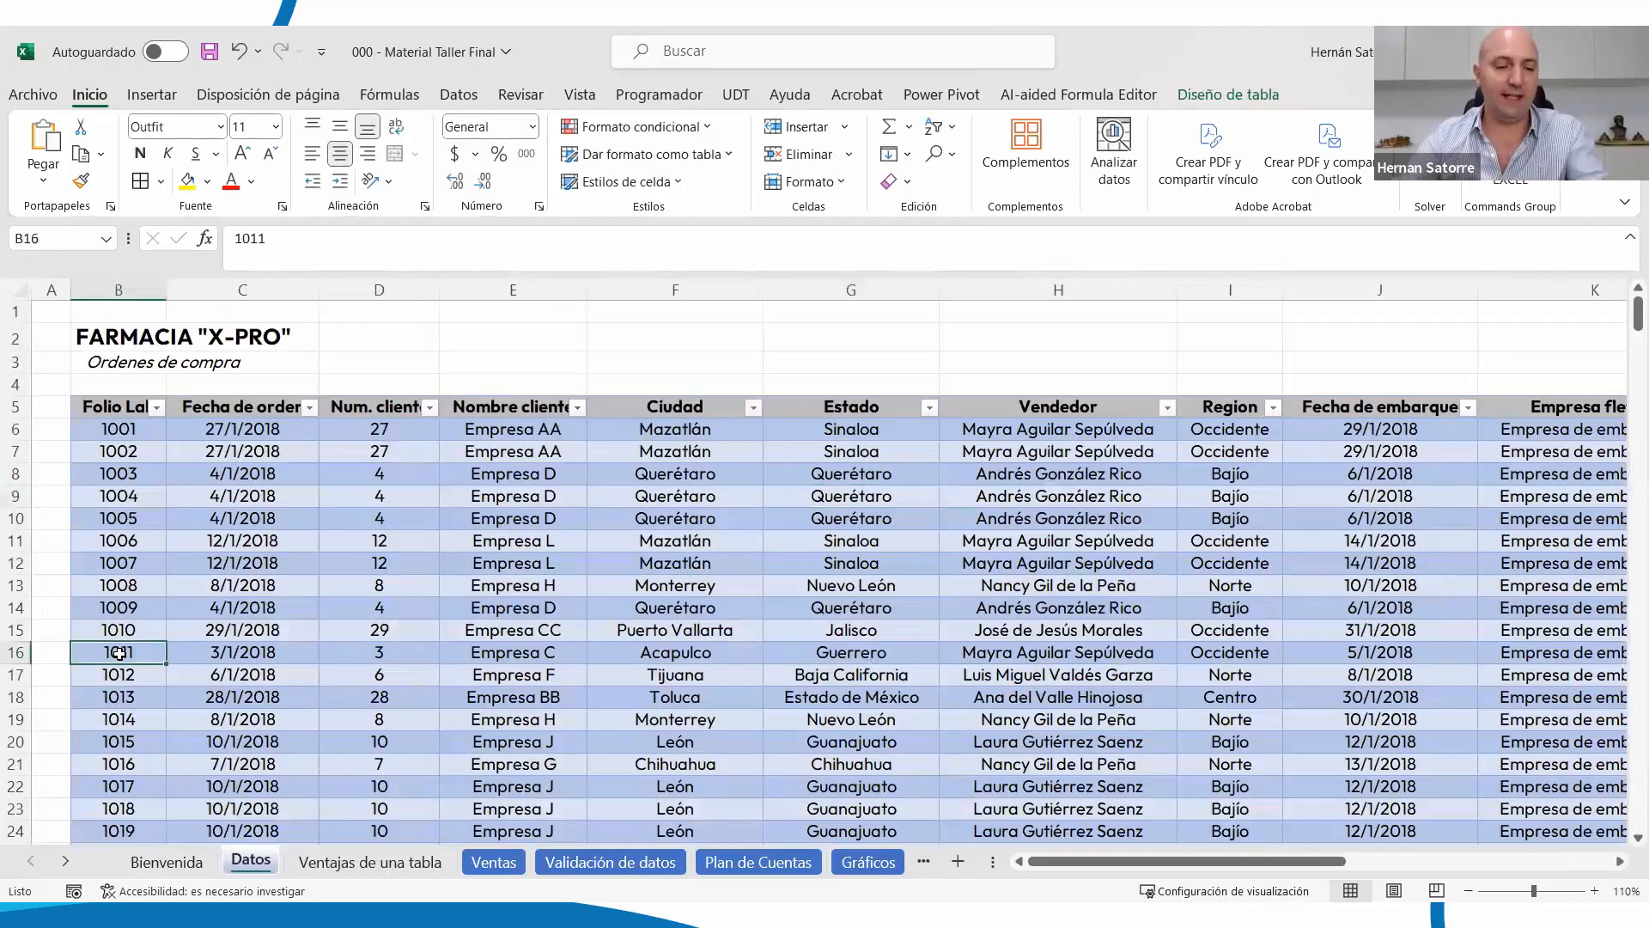
{"action": "key", "text": "ctrl+Down"}
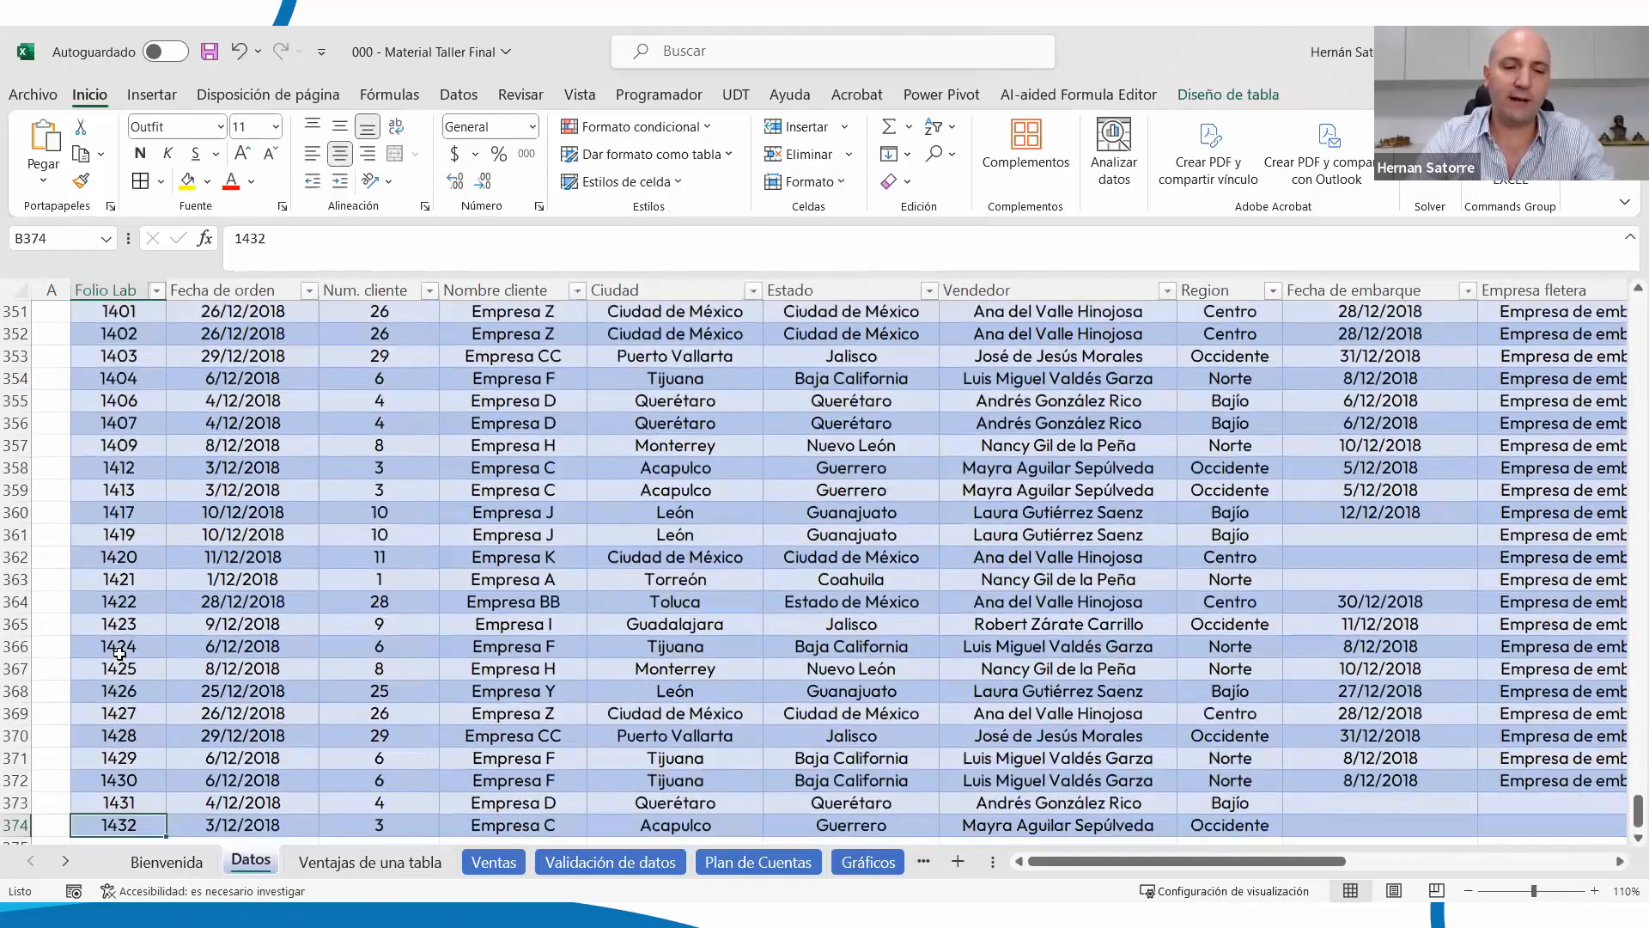
{"action": "key", "text": "Down"}
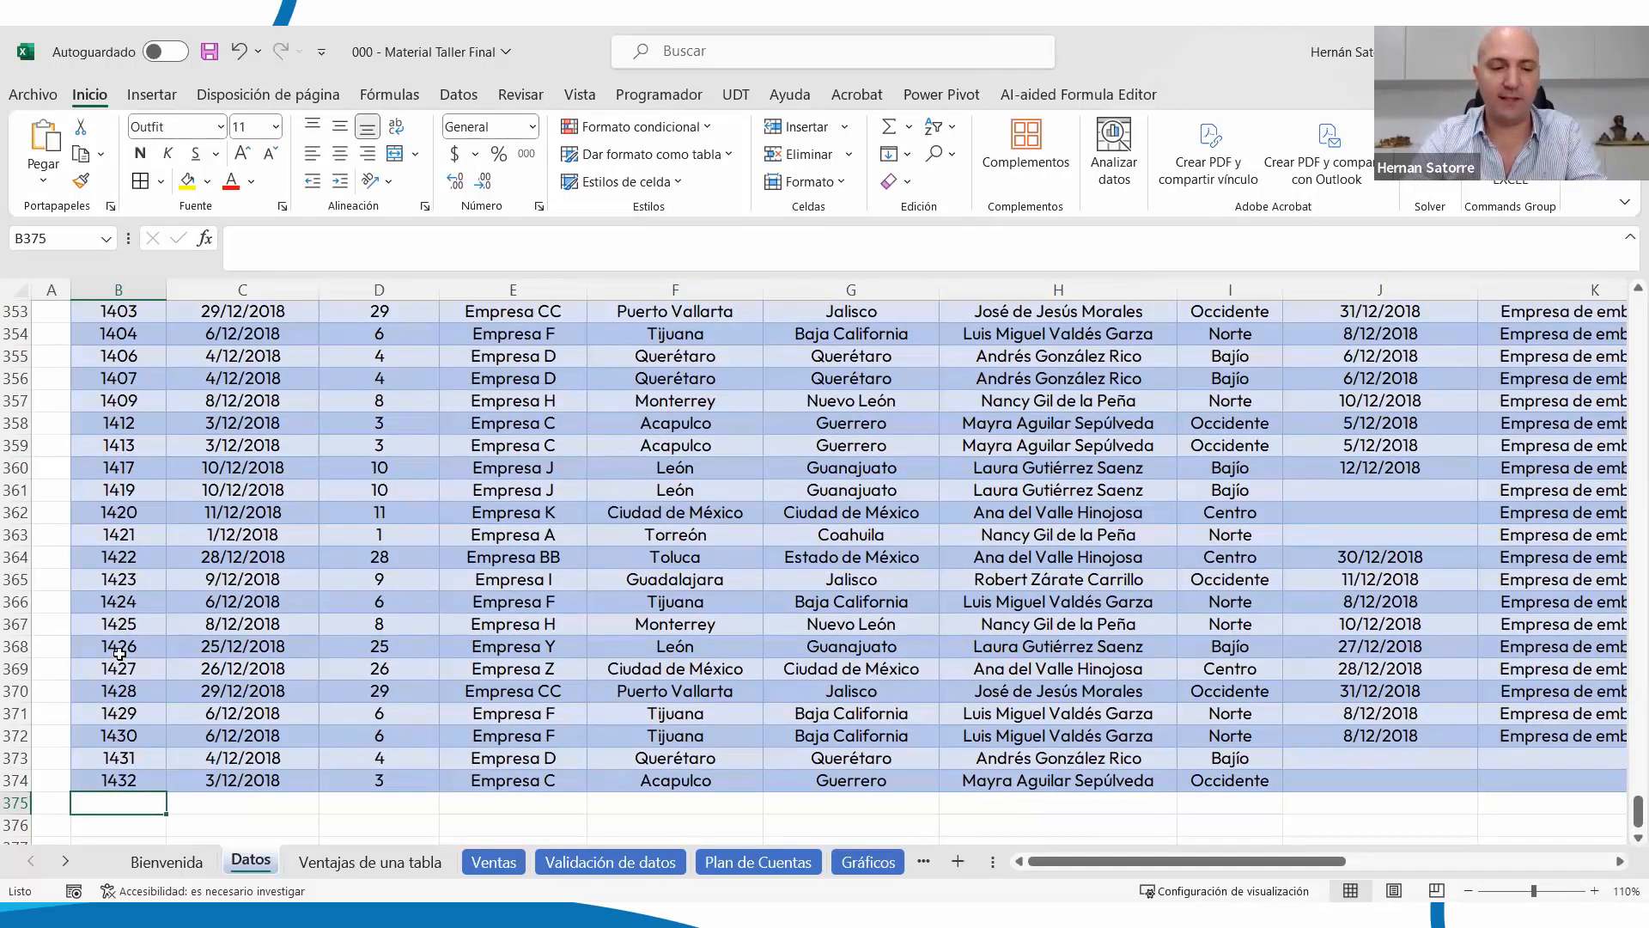
{"action": "type", "text": "5000"}
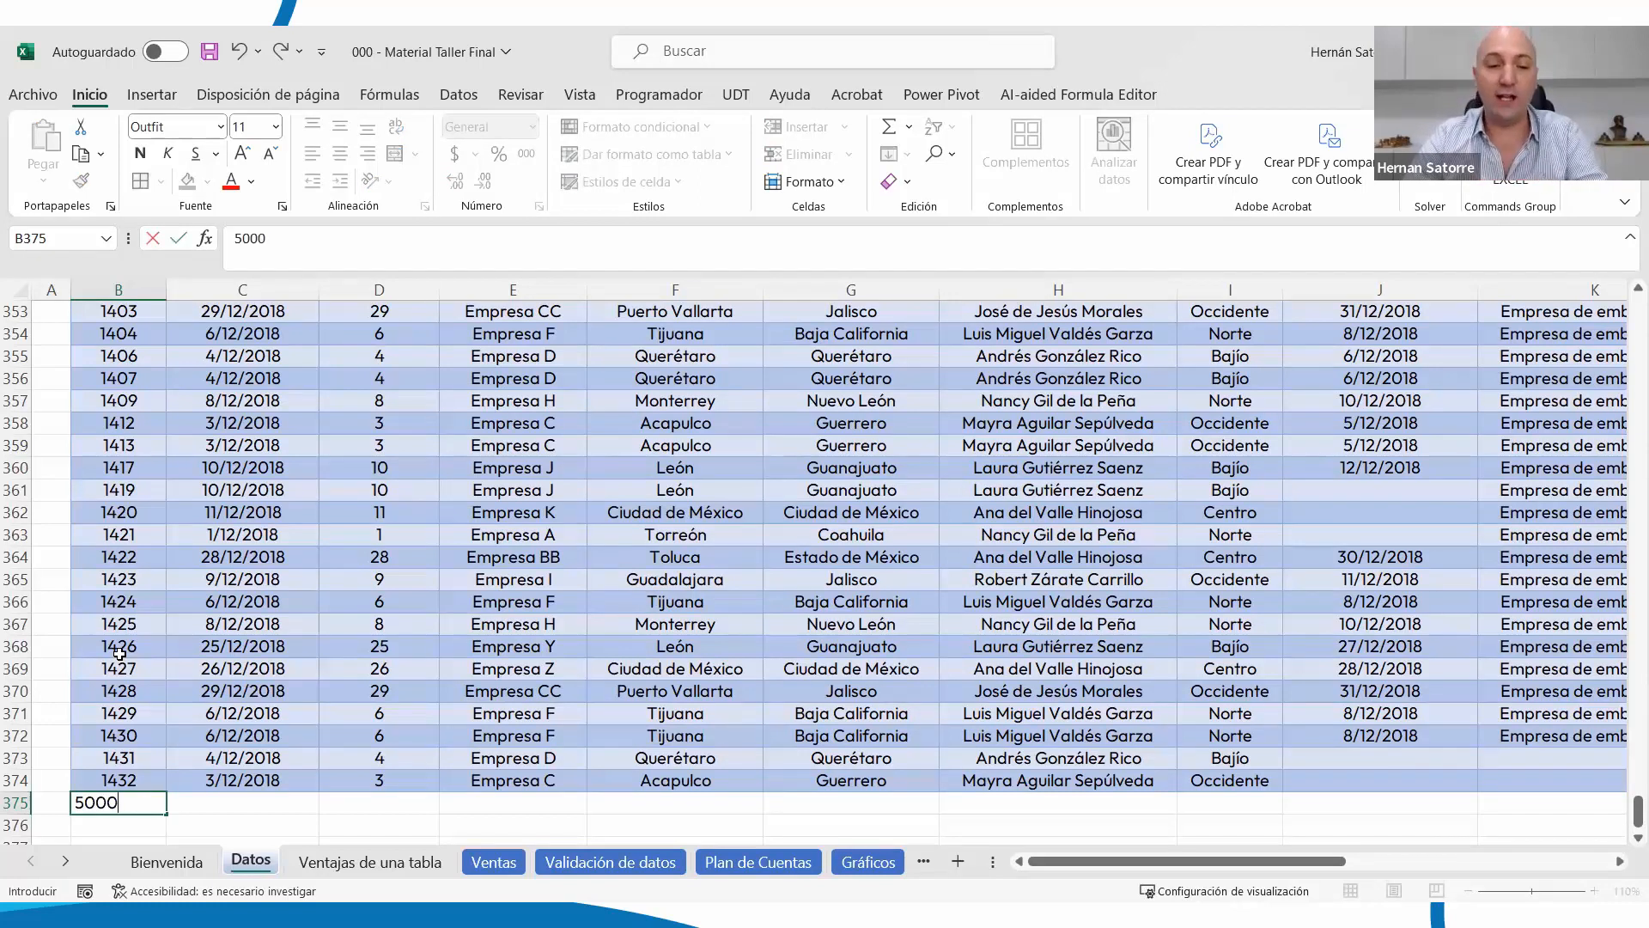
{"action": "key", "text": "Tab"}
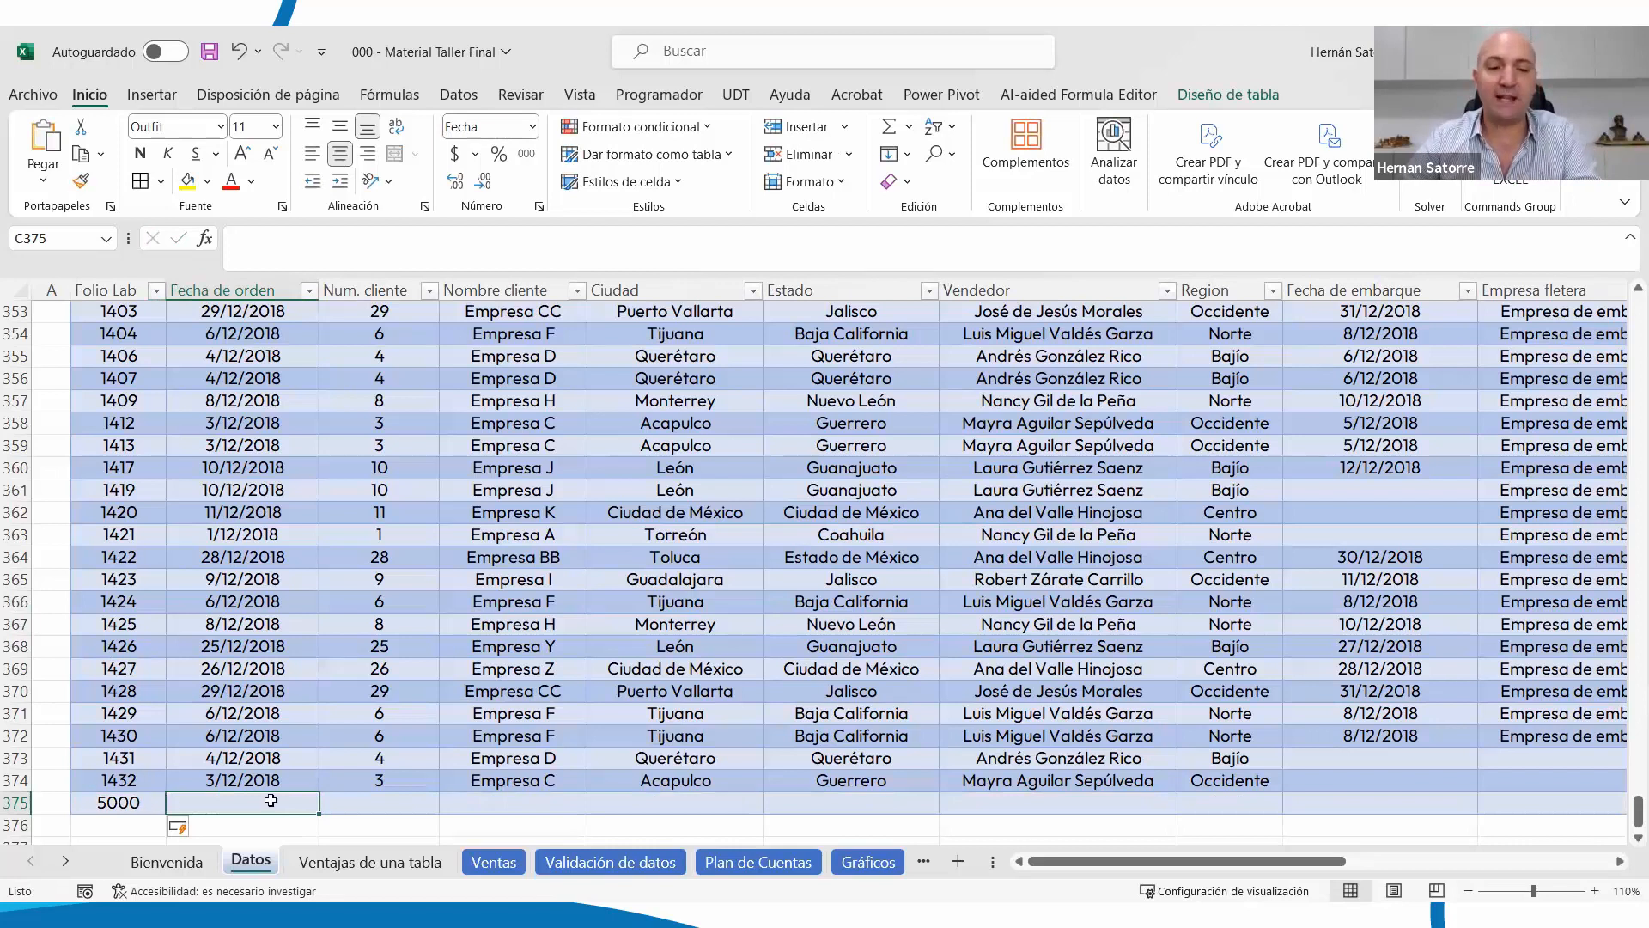
Move along row 375 to its Tarifa de envío cell and add another blank table row below it
{"action": "scroll", "coordinate": [496, 798], "scroll_direction": "down", "scroll_amount": 3}
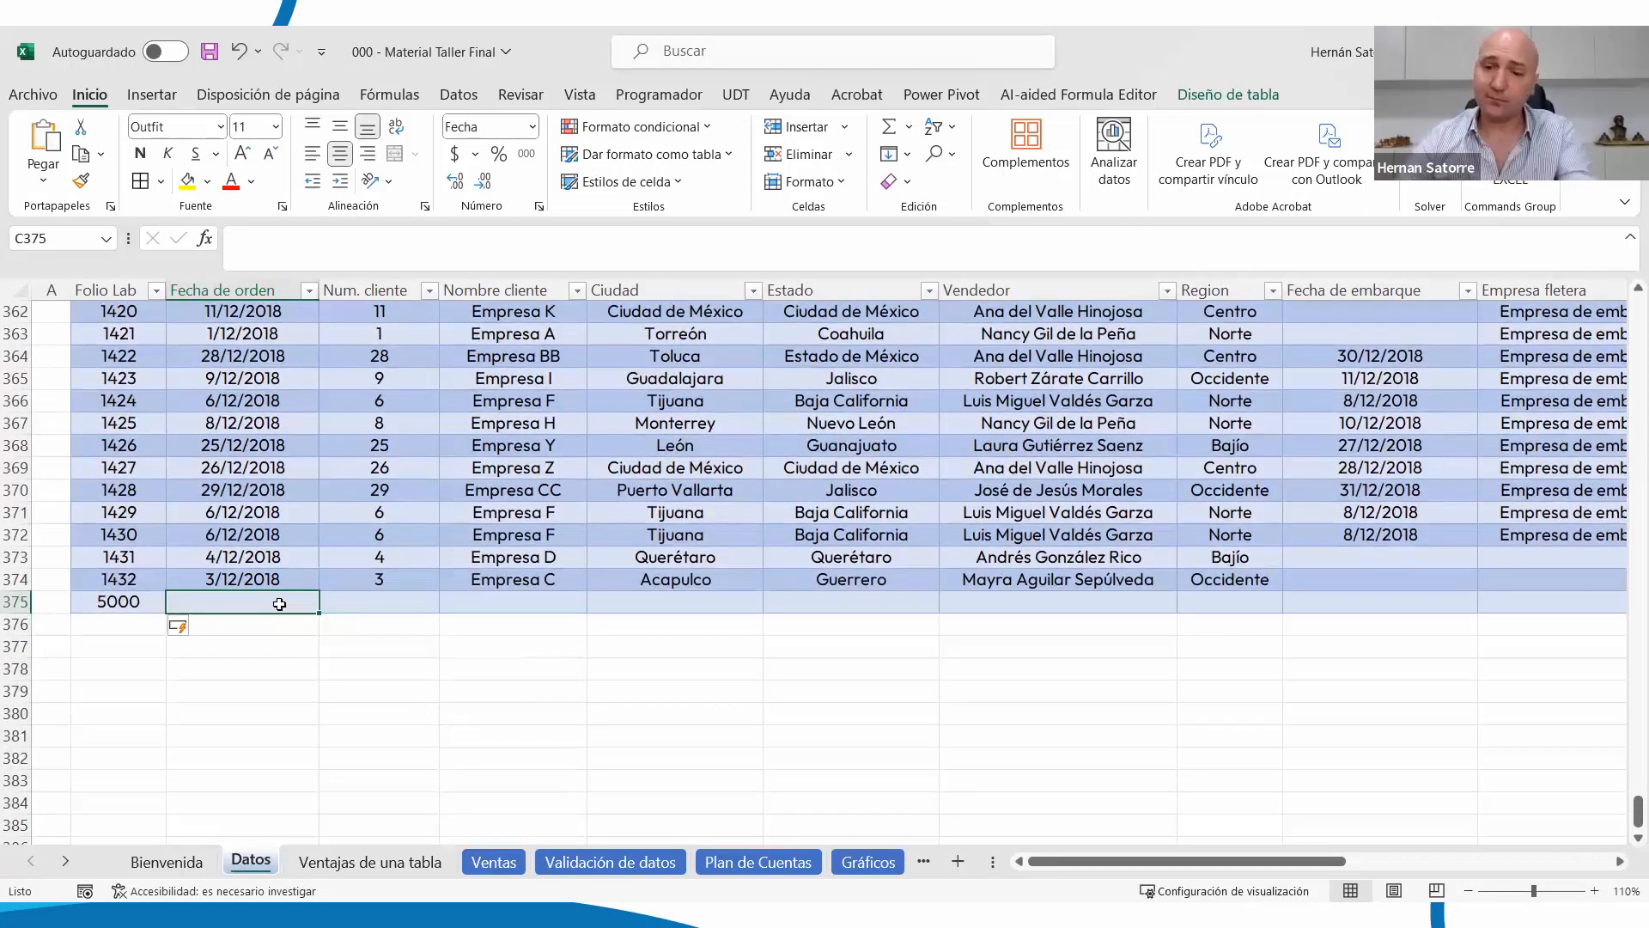
{"action": "left_click_drag", "start_coordinate": [230, 600], "coordinate": [710, 603]}
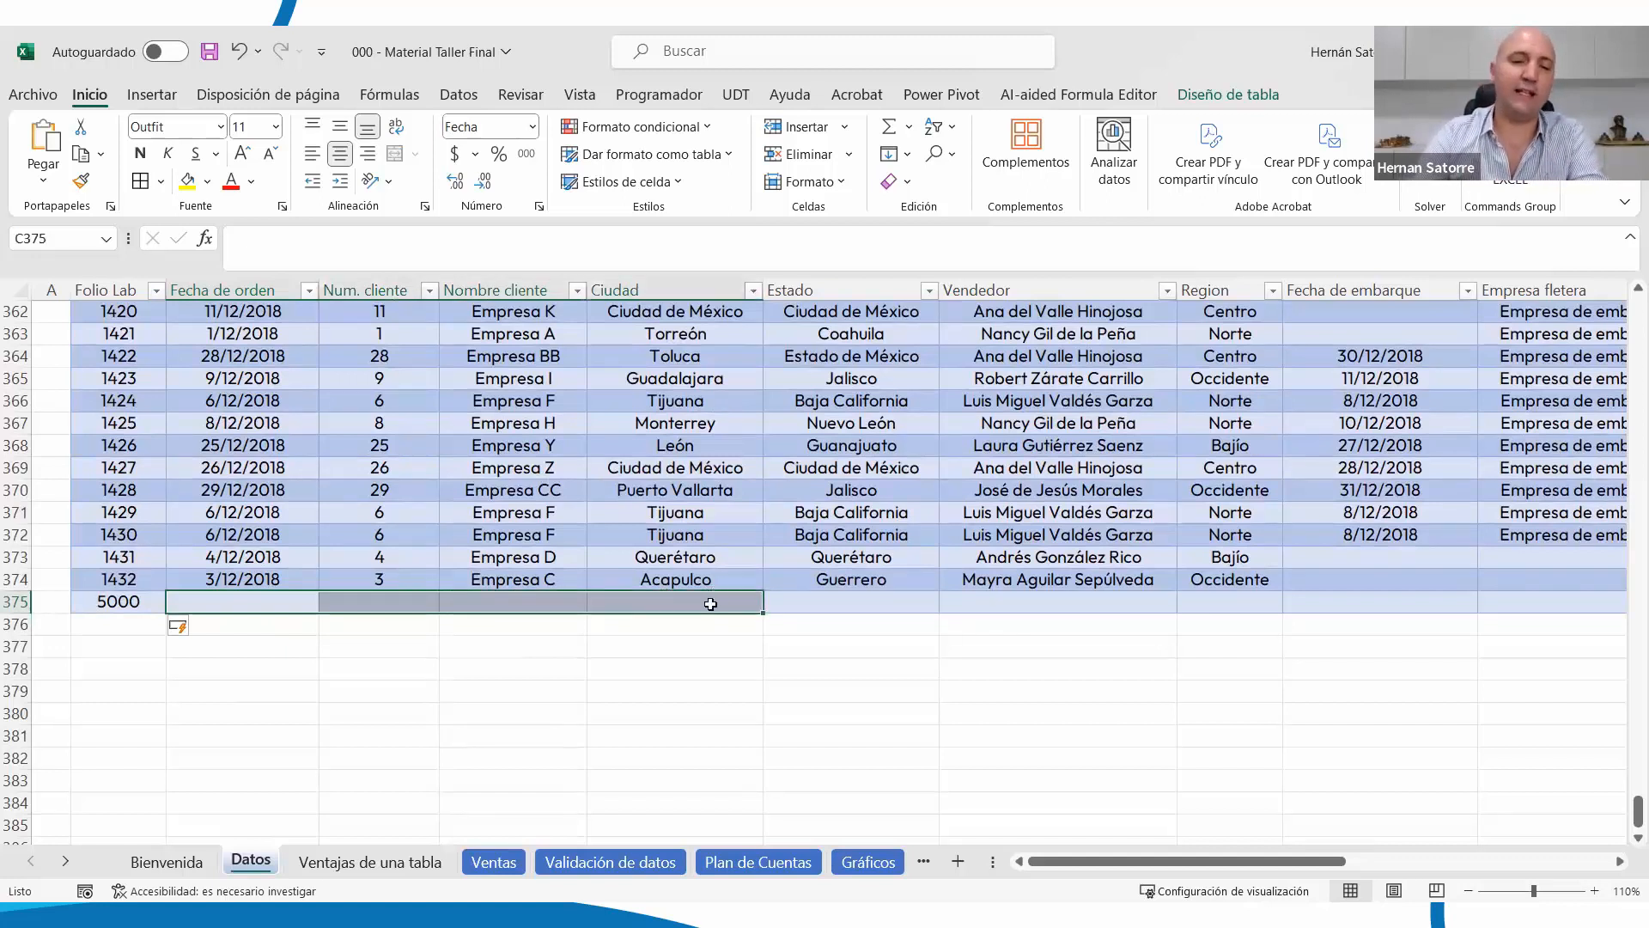
{"action": "key", "text": "Right"}
{"action": "key", "text": "Right"}
{"action": "key", "text": "Right"}
{"action": "key", "text": "Right"}
{"action": "key", "text": "Right"}
{"action": "key", "text": "Right"}
{"action": "key", "text": "Right"}
{"action": "key", "text": "Right"}
{"action": "key", "text": "Right"}
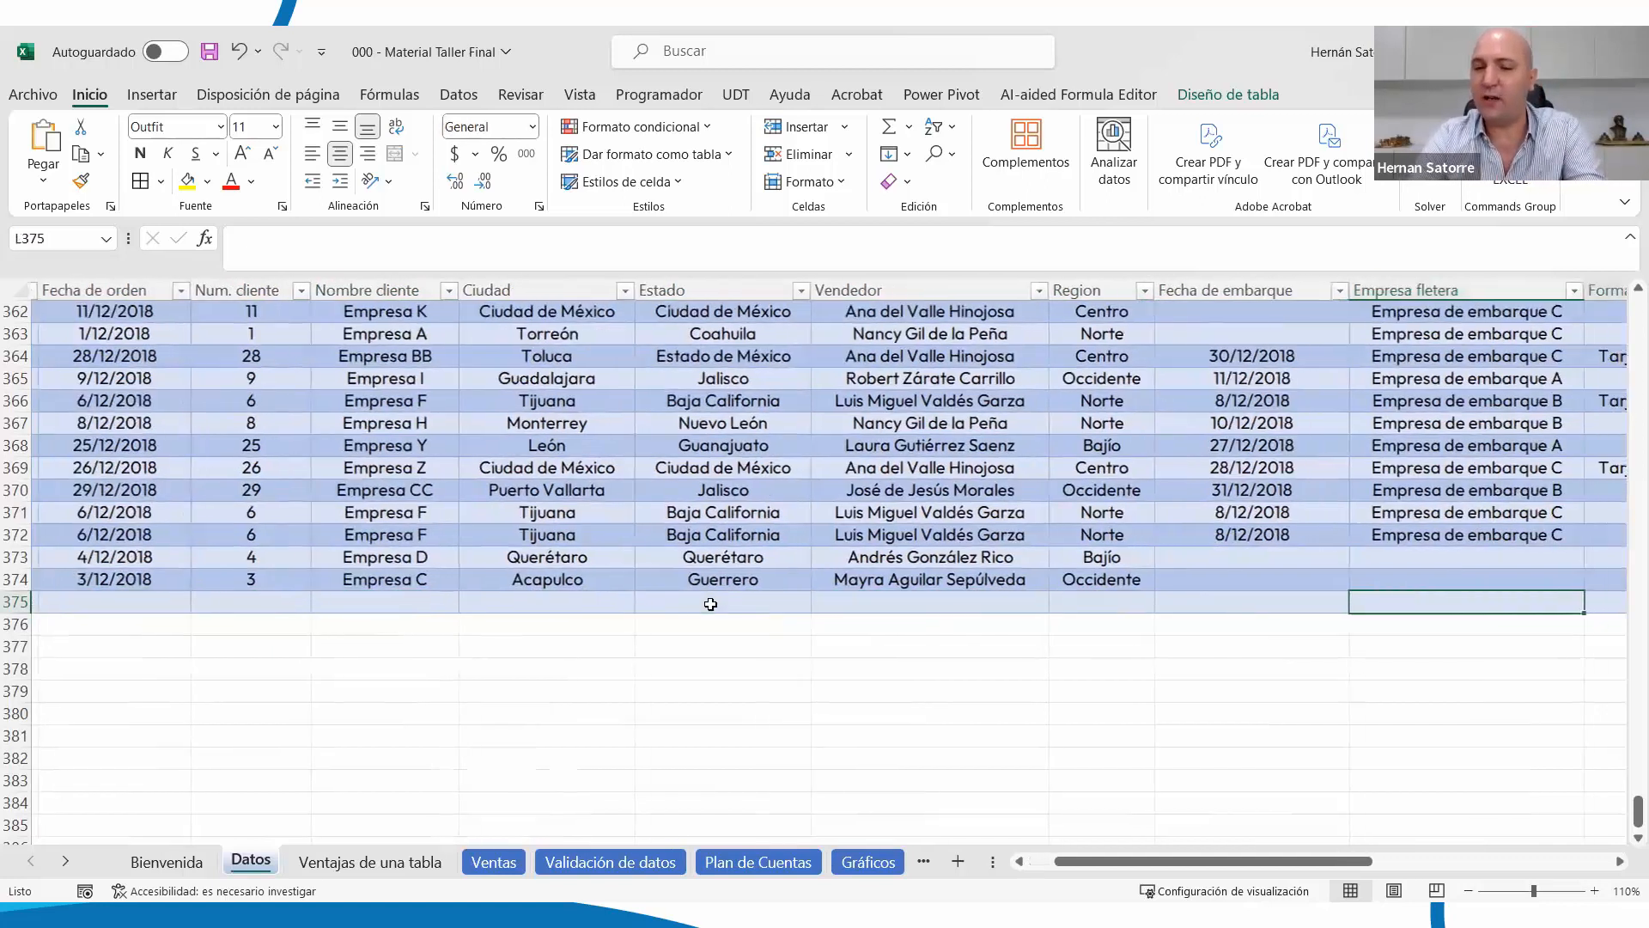
{"action": "key", "text": "Right"}
{"action": "key", "text": "Right"}
{"action": "key", "text": "Right"}
{"action": "key", "text": "Right"}
{"action": "key", "text": "Right"}
{"action": "key", "text": "Right"}
{"action": "key", "text": "Right"}
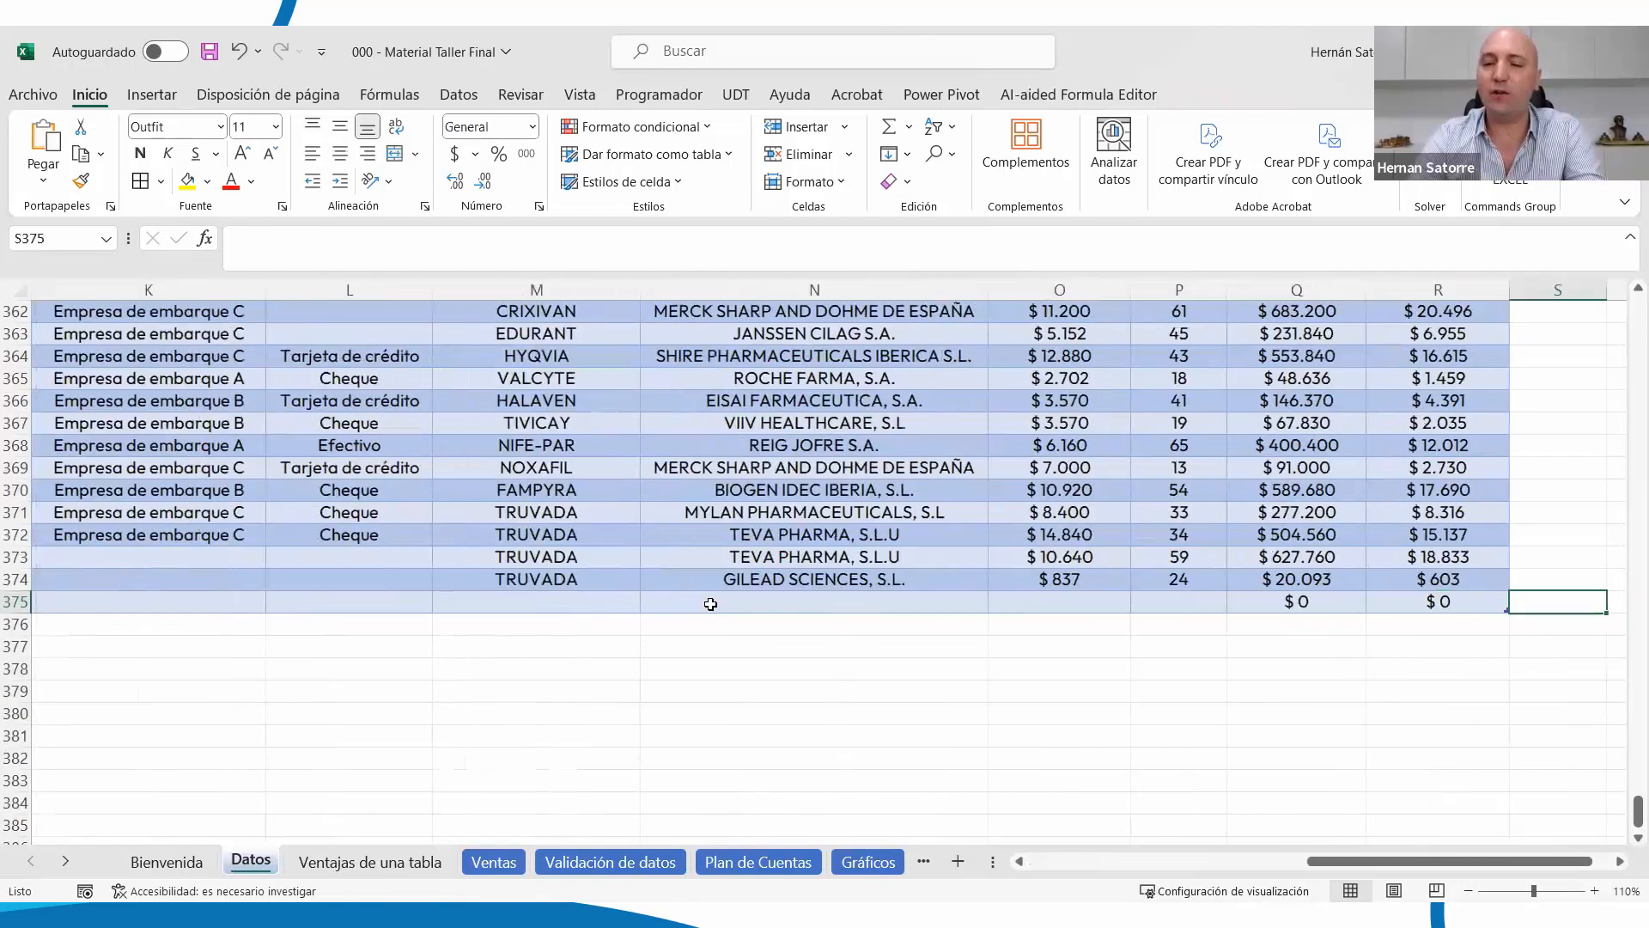
{"action": "key", "text": "Left"}
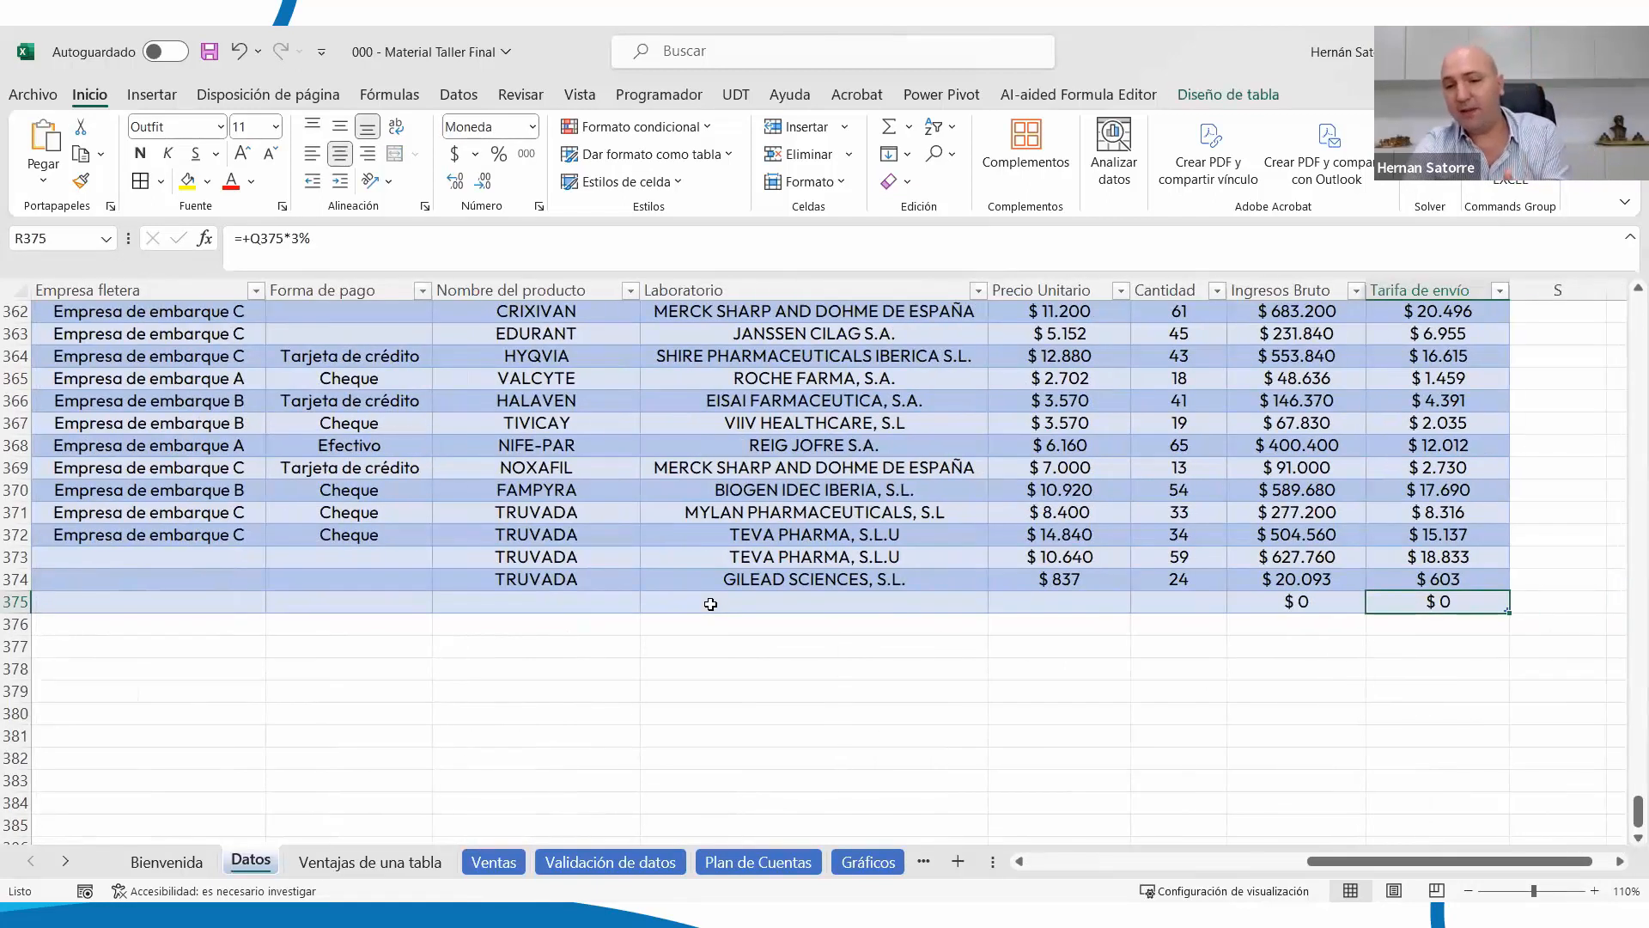
{"action": "key", "text": "Down"}
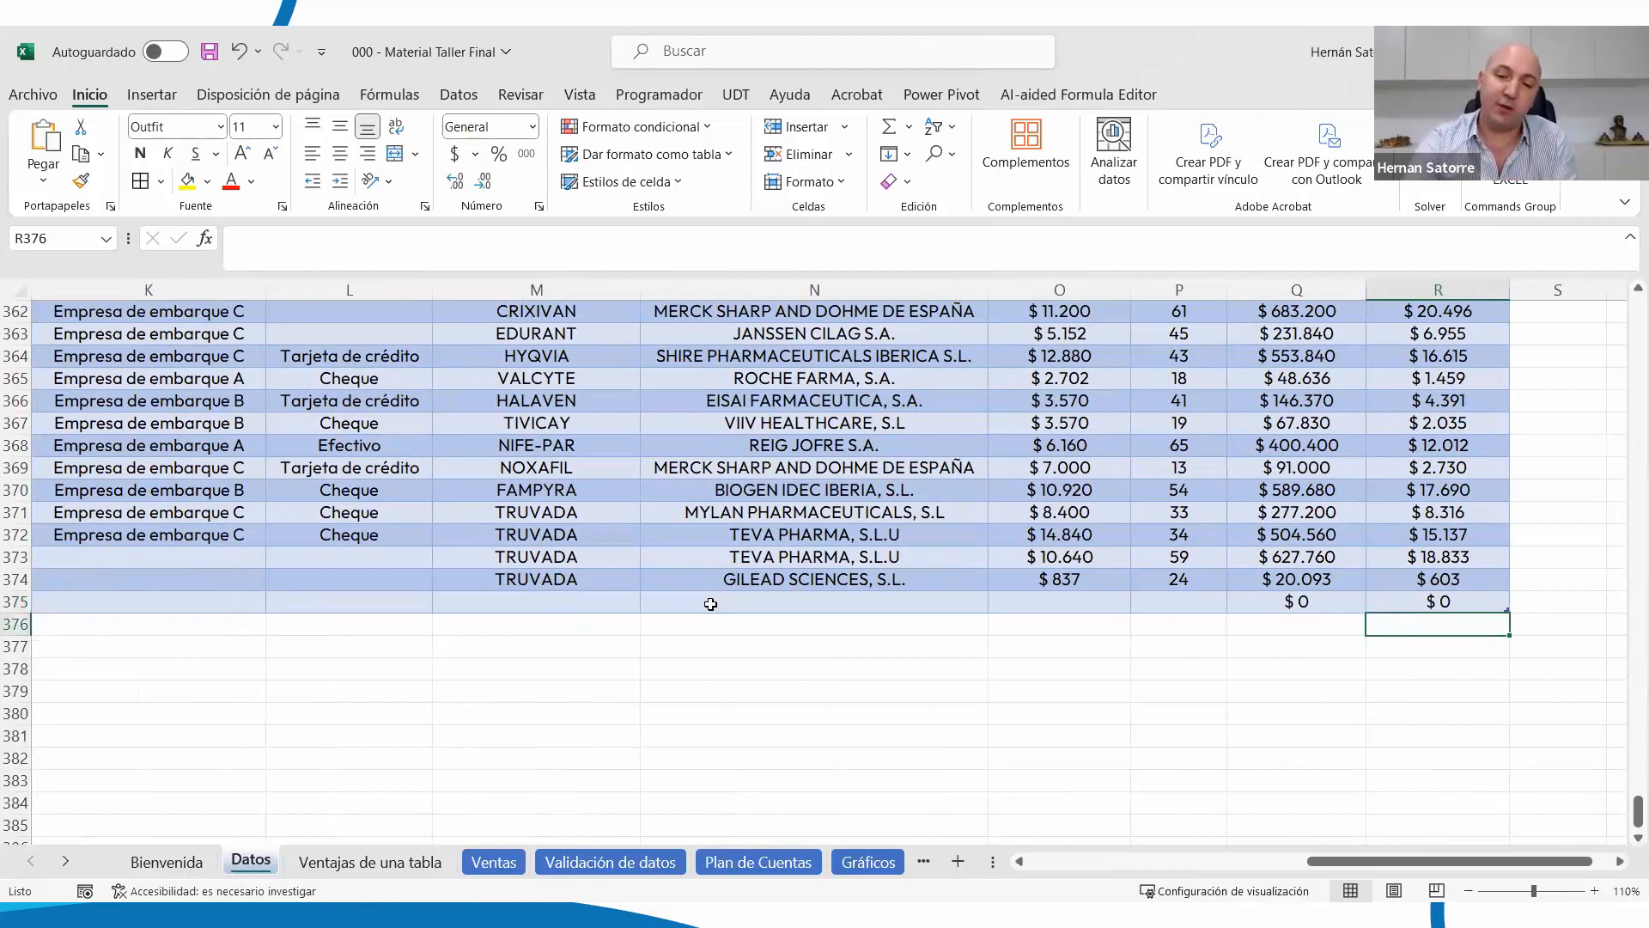
{"action": "key", "text": "Up"}
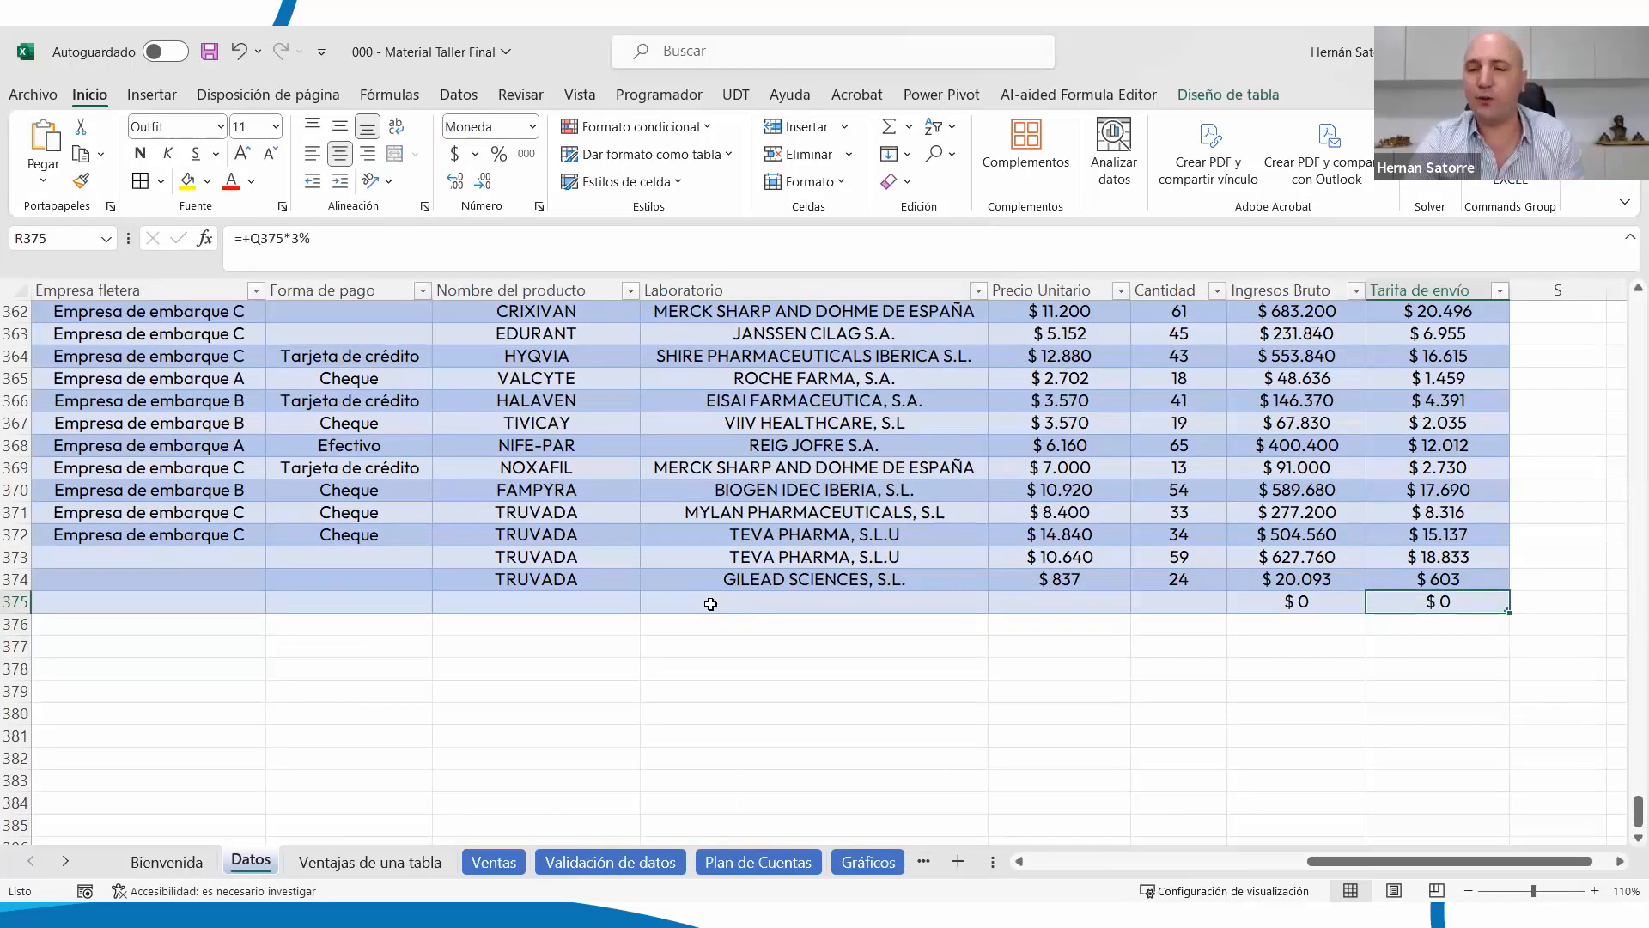
{"action": "key", "text": "Tab"}
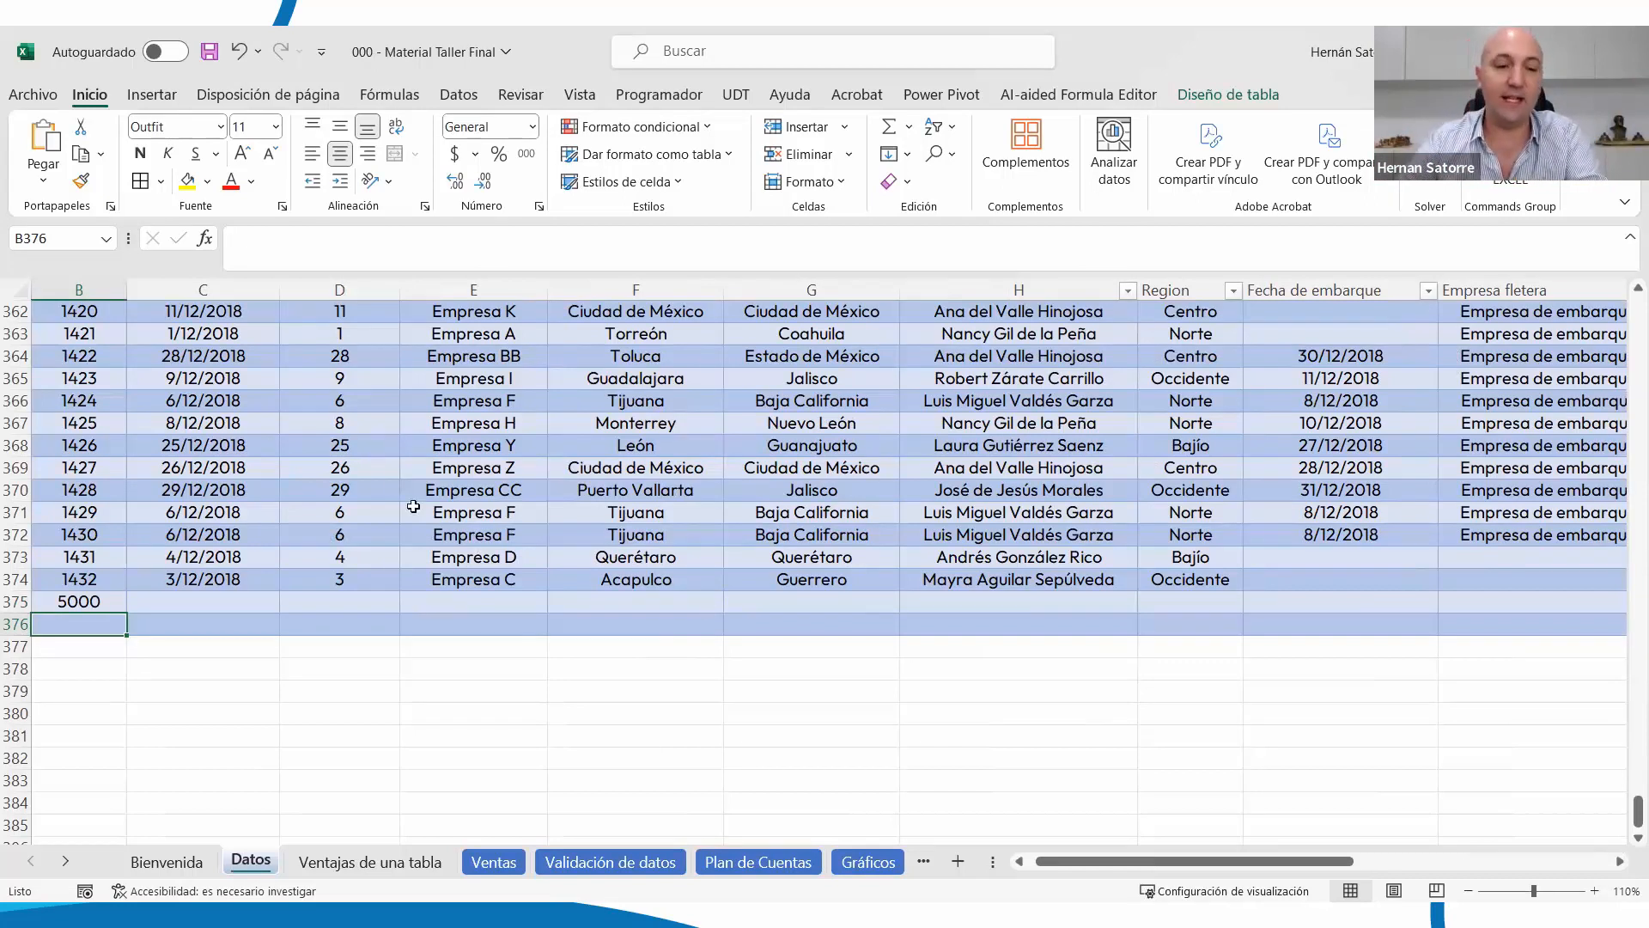
Delete rows 375 and 376 from the Datos sheet
{"action": "left_click_drag", "start_coordinate": [14, 602], "coordinate": [10, 622]}
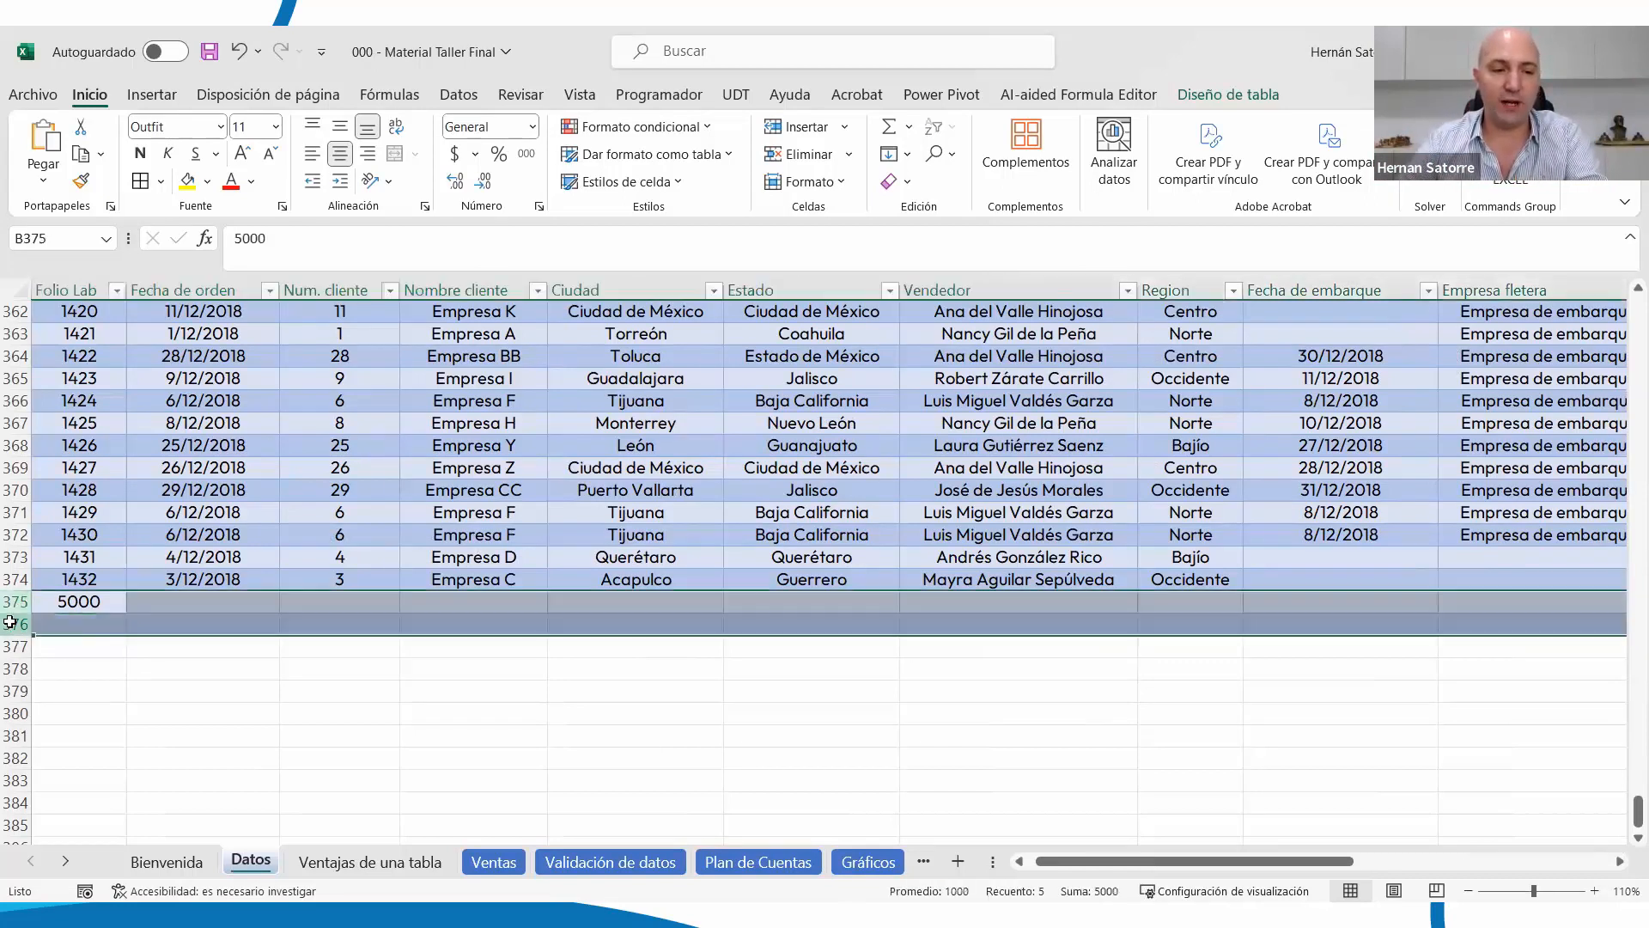
{"action": "right_click", "coordinate": [10, 622]}
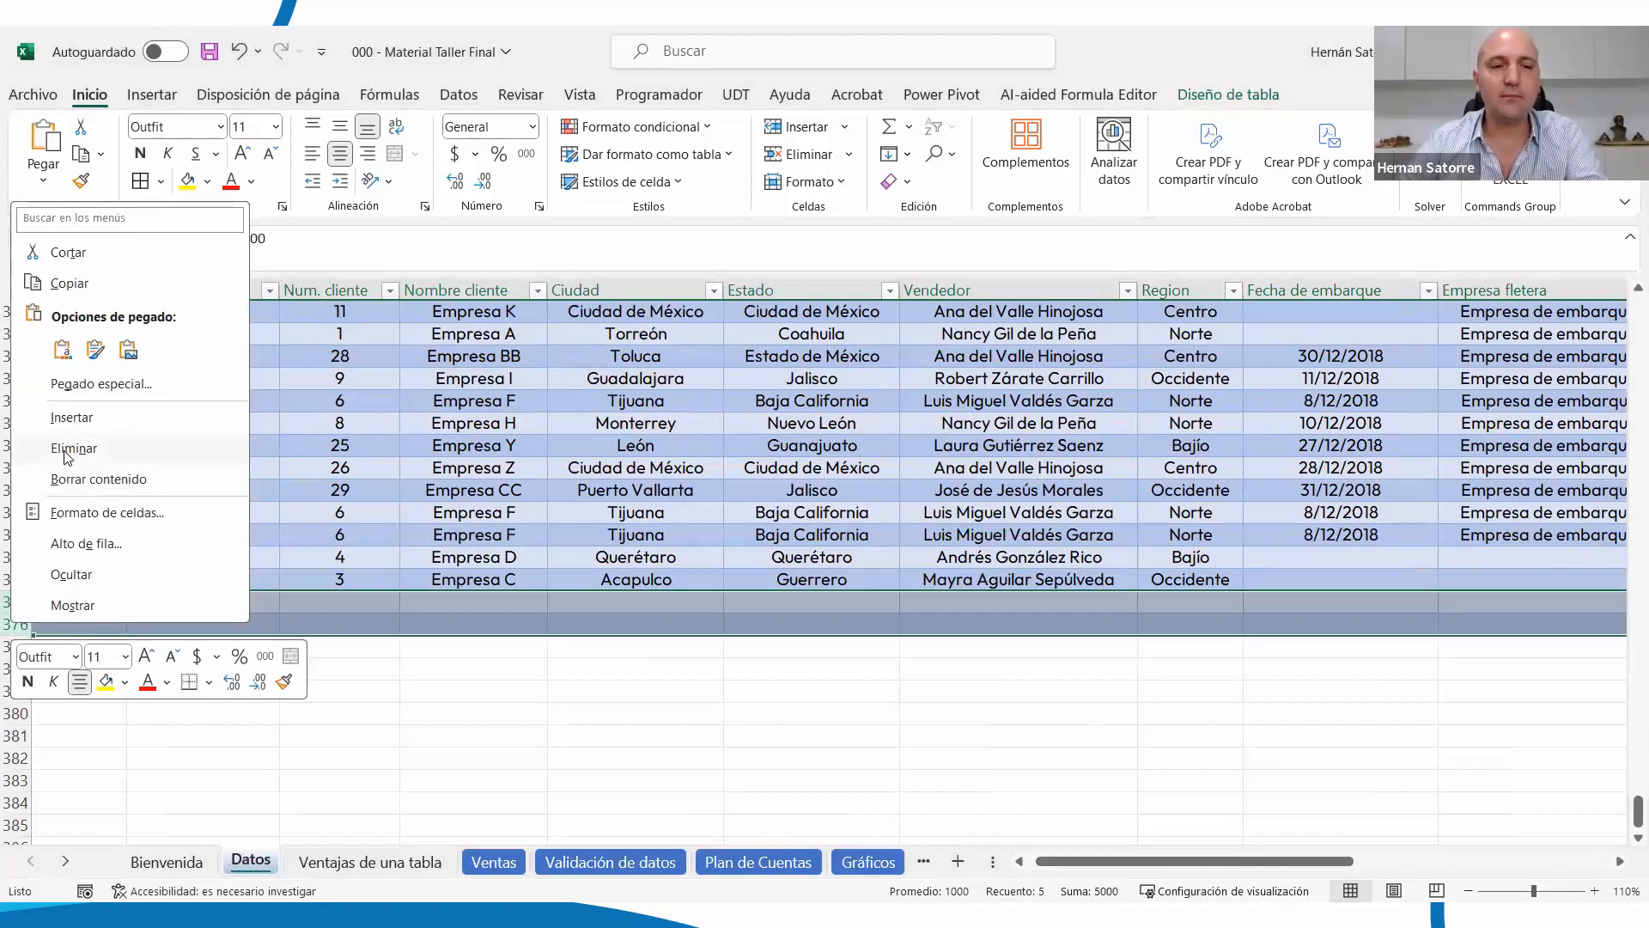
{"action": "left_click", "coordinate": [66, 449]}
Uncover the third advantage on the Ventajas de una tabla sheet by lowering the covering rectangle, and return to the Datos sheet
{"action": "left_click", "coordinate": [370, 862]}
{"action": "left_click_drag", "start_coordinate": [352, 540], "coordinate": [353, 571]}
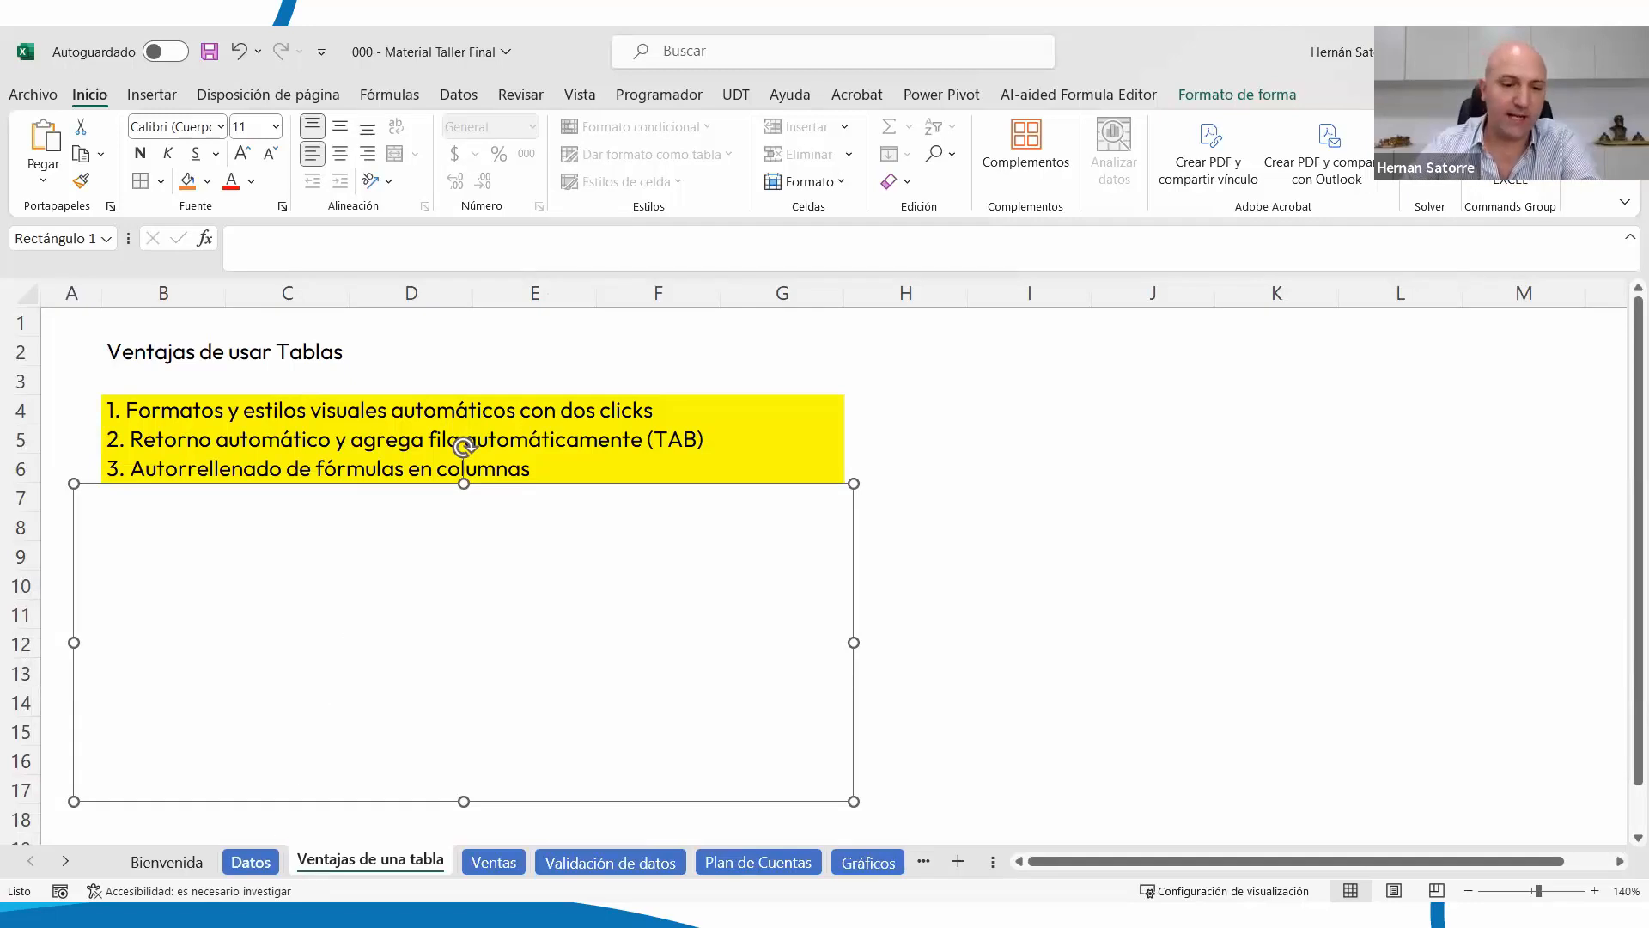
{"action": "left_click", "coordinate": [251, 861]}
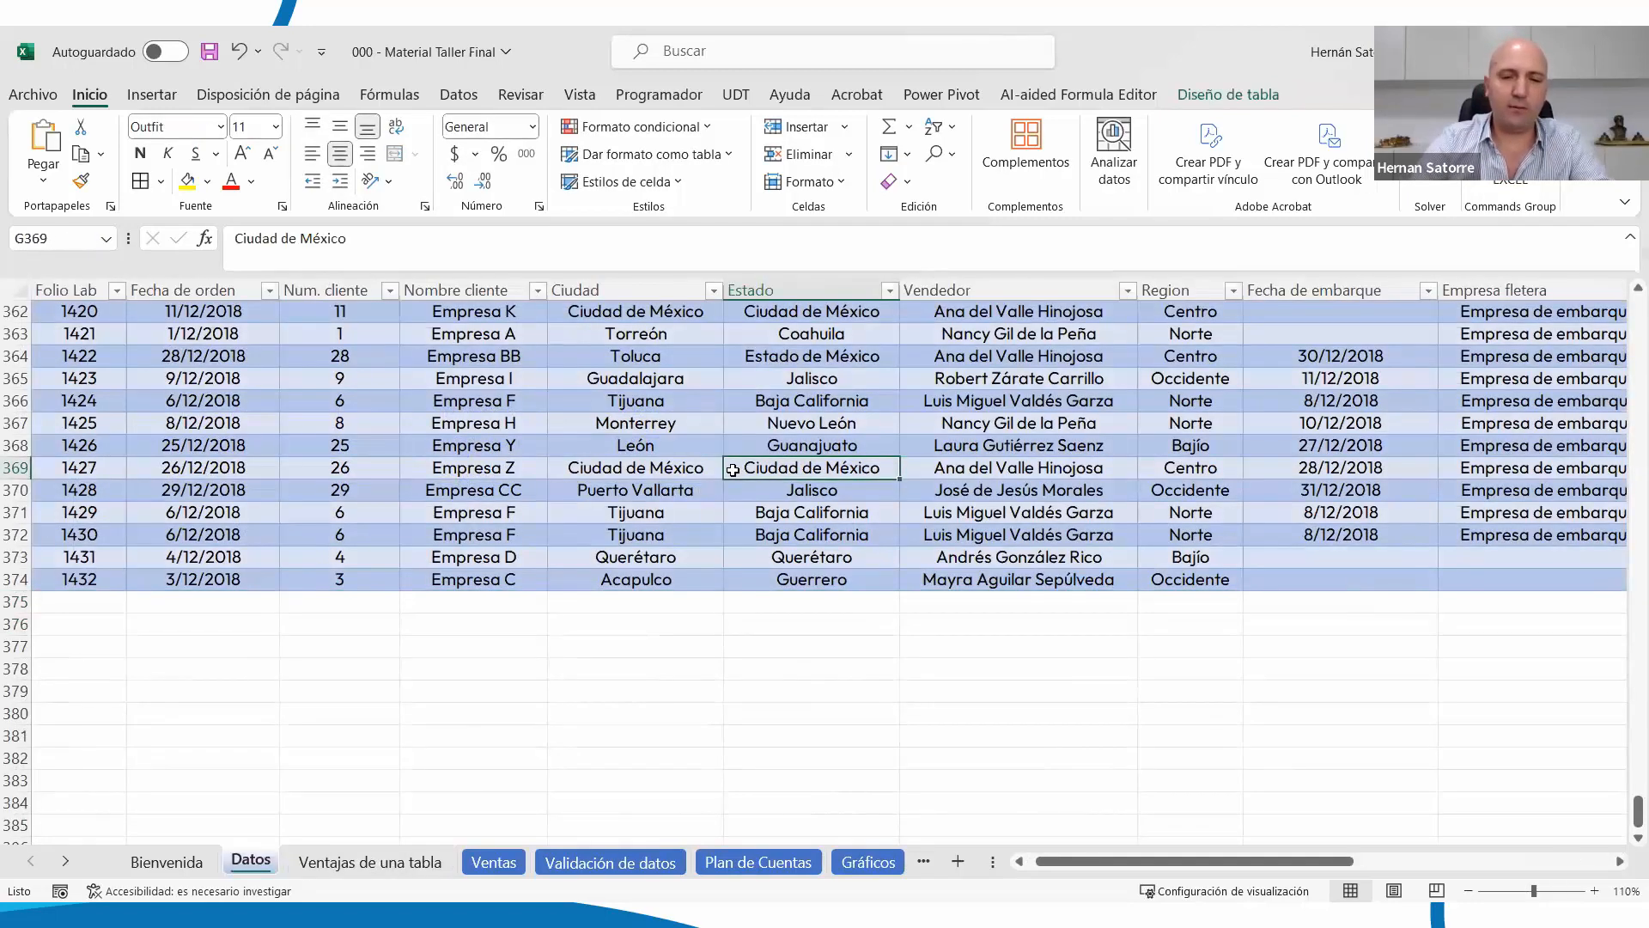
Add a table column headed Ingreso Neto in S5, beside Tarifa de envío, and widen column S to fit the heading
{"action": "key", "text": "ctrl+Up"}
{"action": "key", "text": "ctrl+Up"}
{"action": "key", "text": "ctrl+Right"}
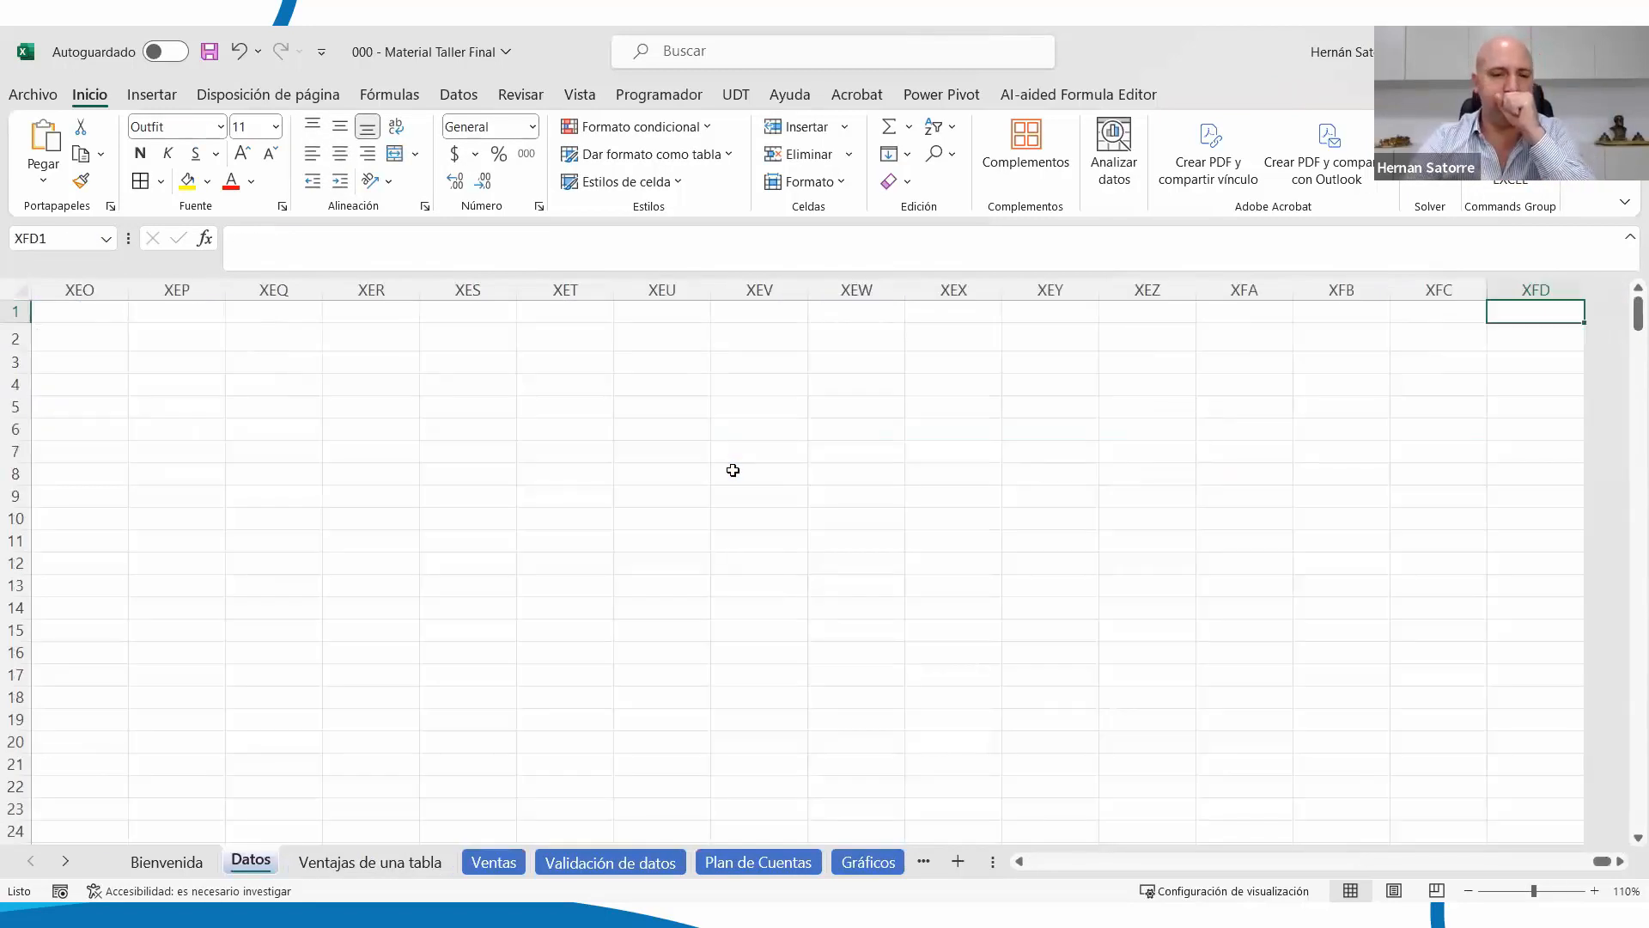
{"action": "key", "text": "ctrl+Left"}
{"action": "key", "text": "ctrl+Down"}
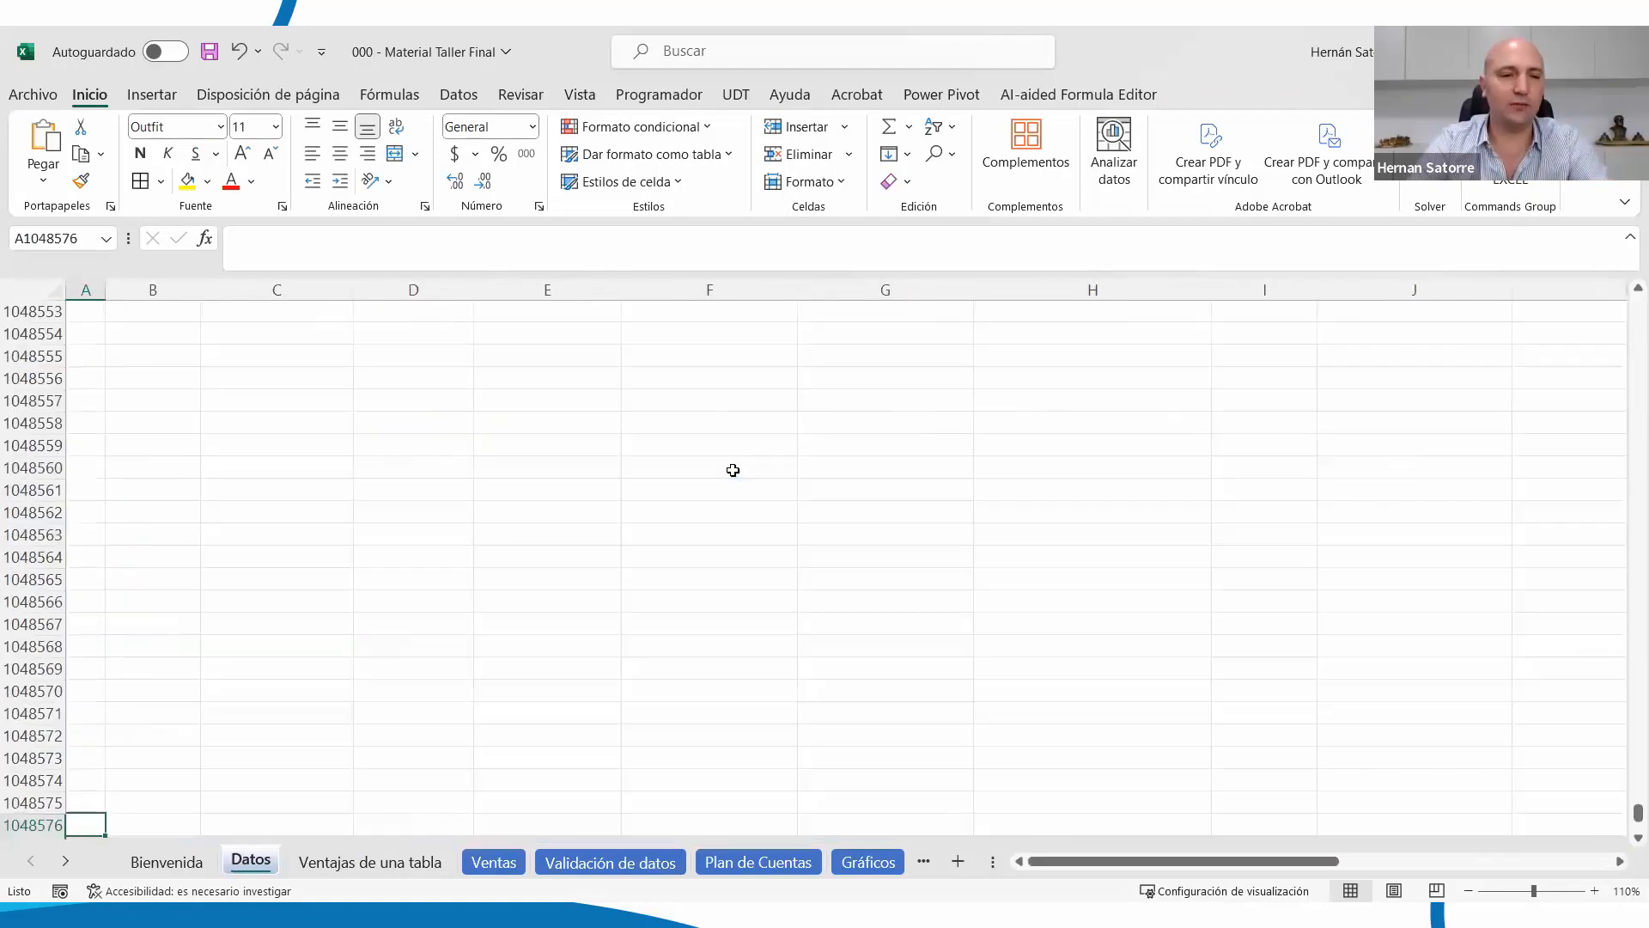
{"action": "key", "text": "ctrl+Up"}
{"action": "key", "text": "Down"}
{"action": "key", "text": "Down"}
{"action": "key", "text": "Down"}
{"action": "key", "text": "Down"}
{"action": "key", "text": "Down"}
{"action": "key", "text": "Down"}
{"action": "key", "text": "Down"}
{"action": "key", "text": "Down"}
{"action": "key", "text": "Down"}
{"action": "key", "text": "Down"}
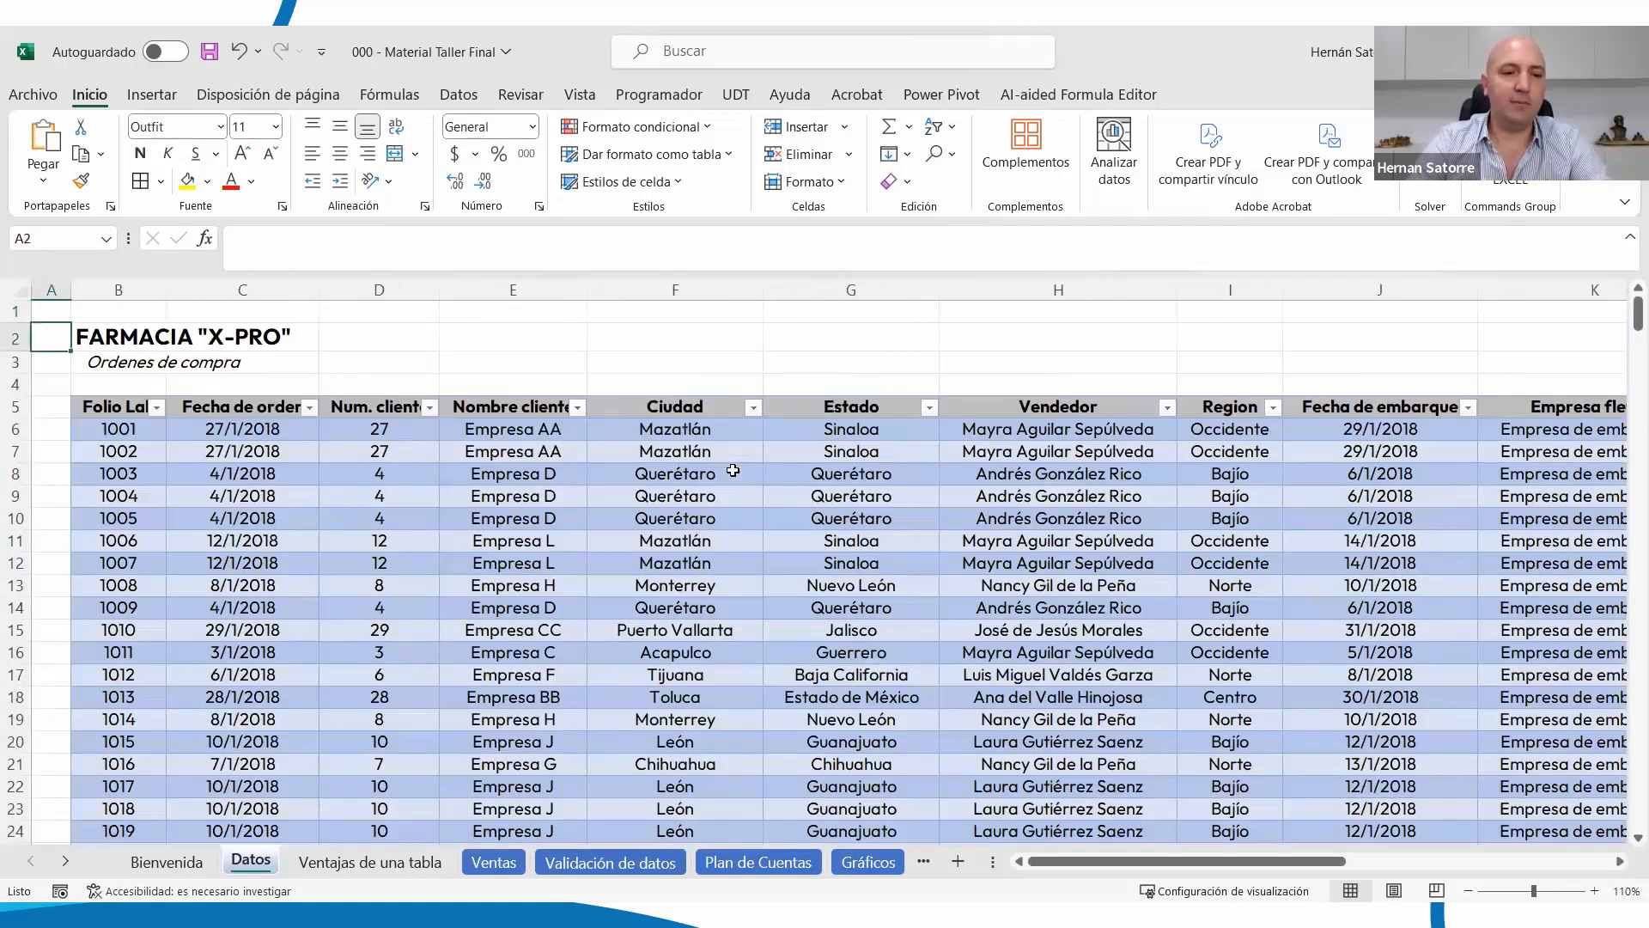
{"action": "key", "text": "Right"}
{"action": "key", "text": "Right"}
{"action": "key", "text": "Right"}
{"action": "key", "text": "Right"}
{"action": "key", "text": "Right"}
{"action": "key", "text": "Right"}
{"action": "key", "text": "Right"}
{"action": "key", "text": "Right"}
{"action": "key", "text": "Right"}
{"action": "key", "text": "Right"}
{"action": "key", "text": "Right"}
{"action": "key", "text": "Right"}
{"action": "key", "text": "Right"}
{"action": "key", "text": "Right"}
{"action": "key", "text": "Right"}
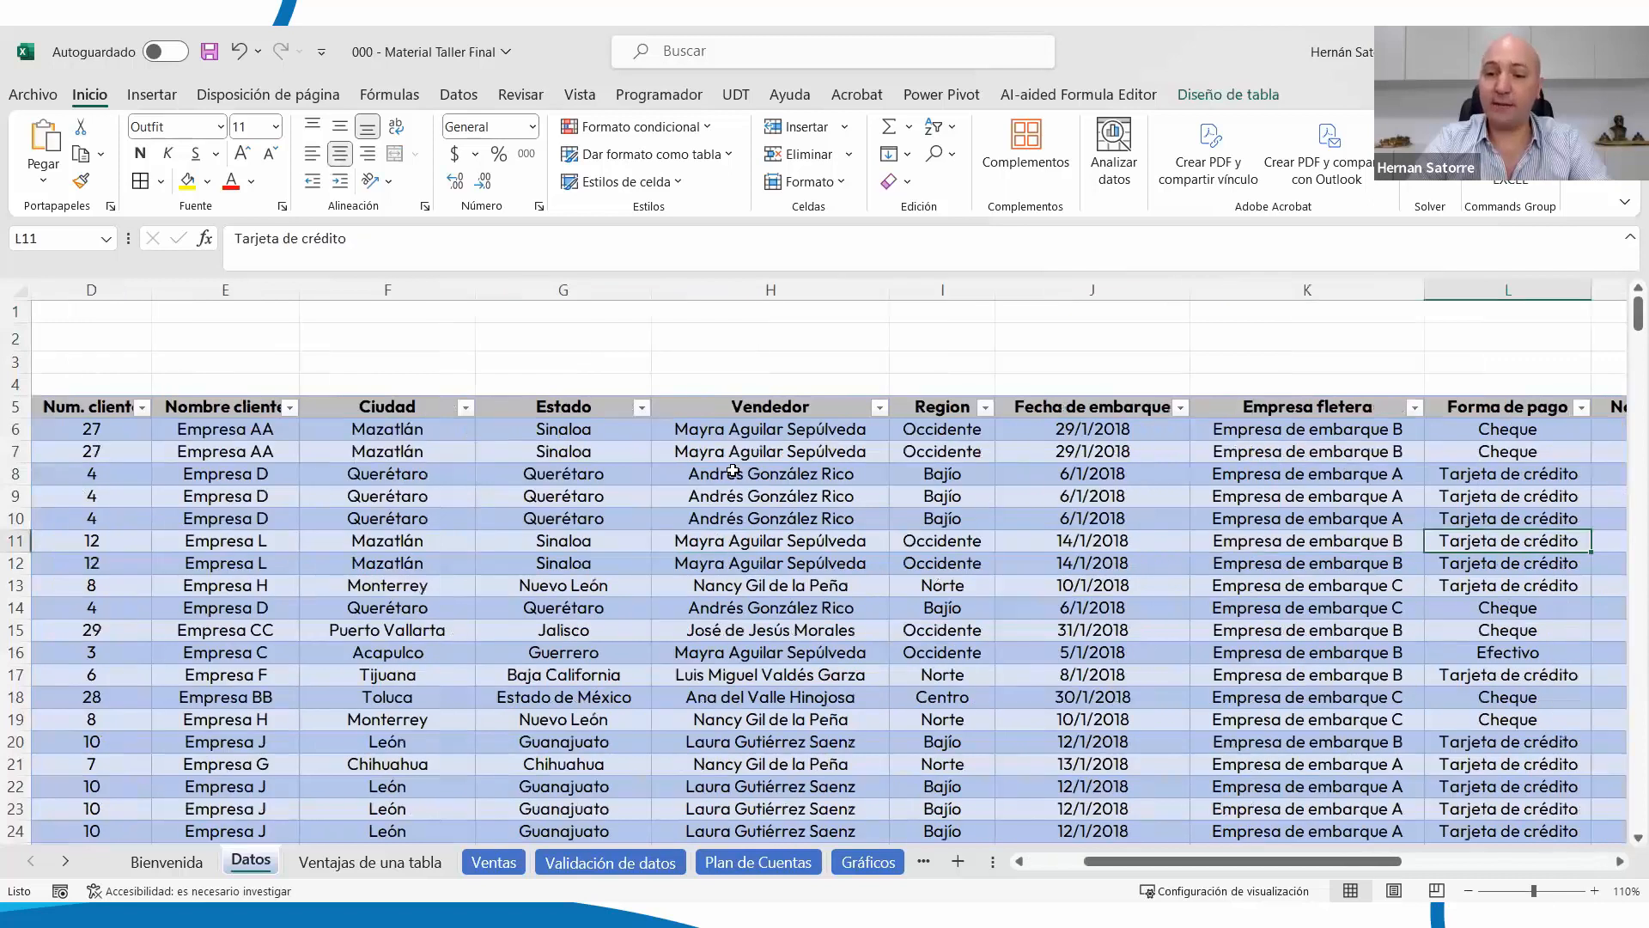
{"action": "key", "text": "Right"}
{"action": "key", "text": "Right"}
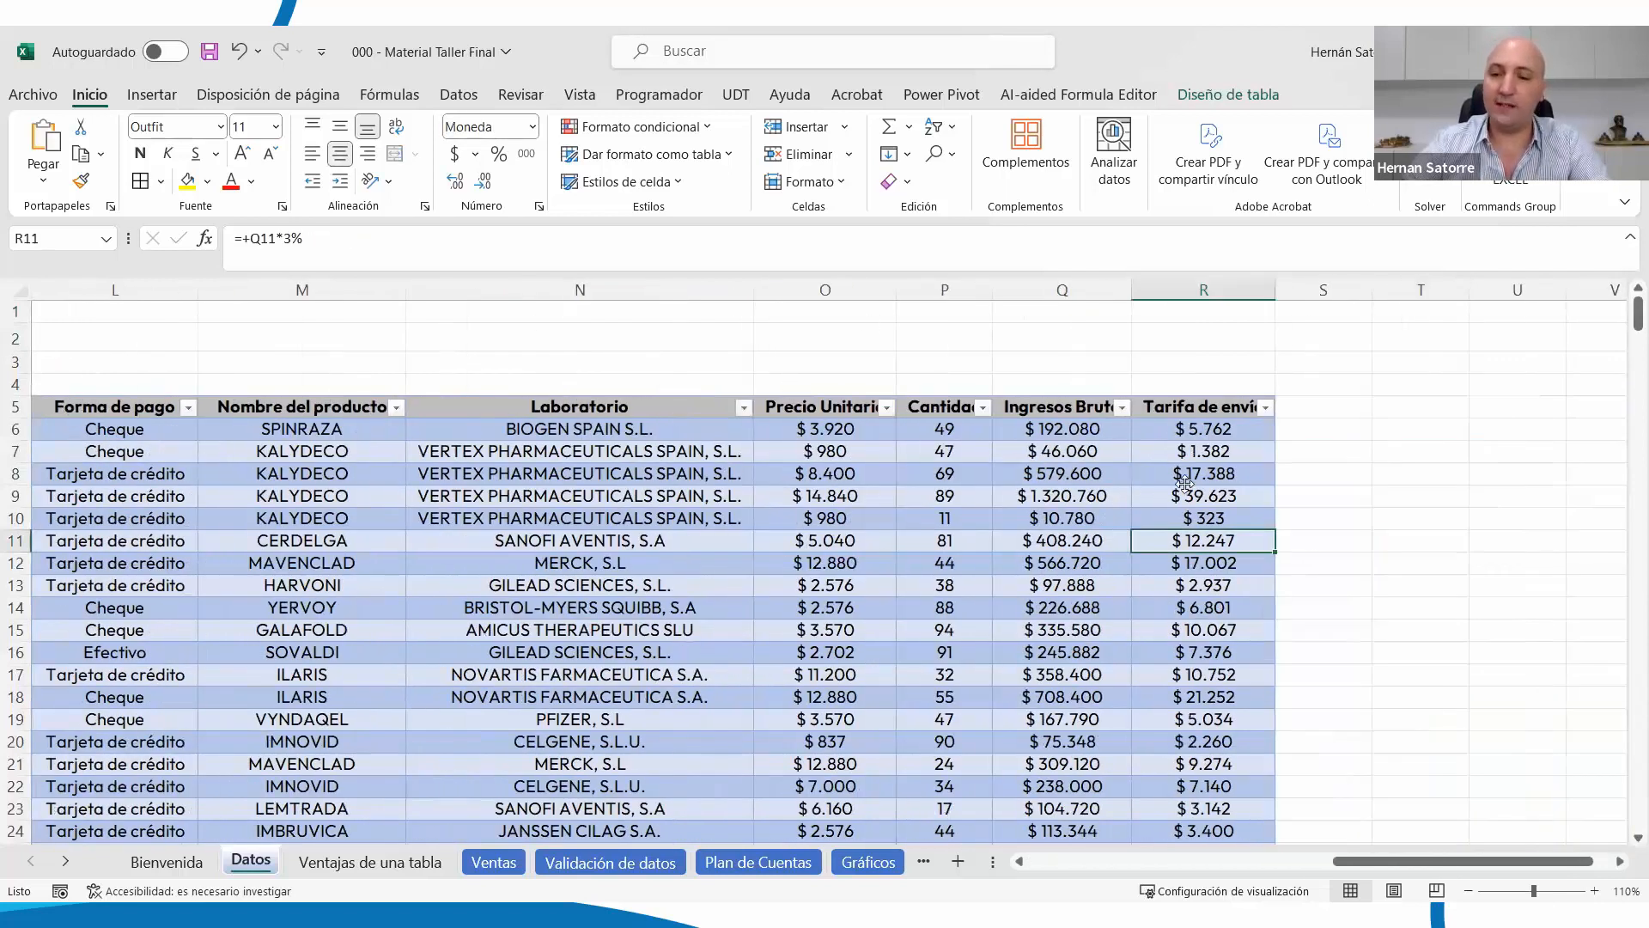
{"action": "left_click", "coordinate": [1307, 403]}
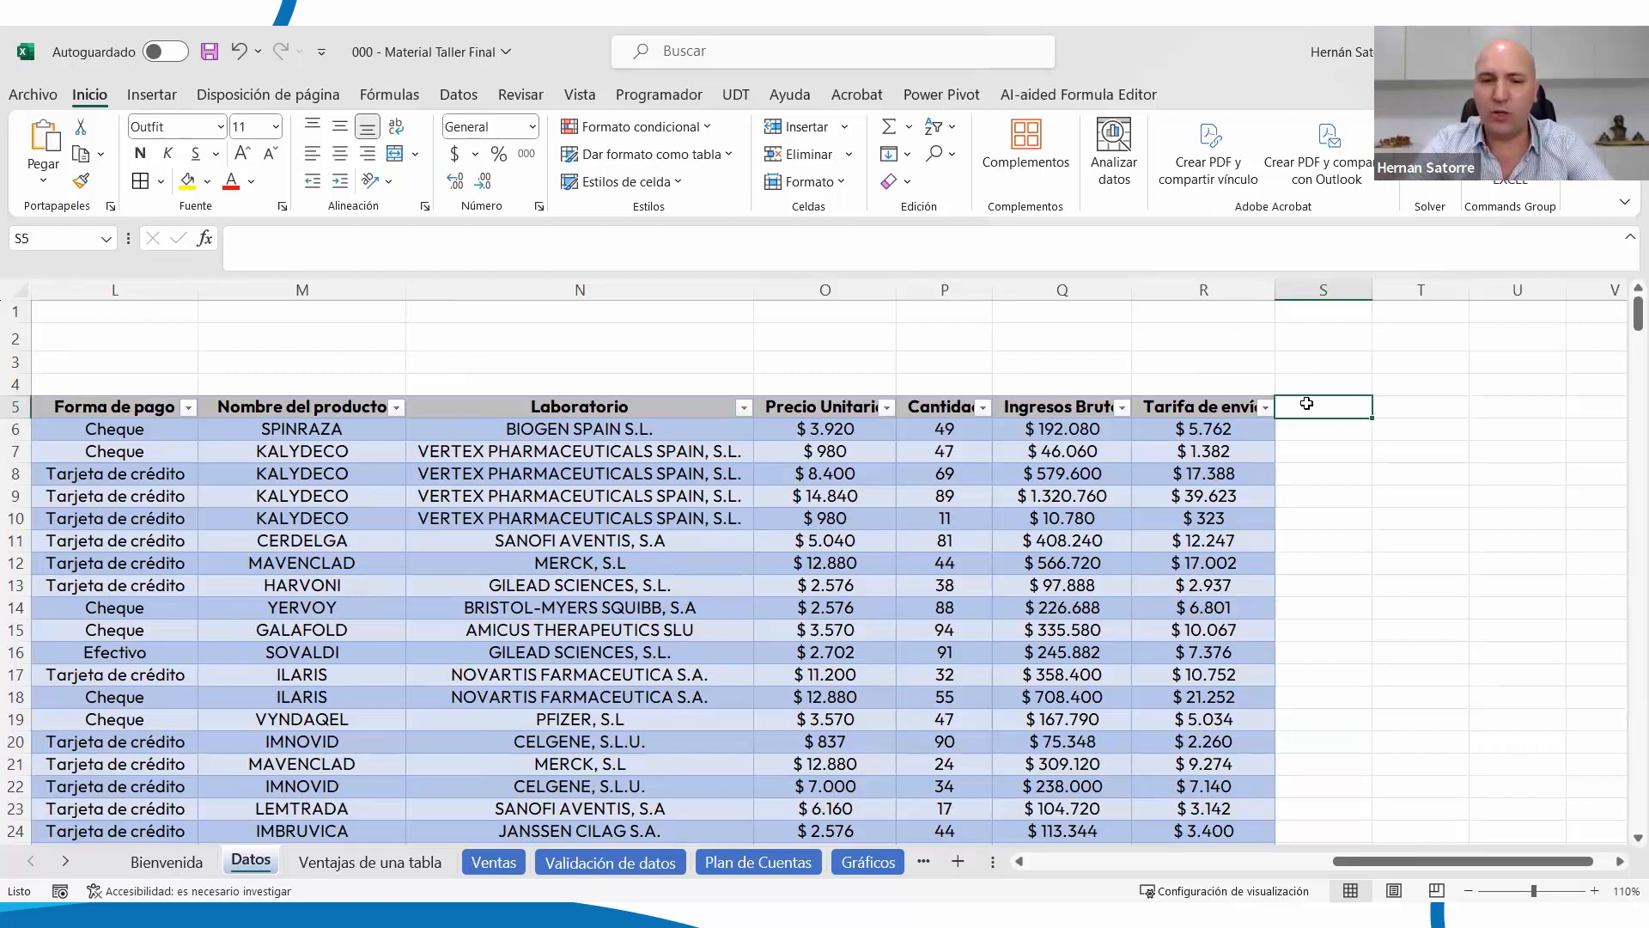
{"action": "type", "text": "Ingreso Neto"}
{"action": "key", "text": "Return"}
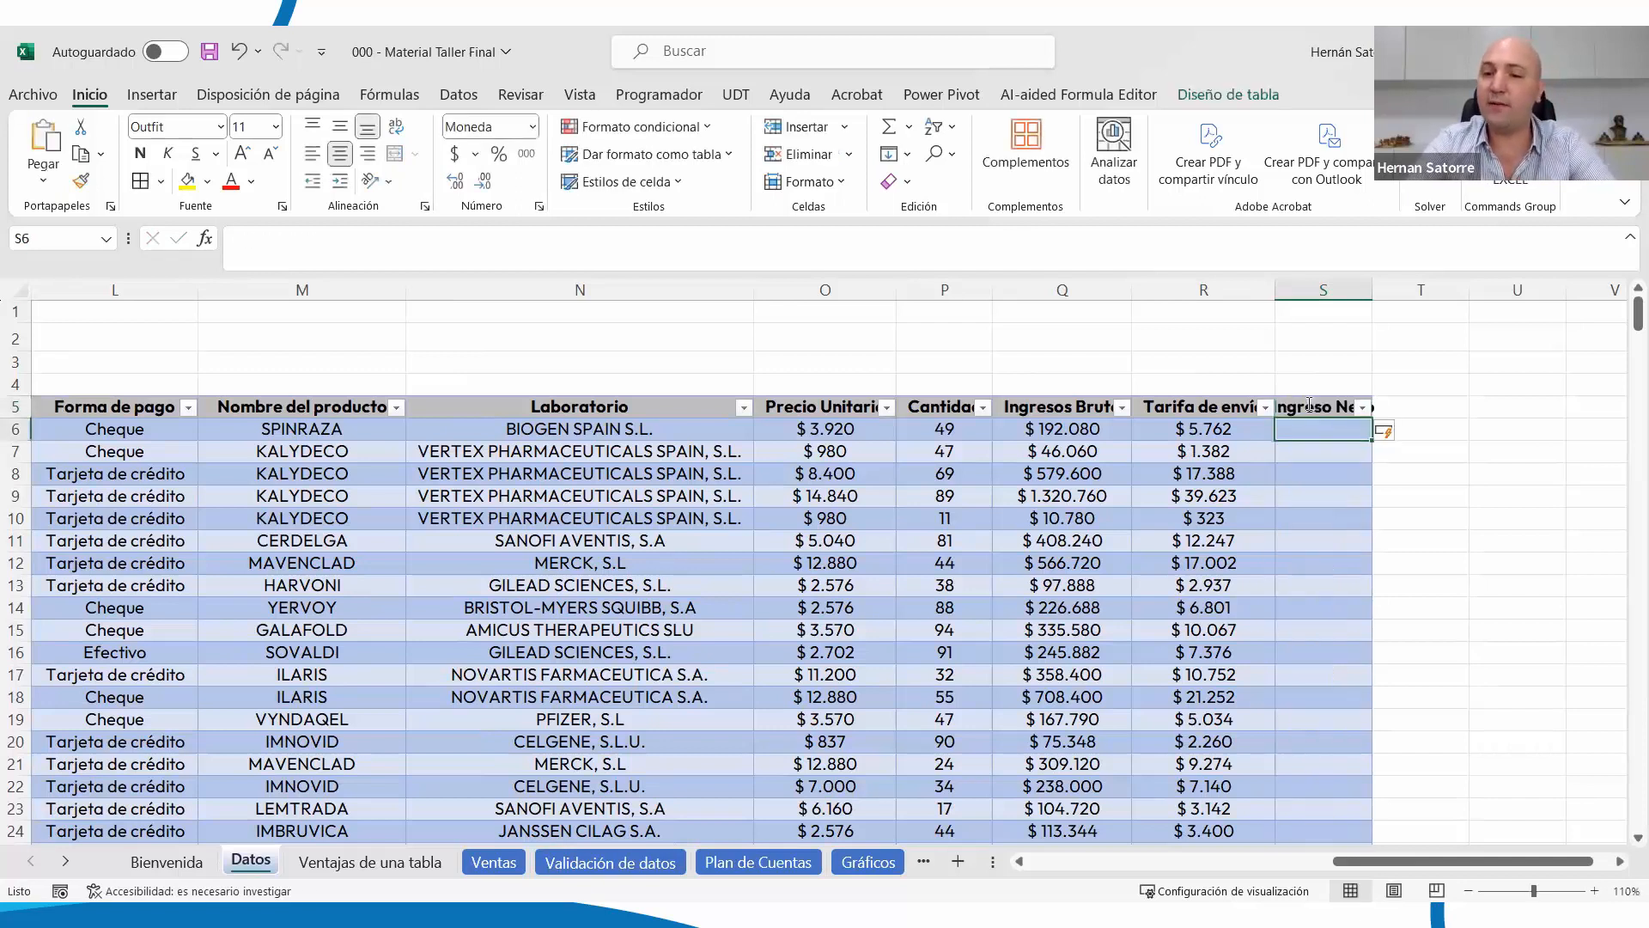
{"action": "left_click_drag", "start_coordinate": [1372, 290], "coordinate": [1407, 300]}
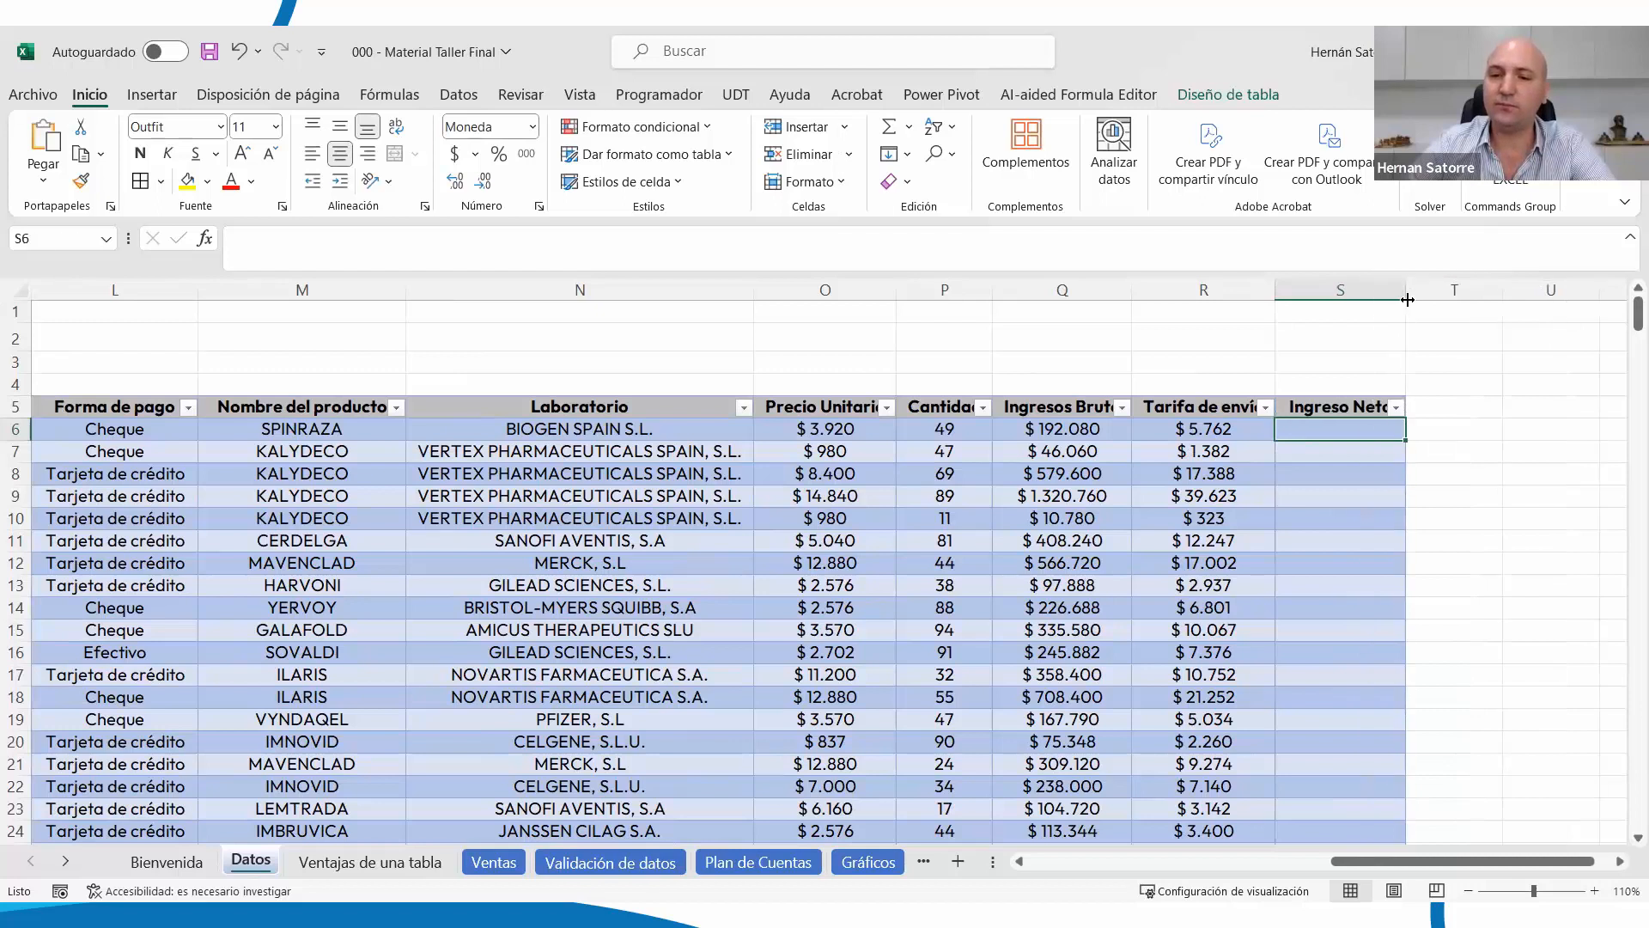
Enter +[@[Ingresos Bruto]]-[@[Tarifa de envío]] in S6 and overwrite all cells of the Ingreso Neto column with this formula
{"action": "left_click", "coordinate": [1052, 435]}
{"action": "left_click", "coordinate": [1175, 430]}
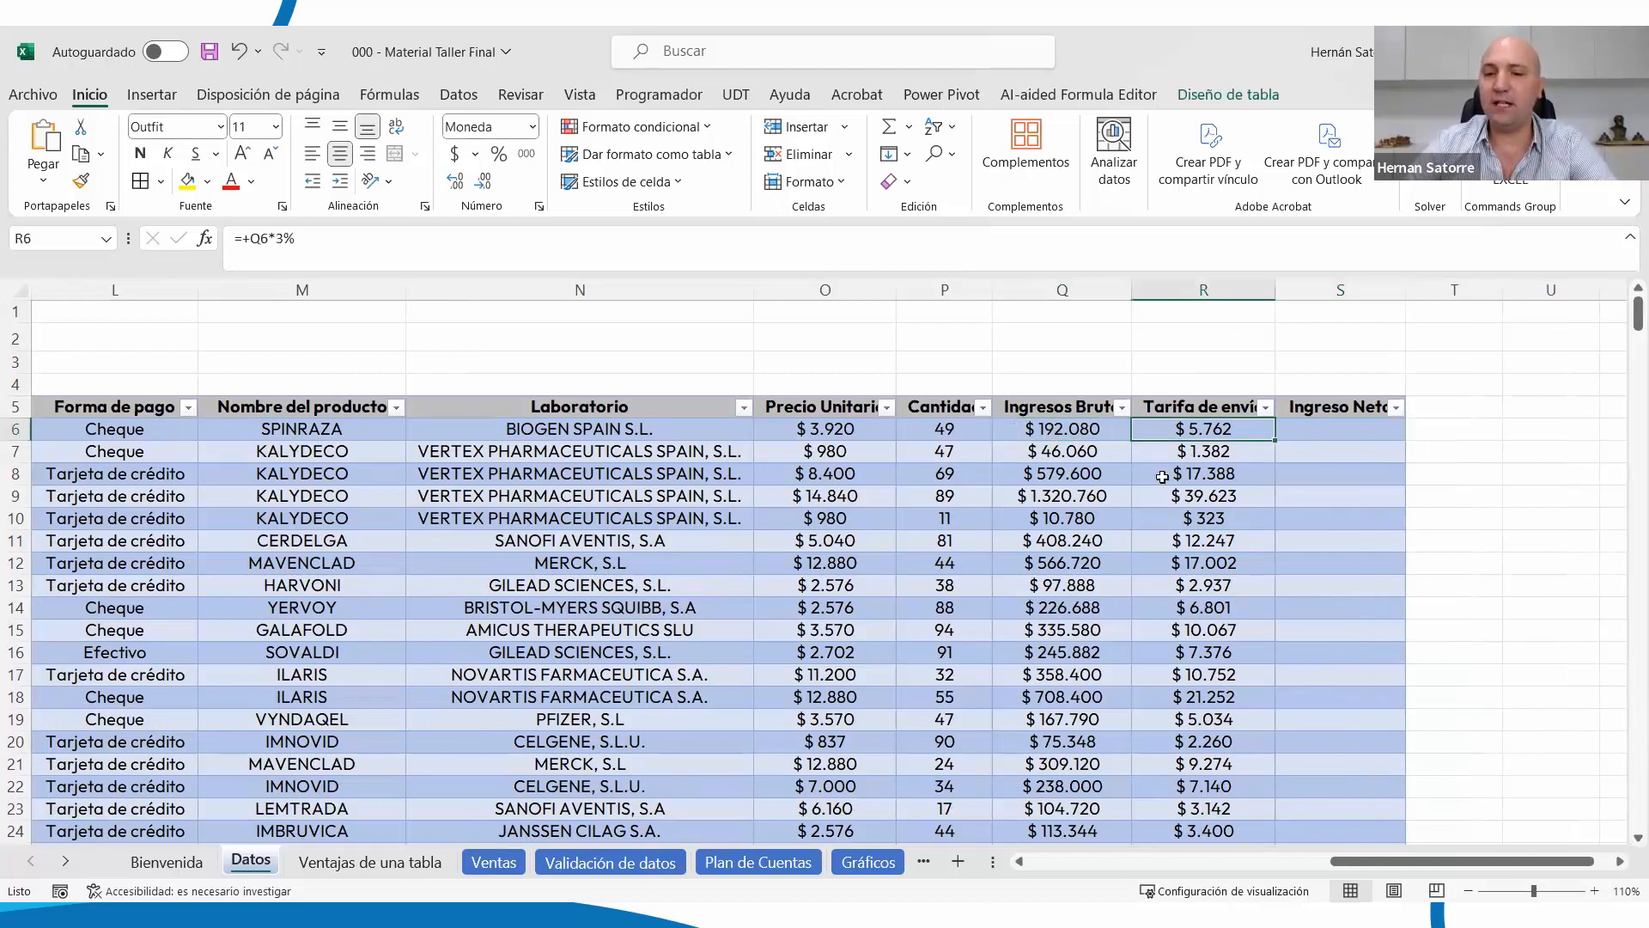
{"action": "left_click", "coordinate": [1302, 426]}
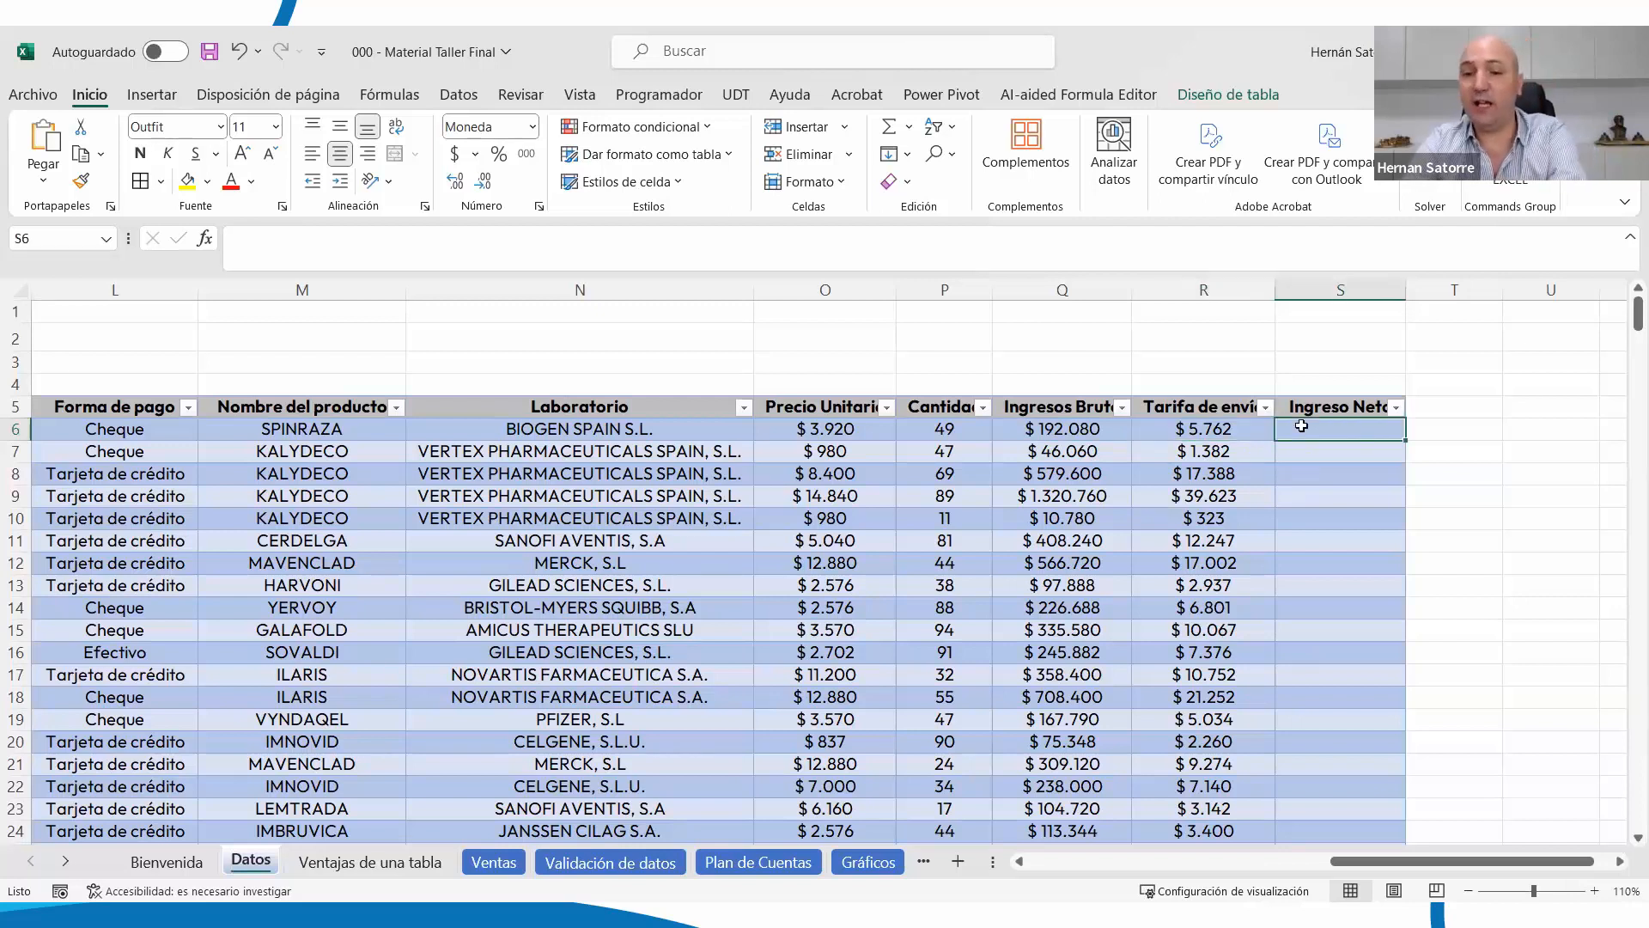
{"action": "type", "text": "+"}
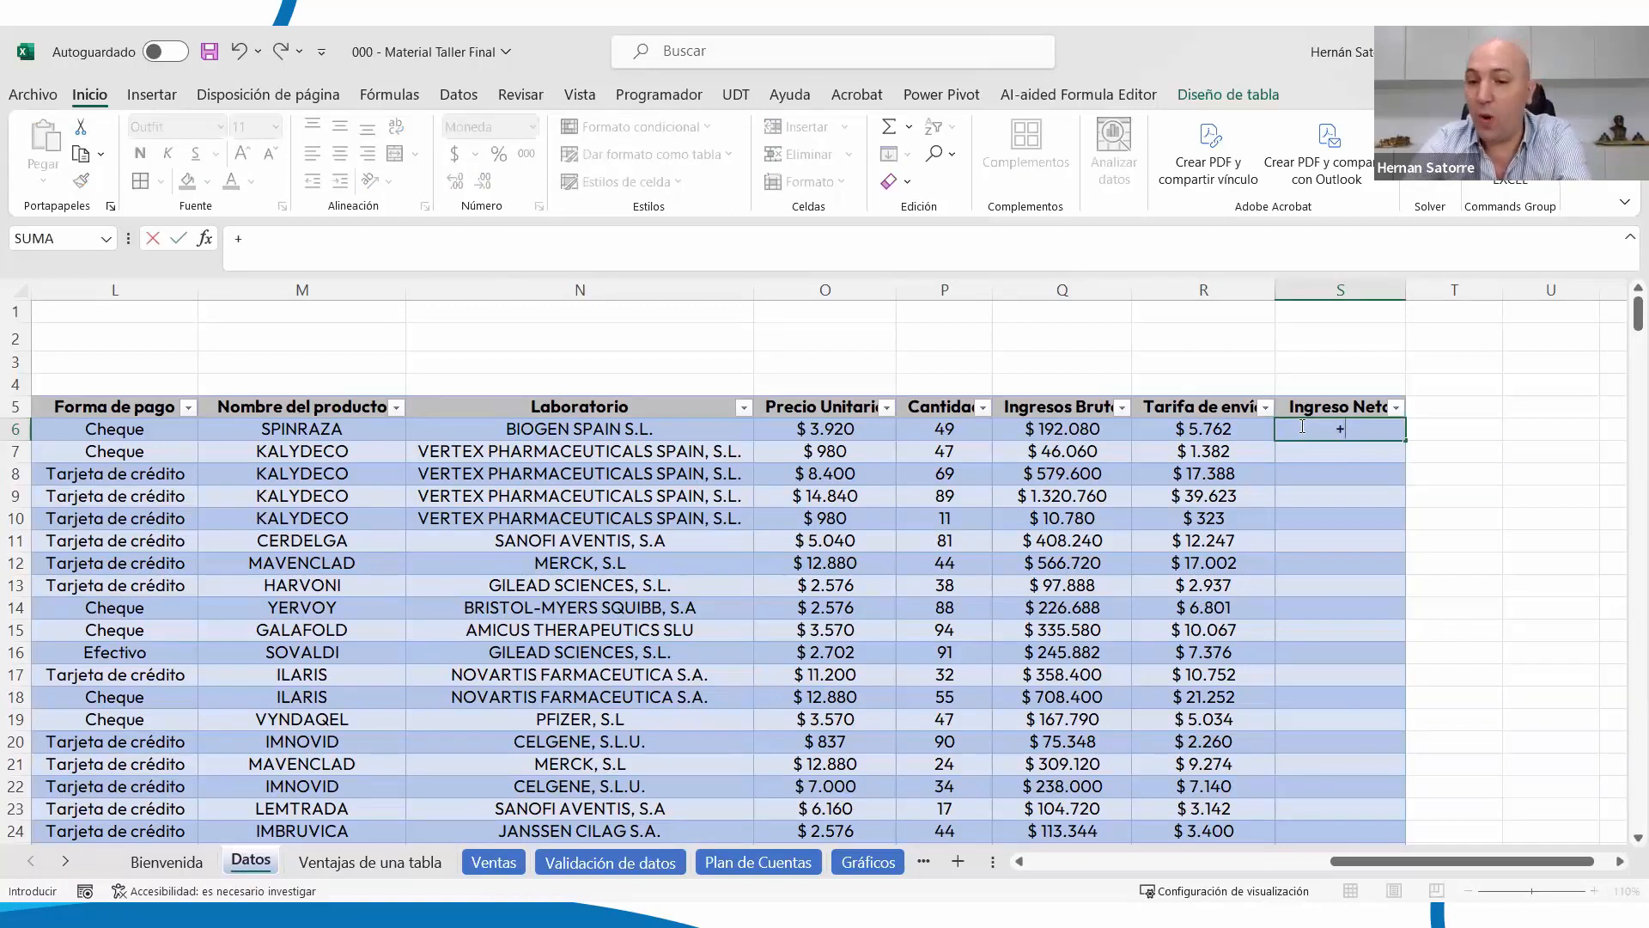
{"action": "key", "text": "Left"}
{"action": "key", "text": "Left"}
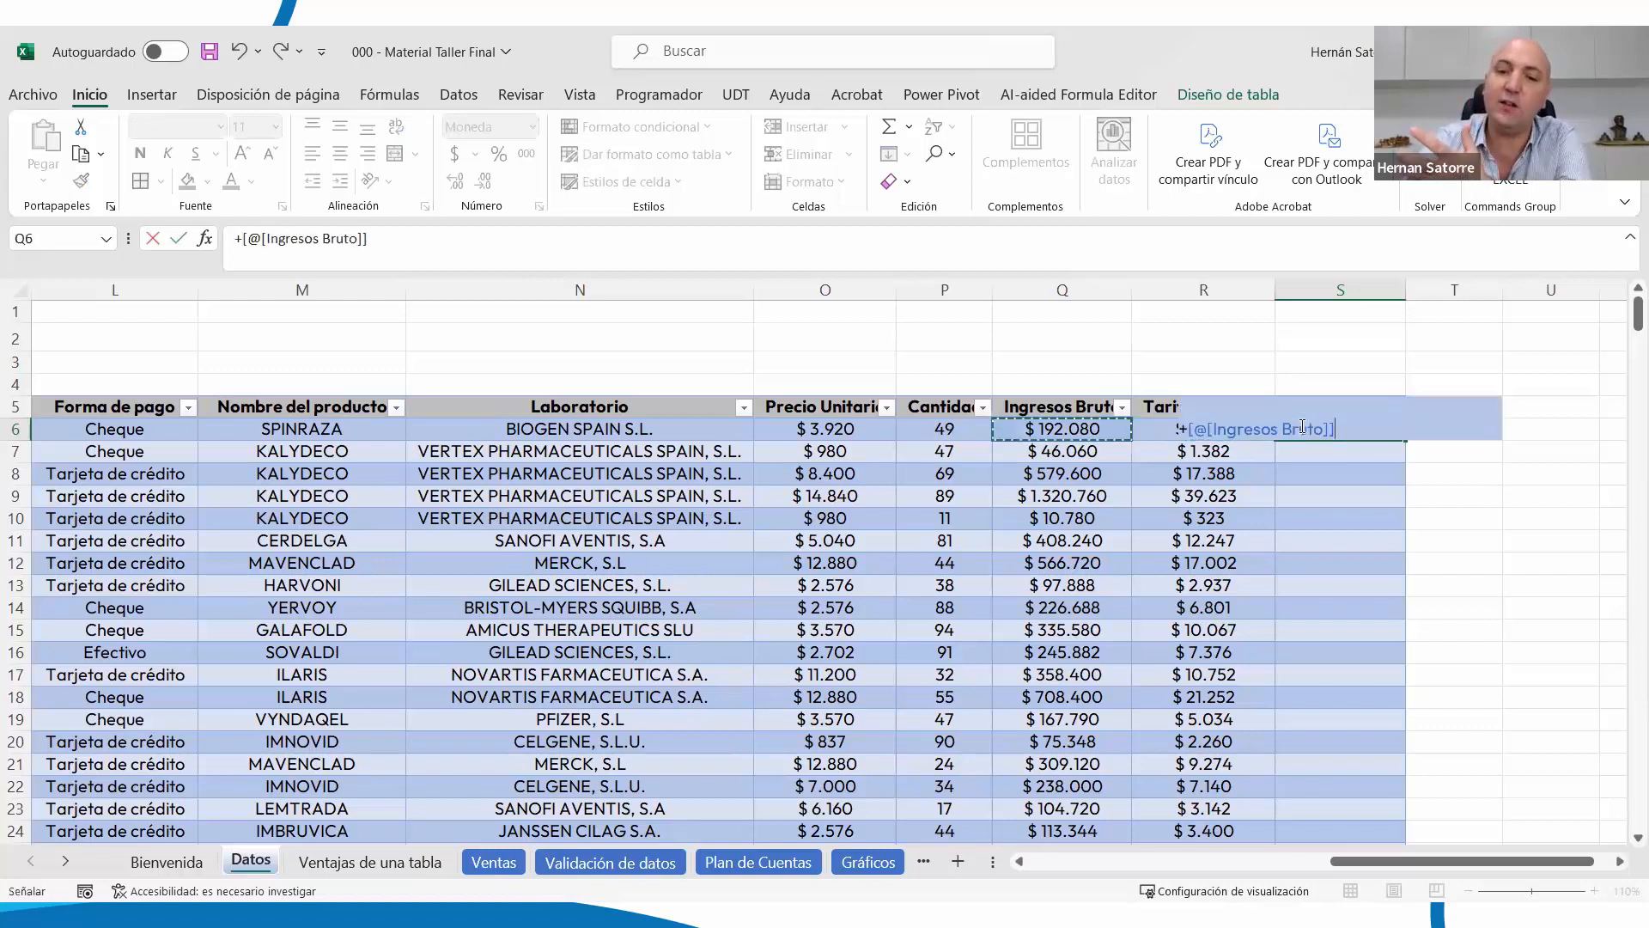
{"action": "type", "text": "-"}
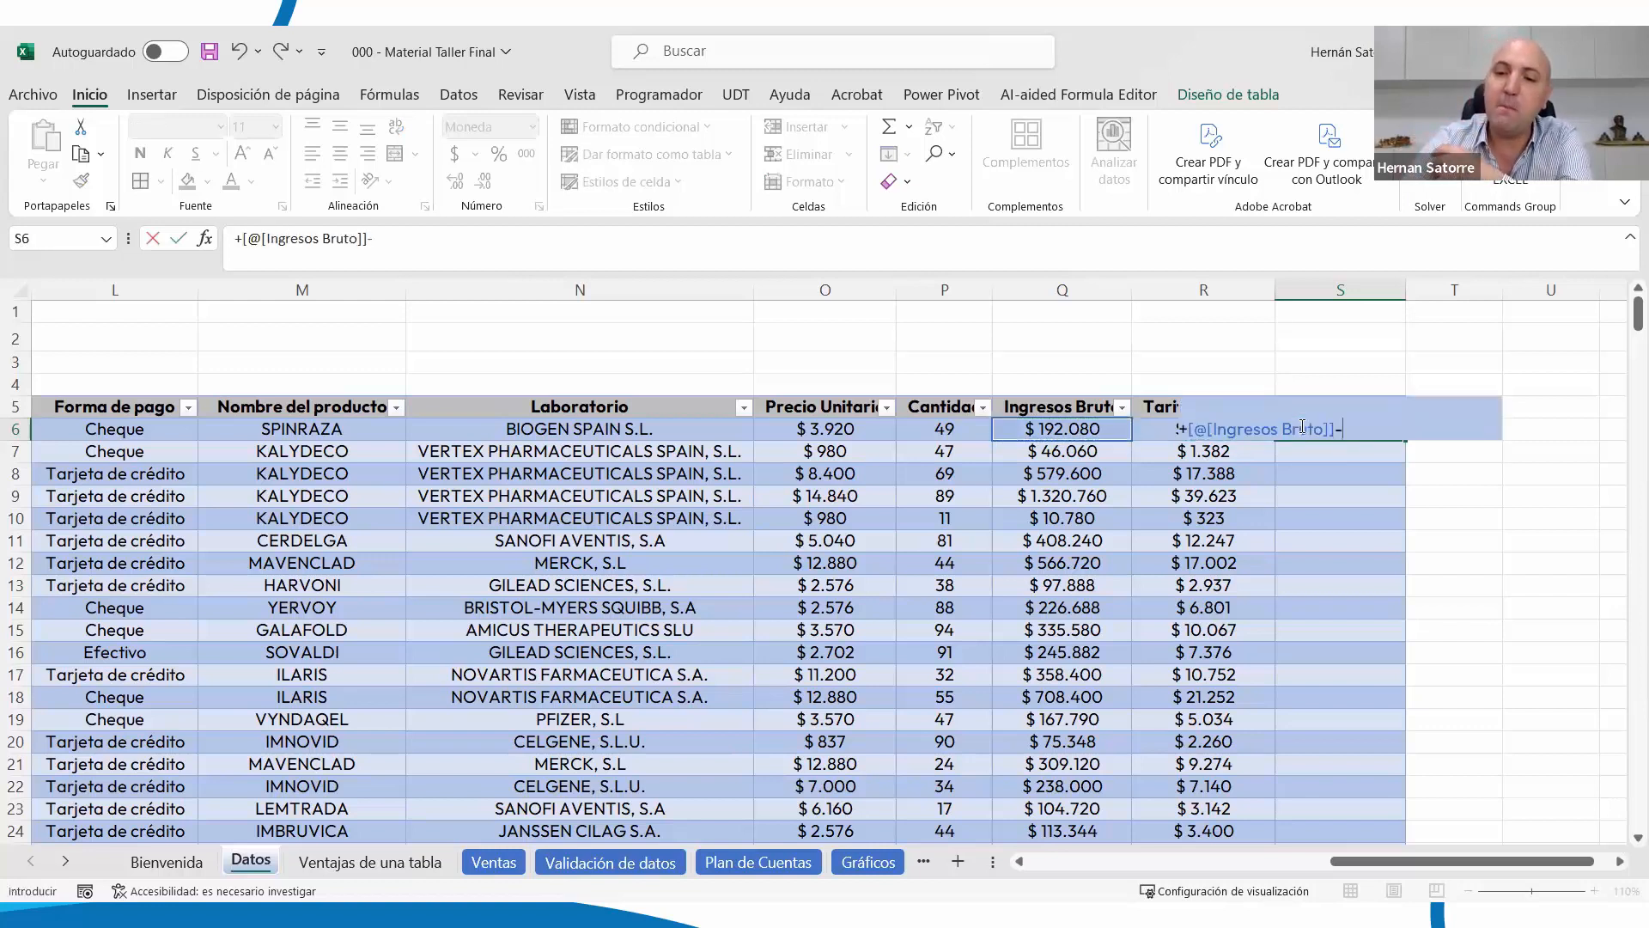
{"action": "key", "text": "Left"}
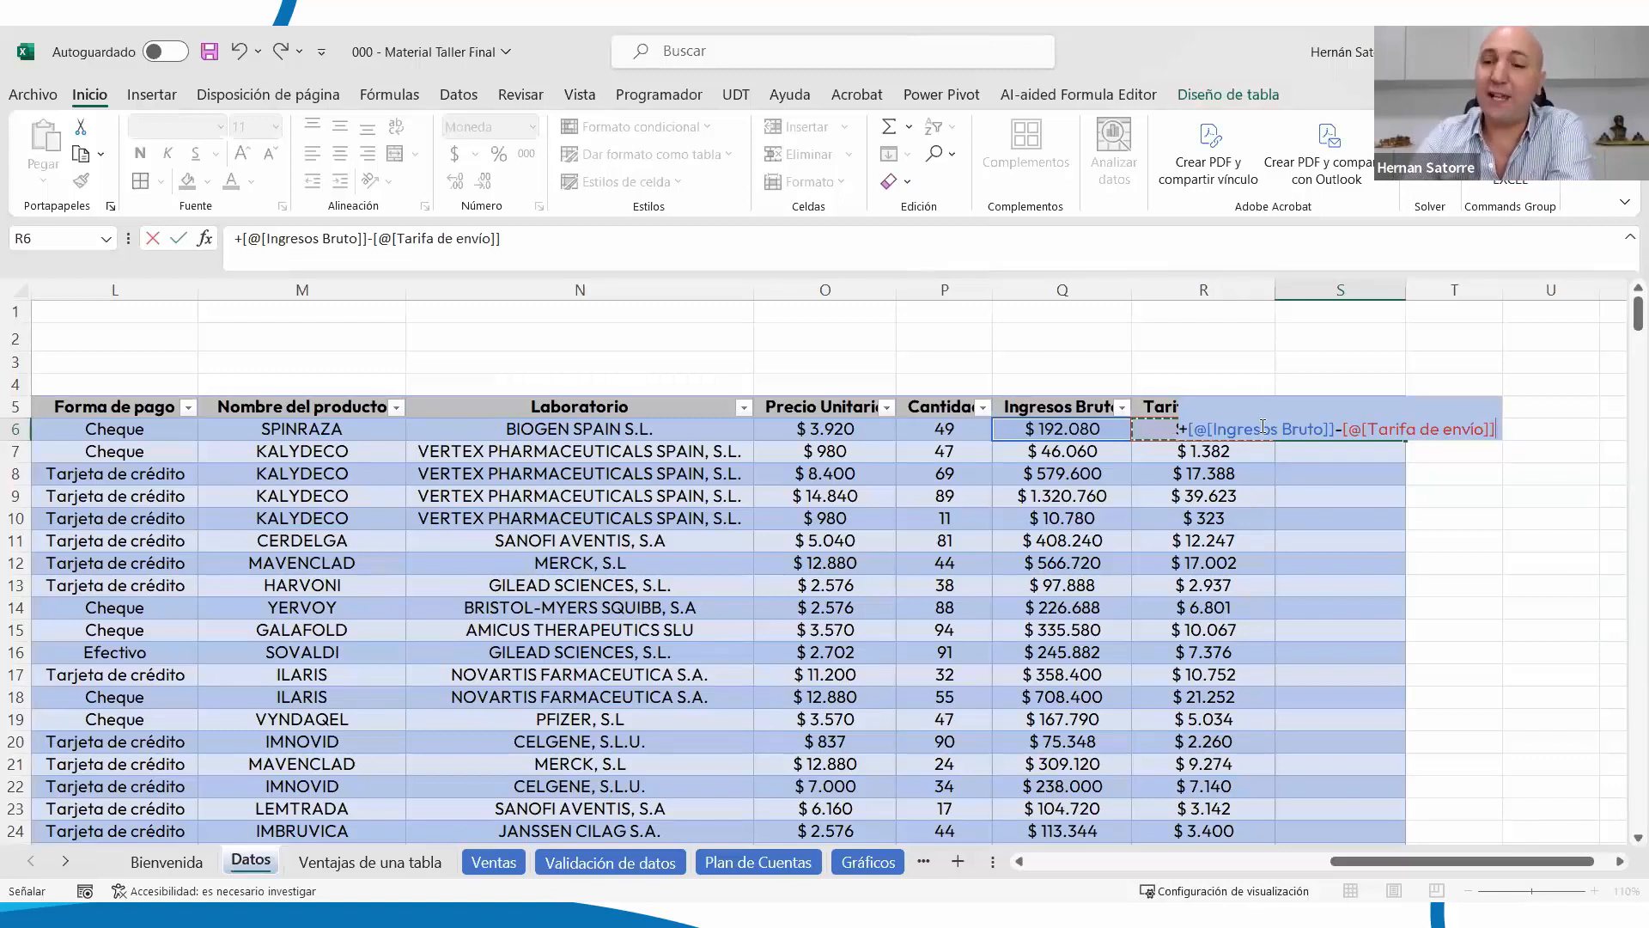
{"action": "key", "text": "Return"}
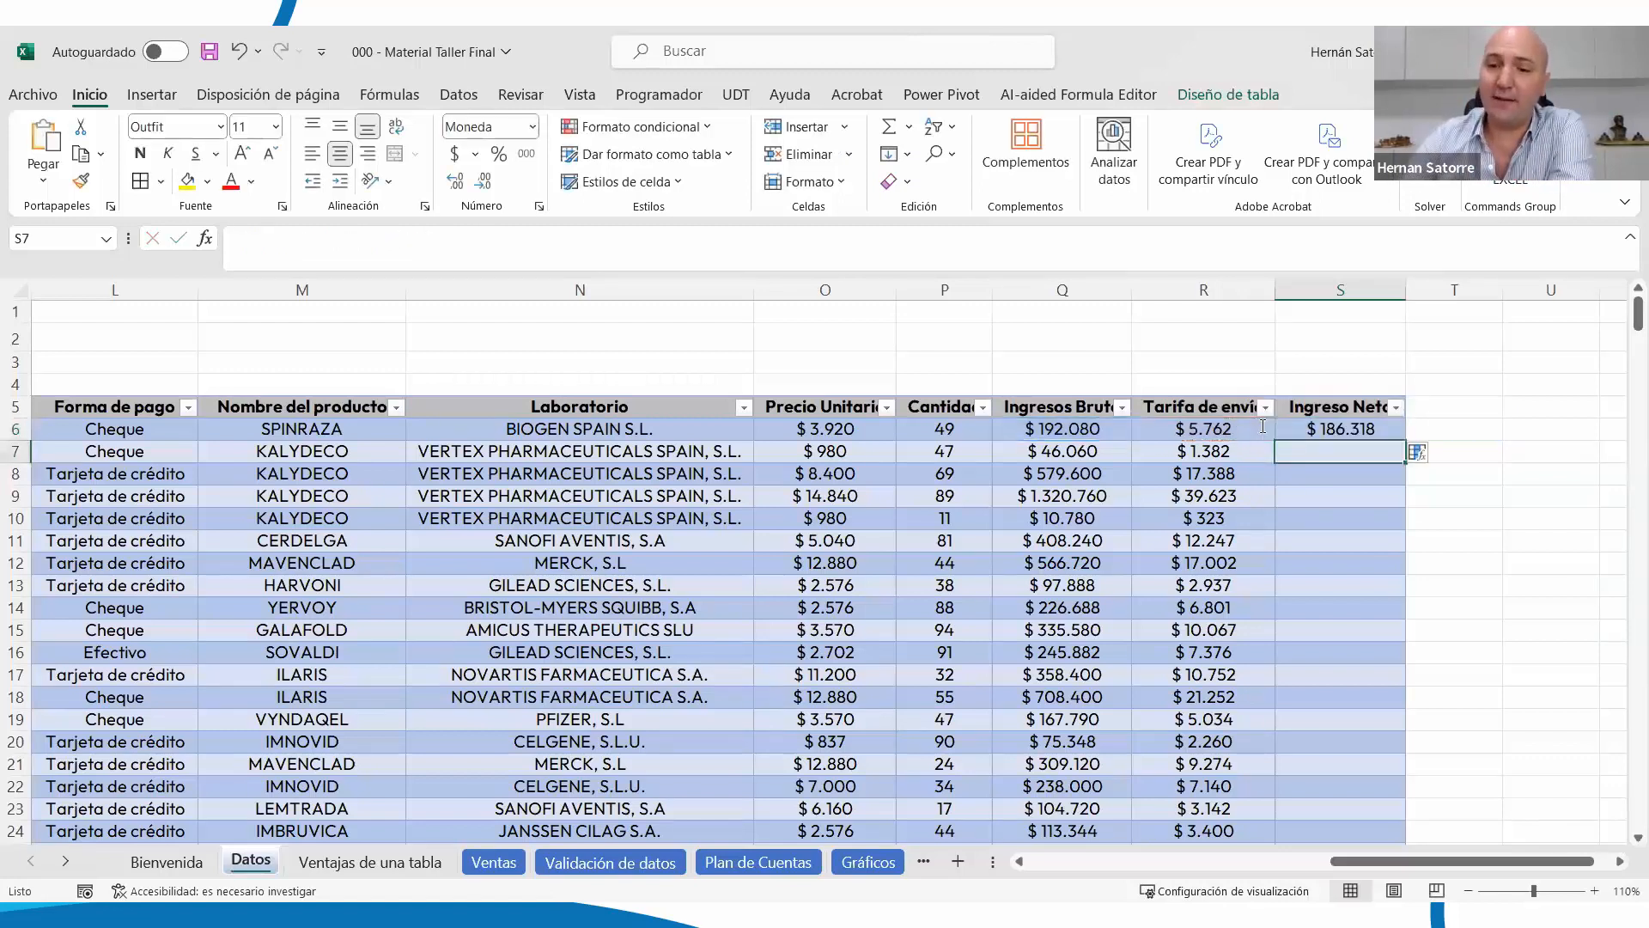
{"action": "left_click", "coordinate": [1430, 458]}
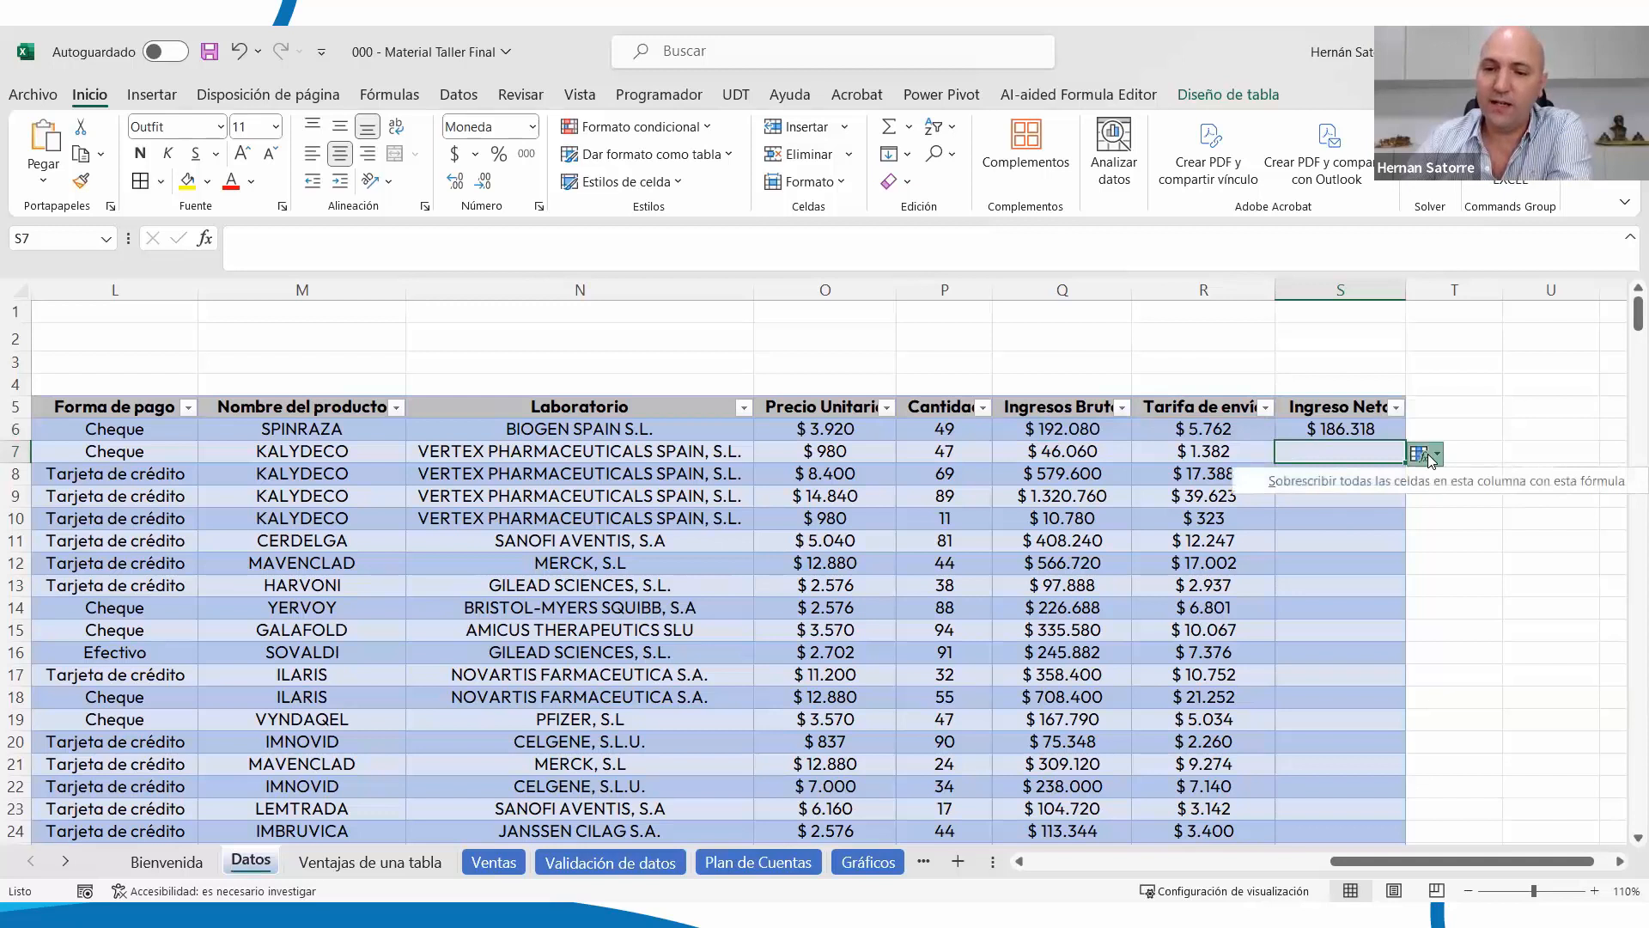
{"action": "left_click", "coordinate": [1470, 485]}
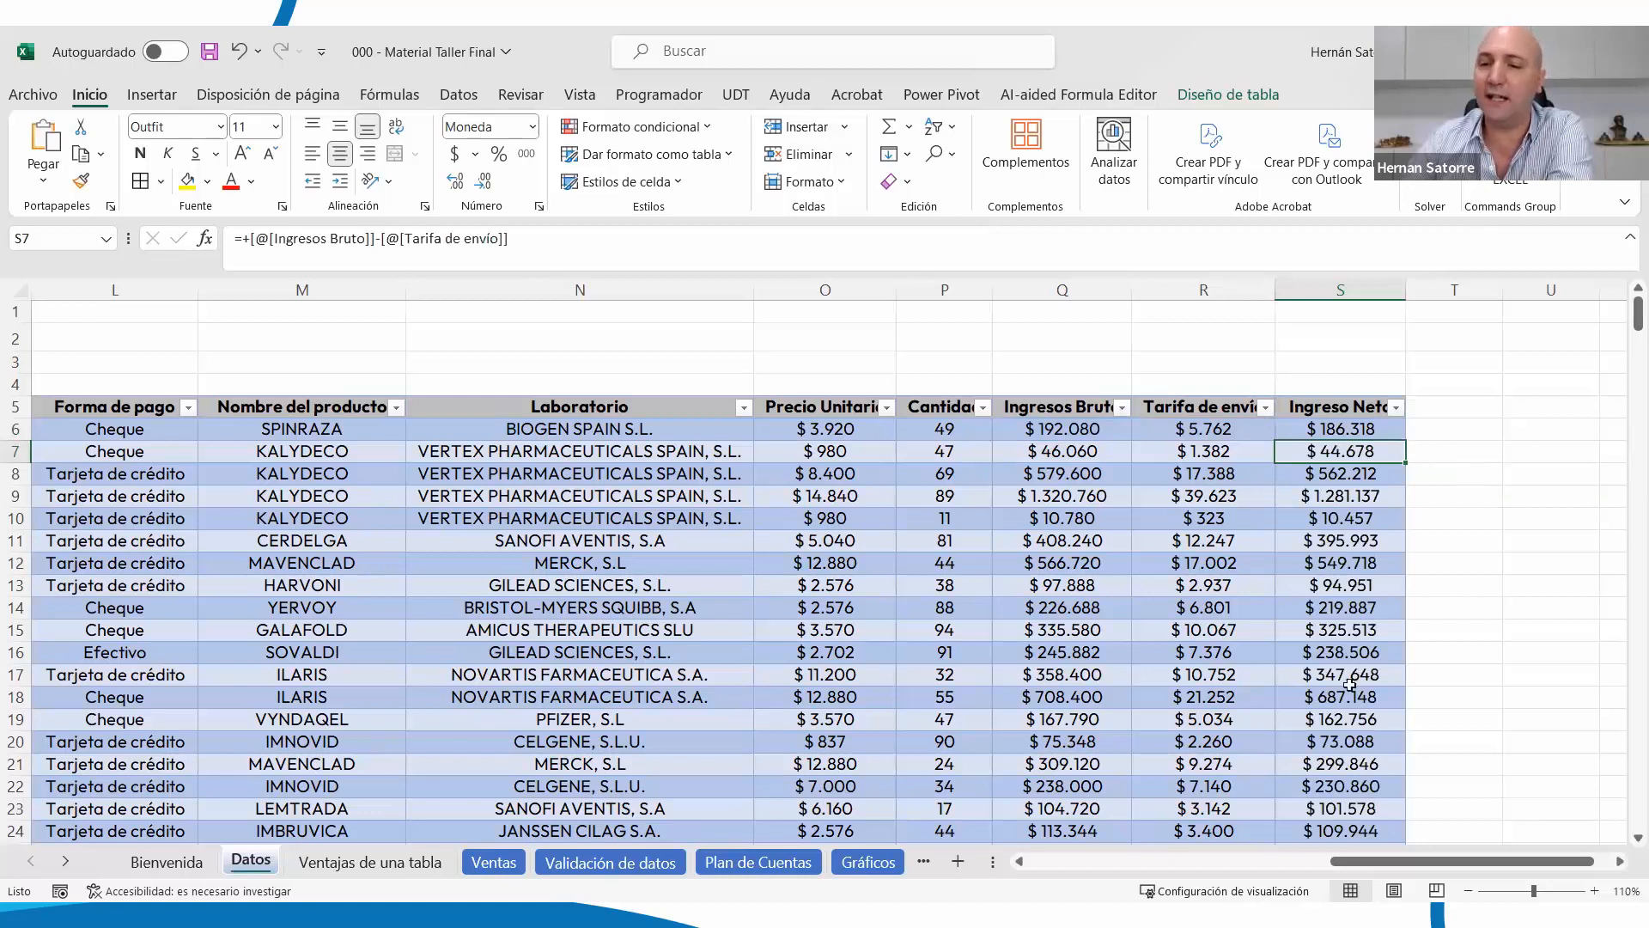
Examine the formula in S11, the filled values down the Ingreso Neto column, and the fill handle of S6
{"action": "left_click", "coordinate": [1338, 542]}
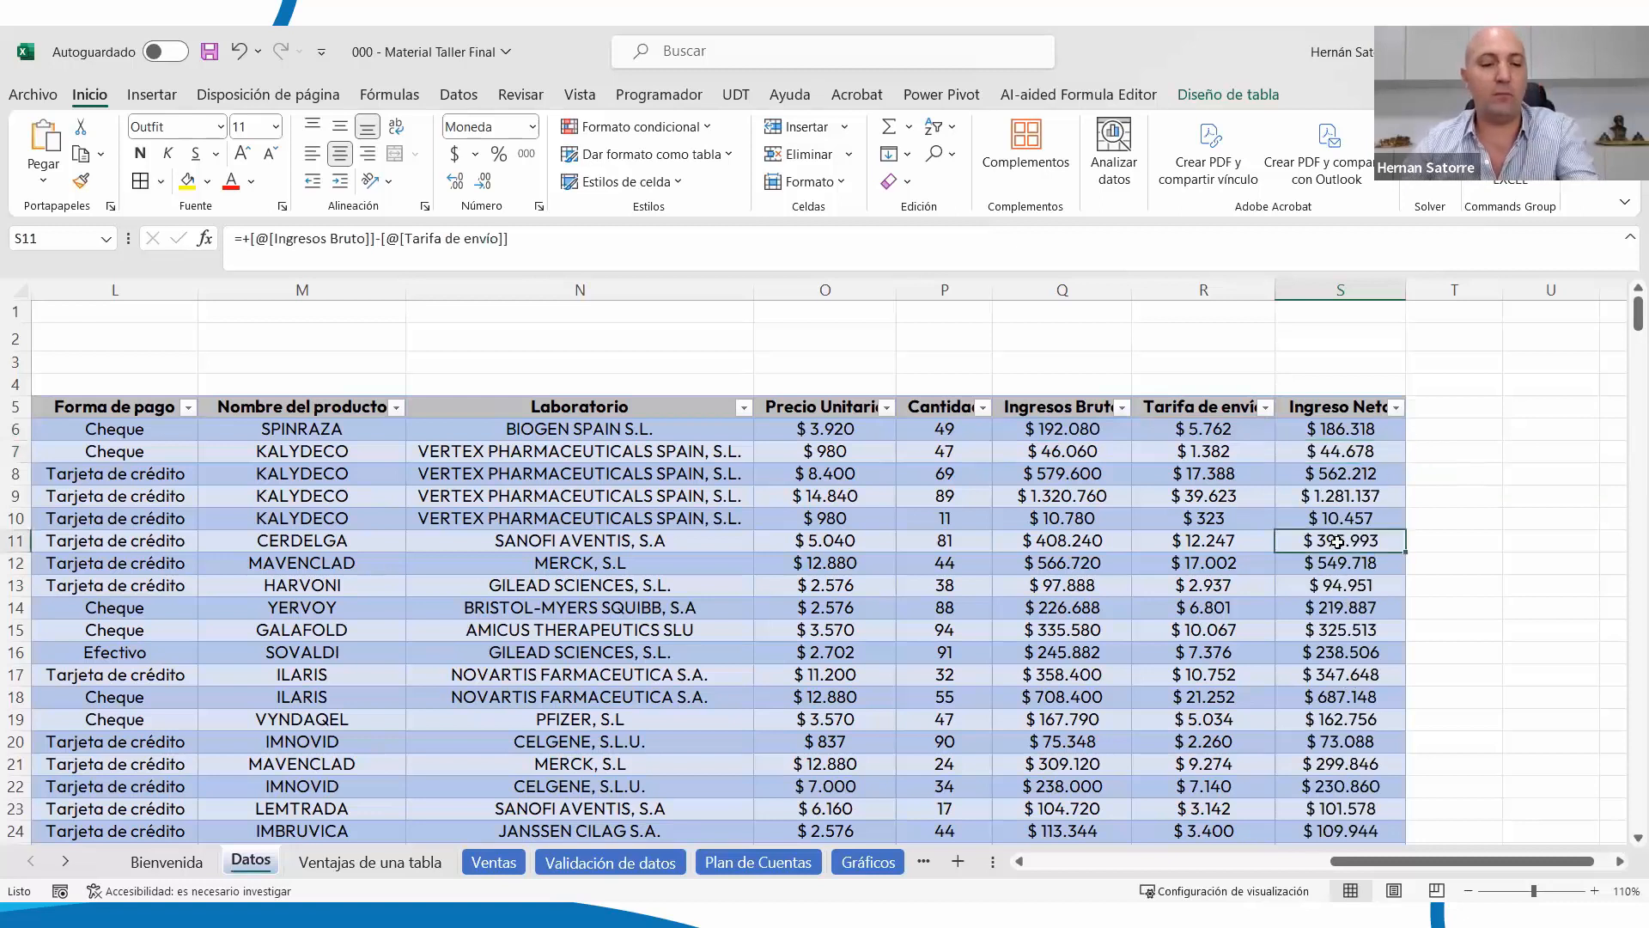
{"action": "double_click", "coordinate": [1337, 542]}
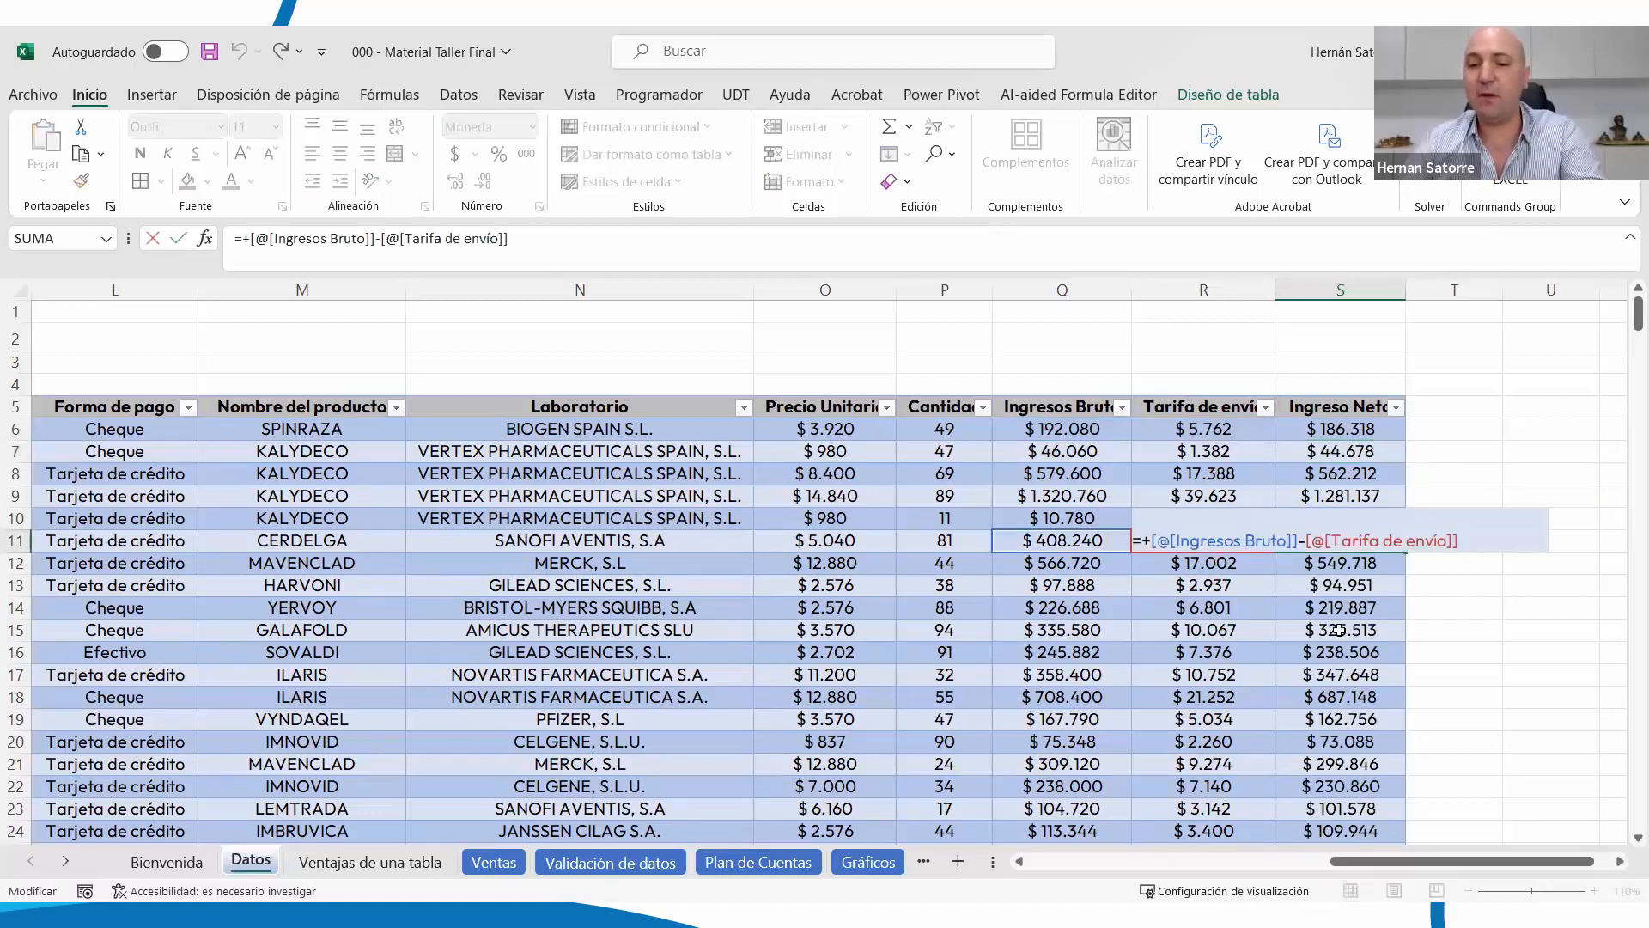
{"action": "key", "text": "Escape"}
{"action": "scroll", "coordinate": [1339, 618], "scroll_direction": "down", "scroll_amount": 3}
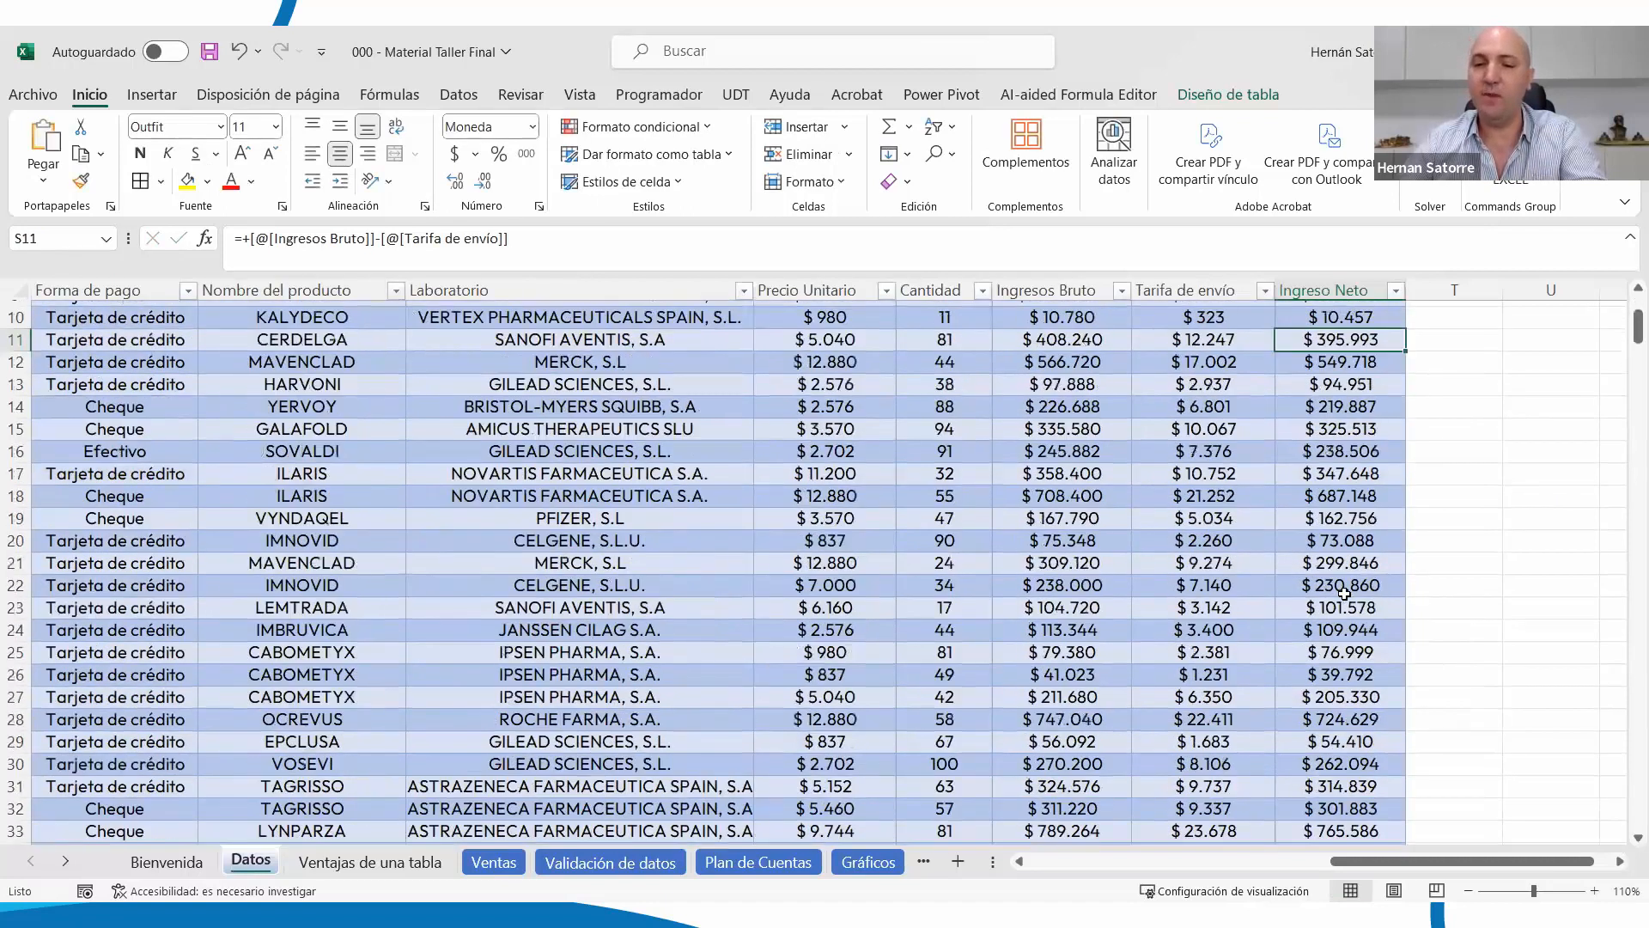
{"action": "scroll", "coordinate": [1344, 593], "scroll_direction": "up", "scroll_amount": 3}
{"action": "left_click", "coordinate": [1372, 438]}
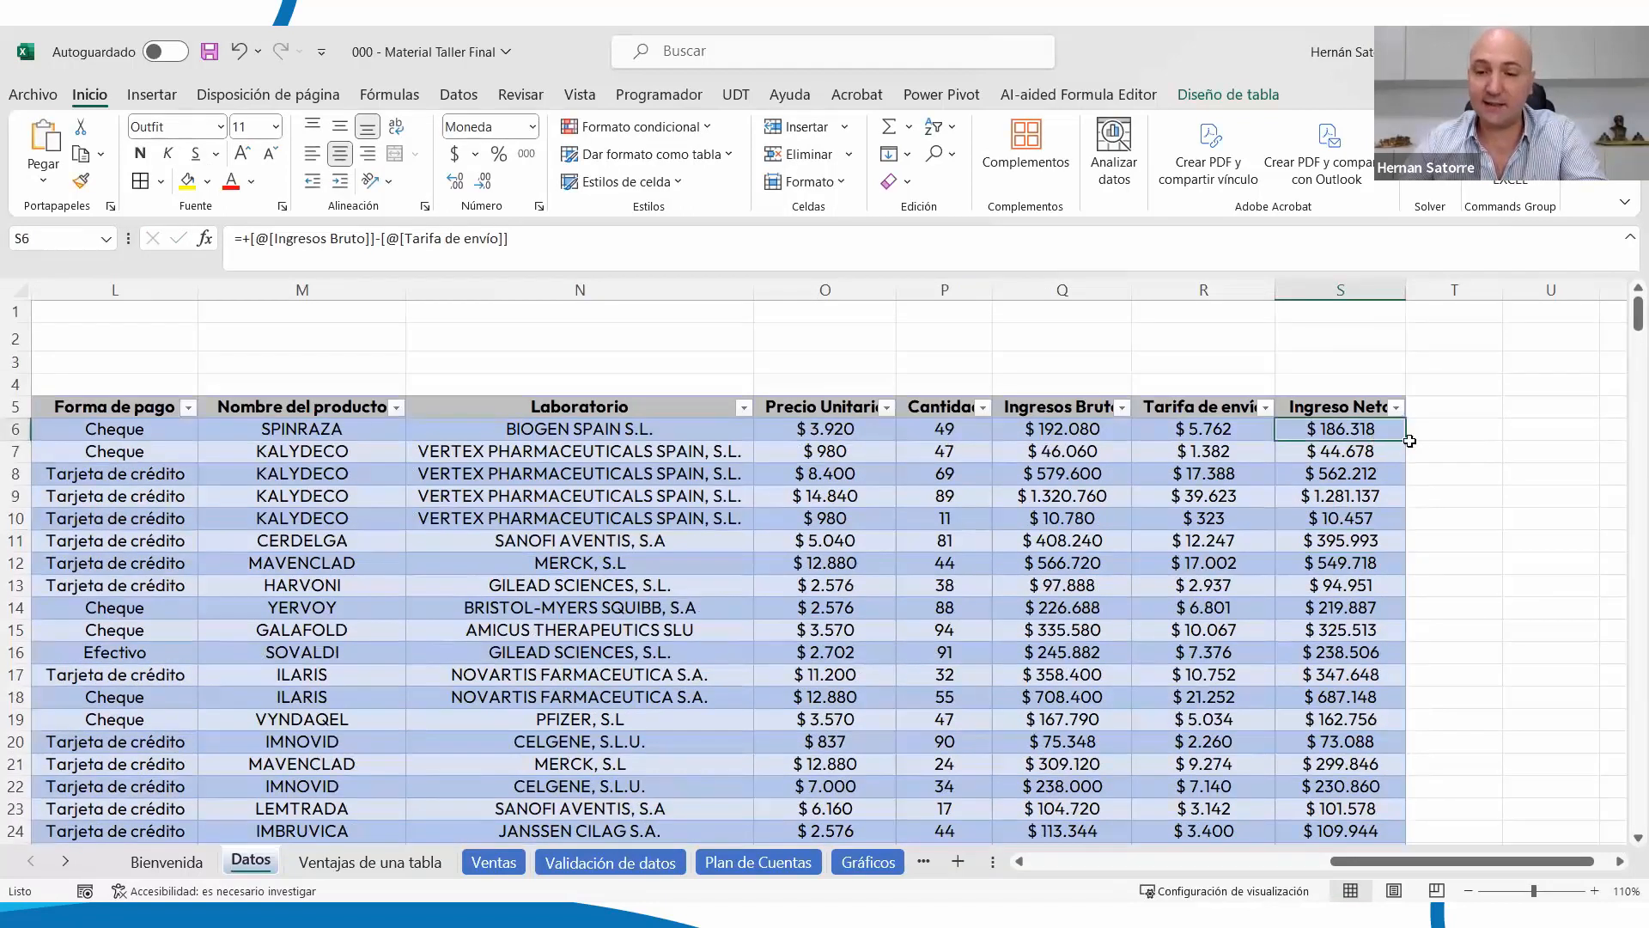
{"action": "left_click_drag", "start_coordinate": [1406, 439], "coordinate": [1402, 477]}
{"action": "left_click_drag", "start_coordinate": [1398, 685], "coordinate": [1381, 442]}
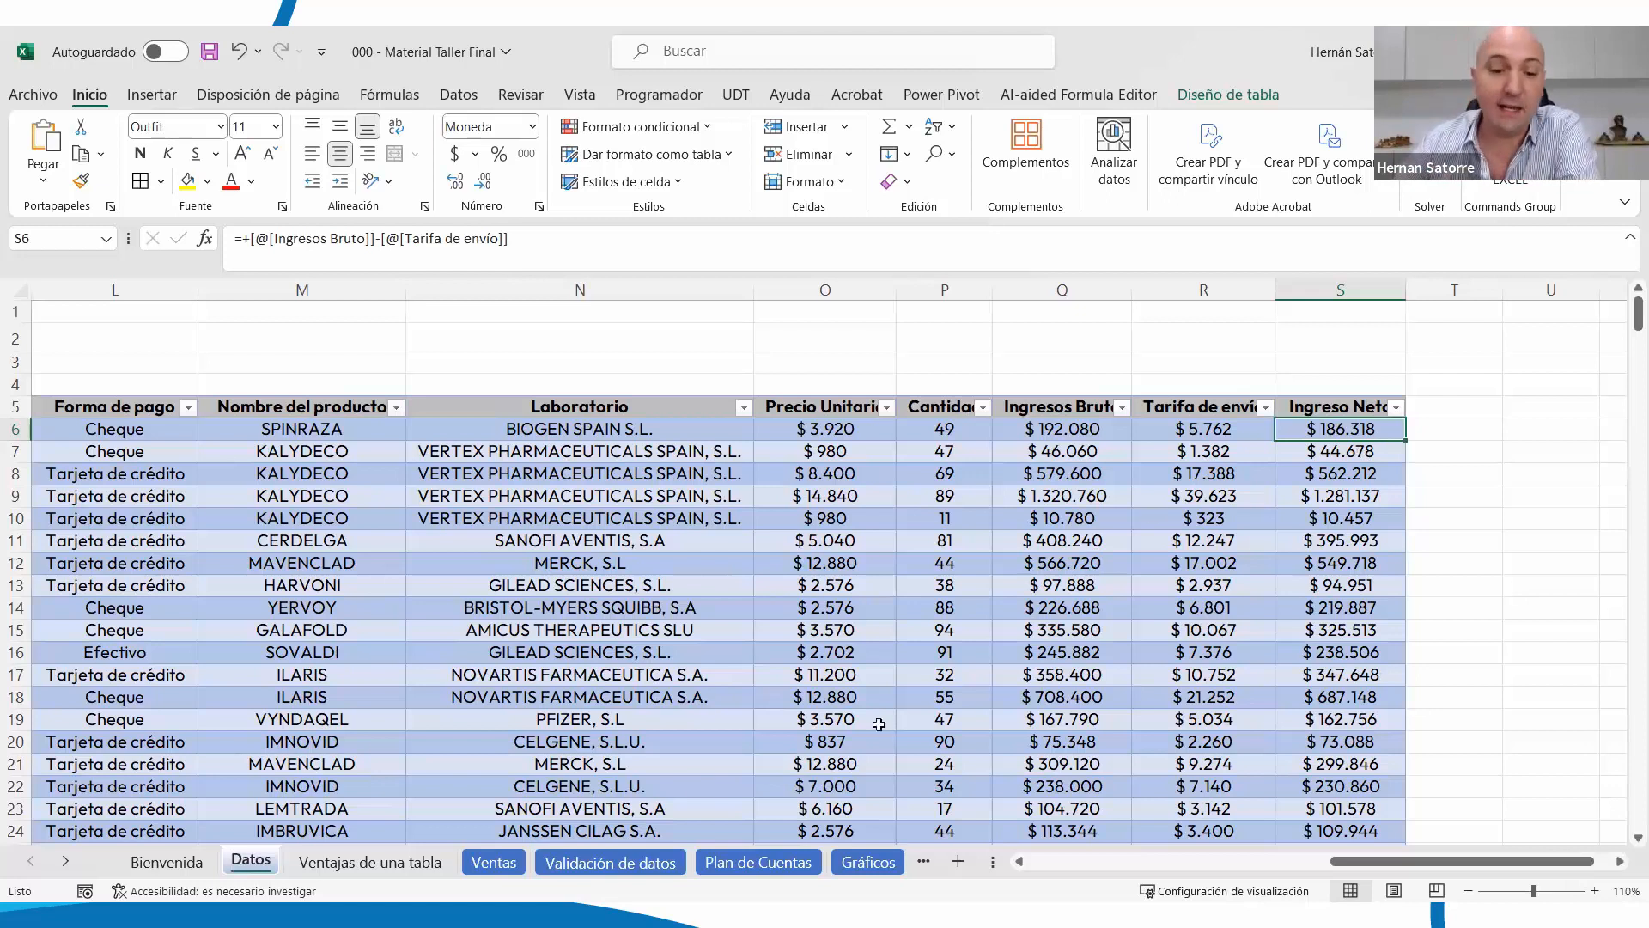
Lower the covering rectangle on the Ventajas de una tabla sheet to uncover the fourth advantage
{"action": "left_click", "coordinate": [401, 863]}
{"action": "left_click_drag", "start_coordinate": [353, 520], "coordinate": [352, 551]}
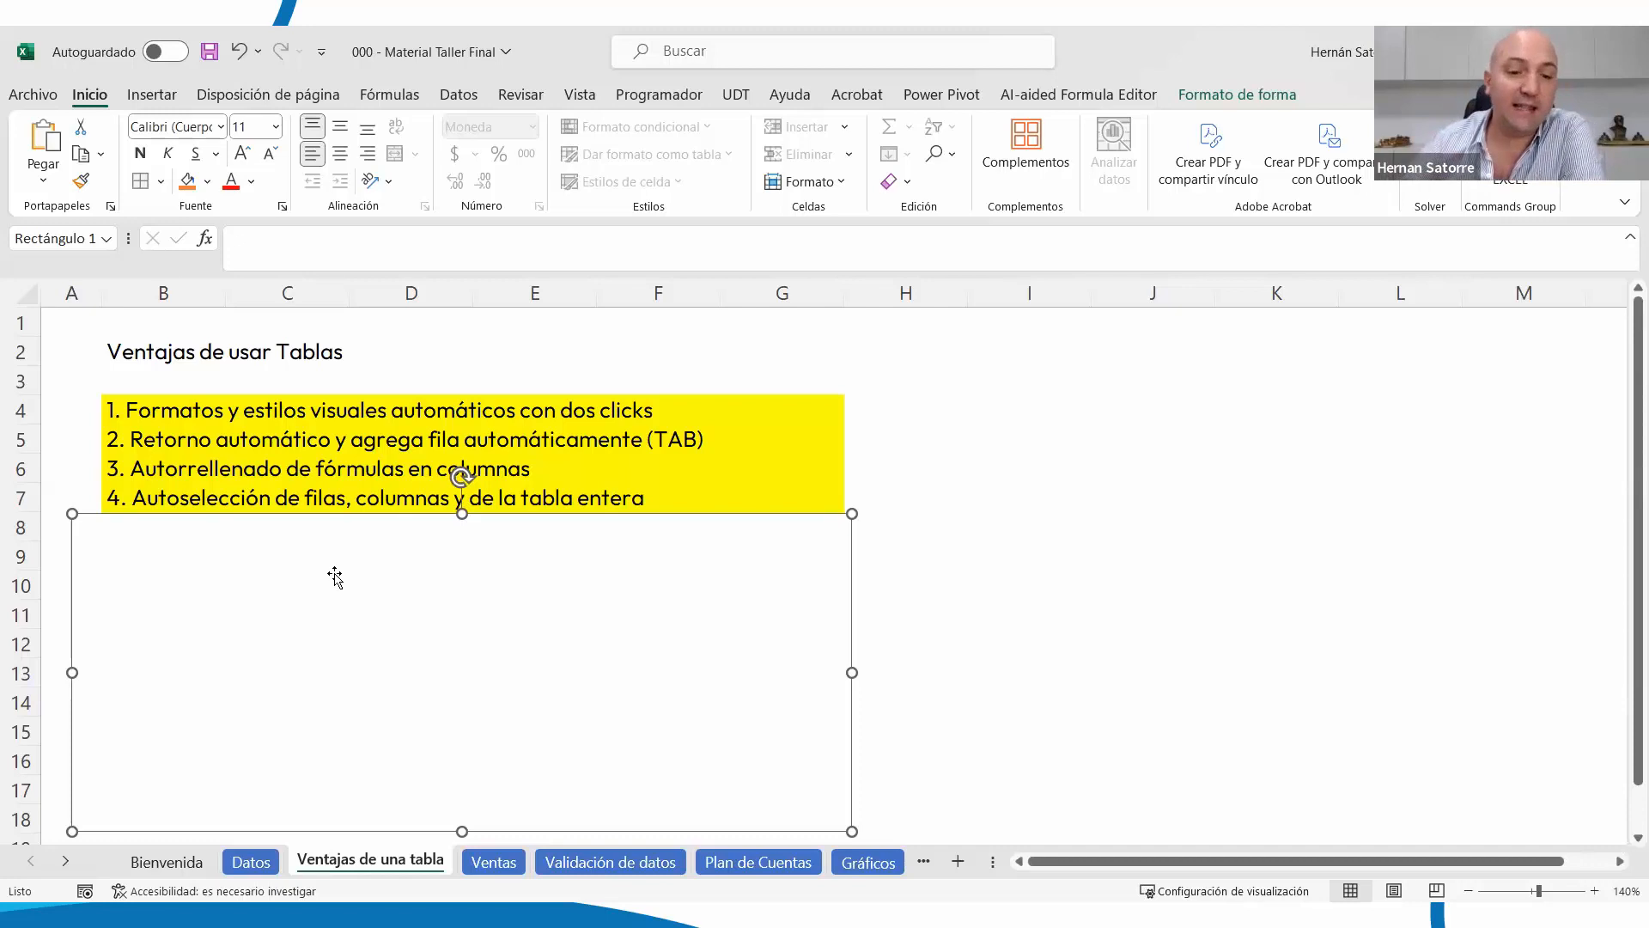
Select the whole Precio Unitario table column, header included, on the Datos sheet
{"action": "left_click", "coordinate": [256, 864]}
{"action": "left_click", "coordinate": [586, 411]}
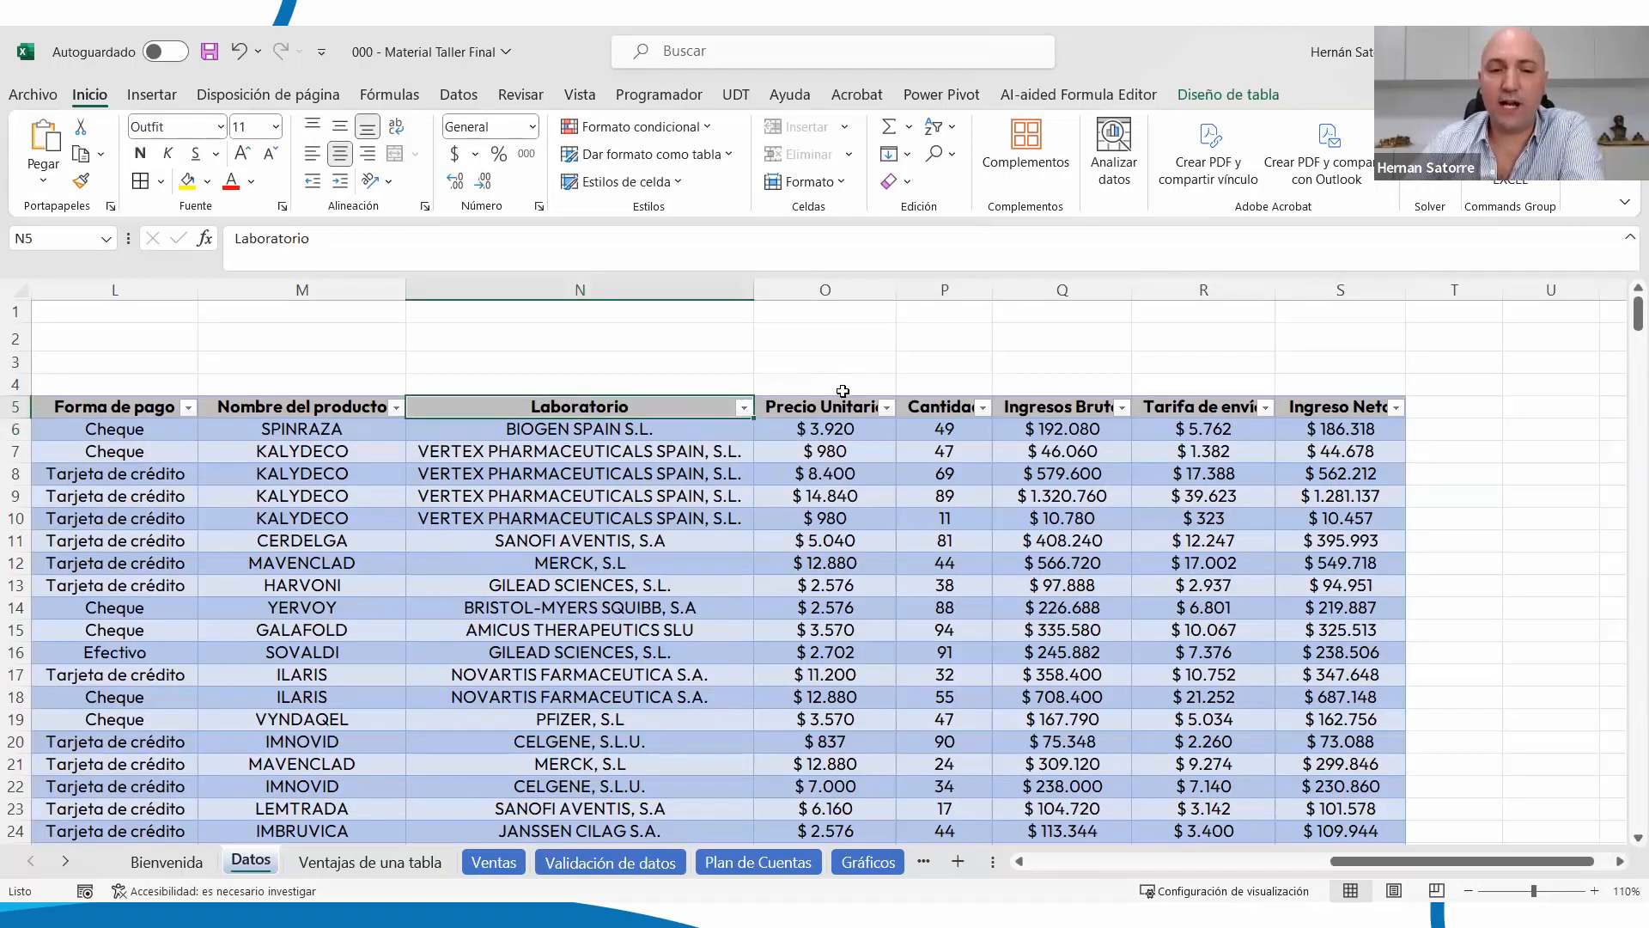
{"action": "left_click", "coordinate": [827, 407]}
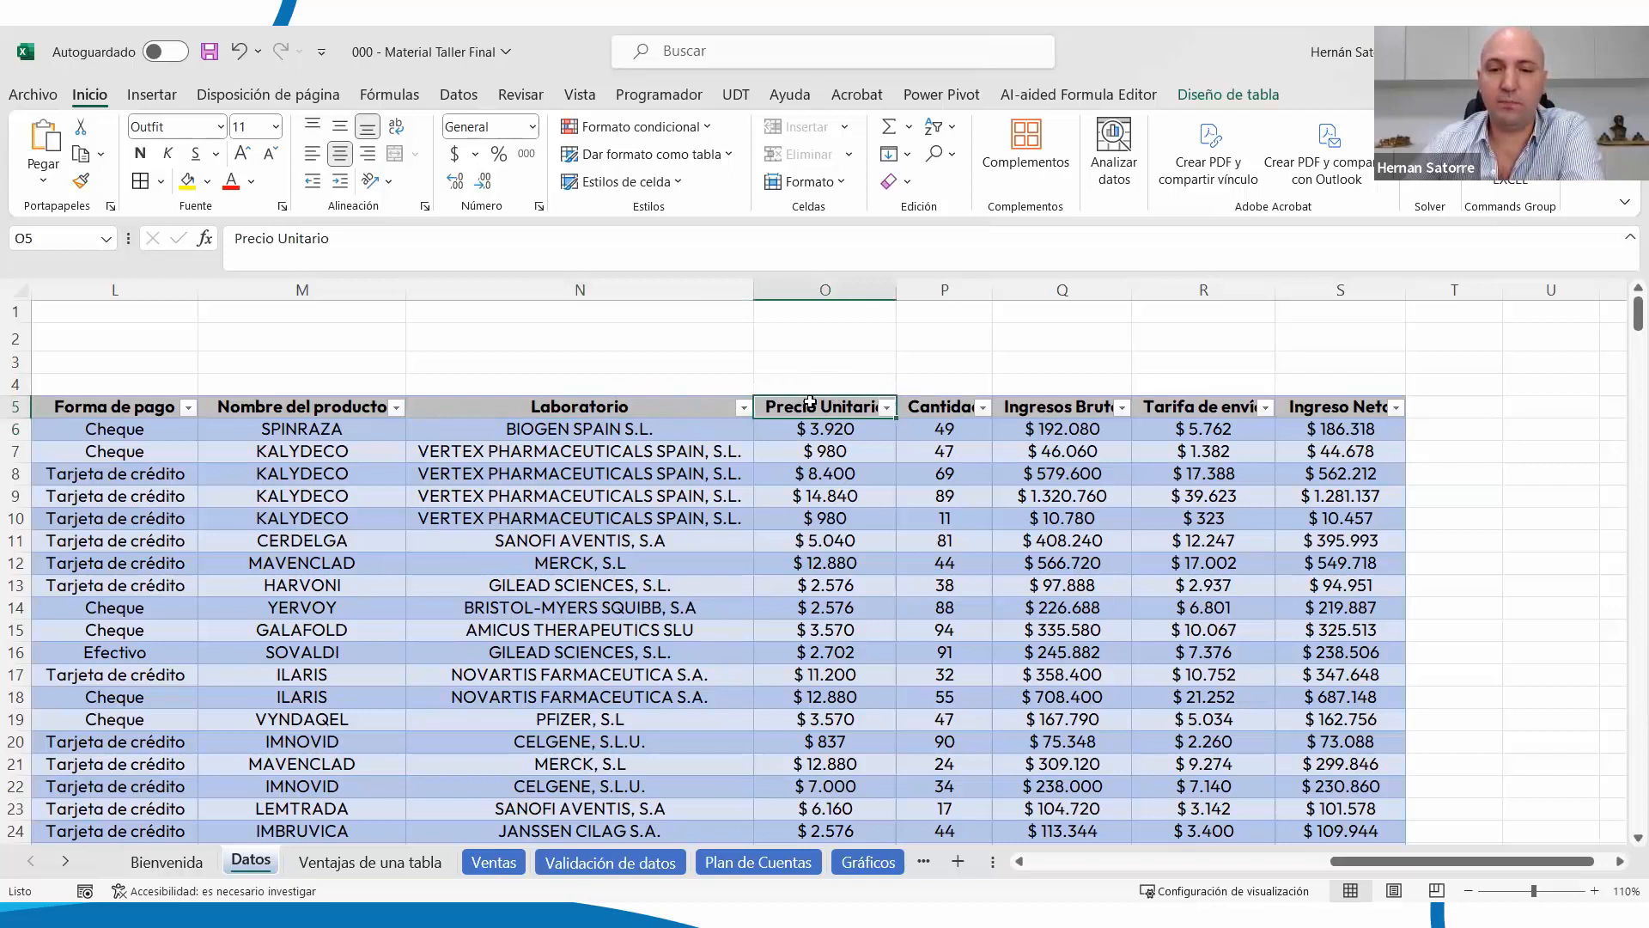
{"action": "left_click", "coordinate": [811, 400]}
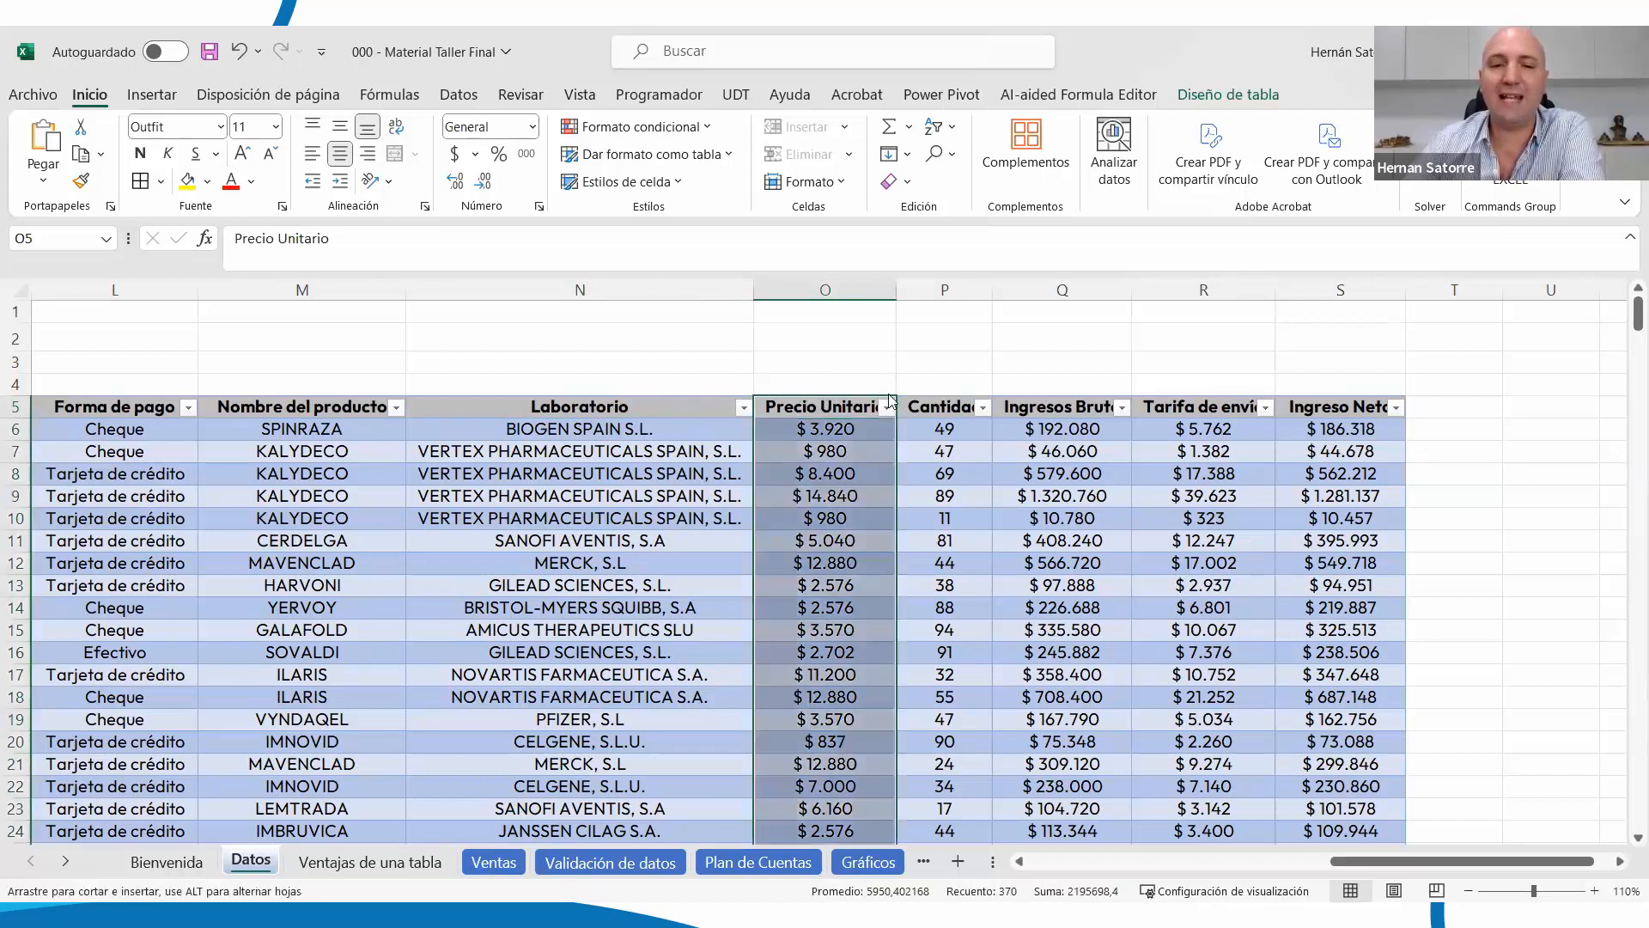
{"action": "left_click_drag", "start_coordinate": [311, 408], "coordinate": [755, 408]}
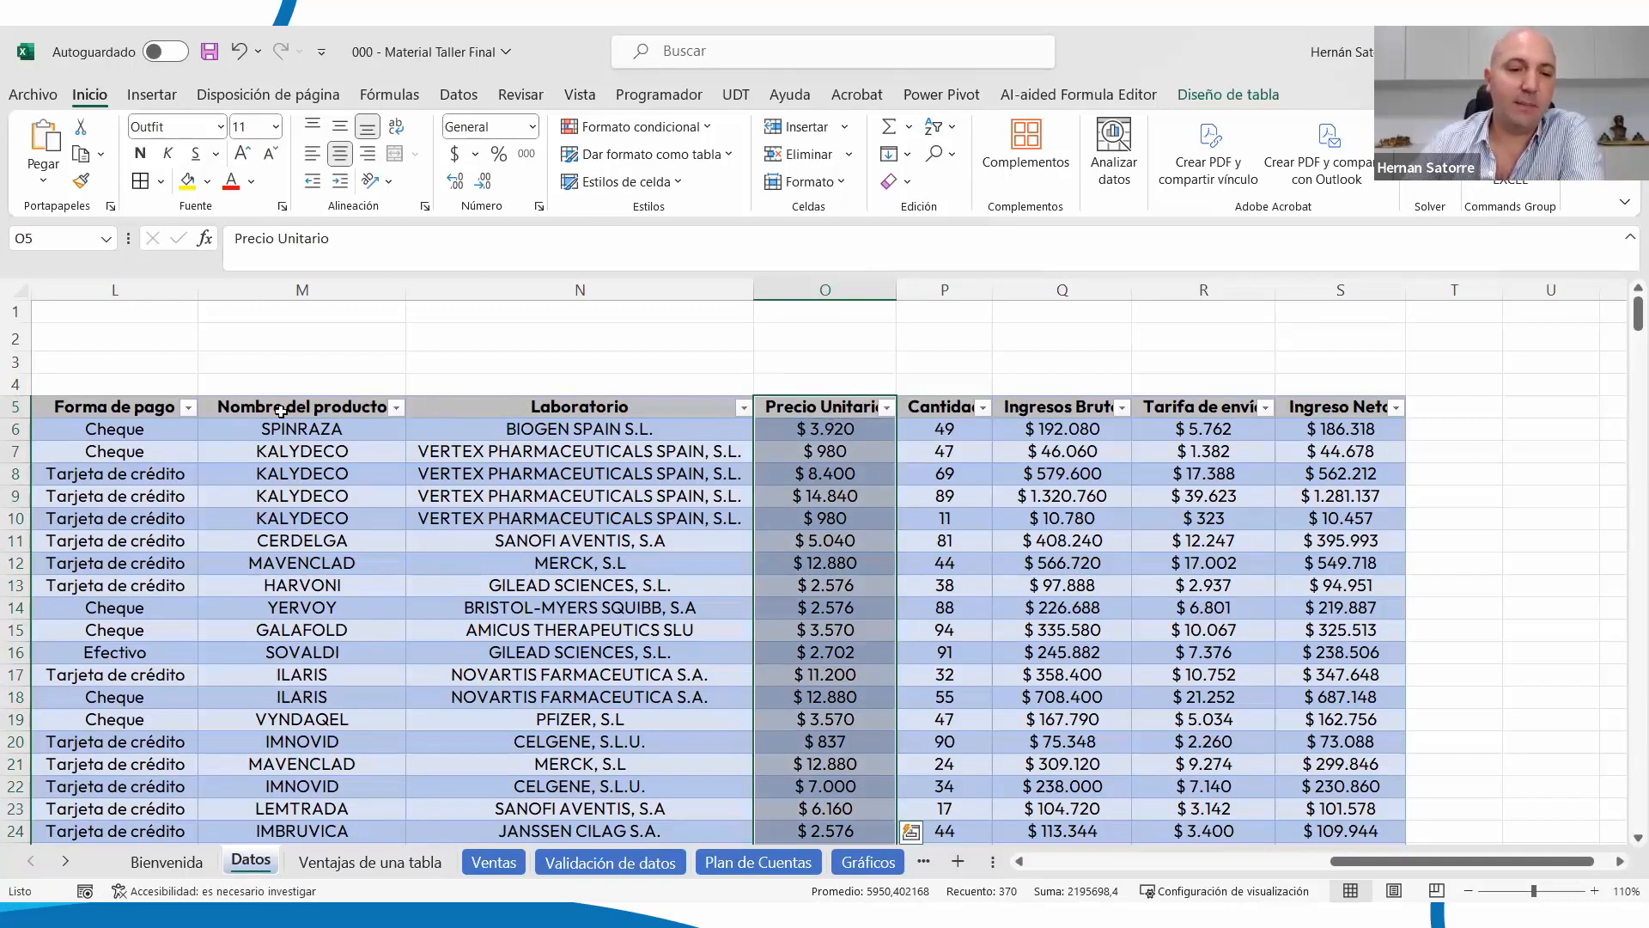
Insert an empty column ahead of Laboratorio at column N and select the data cells of the new table column
{"action": "left_click", "coordinate": [491, 285]}
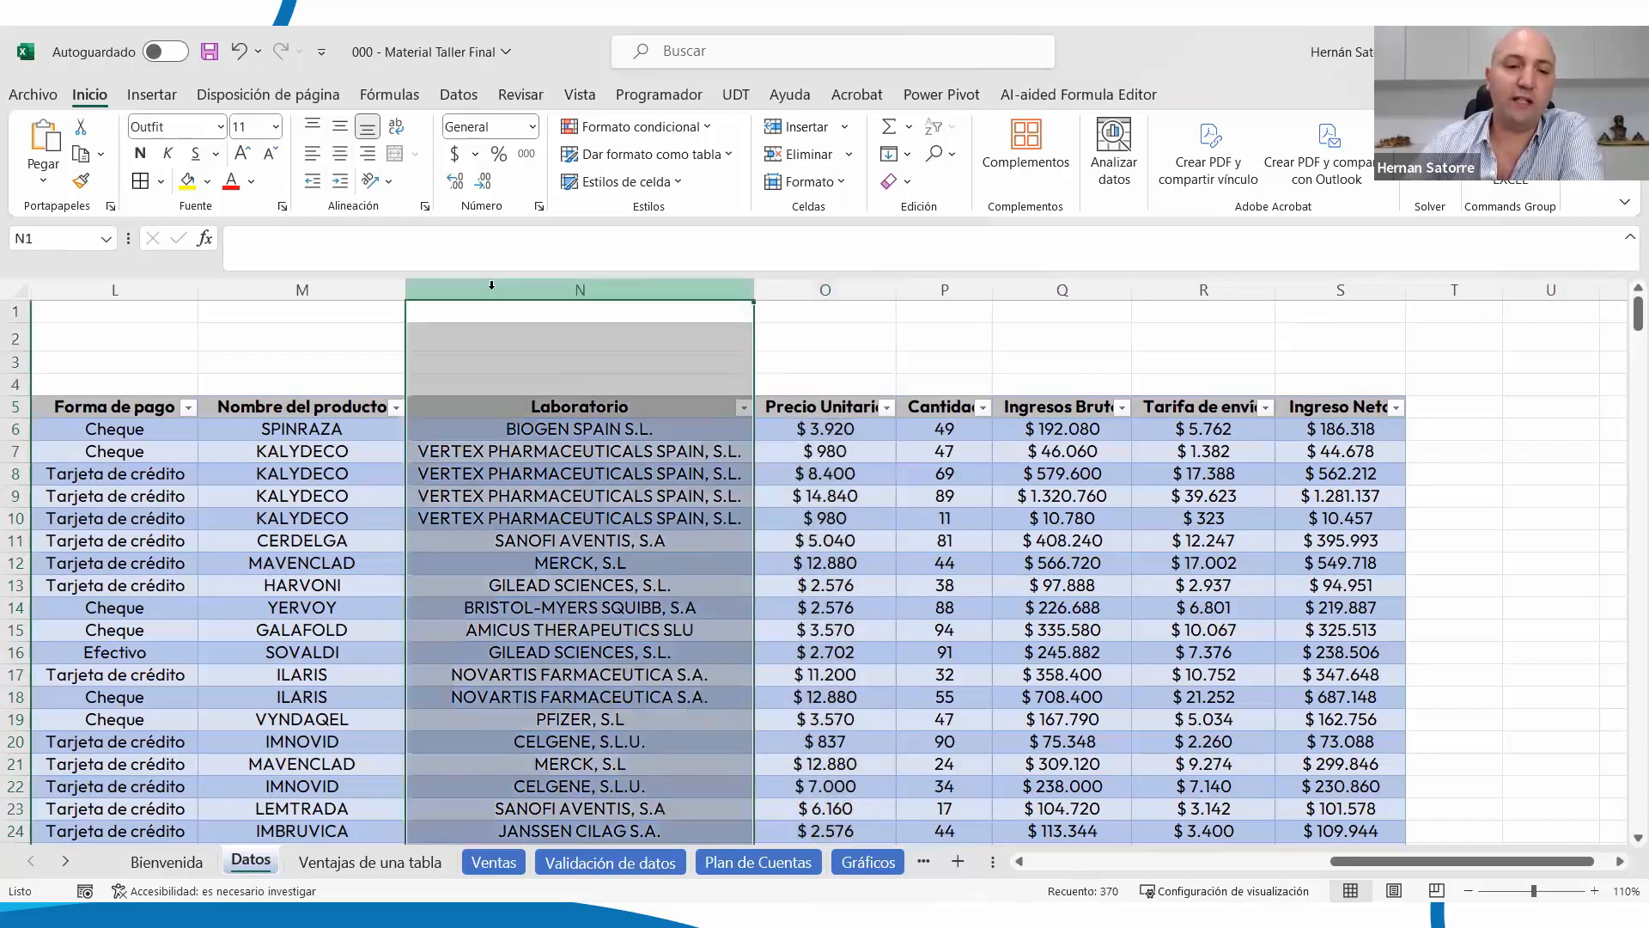
{"action": "right_click", "coordinate": [492, 288]}
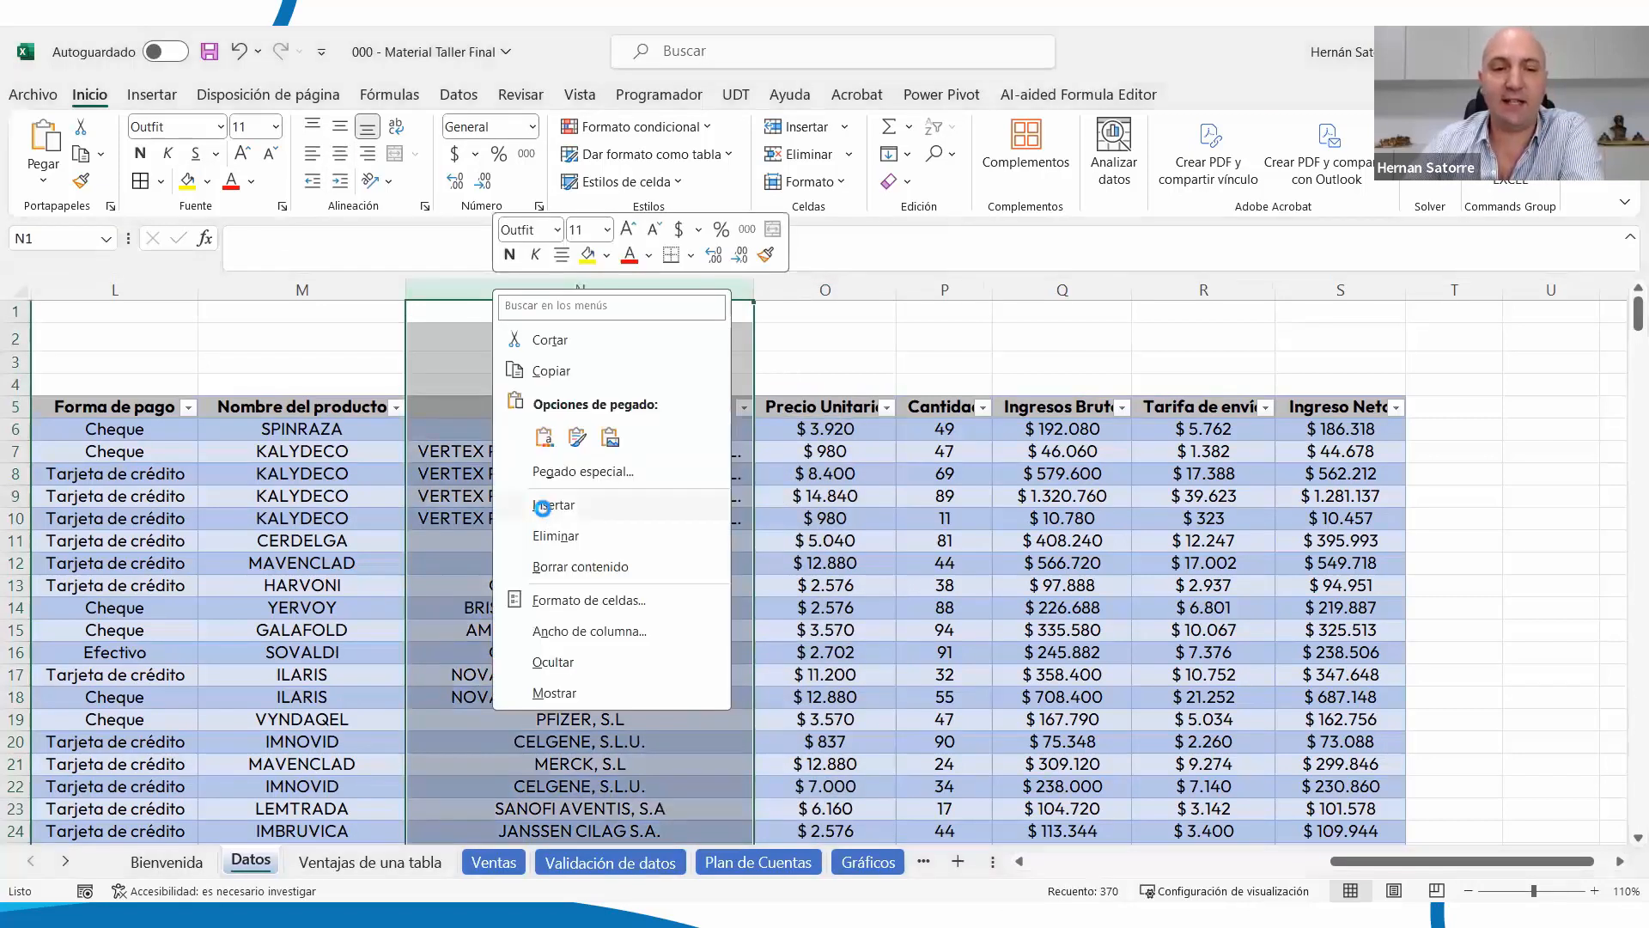
{"action": "left_click", "coordinate": [541, 507]}
{"action": "left_click_drag", "start_coordinate": [1000, 408], "coordinate": [1031, 607]}
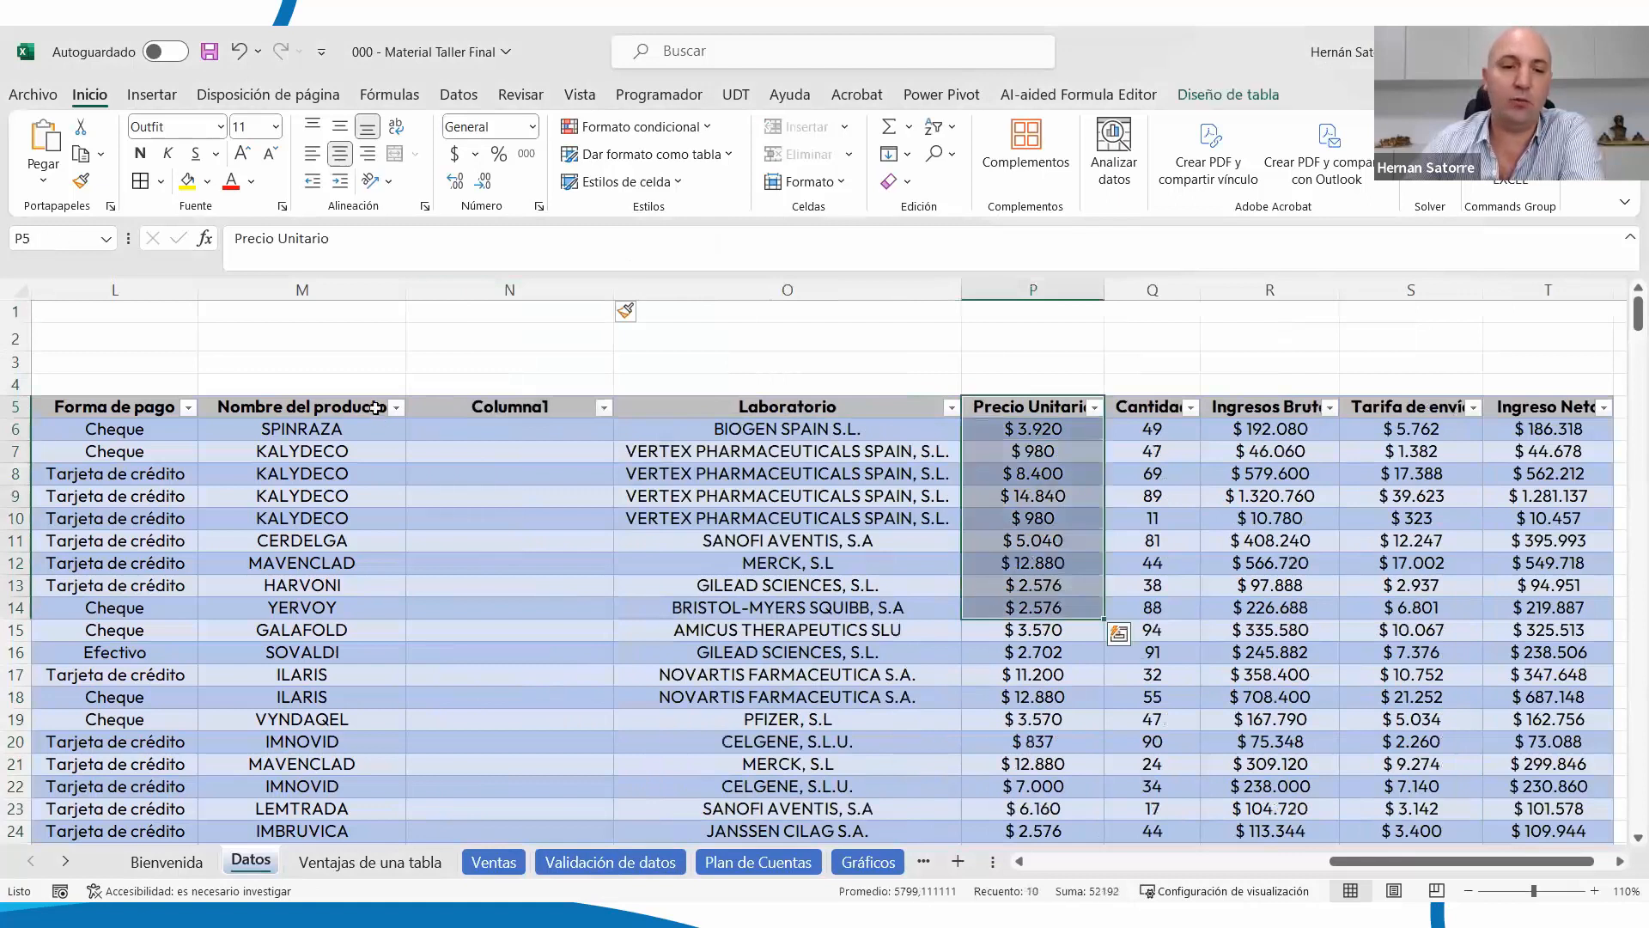
{"action": "left_click", "coordinate": [425, 399]}
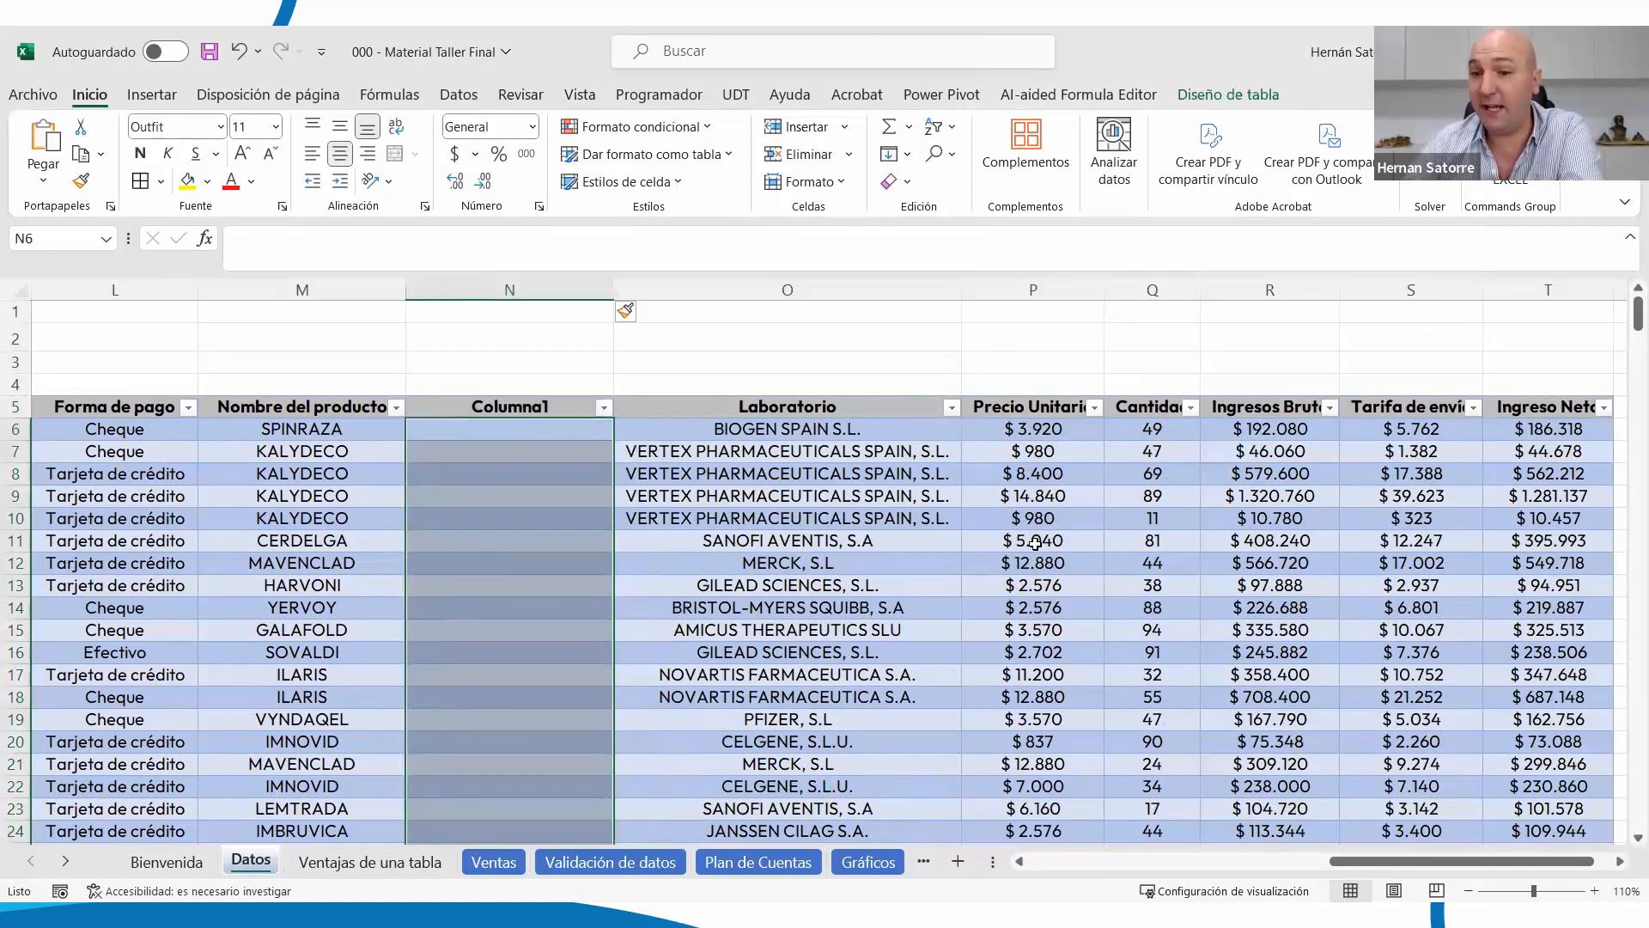
Delete the empty column N between Nombre del producto and Laboratorio
{"action": "left_click", "coordinate": [476, 284]}
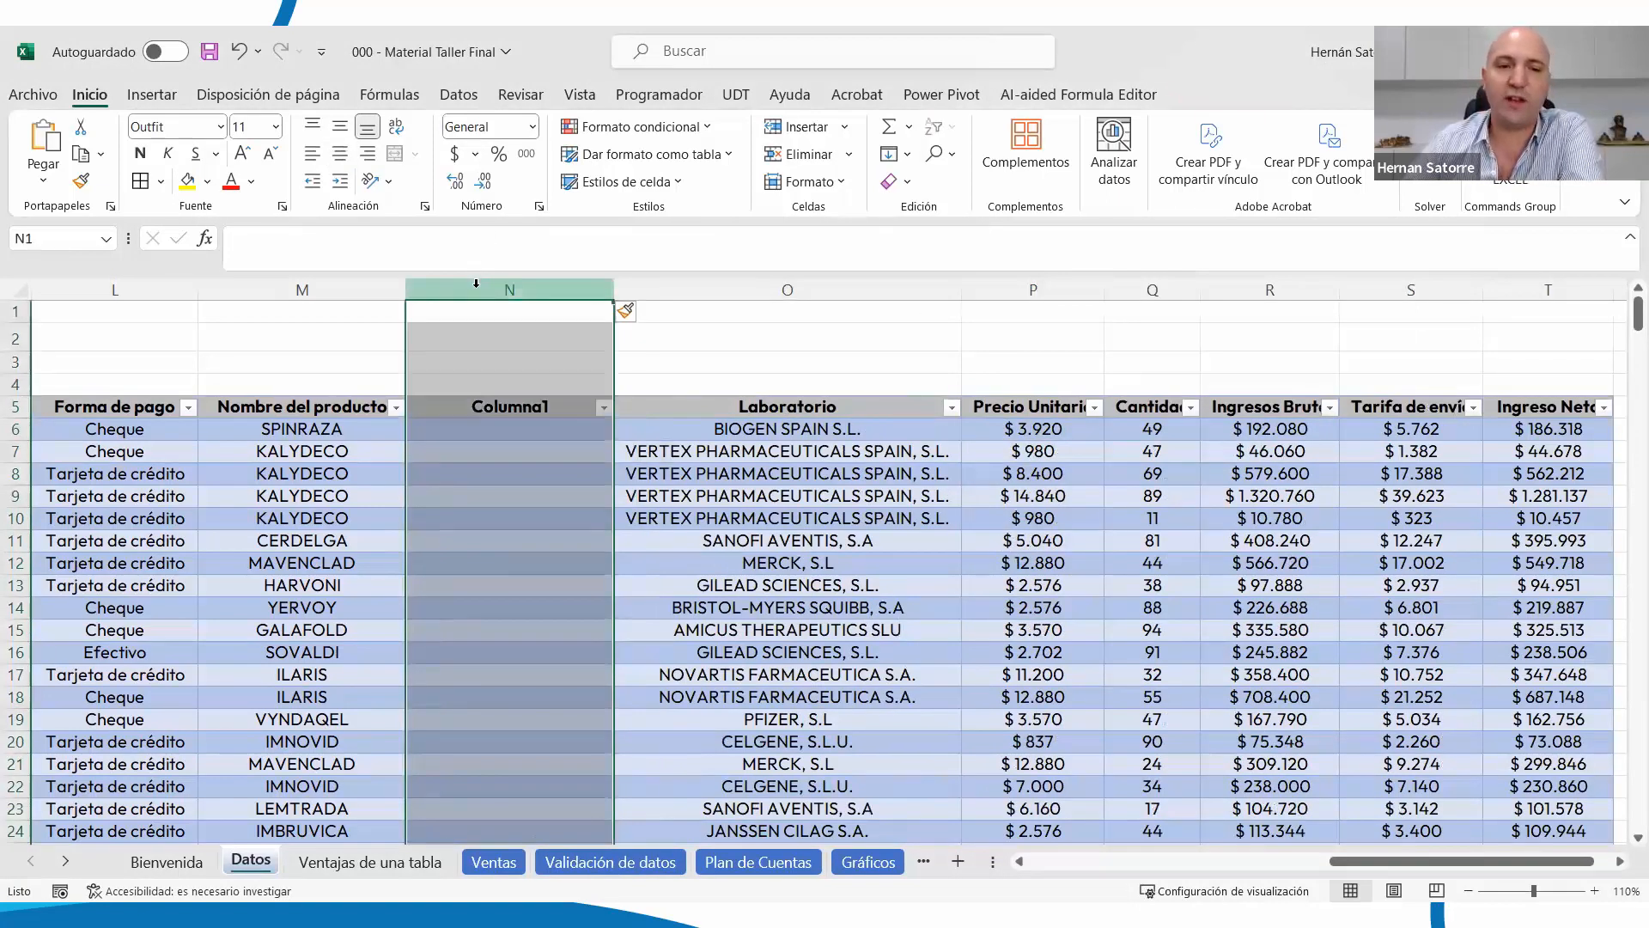
{"action": "right_click", "coordinate": [586, 518]}
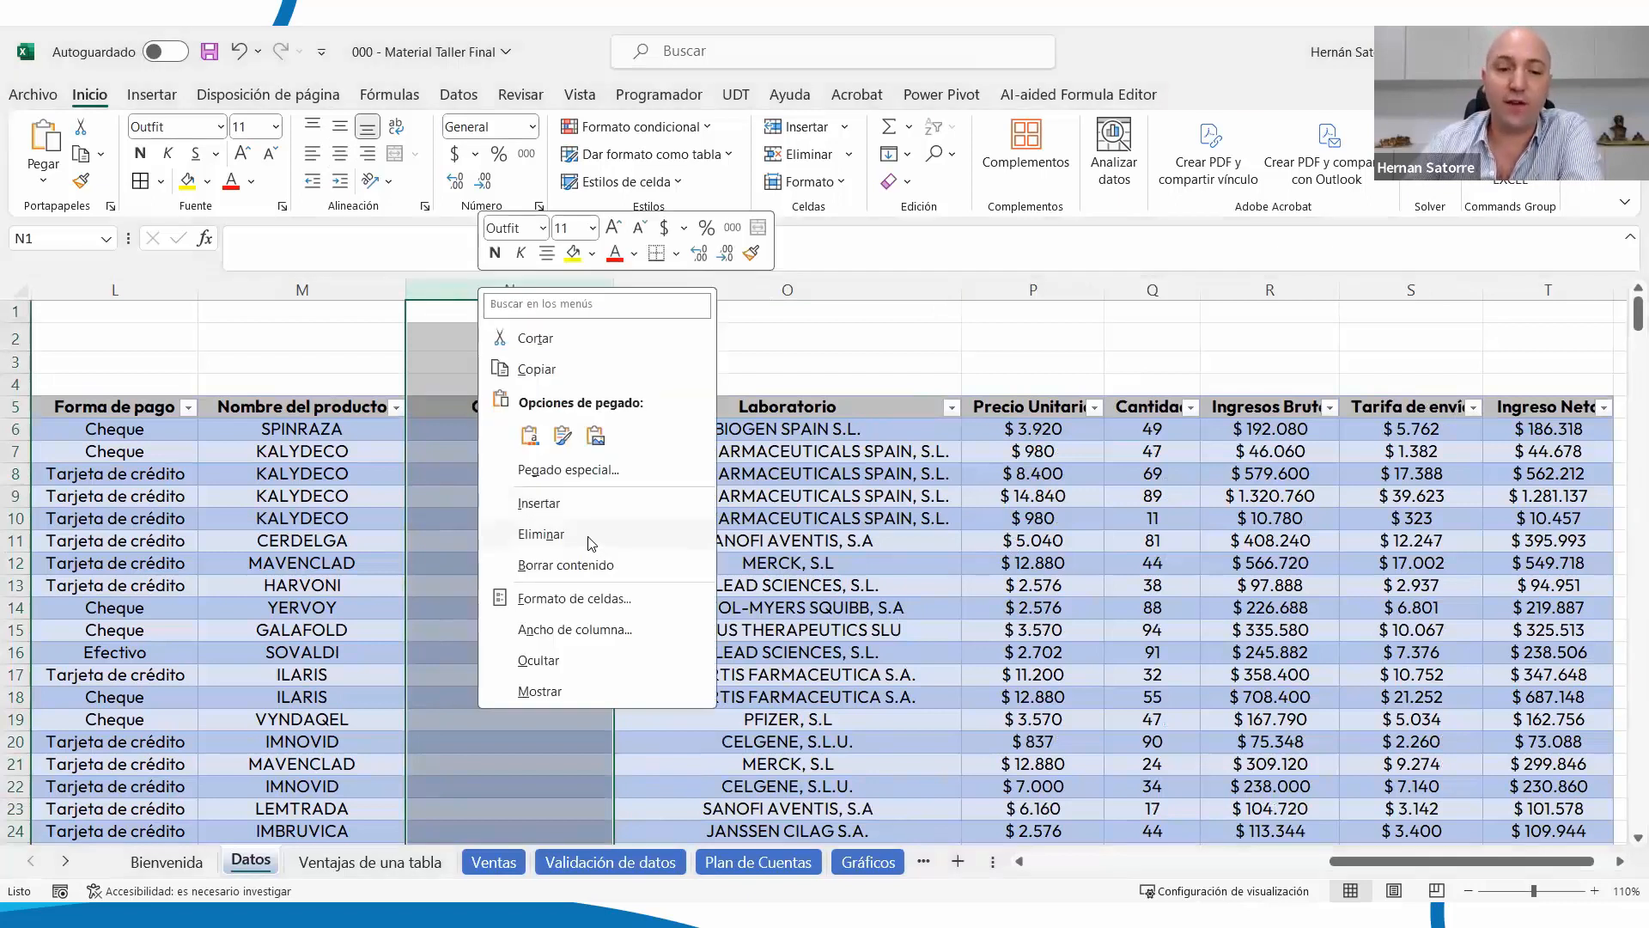
{"action": "left_click", "coordinate": [591, 543]}
Move the Precio Unitario table column ahead of Laboratorio and on to column H before Vendedor, and return it to column O
{"action": "left_click", "coordinate": [831, 398]}
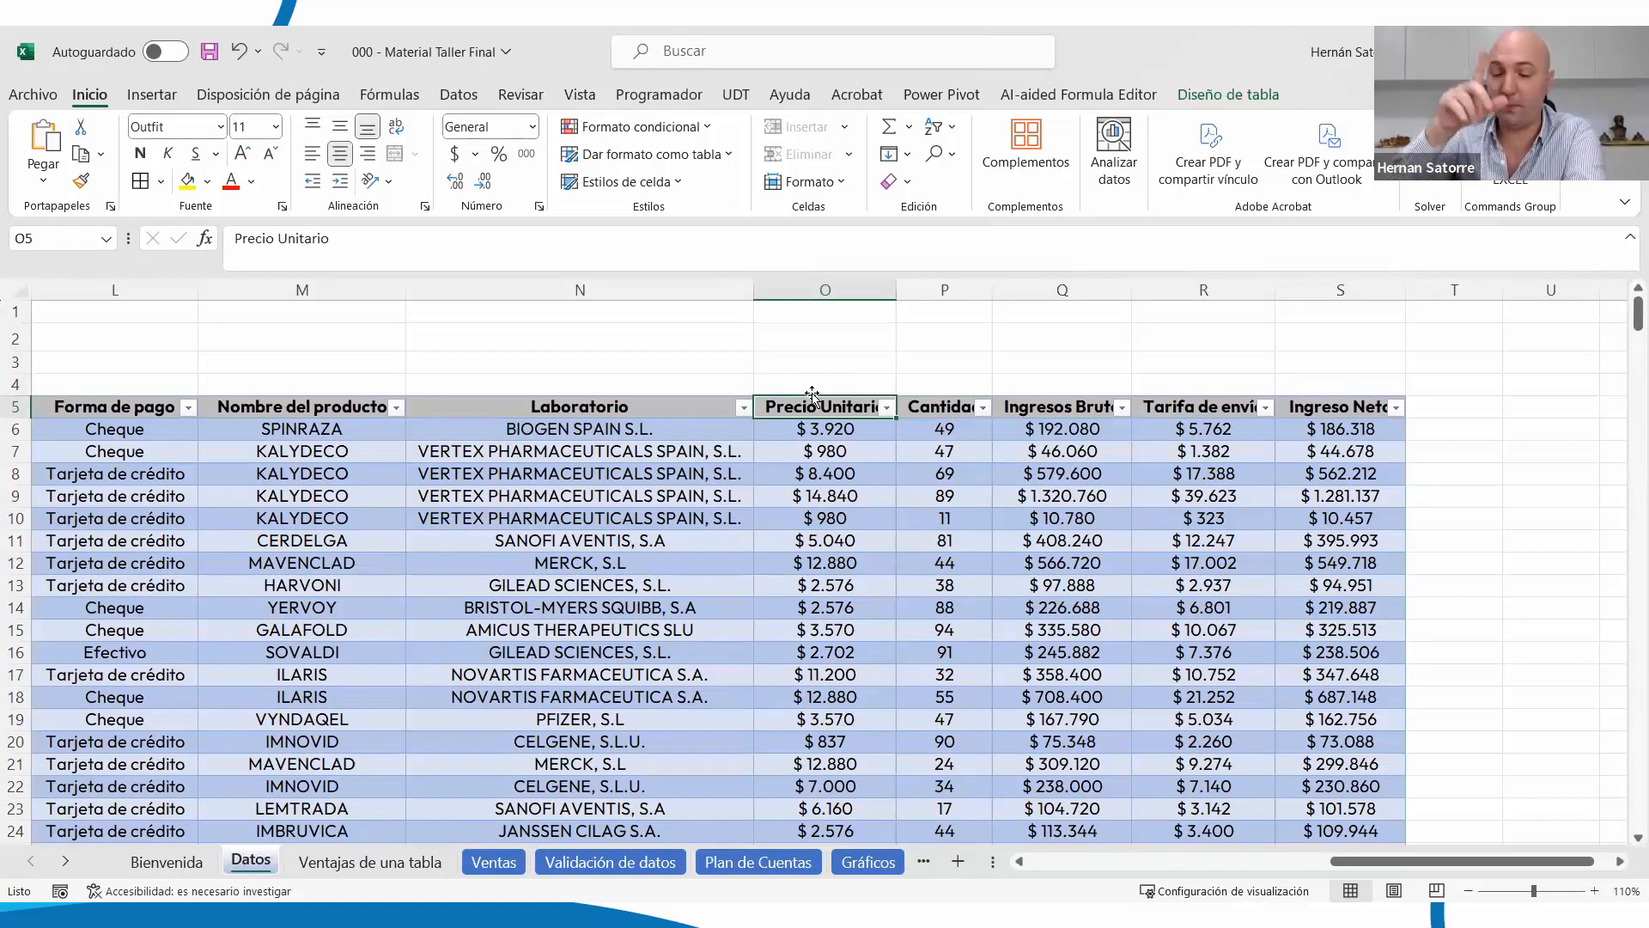
{"action": "left_click_drag", "start_coordinate": [812, 397], "coordinate": [298, 408]}
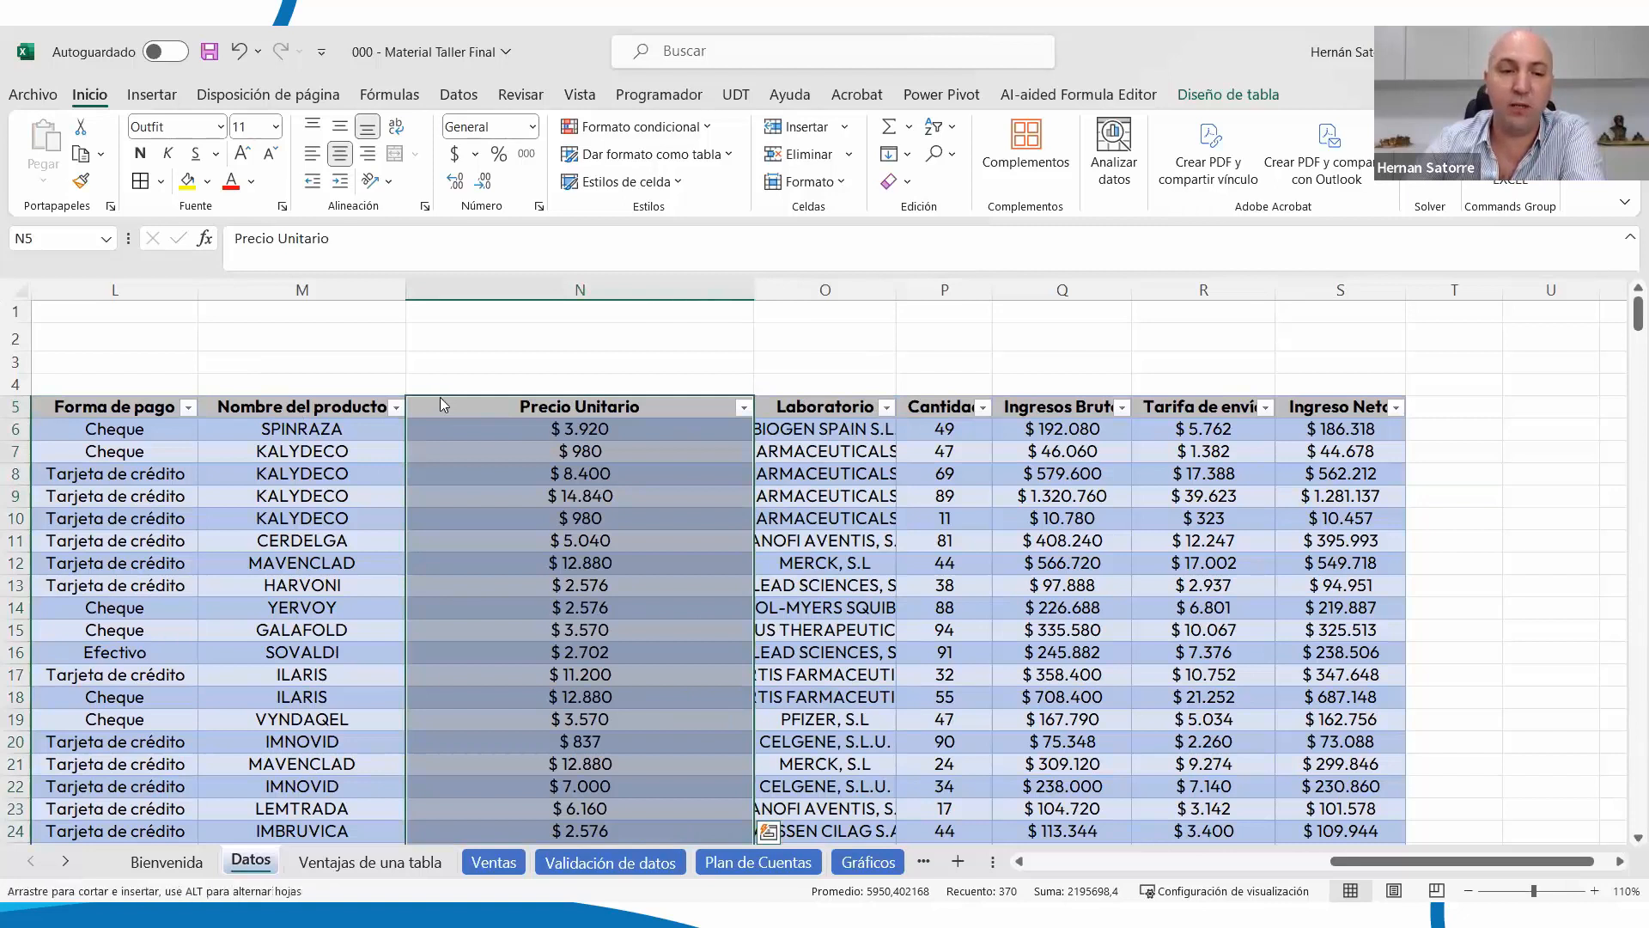
{"action": "left_click_drag", "start_coordinate": [352, 409], "coordinate": [691, 411]}
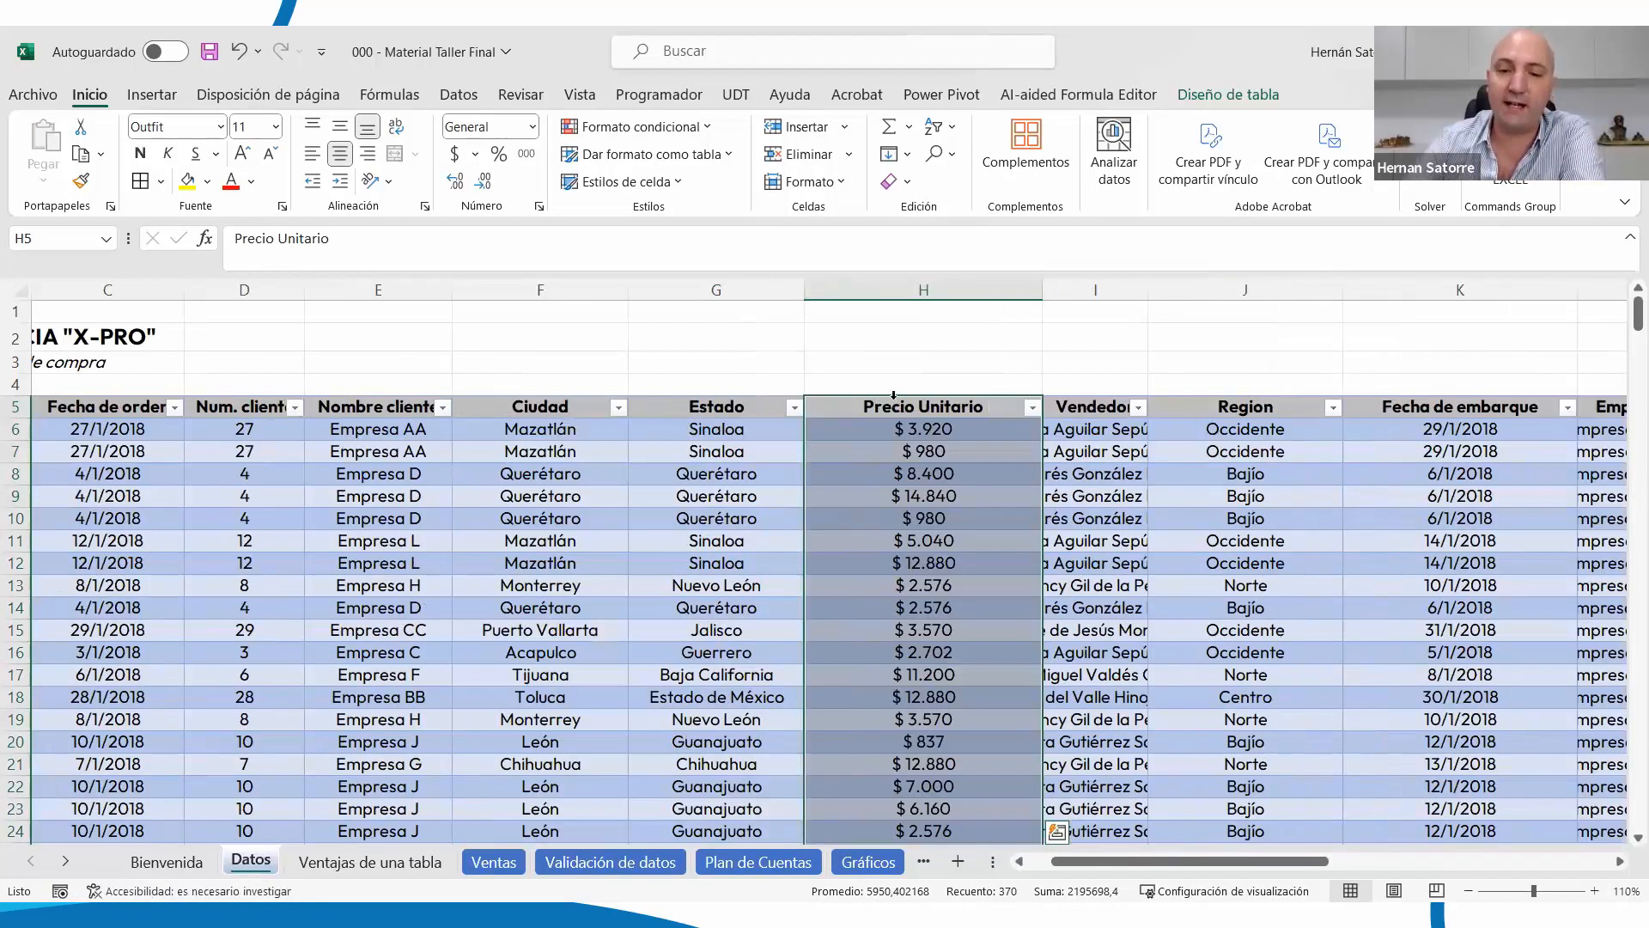
{"action": "mouse_move", "coordinate": [894, 400]}
{"action": "left_mouse_down"}
{"action": "mouse_move", "coordinate": [894, 378]}
{"action": "mouse_move", "coordinate": [1623, 414]}
{"action": "mouse_move", "coordinate": [1155, 420]}
{"action": "left_mouse_up"}
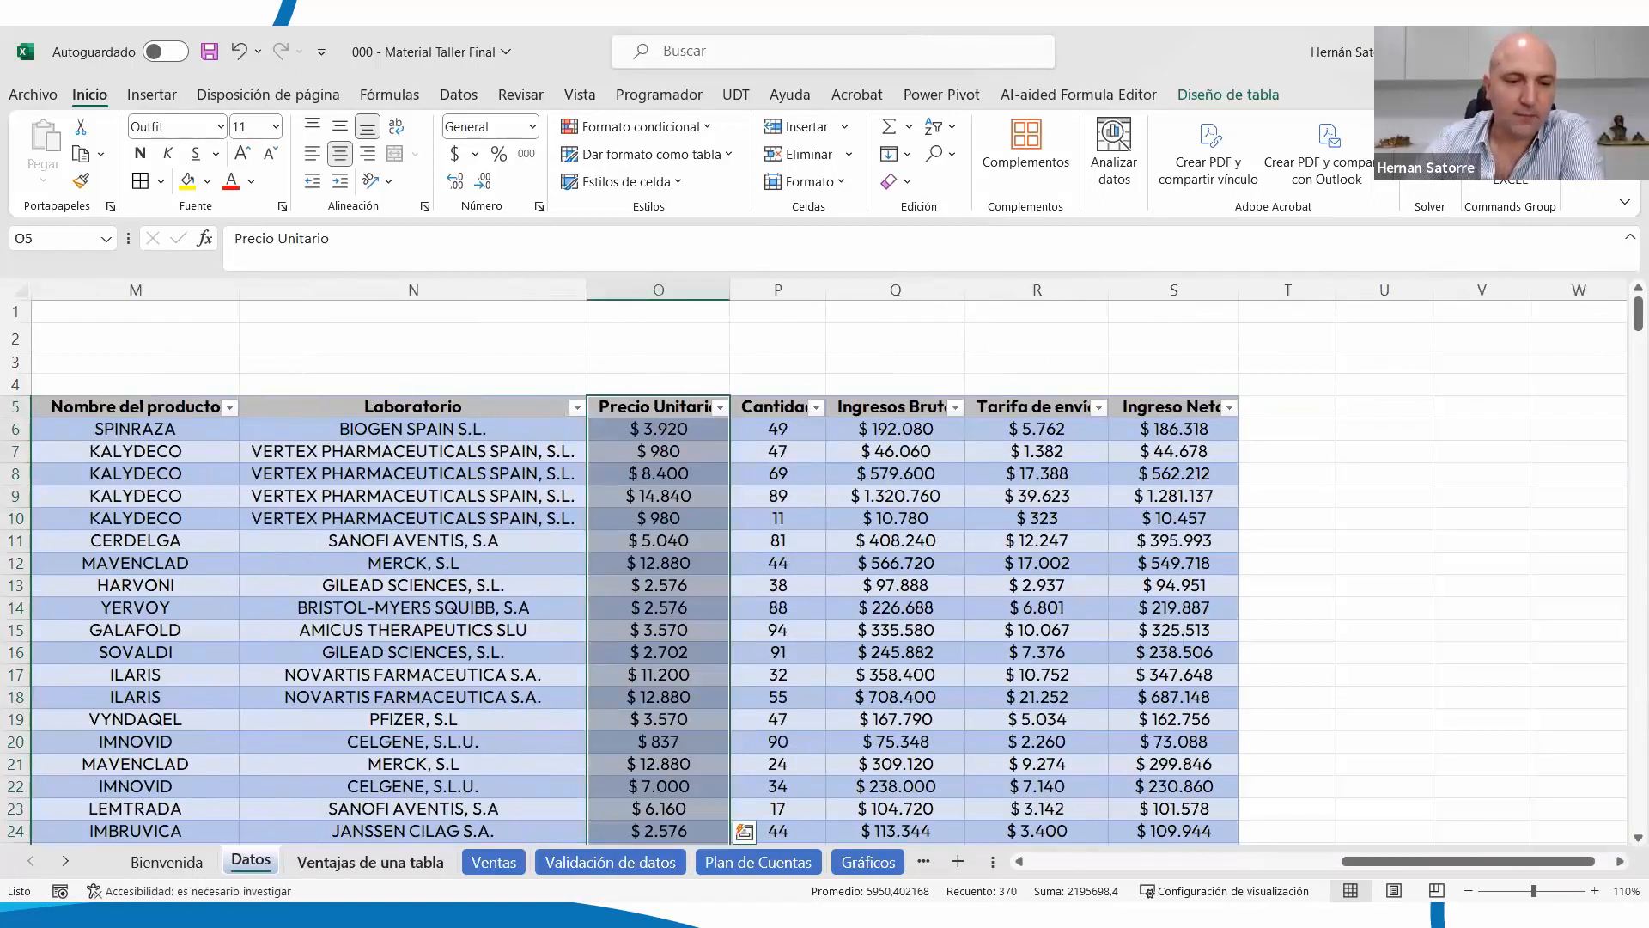
Lower the covering rectangle on the Ventajas de una tabla sheet to uncover the fifth advantage
{"action": "left_click", "coordinate": [369, 859]}
{"action": "left_click", "coordinate": [413, 621]}
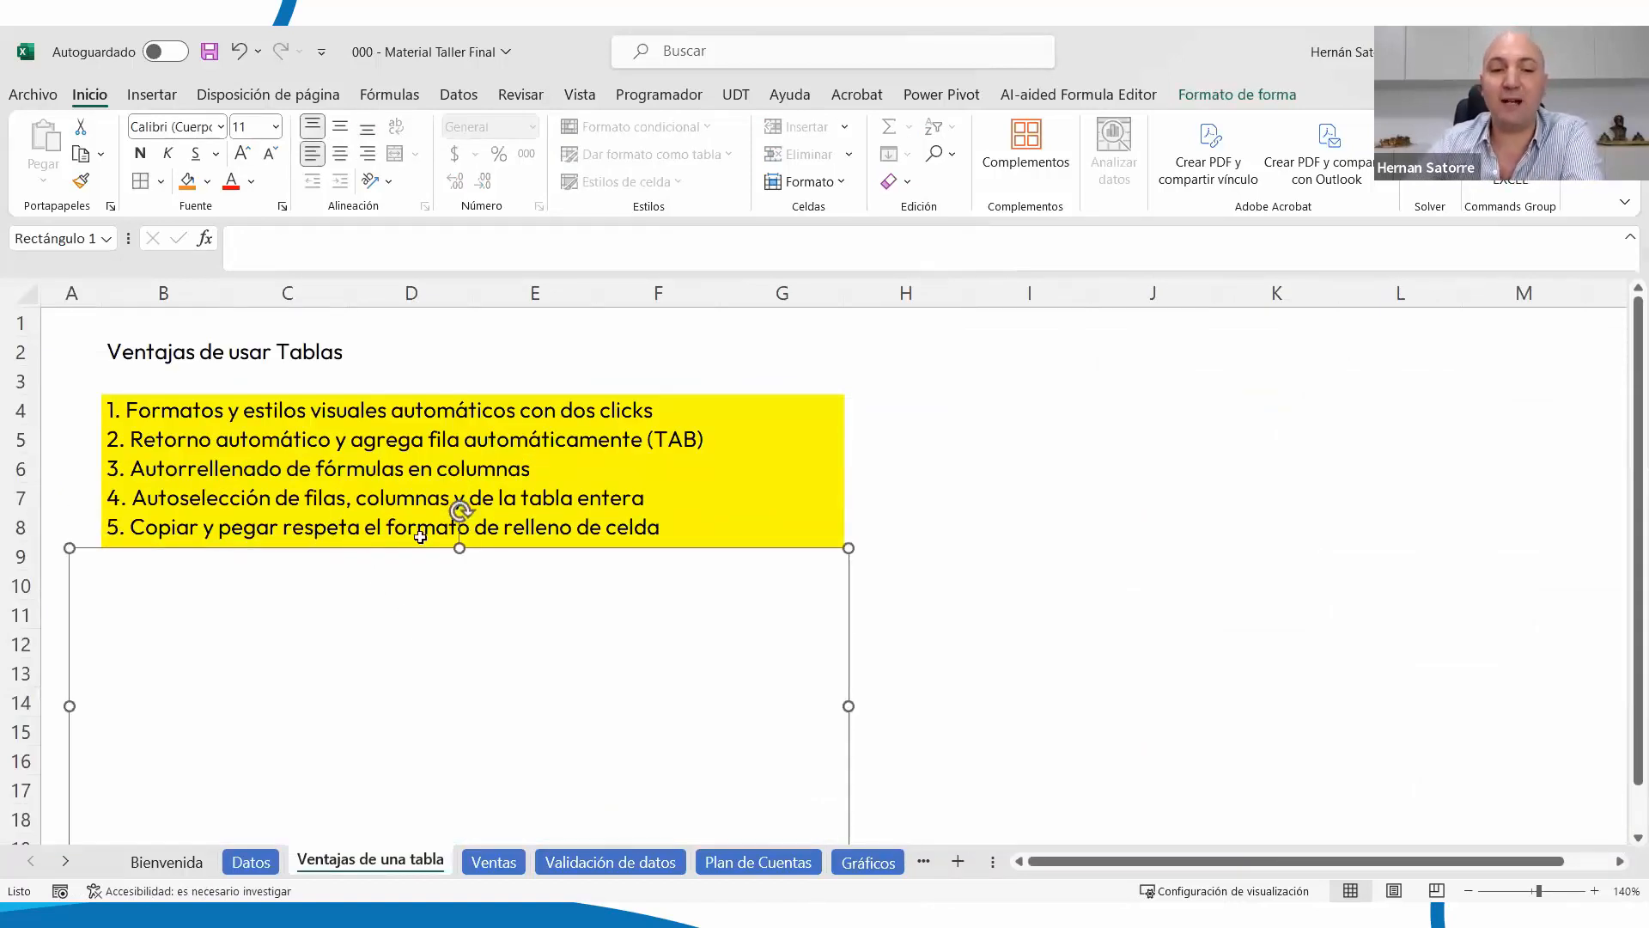
On the Datos sheet, copy the Estado value Sinaloa from G11 and paste it into G16
{"action": "left_click", "coordinate": [244, 860]}
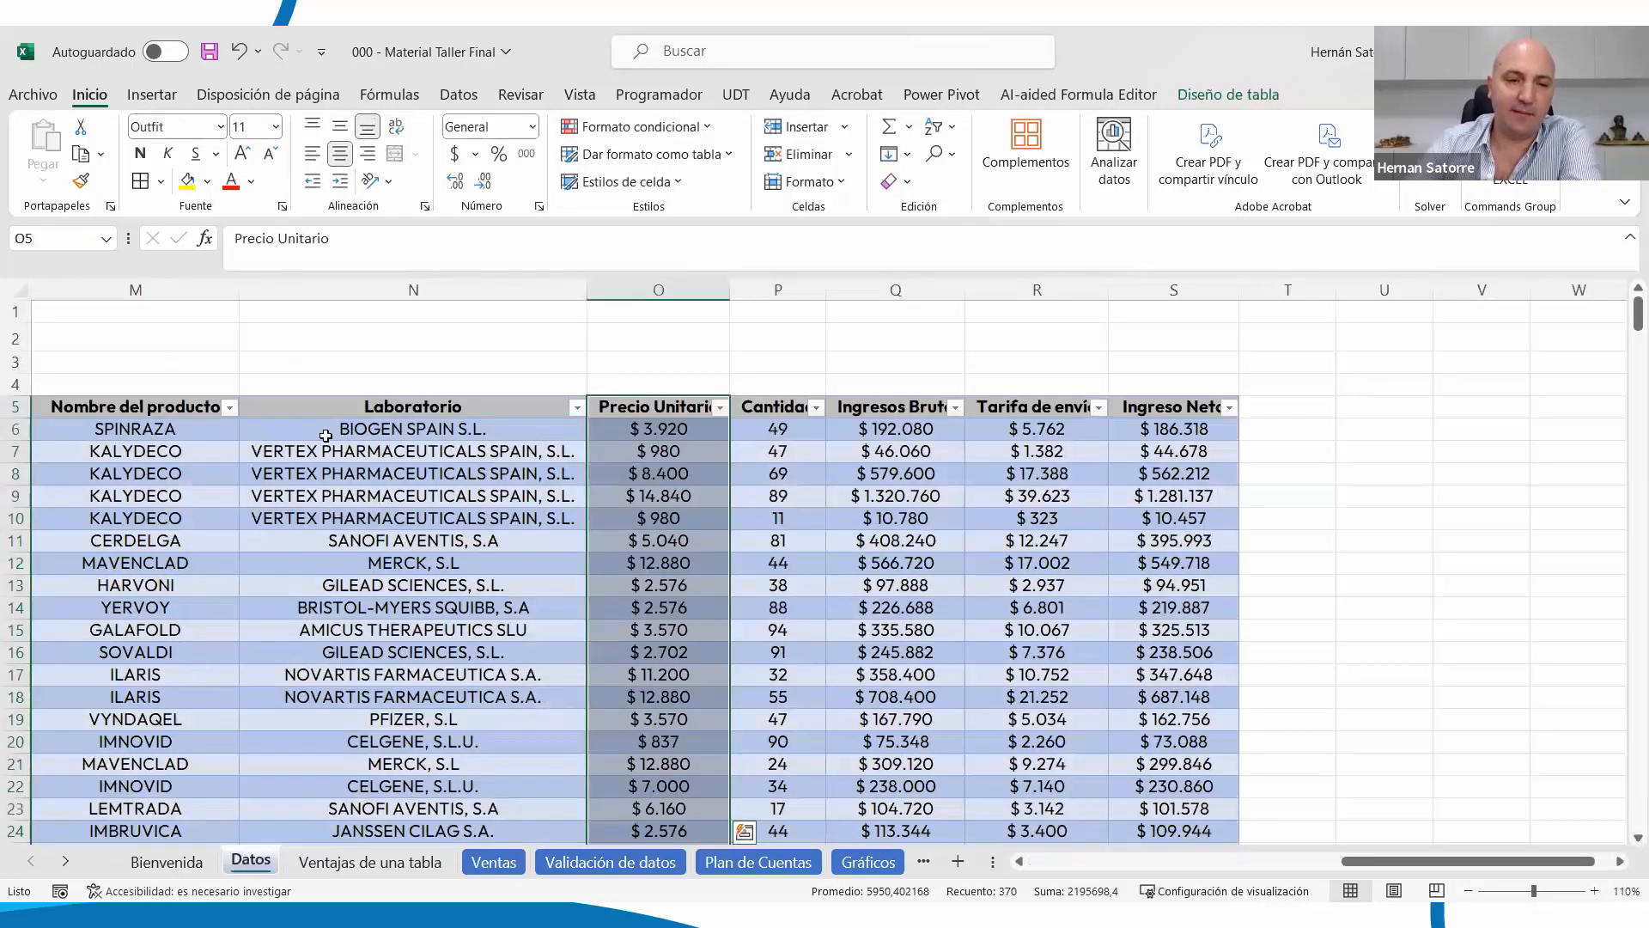
{"action": "left_click_drag", "start_coordinate": [290, 453], "coordinate": [340, 452]}
{"action": "left_click_drag", "start_coordinate": [475, 450], "coordinate": [378, 451]}
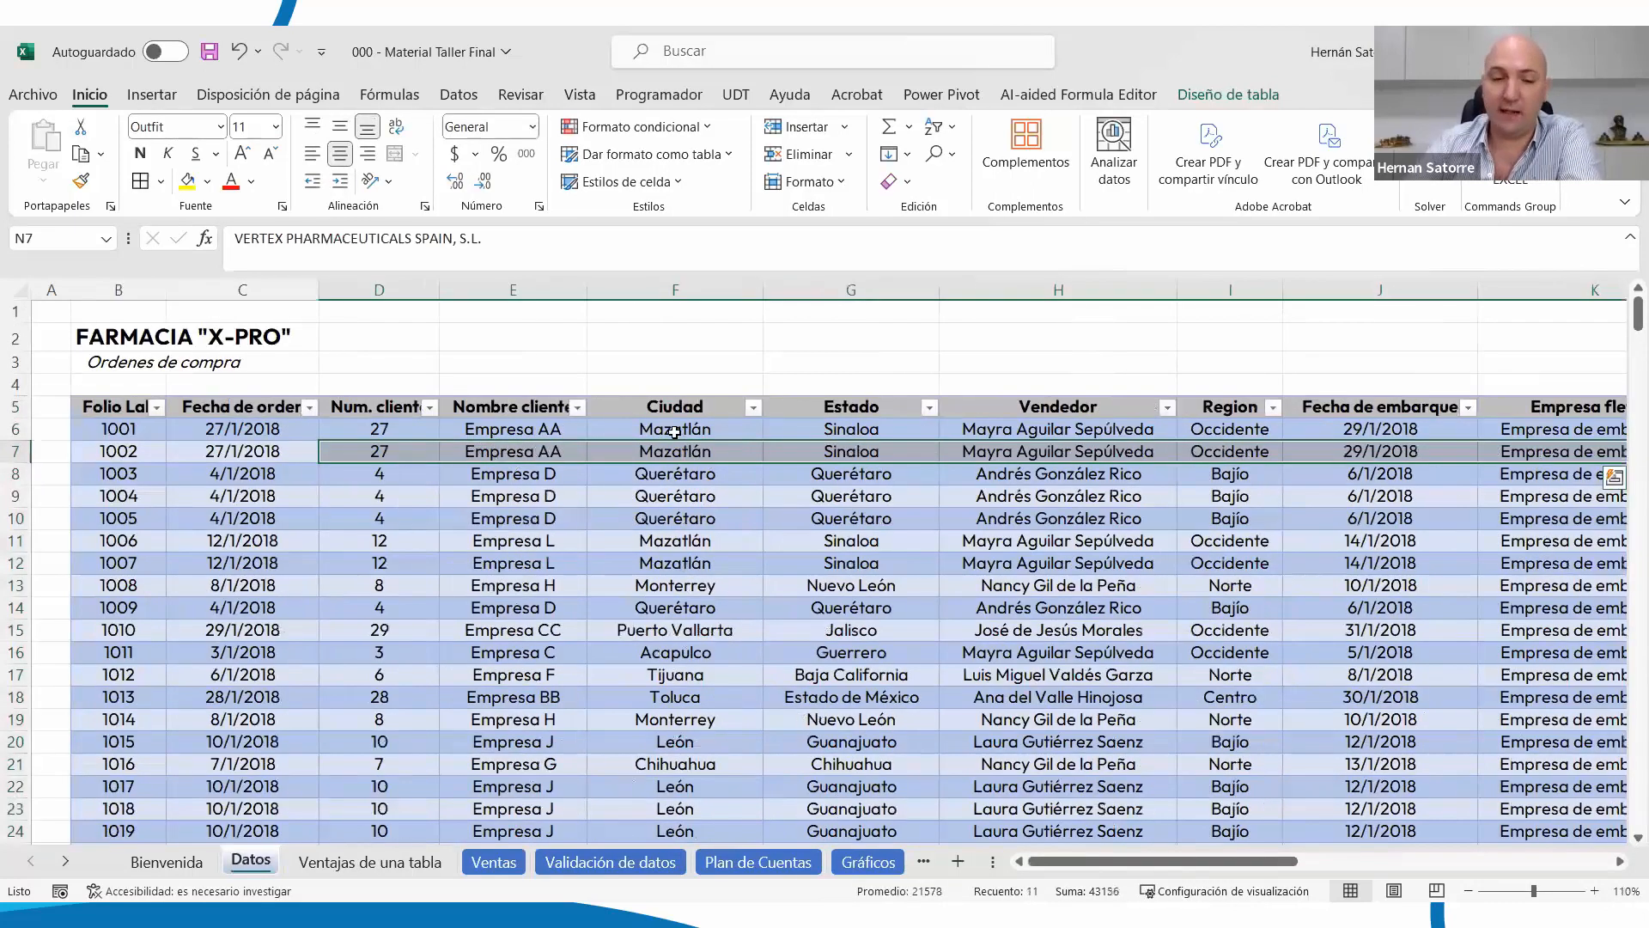
{"action": "left_click", "coordinate": [811, 495]}
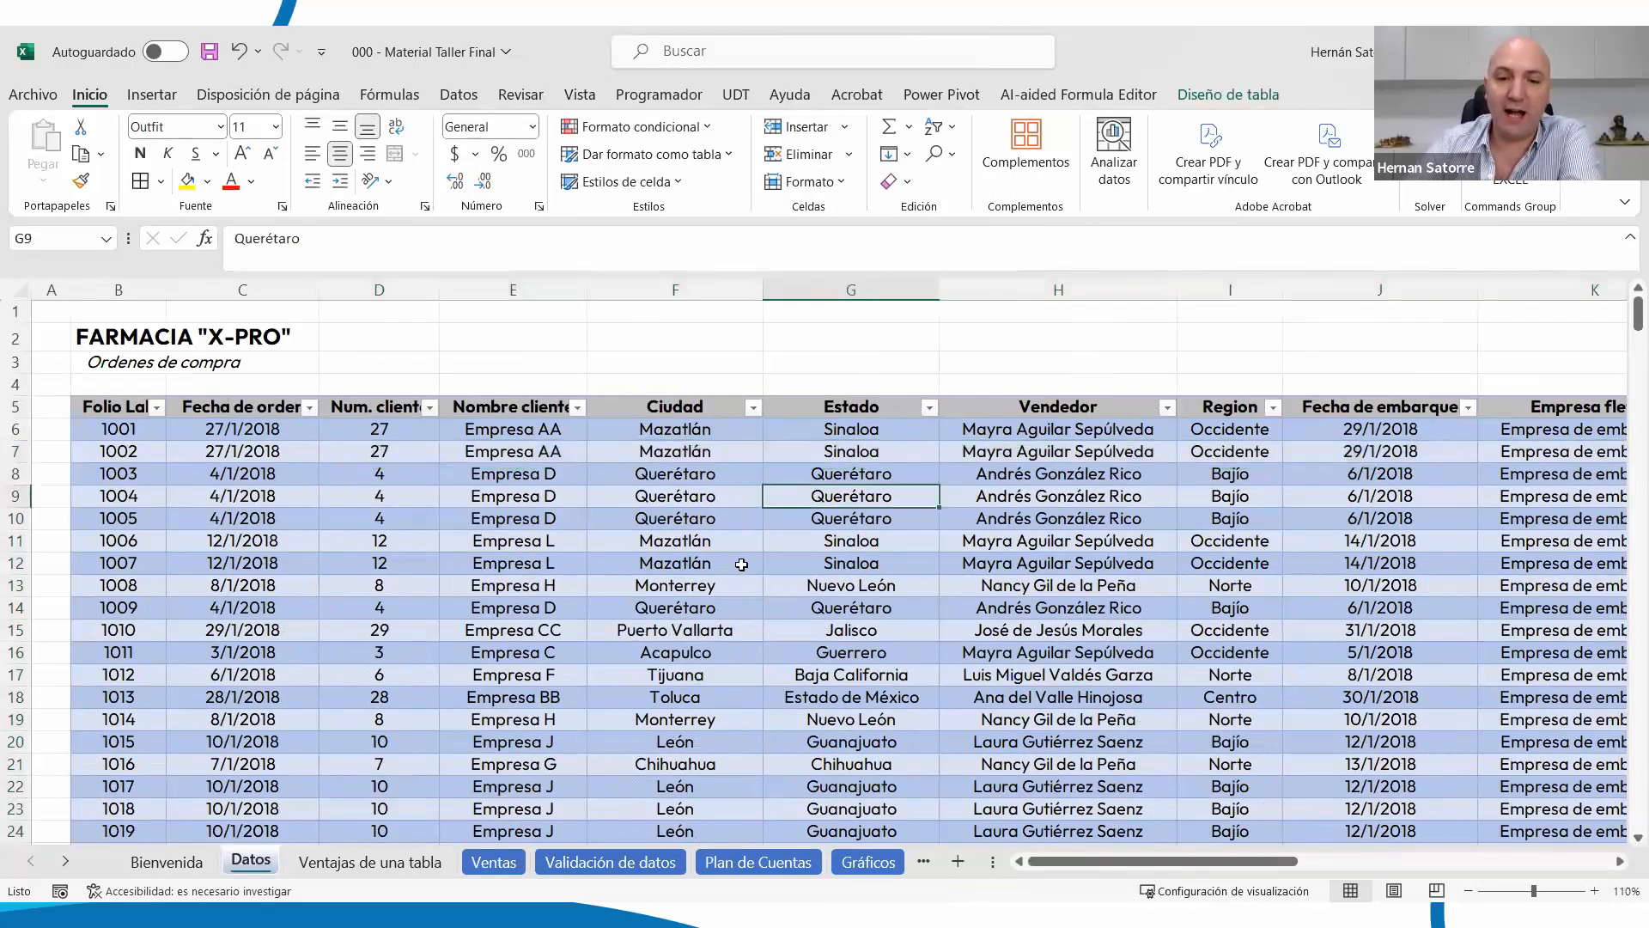
{"action": "left_click", "coordinate": [809, 542]}
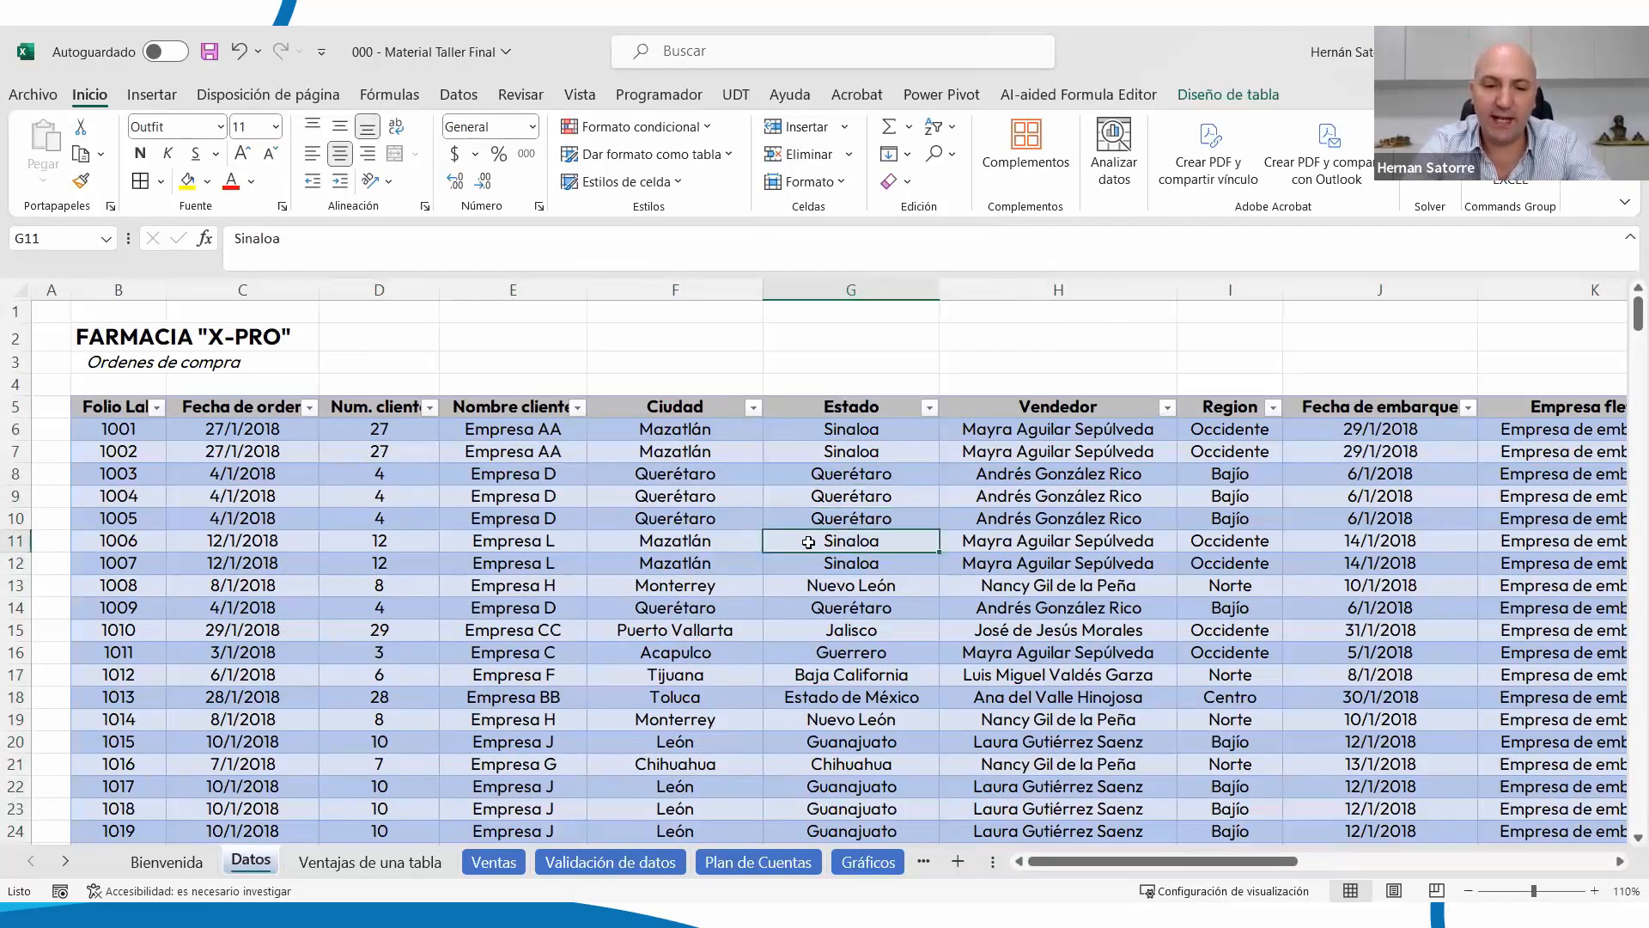
{"action": "key", "text": "ctrl+c"}
{"action": "key", "text": "Down"}
{"action": "key", "text": "Down"}
{"action": "key", "text": "Down"}
{"action": "key", "text": "Down"}
{"action": "key", "text": "Down"}
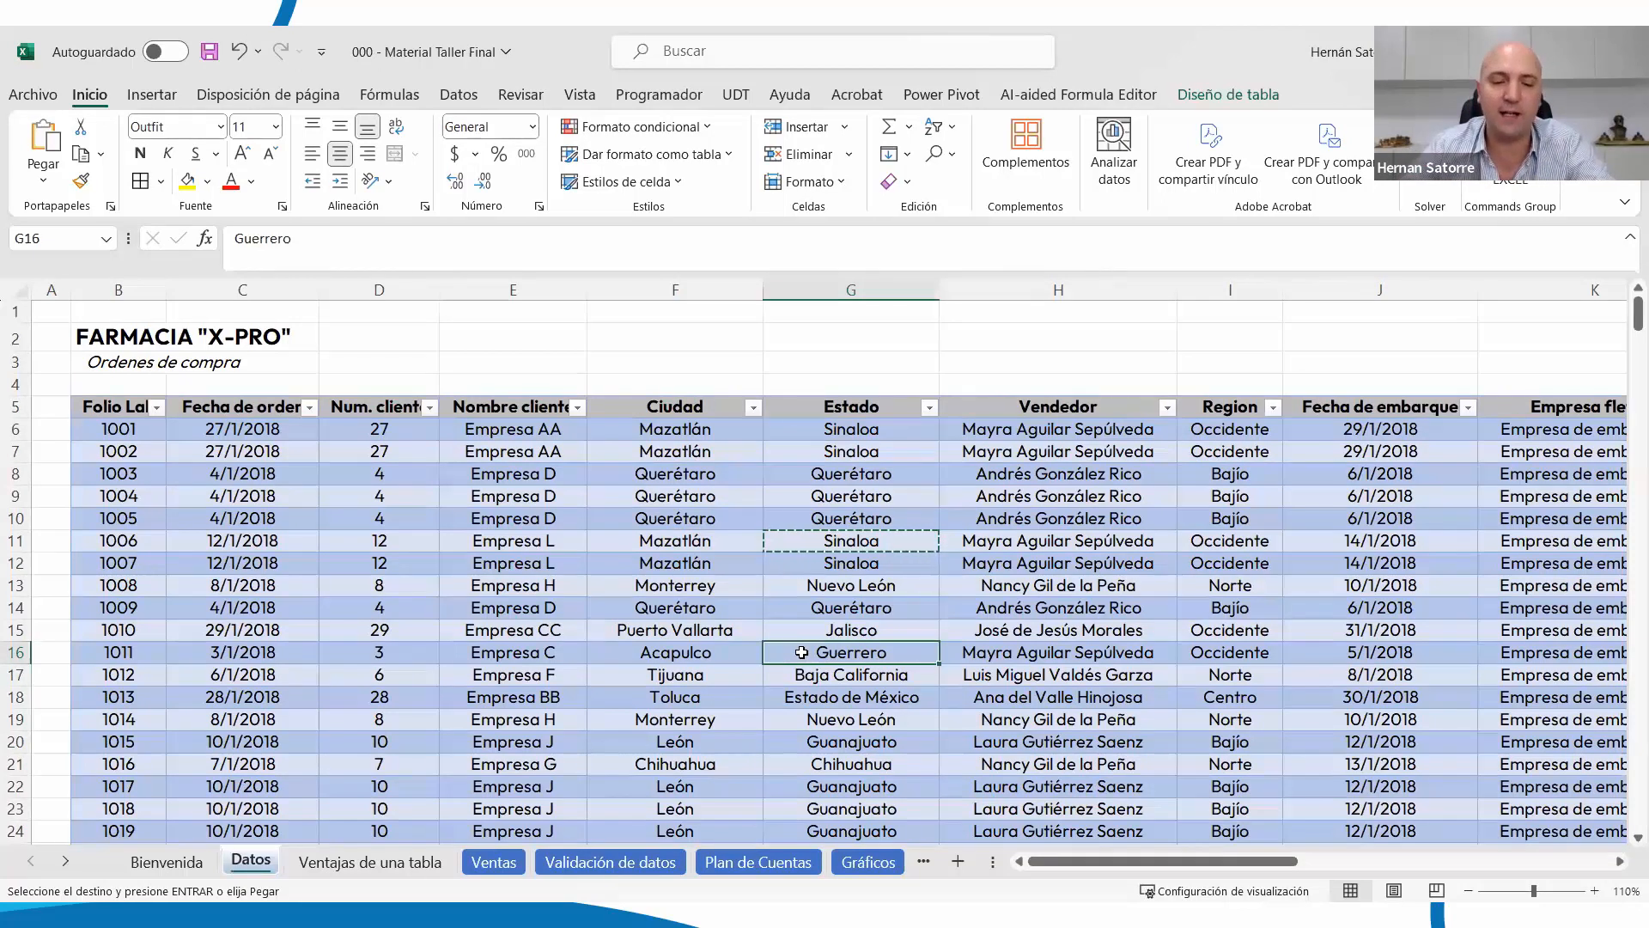
{"action": "key", "text": "ctrl+v"}
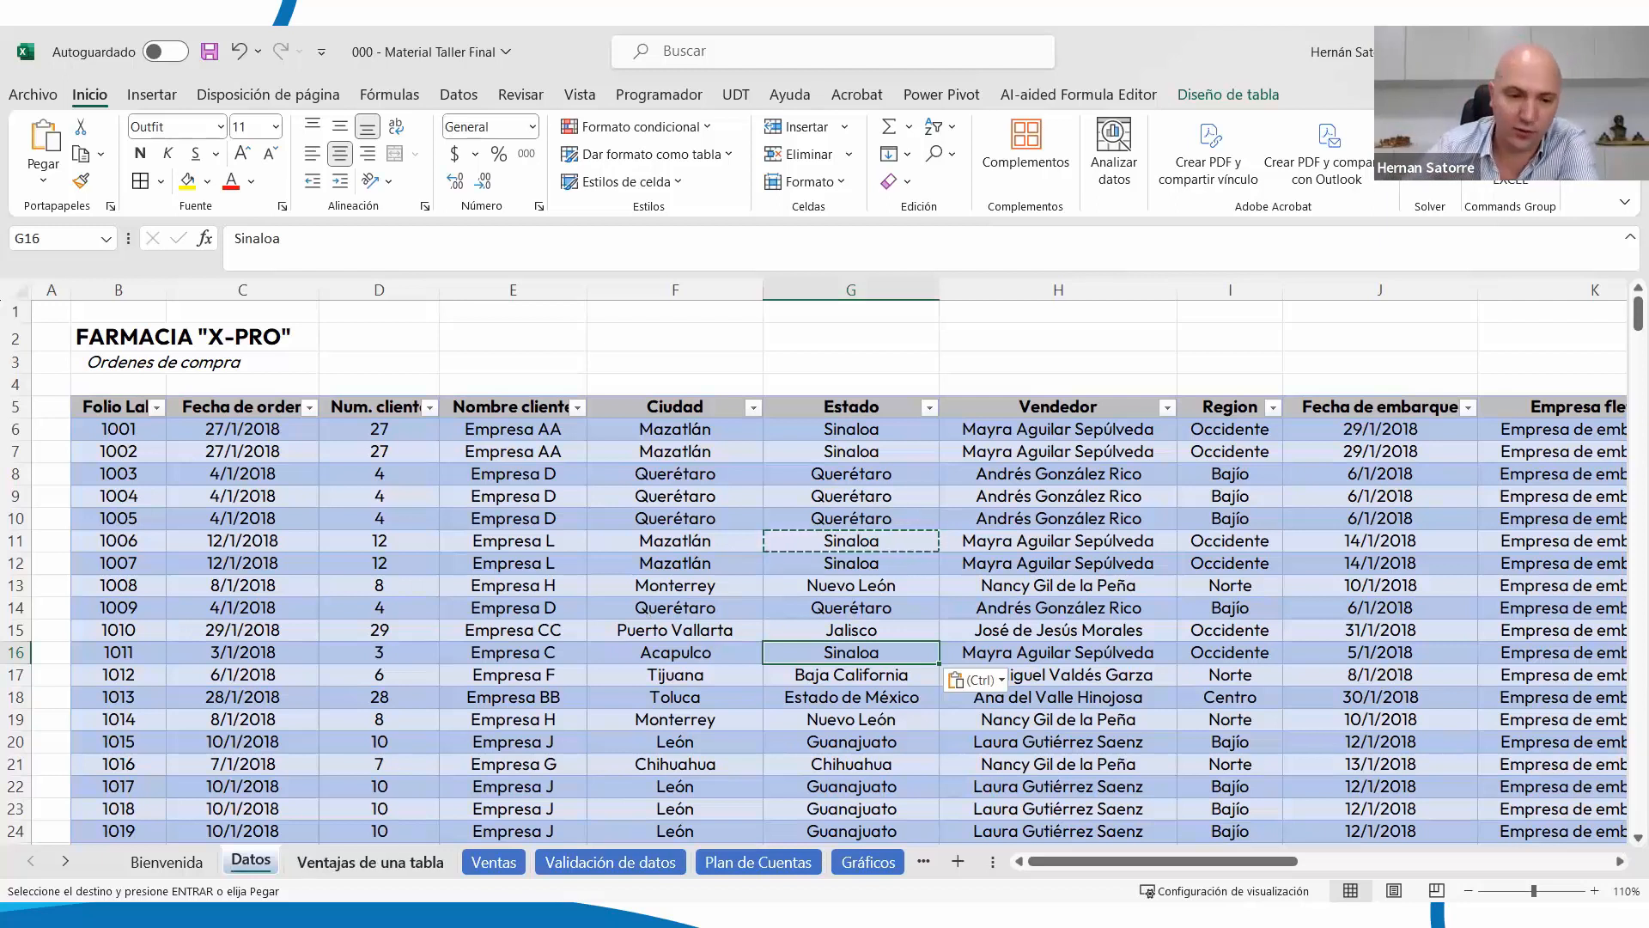
Lower the covering rectangle on the Ventajas de una tabla sheet to uncover the sixth advantage
{"action": "left_click", "coordinate": [399, 861]}
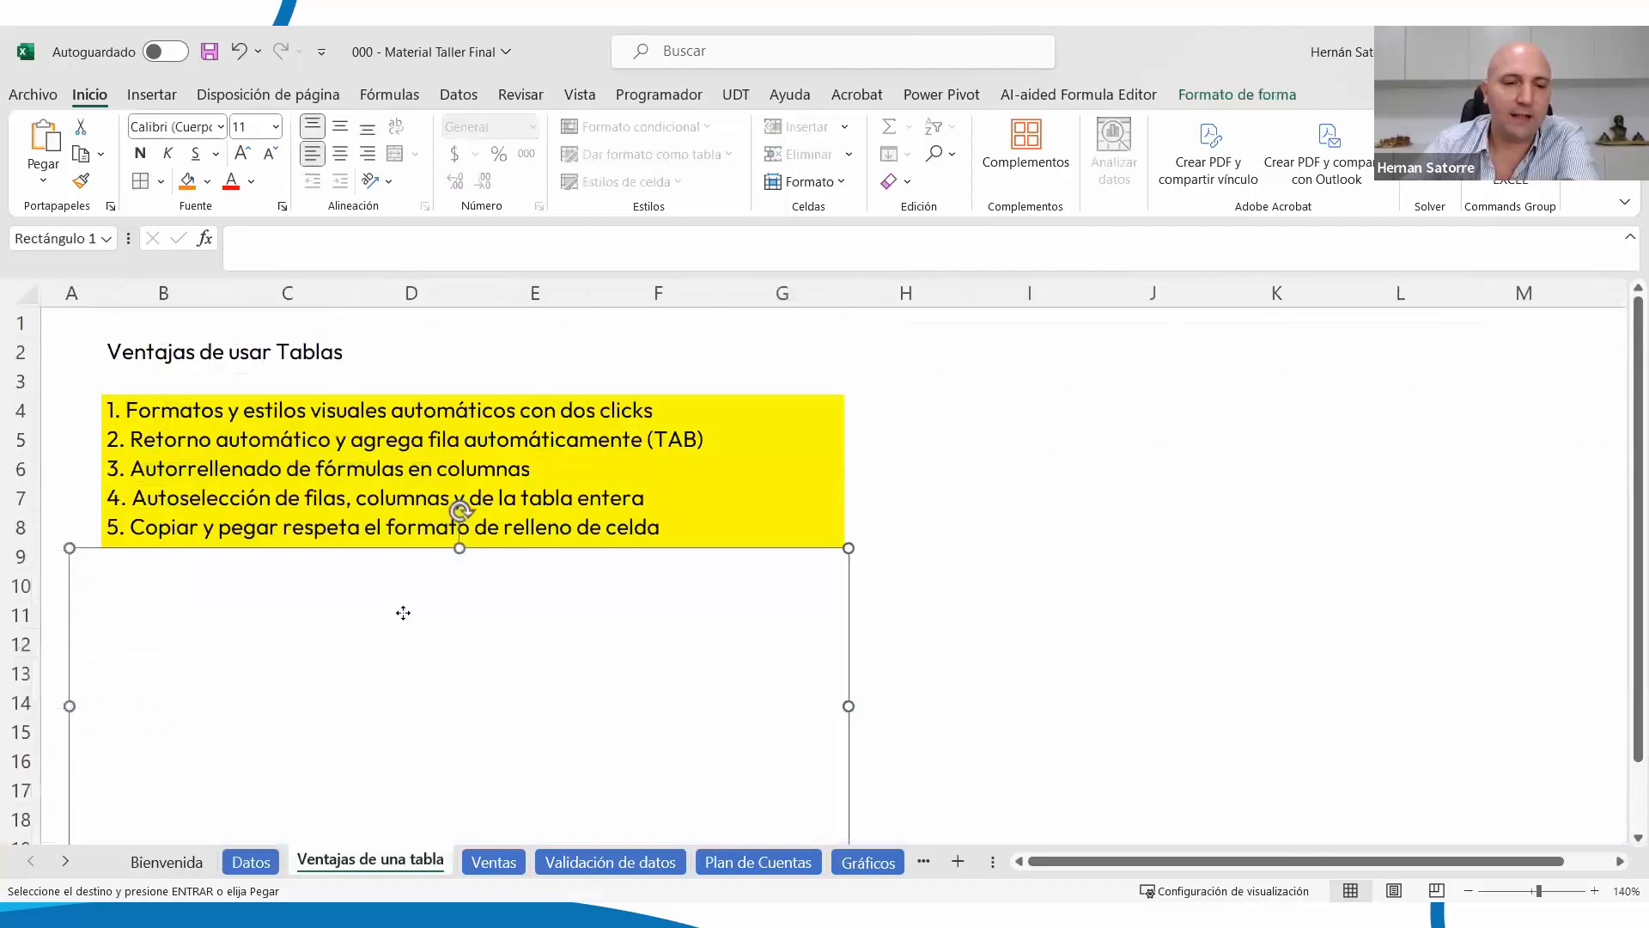
{"action": "left_click", "coordinate": [402, 644]}
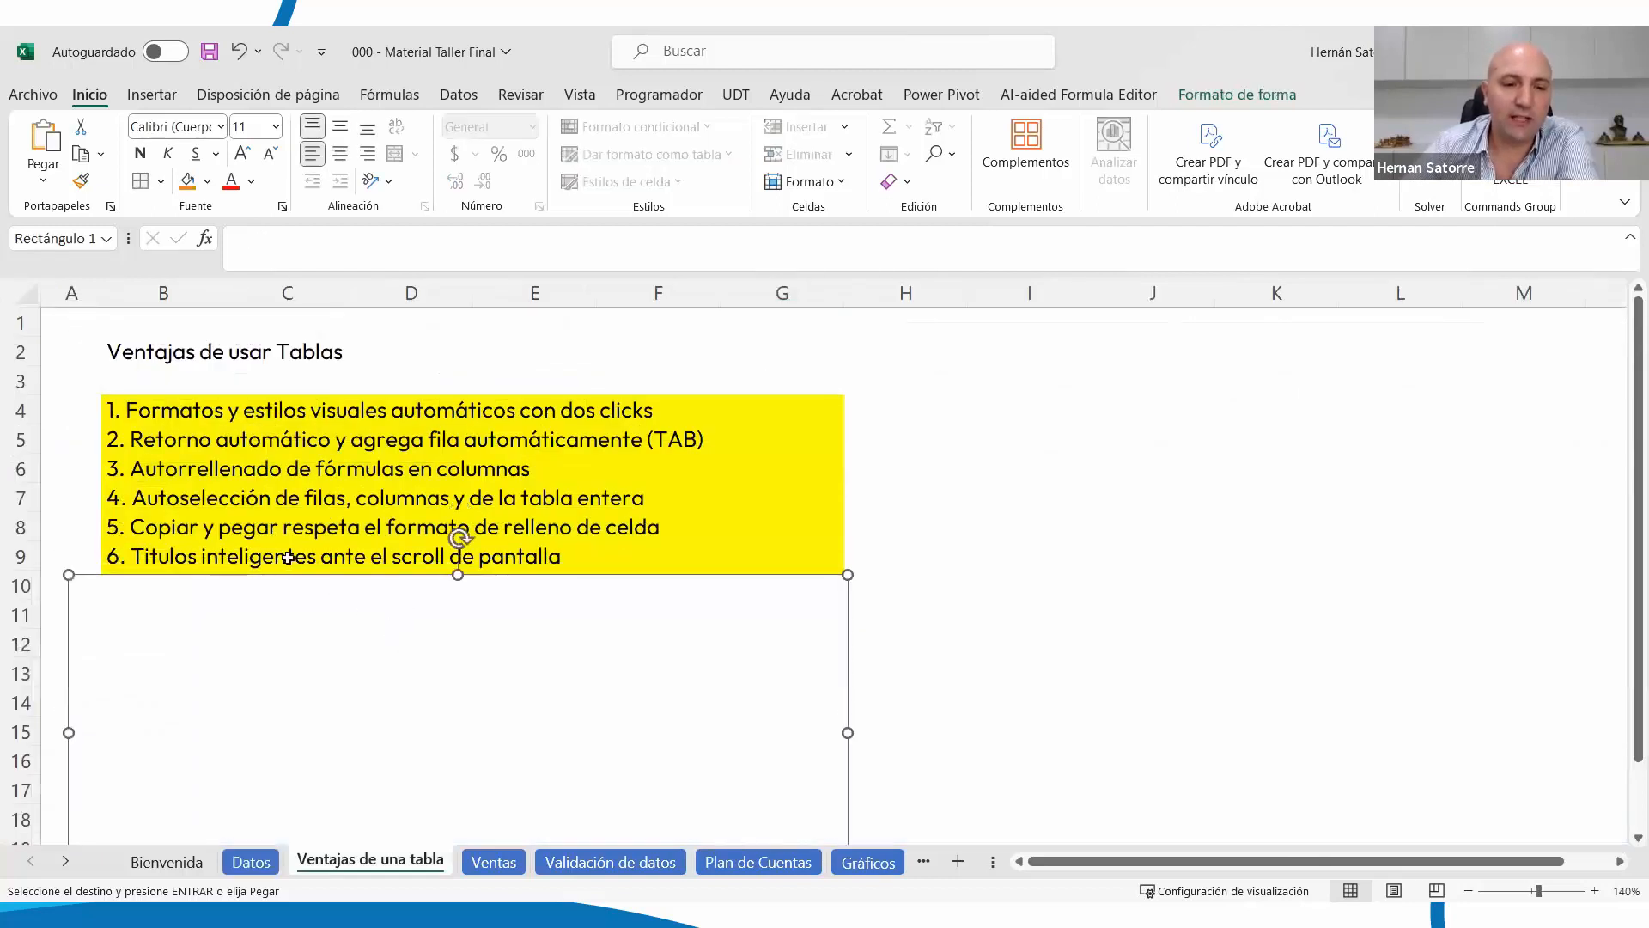
On the Datos sheet, select row 6, view the Inmovilizar options without applying any, and clear the pending copy selection
{"action": "left_click", "coordinate": [251, 861]}
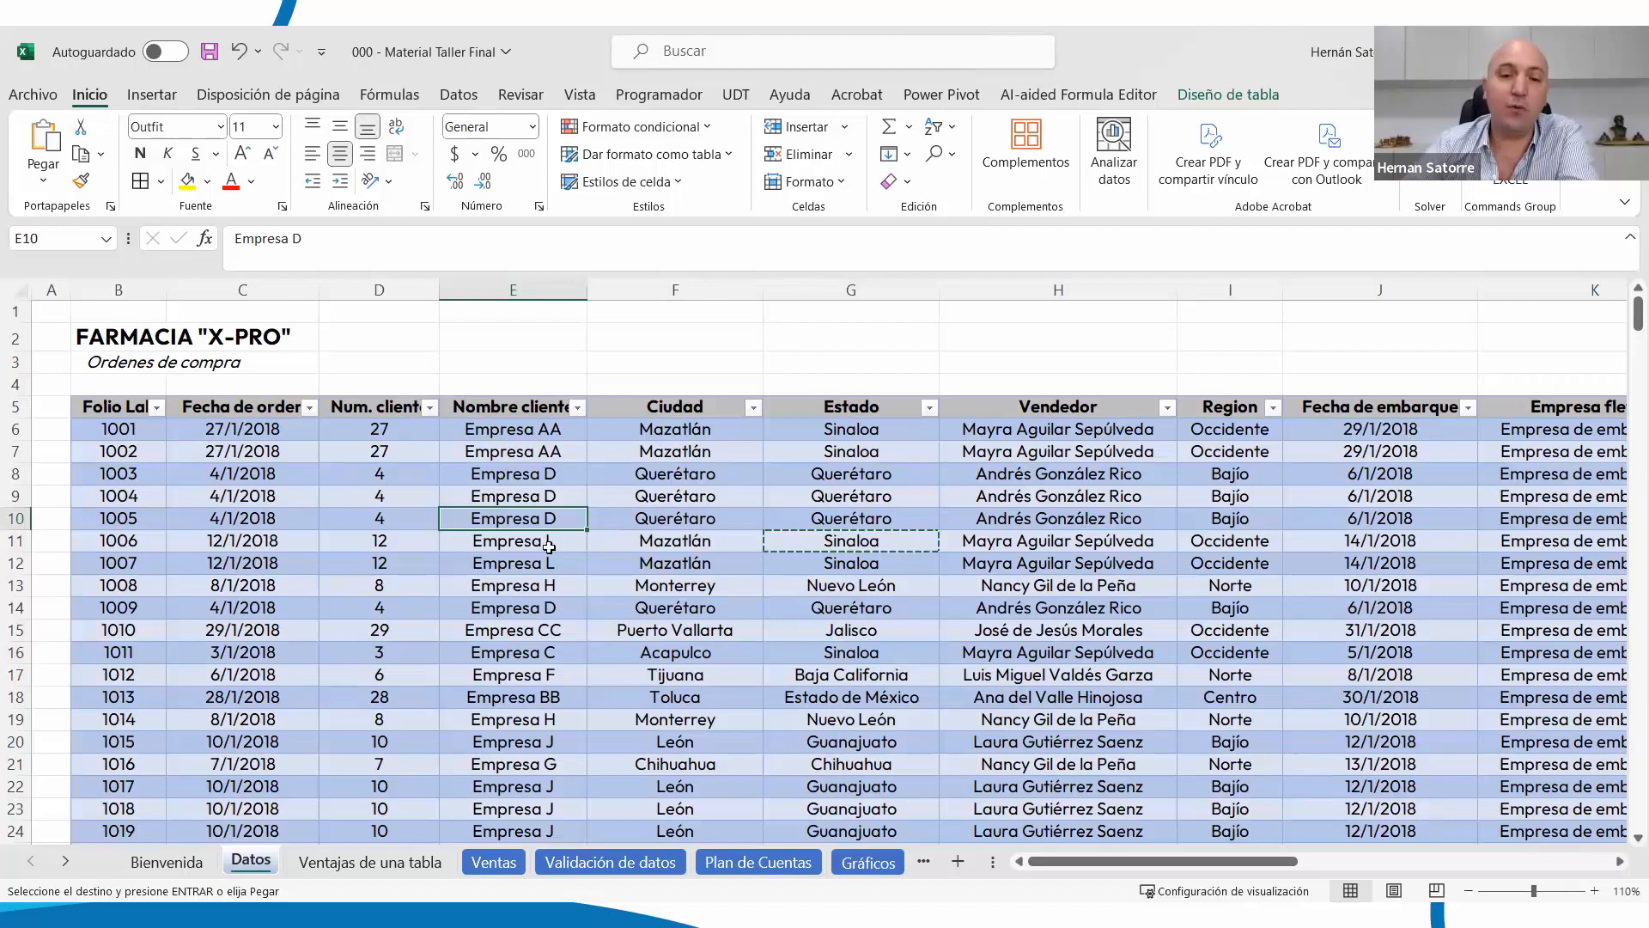
{"action": "scroll", "coordinate": [546, 545], "scroll_direction": "down", "scroll_amount": 2}
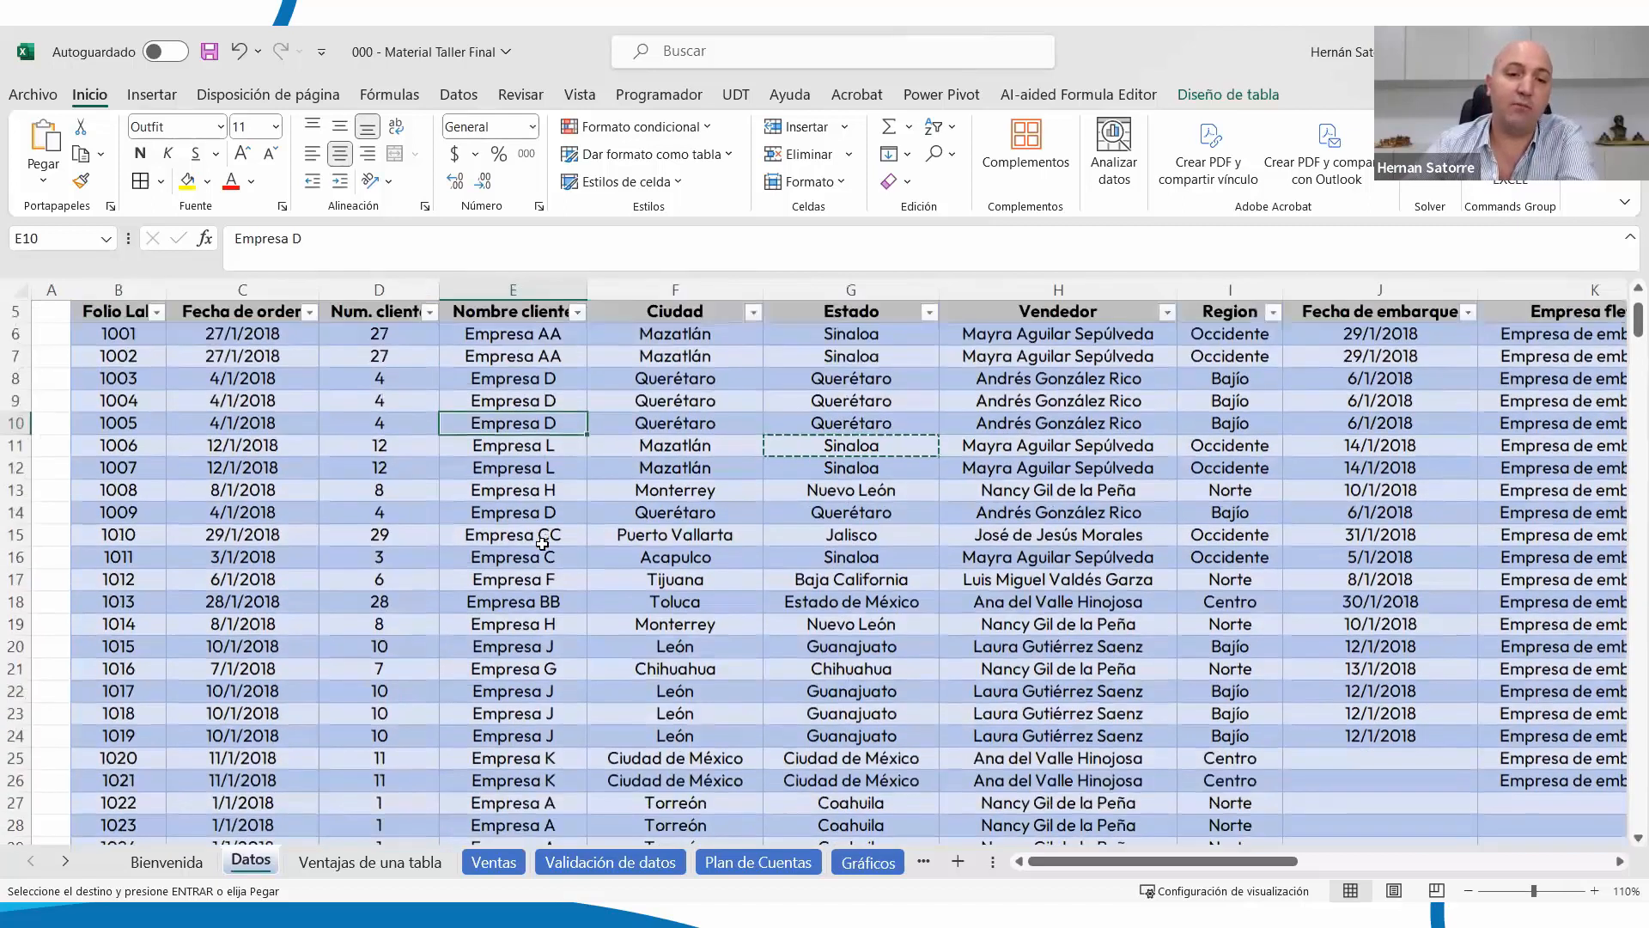
{"action": "scroll", "coordinate": [542, 544], "scroll_direction": "up", "scroll_amount": 2}
{"action": "left_click", "coordinate": [15, 428]}
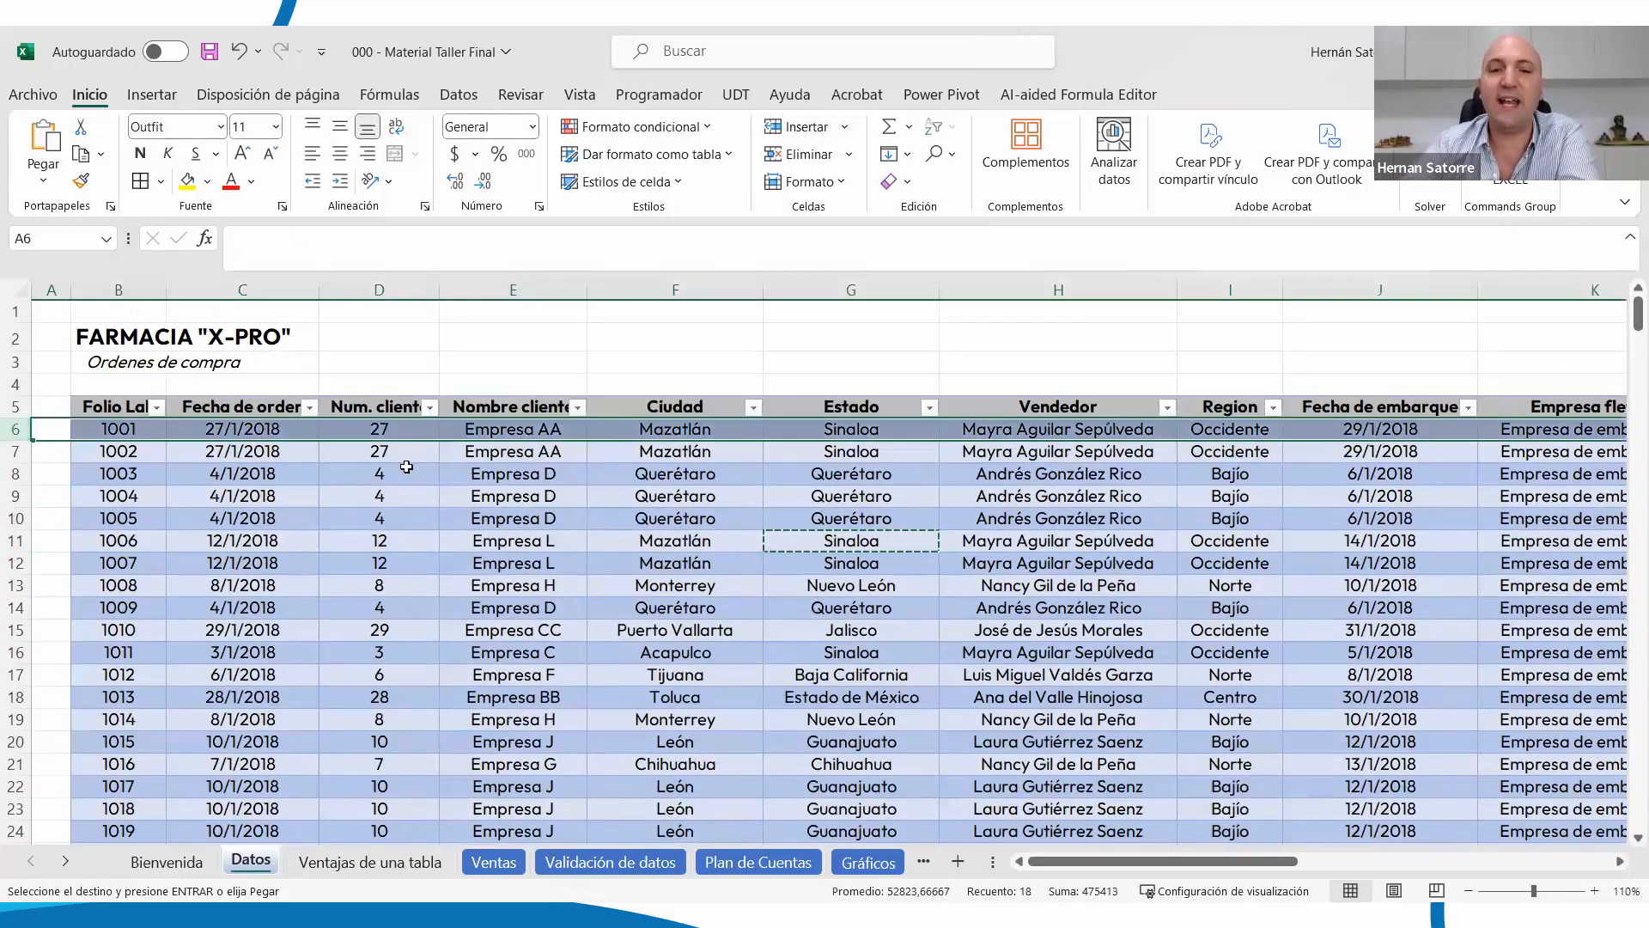
{"action": "left_click", "coordinate": [574, 94]}
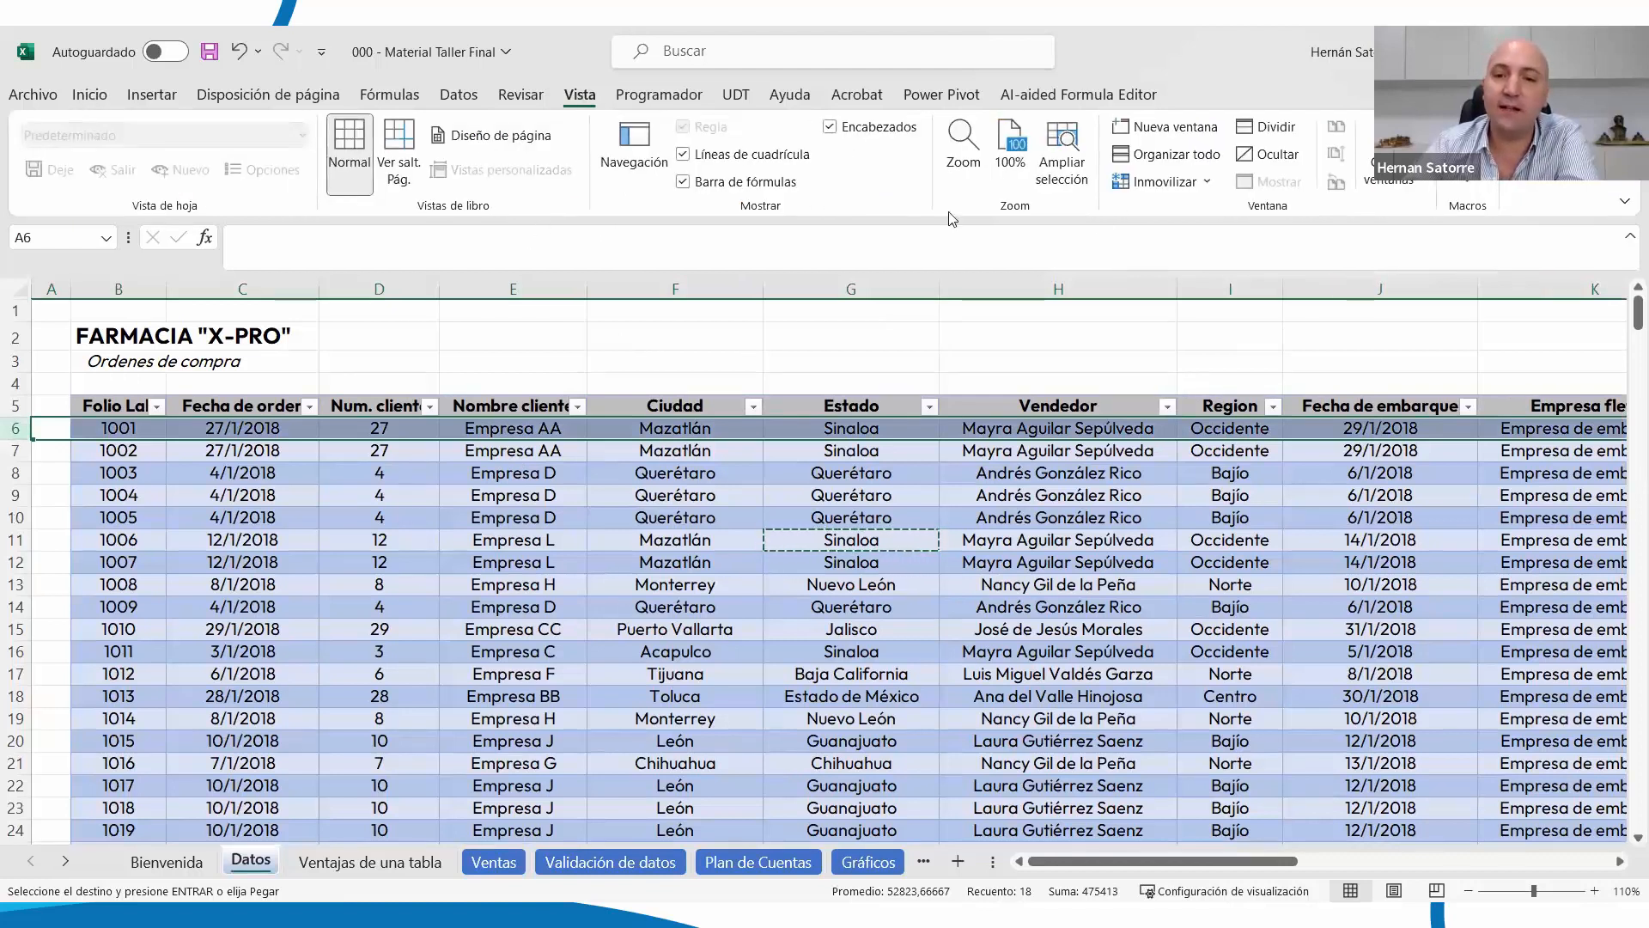
{"action": "left_click", "coordinate": [1177, 182]}
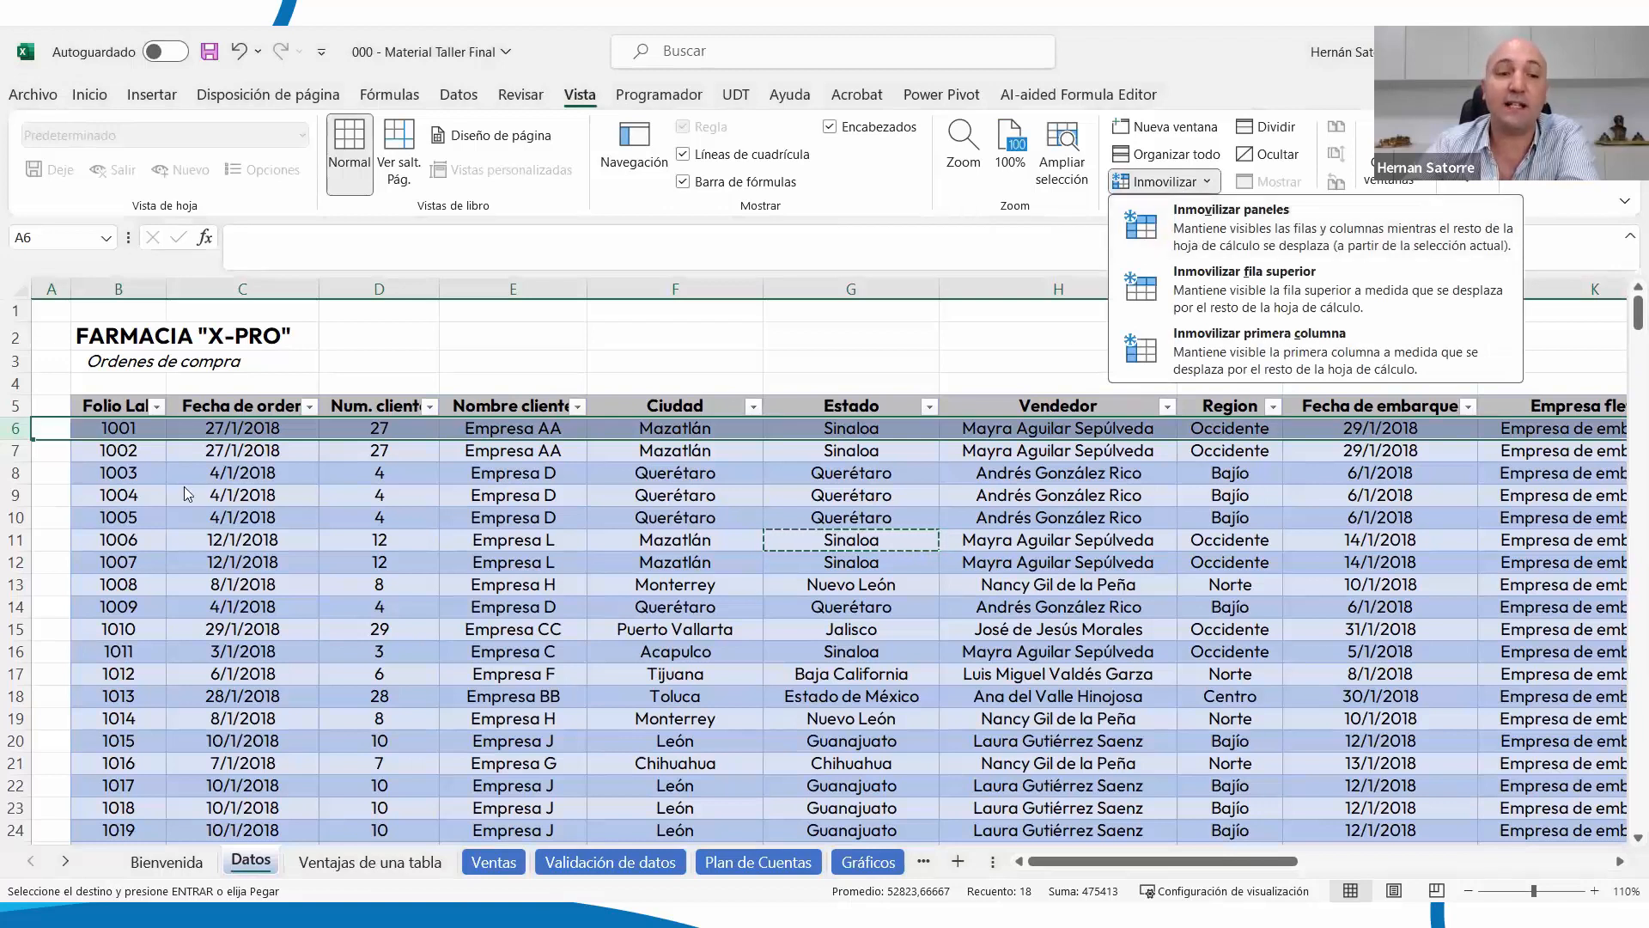
{"action": "left_click", "coordinate": [614, 508]}
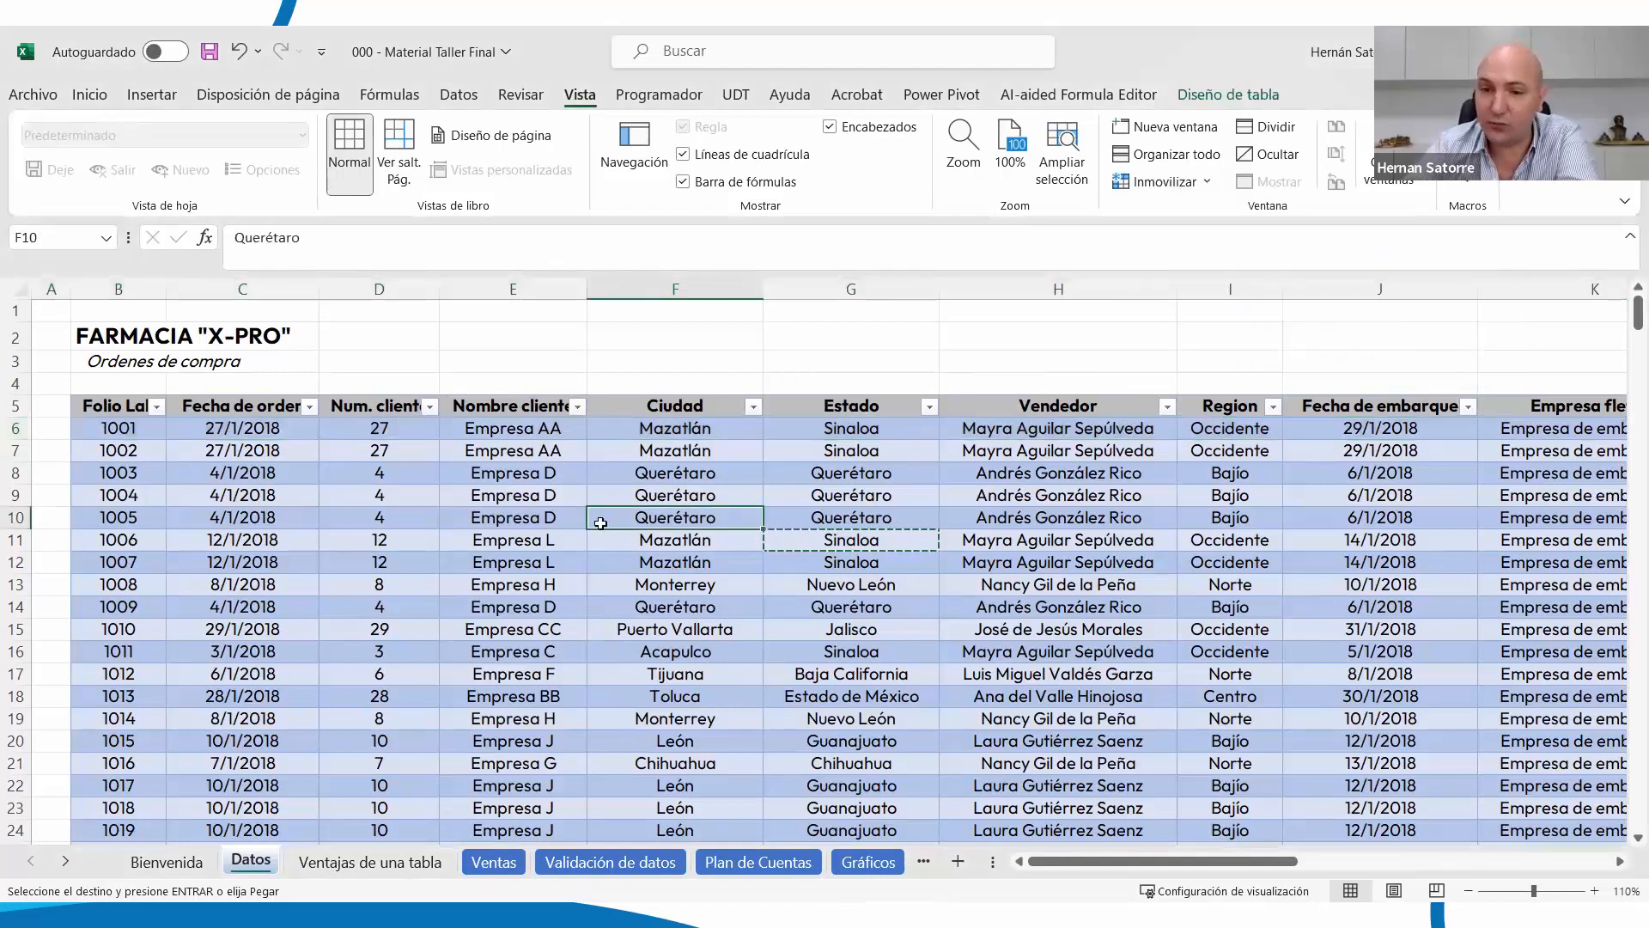
{"action": "key", "text": "Escape"}
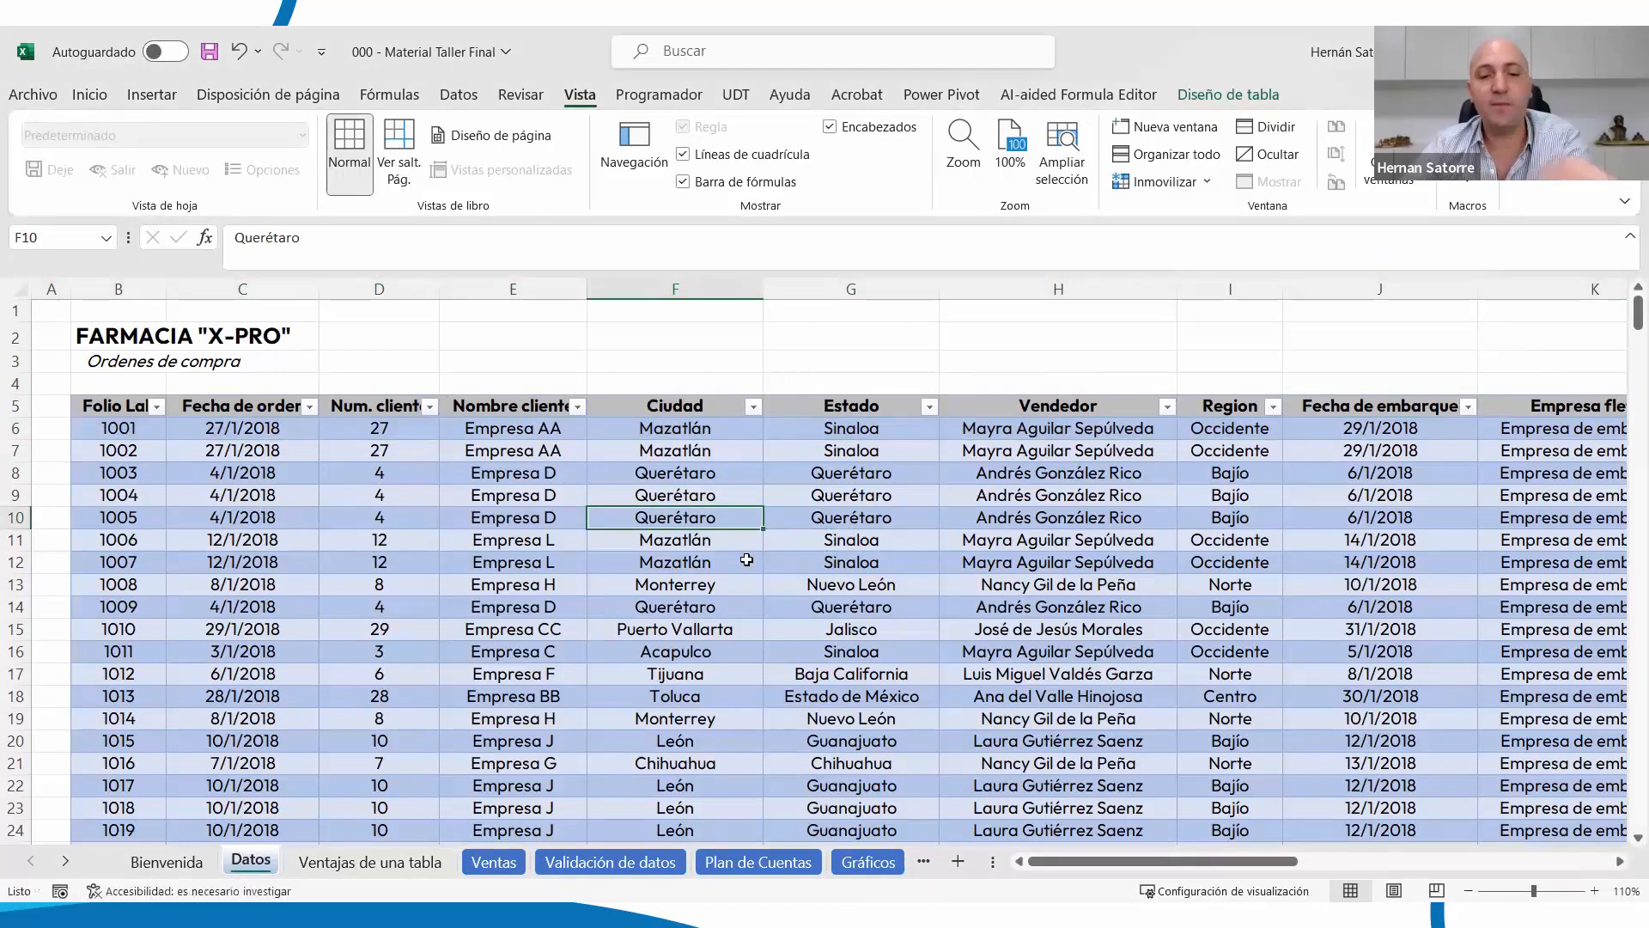
Select the table headers from Folio Lab to Estado and examine the column headings with row 5 out of view
{"action": "scroll", "coordinate": [666, 445], "scroll_direction": "down", "scroll_amount": 1}
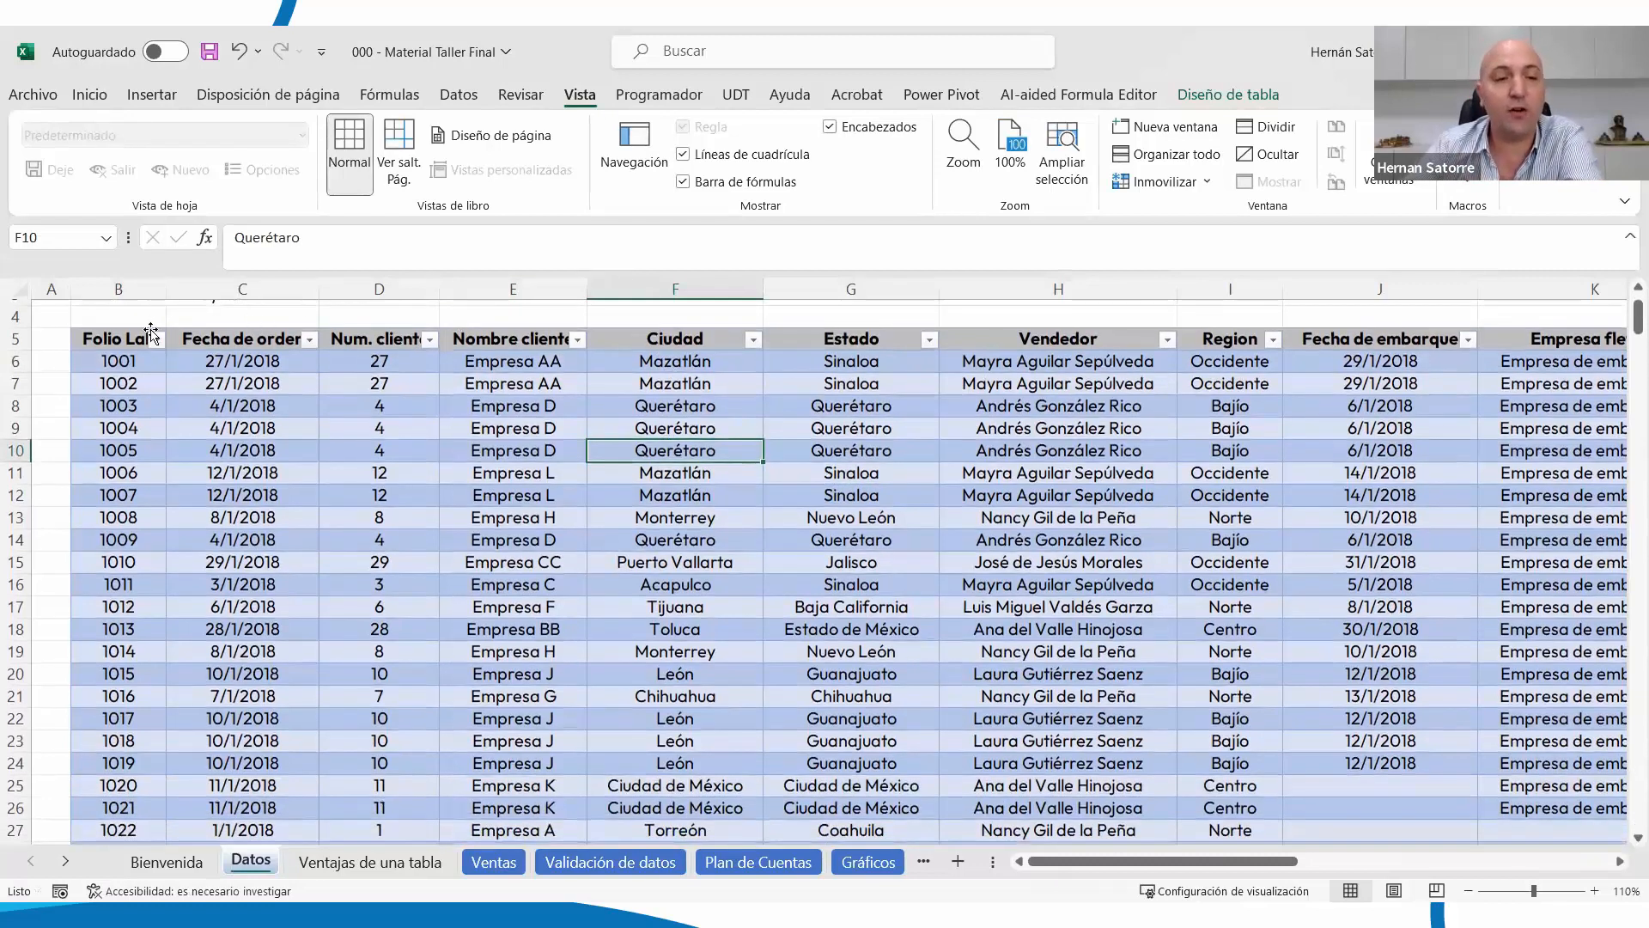
{"action": "left_click_drag", "start_coordinate": [112, 341], "coordinate": [877, 350]}
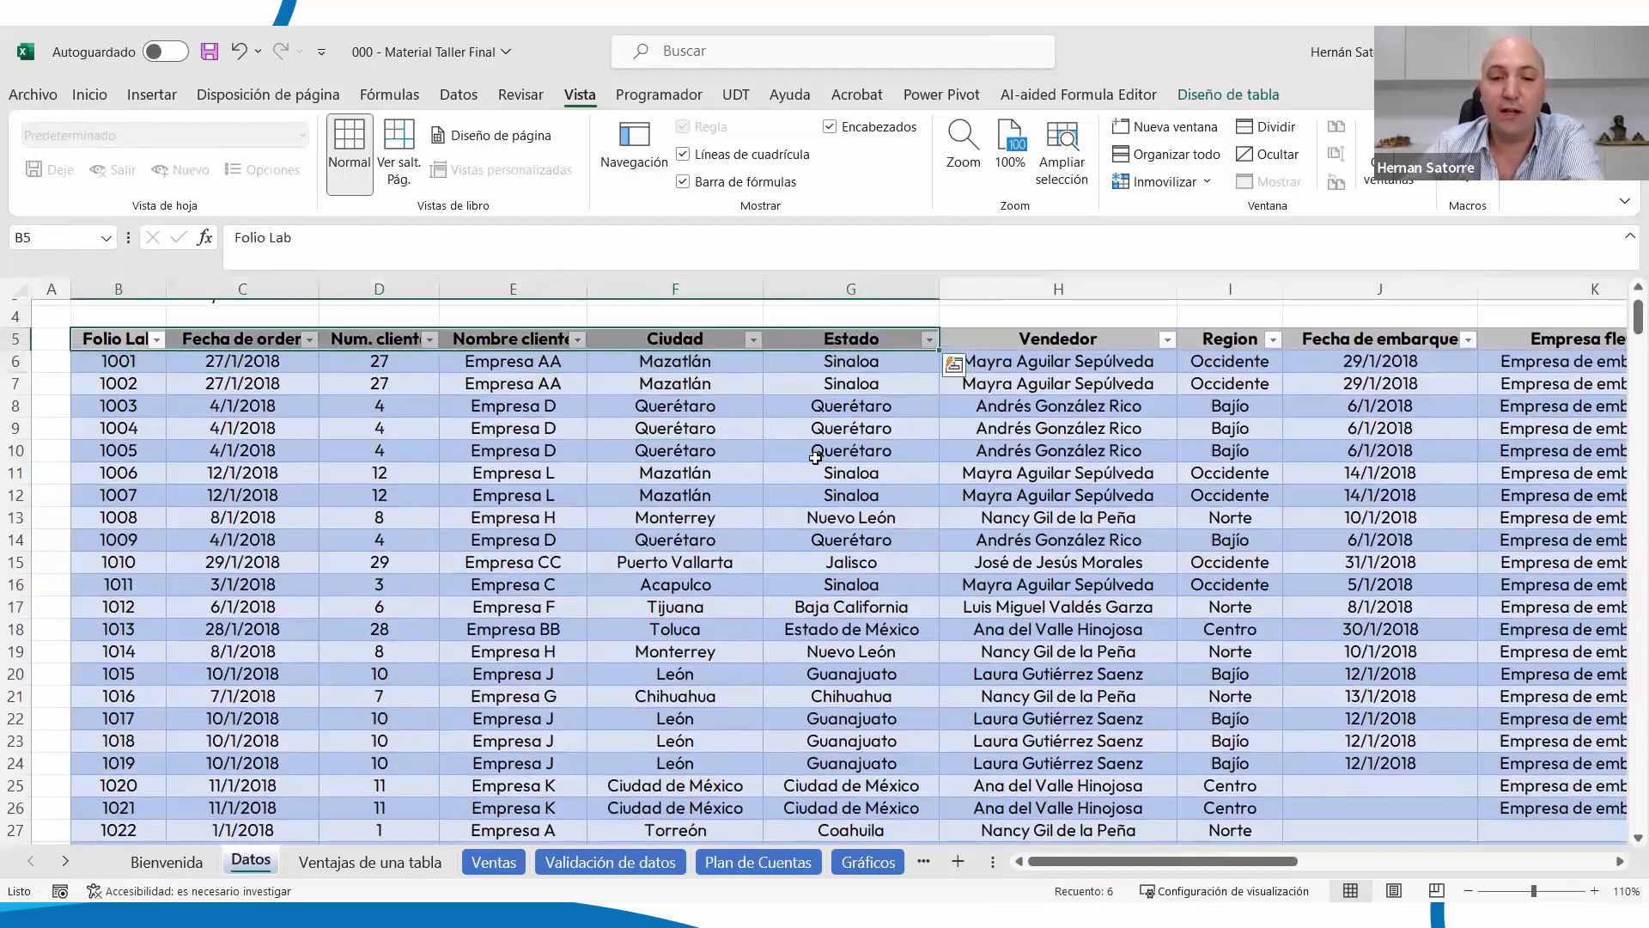
{"action": "scroll", "coordinate": [815, 457], "scroll_direction": "down", "scroll_amount": 1}
{"action": "scroll", "coordinate": [811, 404], "scroll_direction": "down", "scroll_amount": 1}
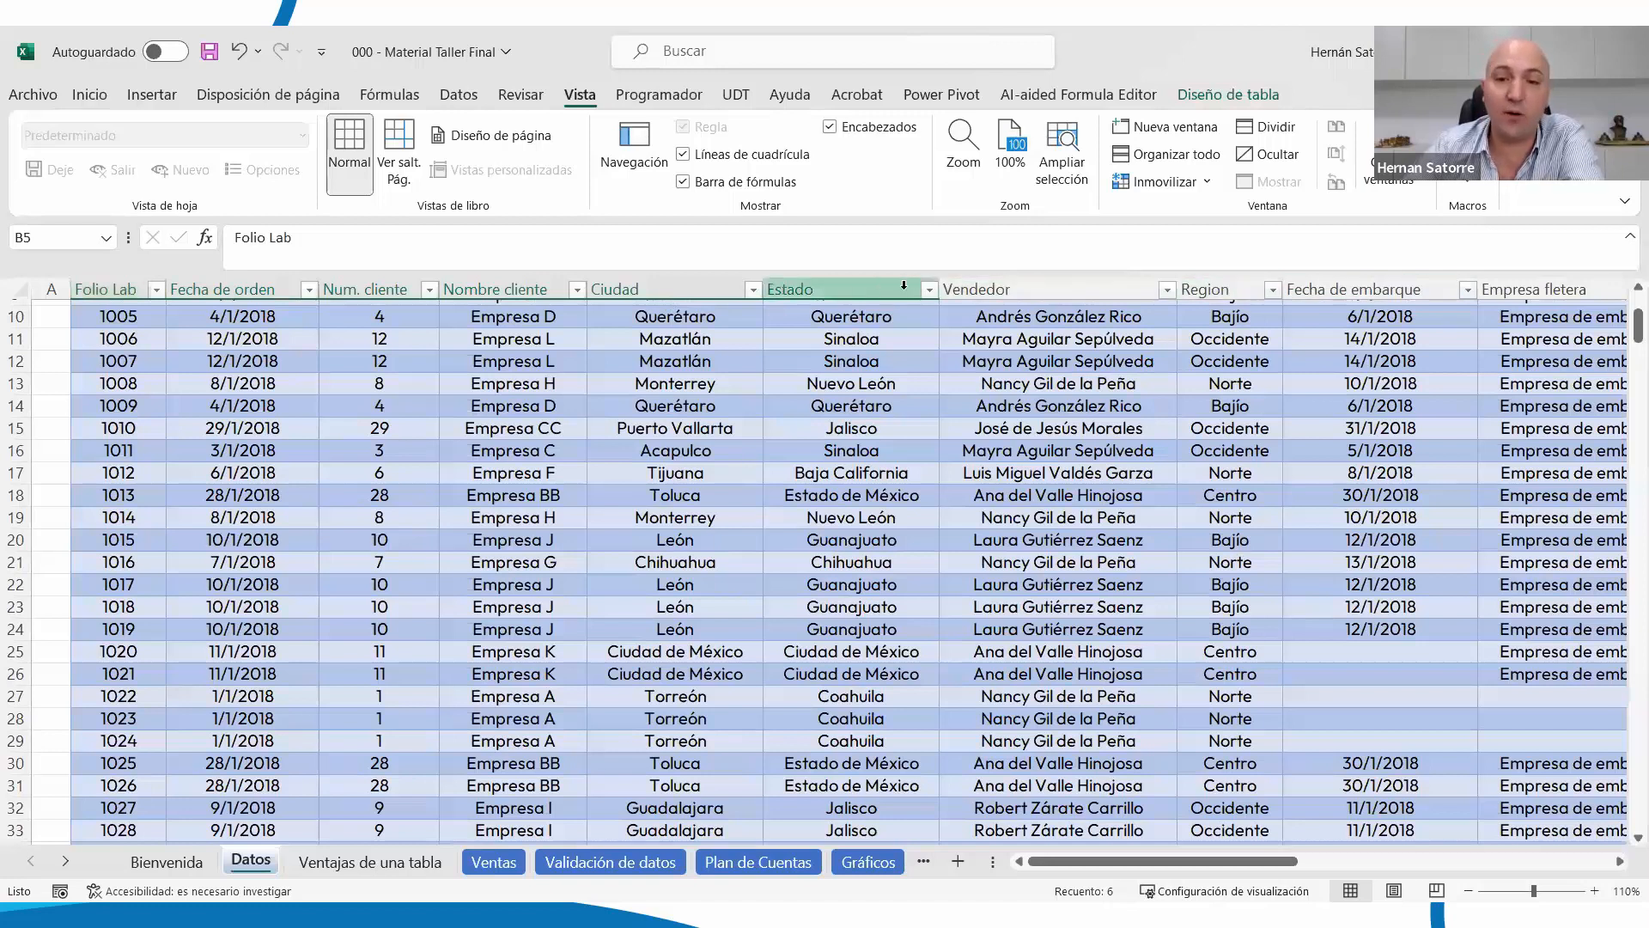
View the Estado filter options from the column heading, cancel them, and look through the rows further down the table
{"action": "left_click", "coordinate": [930, 296]}
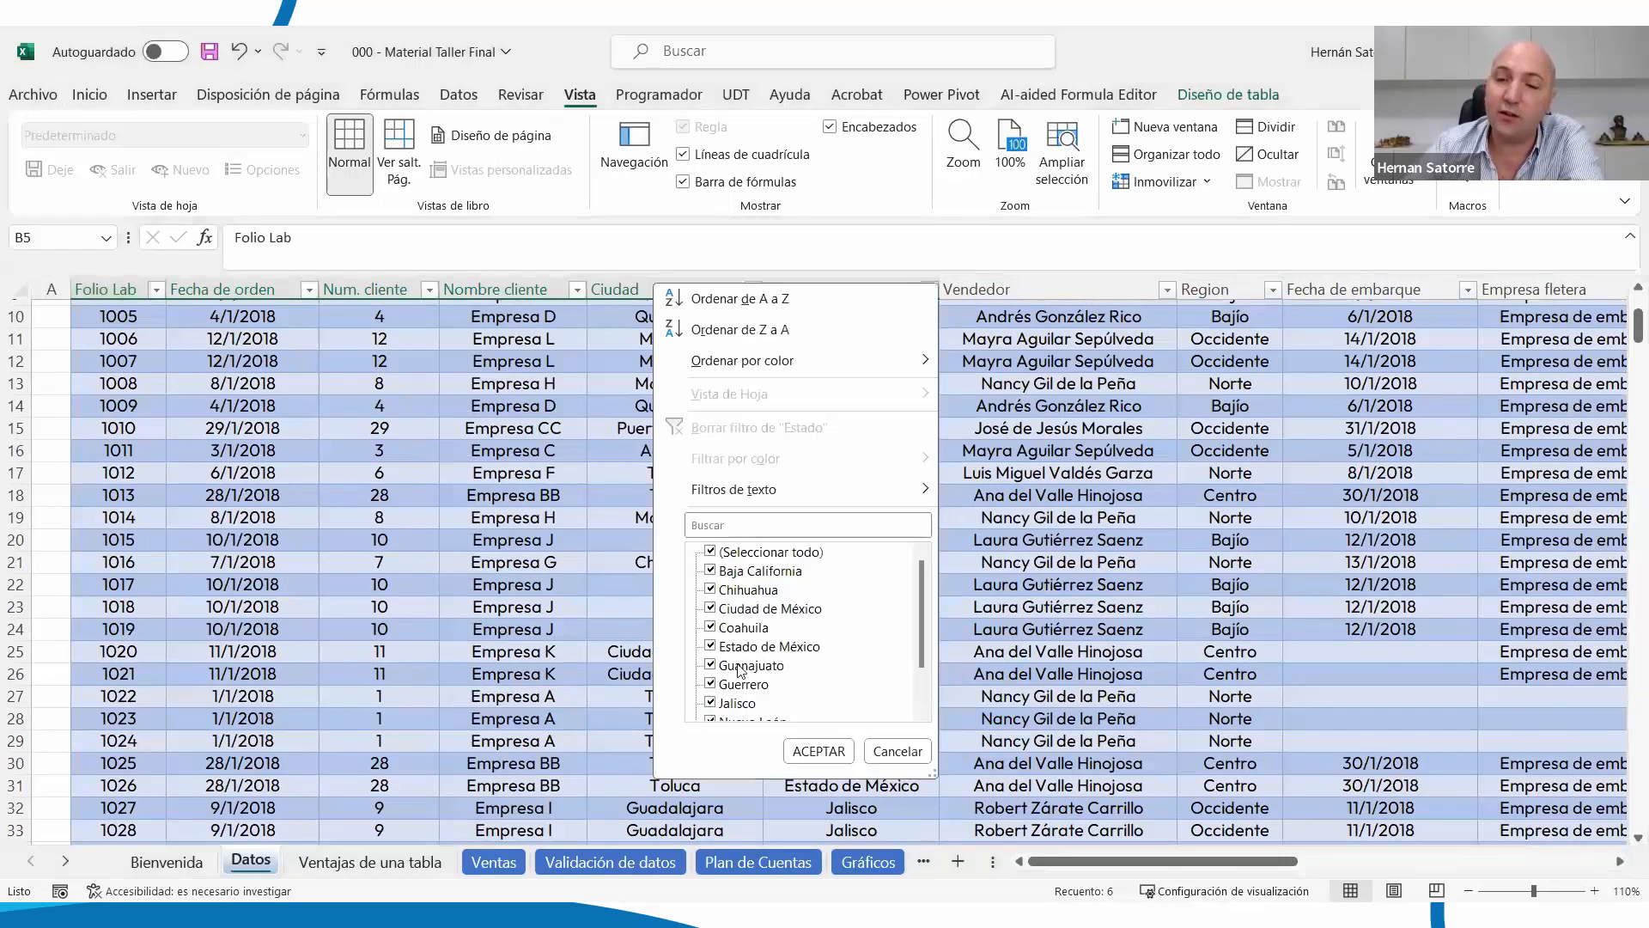
{"action": "left_click", "coordinate": [898, 751]}
{"action": "scroll", "coordinate": [850, 528], "scroll_direction": "down", "scroll_amount": 5}
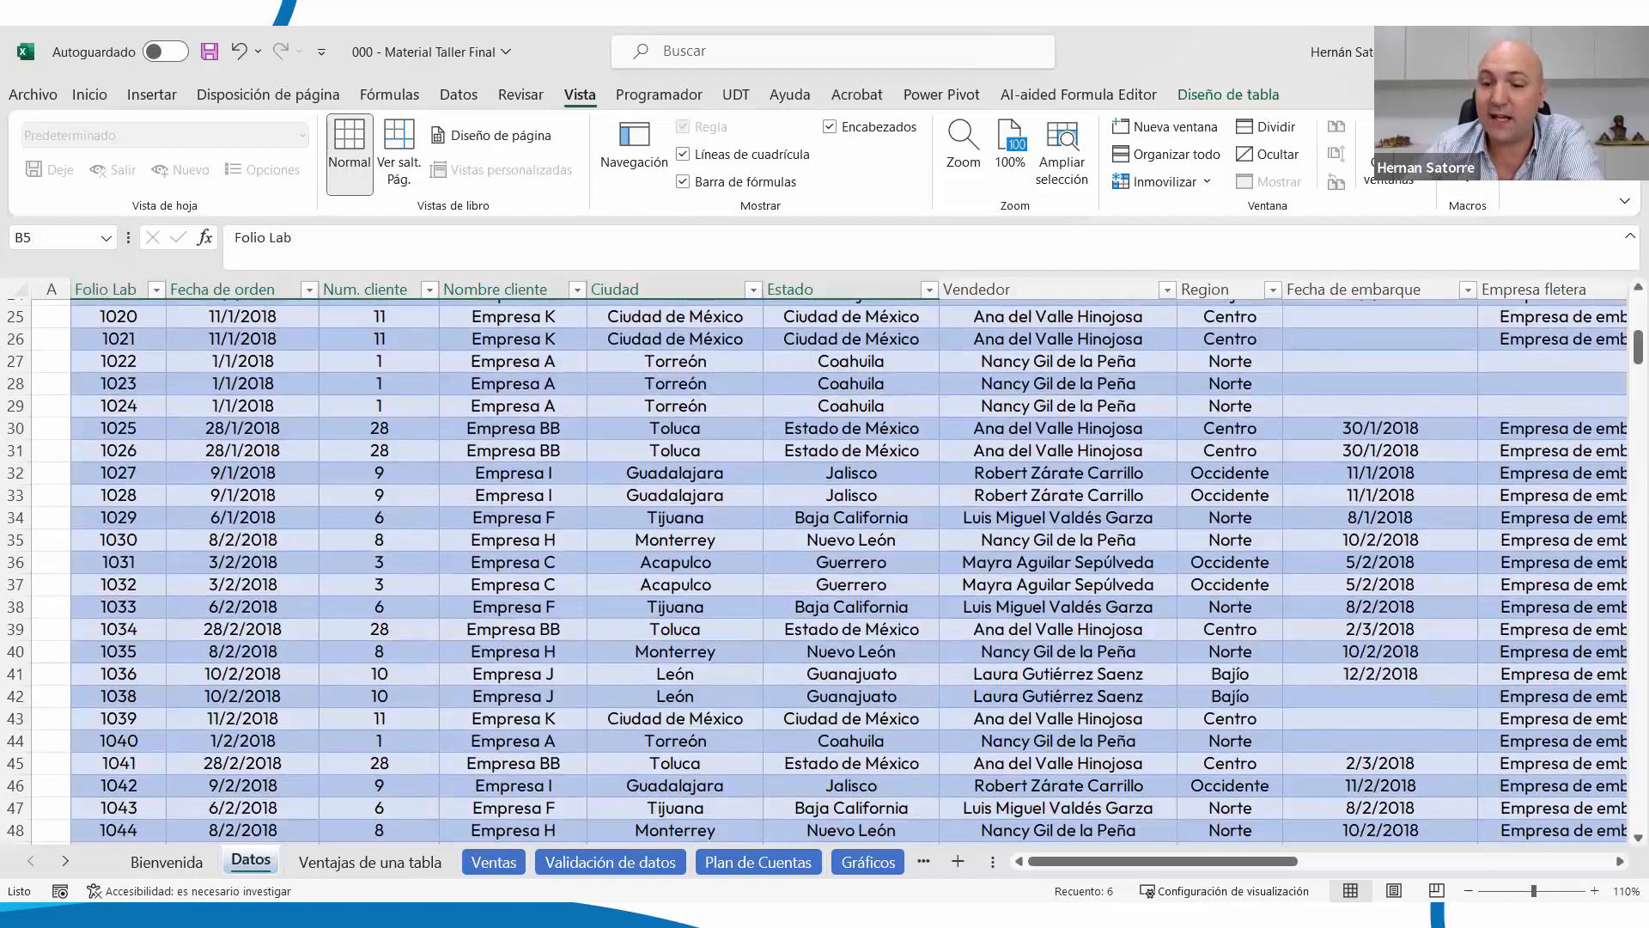
Lower the covering rectangle on the Ventajas de una tabla sheet to uncover the seventh and eighth advantages
{"action": "left_click_drag", "start_coordinate": [1281, 862], "coordinate": [1398, 862]}
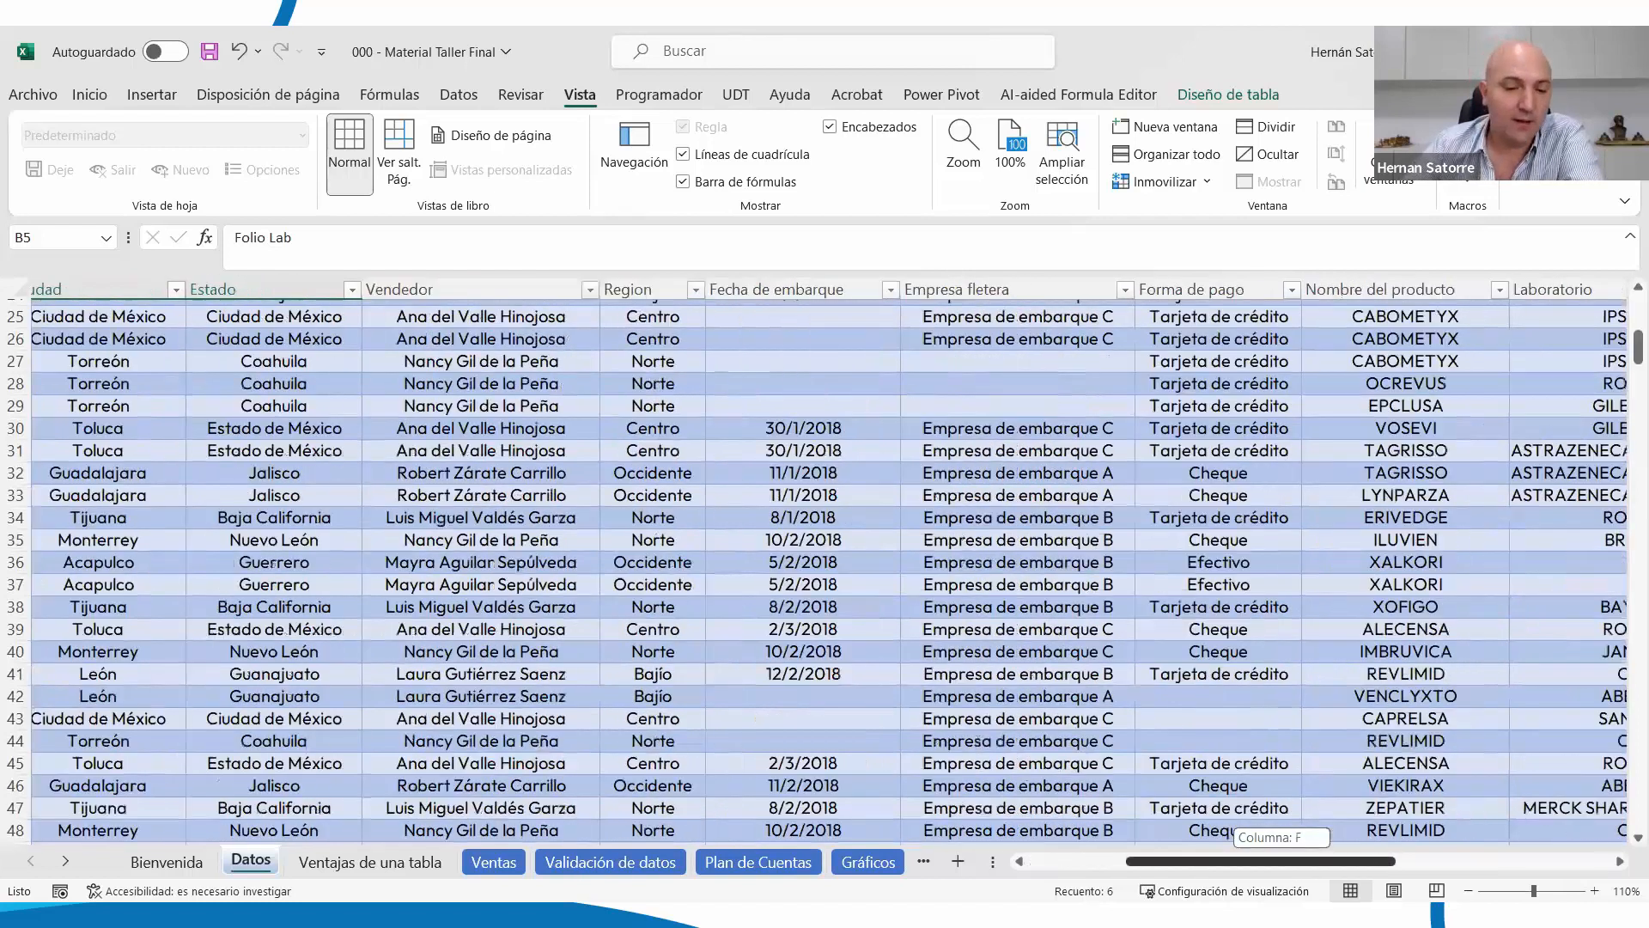
{"action": "left_click", "coordinate": [370, 859]}
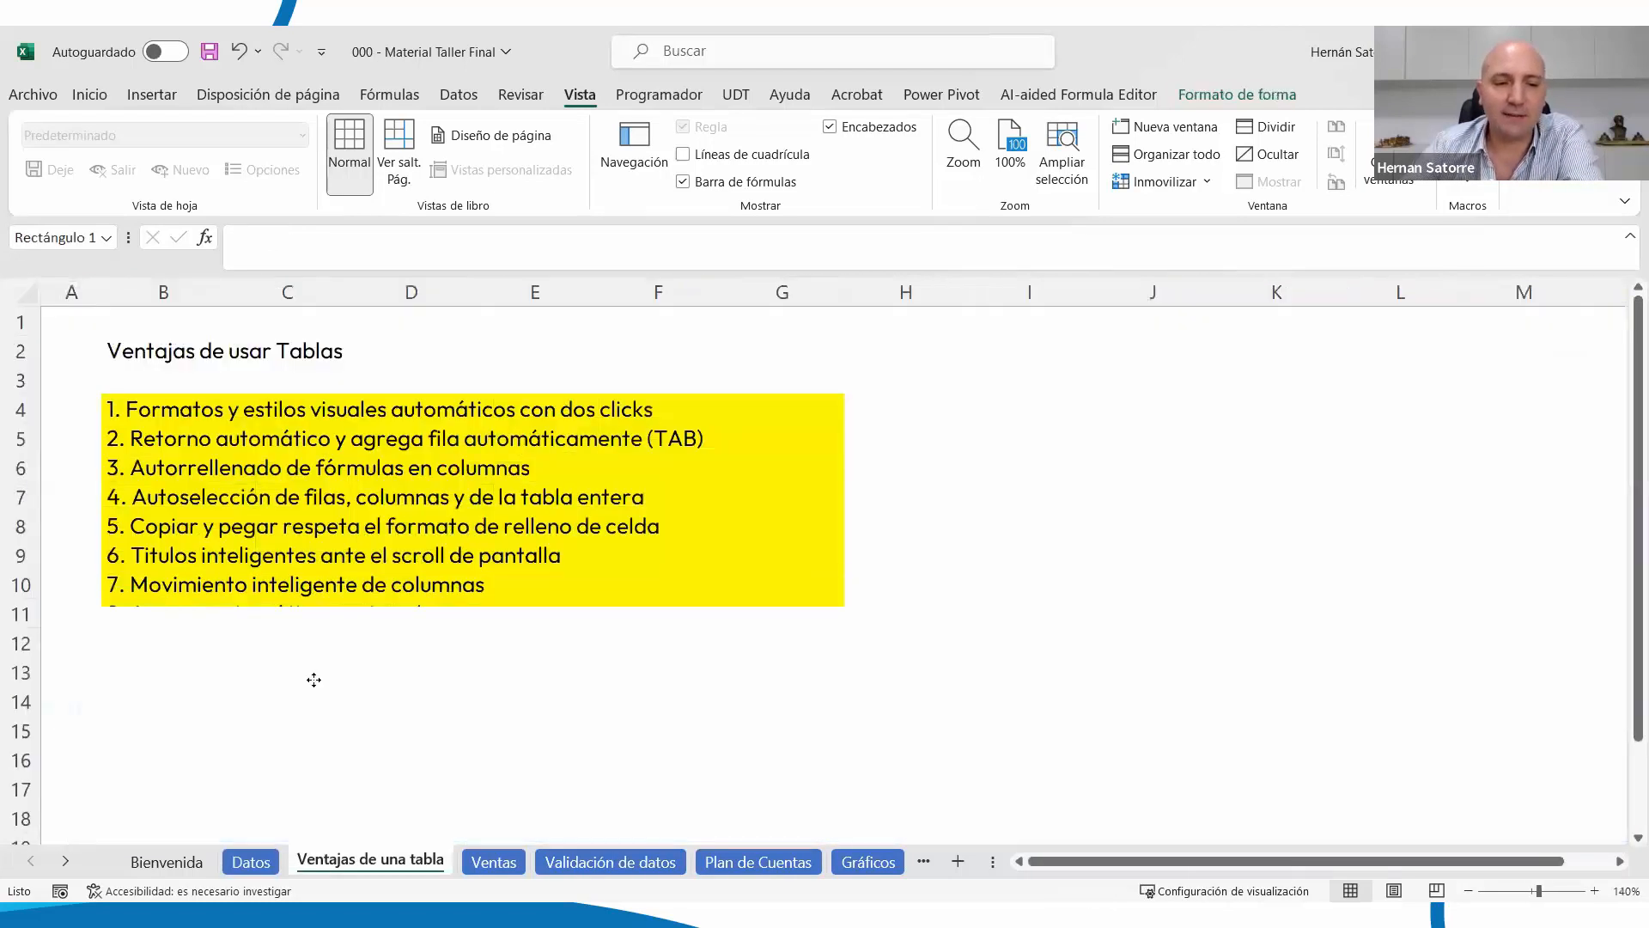
{"action": "left_click", "coordinate": [314, 673]}
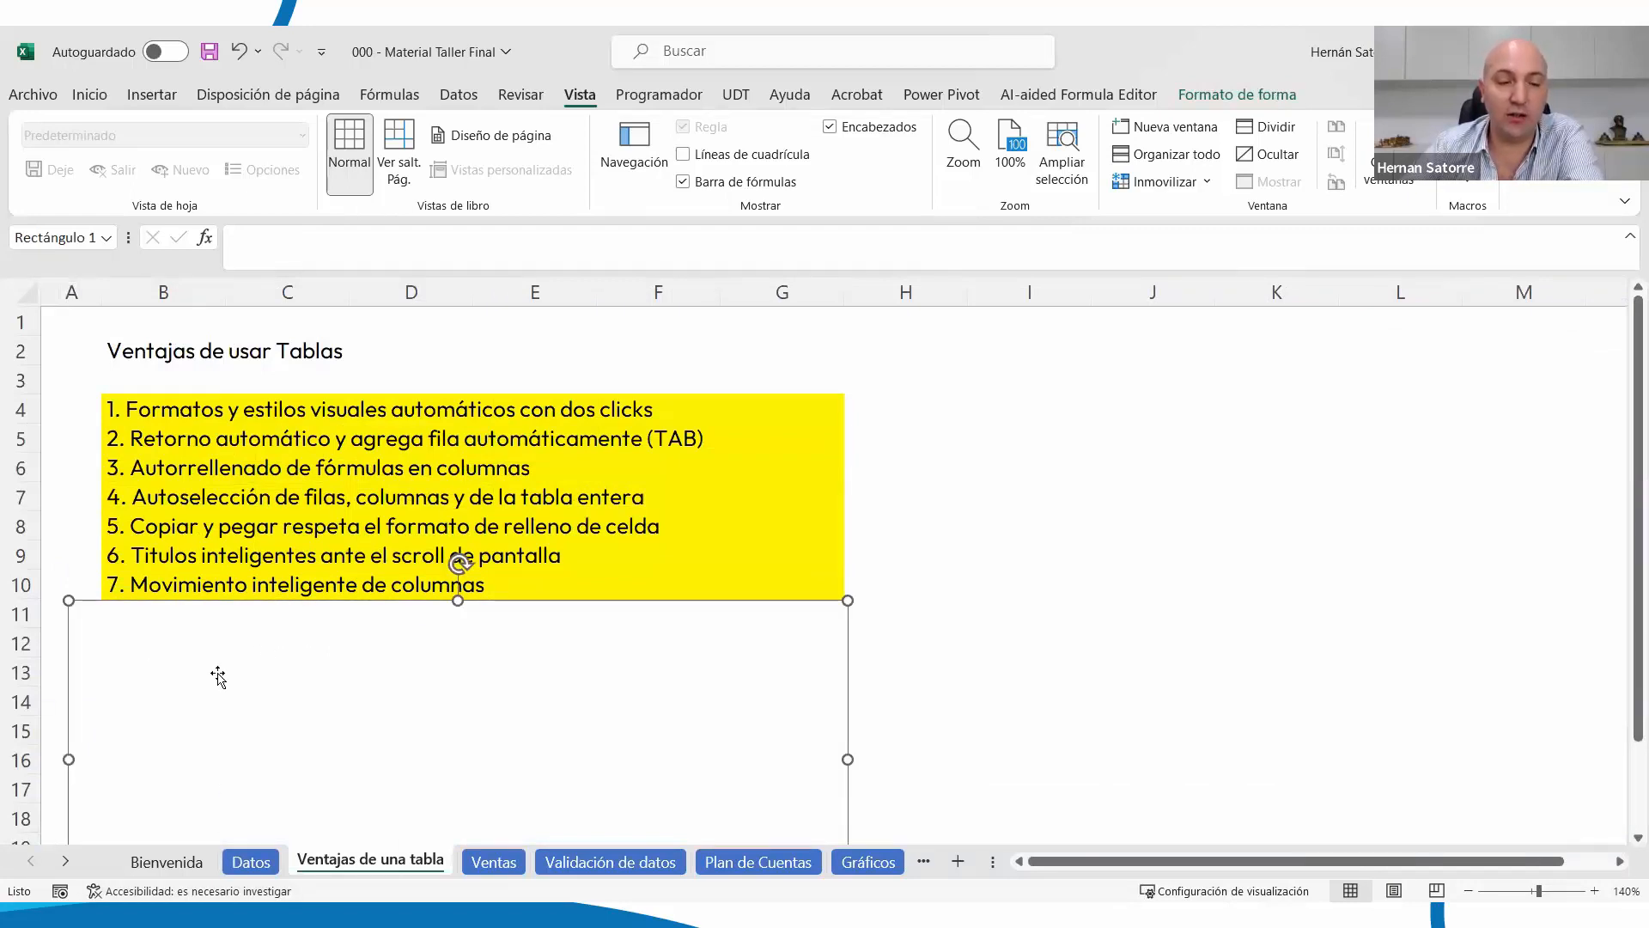
{"action": "left_click_drag", "start_coordinate": [262, 641], "coordinate": [272, 674]}
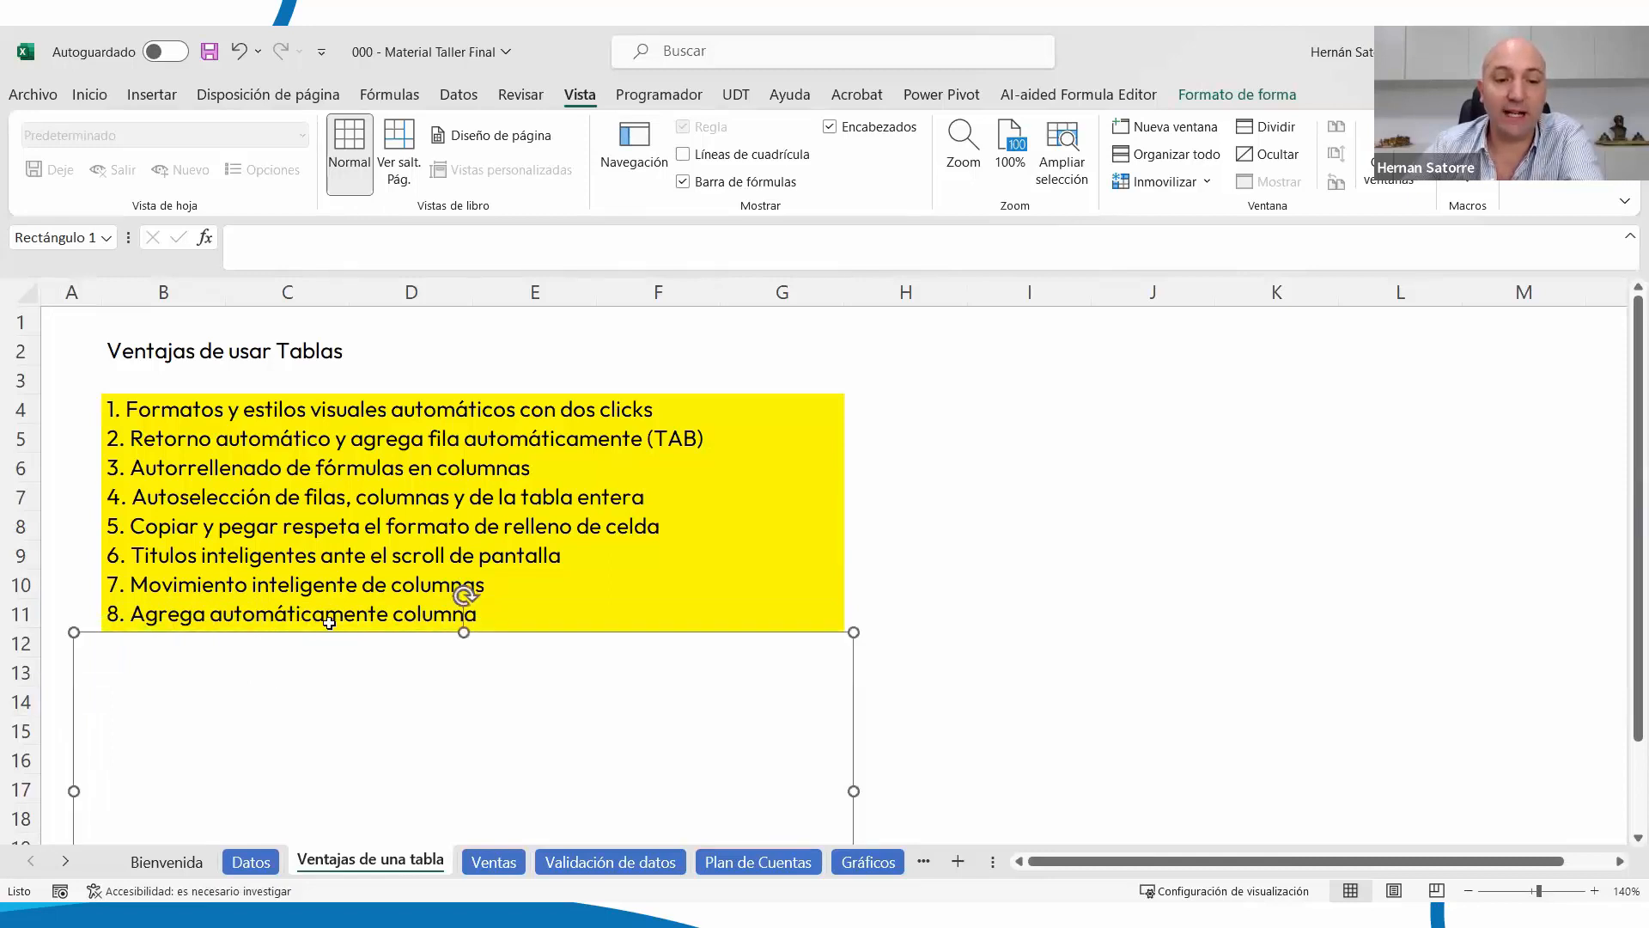
On the Datos sheet, select the empty cell T5 directly beside the Ingreso Neto heading
{"action": "left_click", "coordinate": [251, 862]}
{"action": "left_click_drag", "start_coordinate": [1263, 862], "coordinate": [1473, 866]}
{"action": "scroll", "coordinate": [1166, 555], "scroll_direction": "up", "scroll_amount": 8}
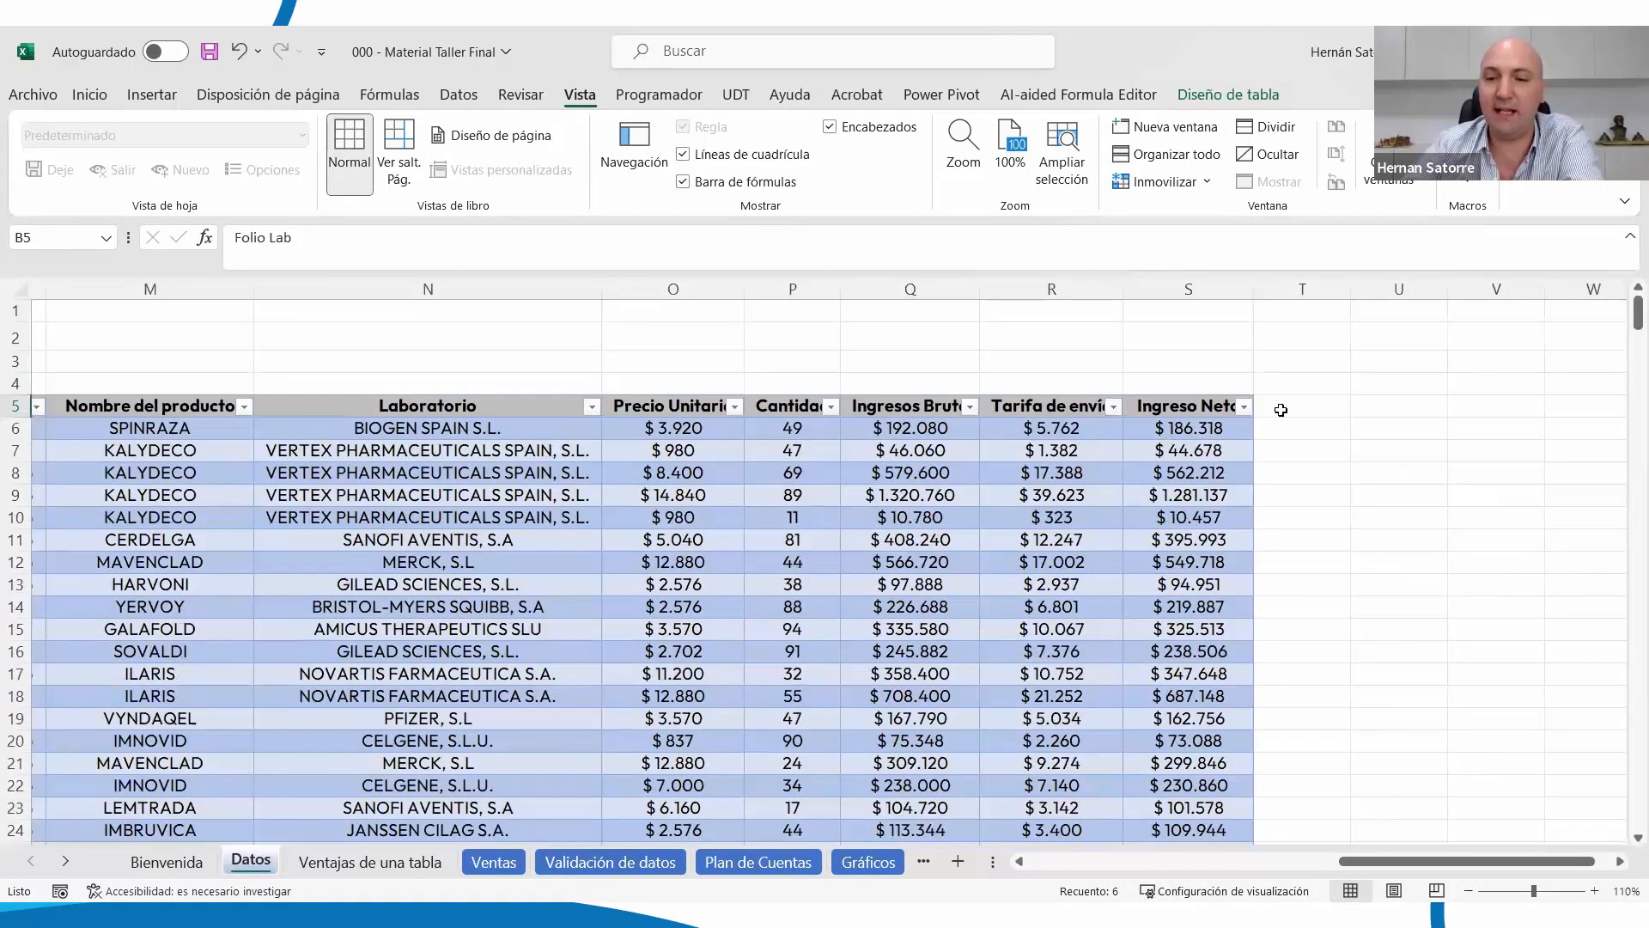
{"action": "left_click", "coordinate": [1280, 409]}
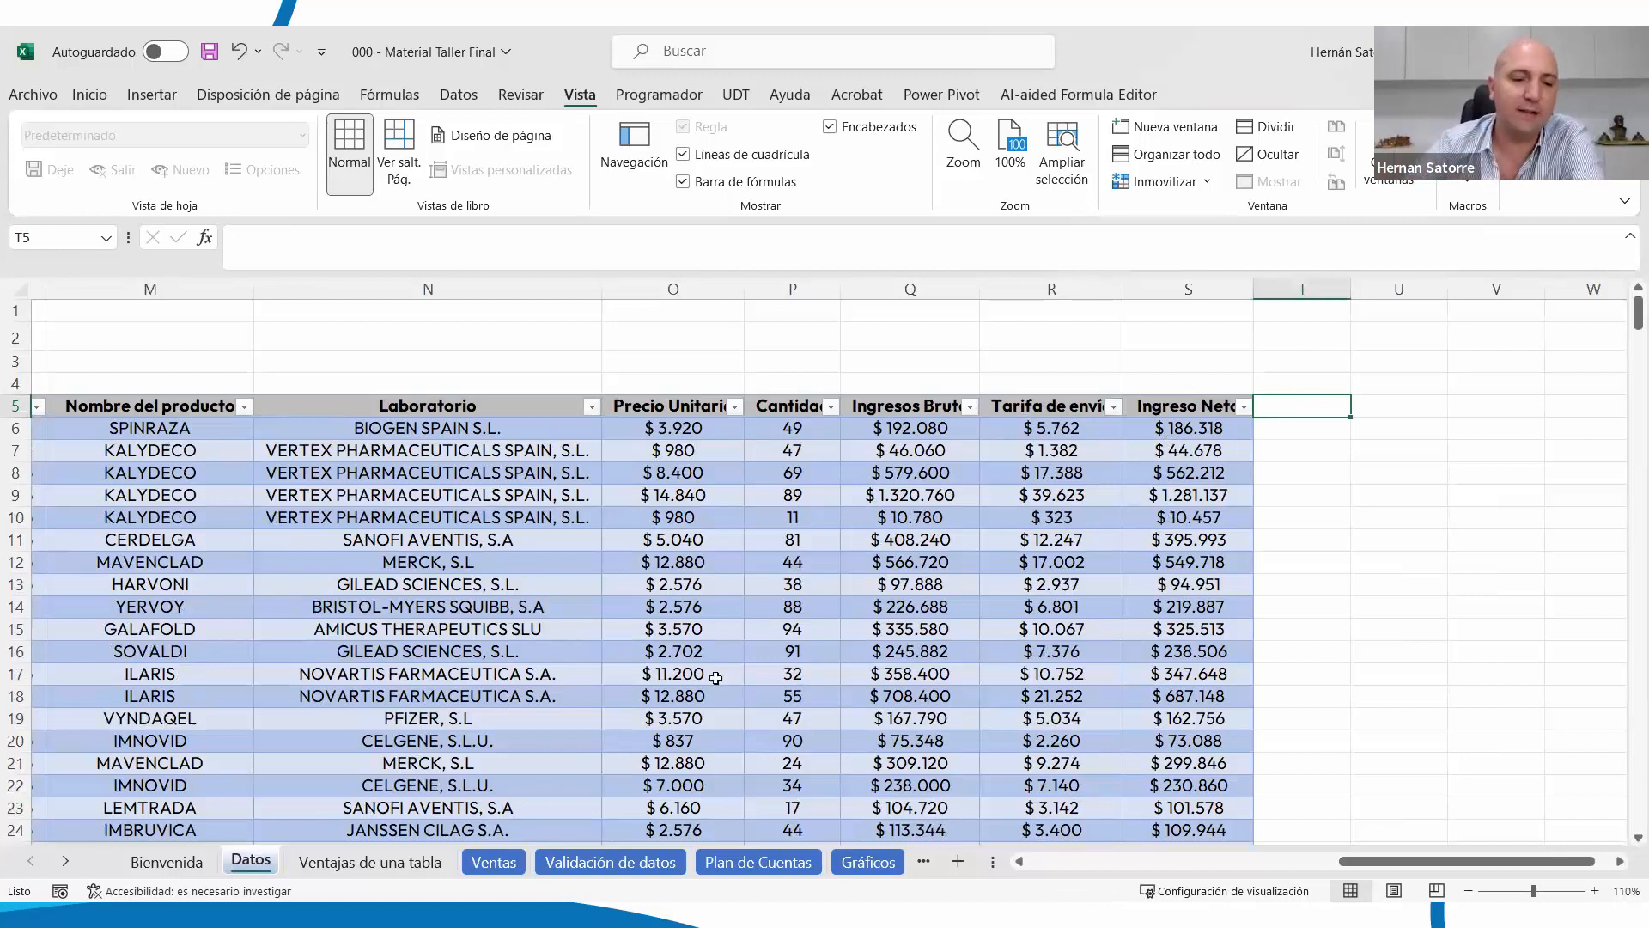
Move the covering rectangle on the Ventajas de una tabla sheet down to uncover the ninth advantage
{"action": "left_click", "coordinate": [371, 861]}
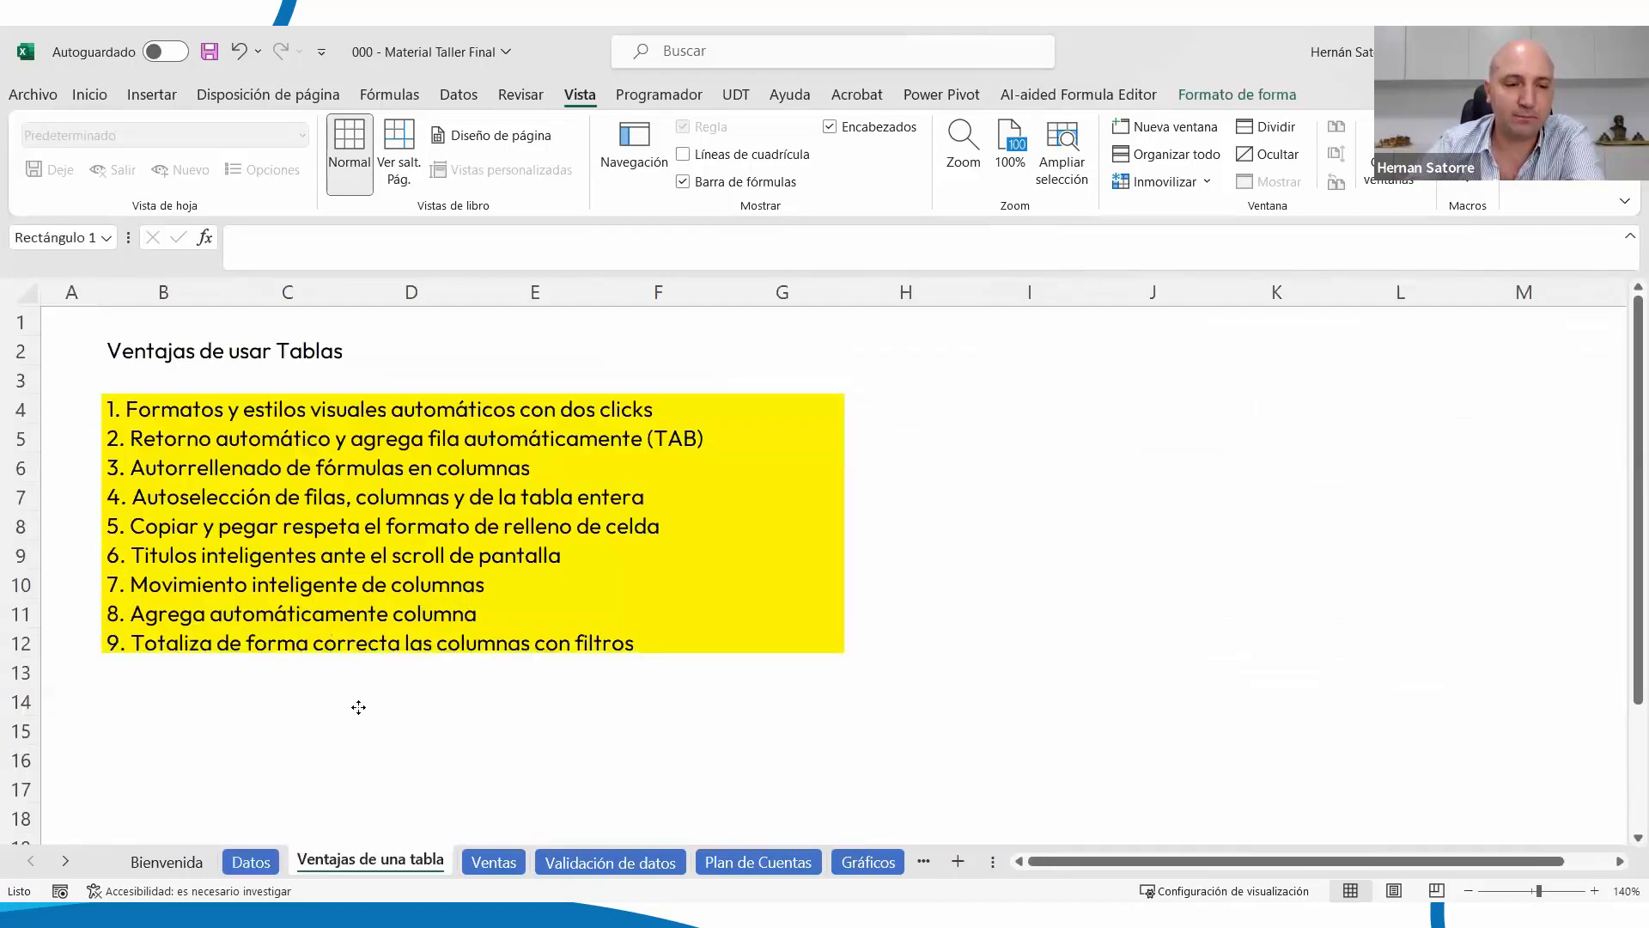
{"action": "left_click_drag", "start_coordinate": [357, 716], "coordinate": [357, 709]}
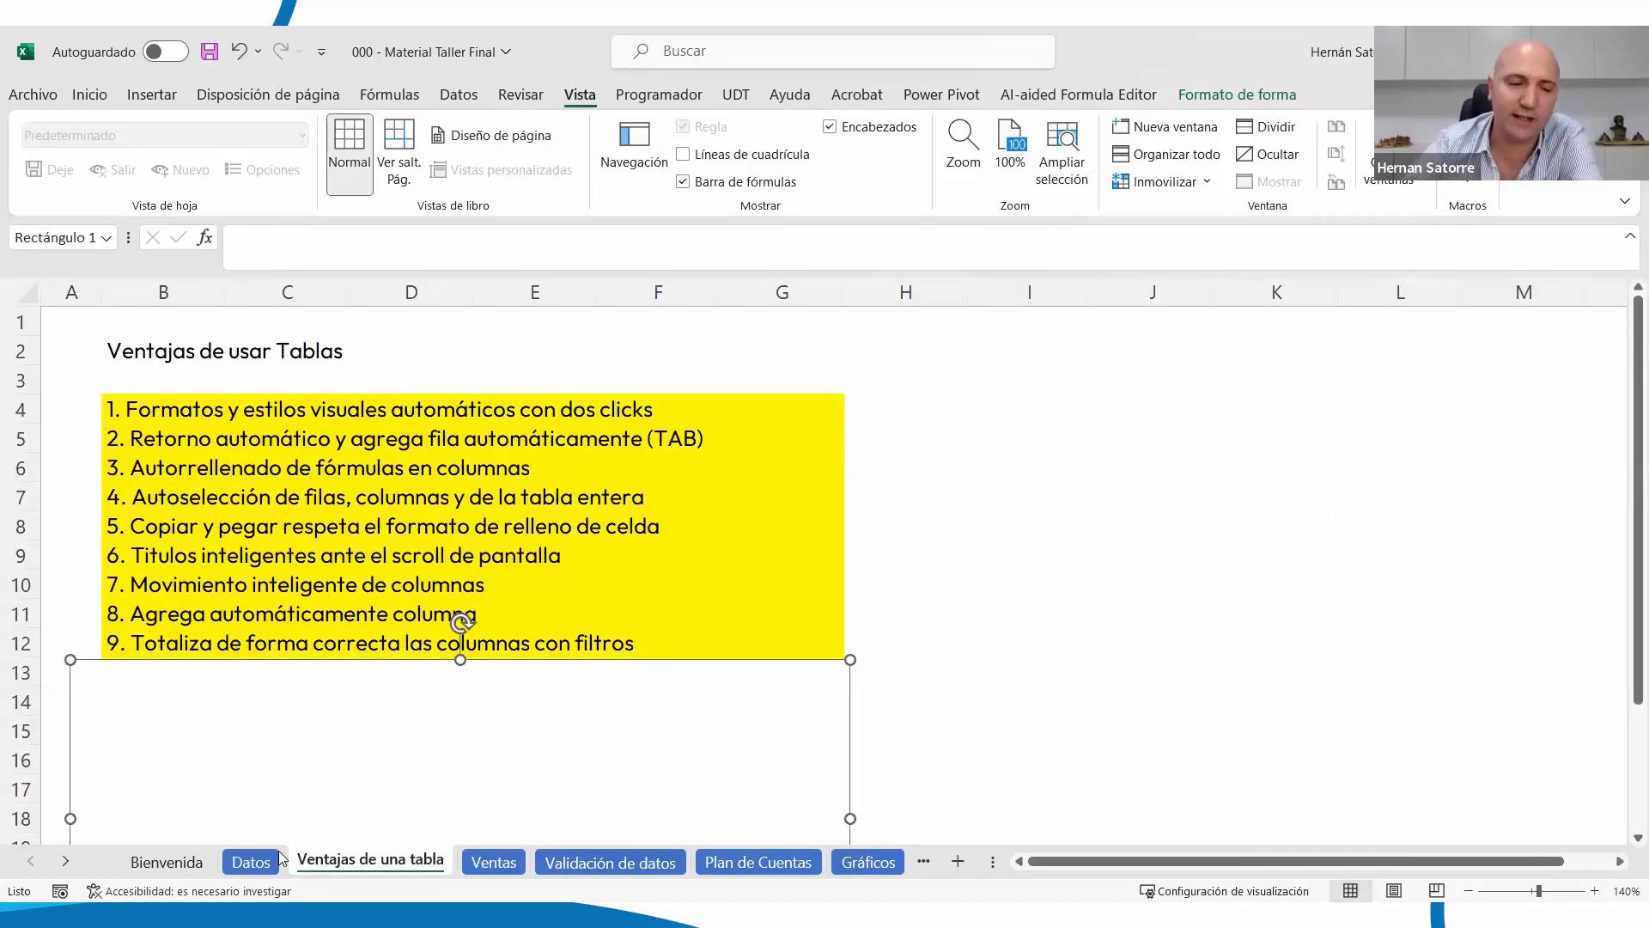
On the Datos sheet, total the table's whole Ingreso Neto column with SUMA in cell S376, two rows below the last record
{"action": "left_click", "coordinate": [253, 860]}
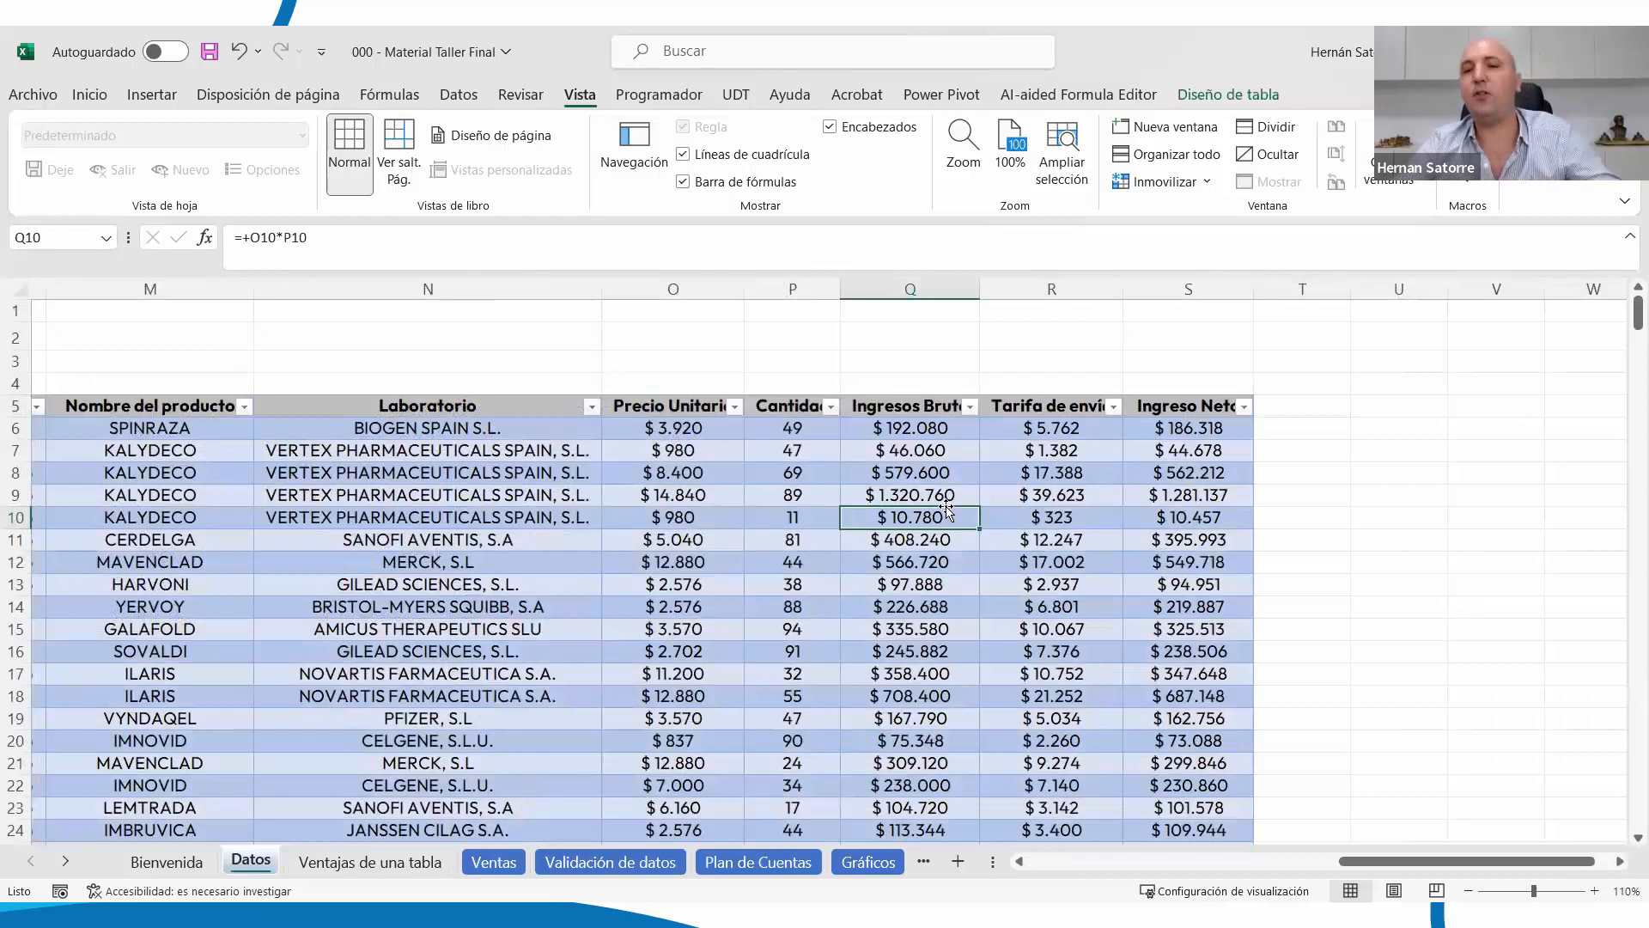
{"action": "key", "text": "ctrl+Down"}
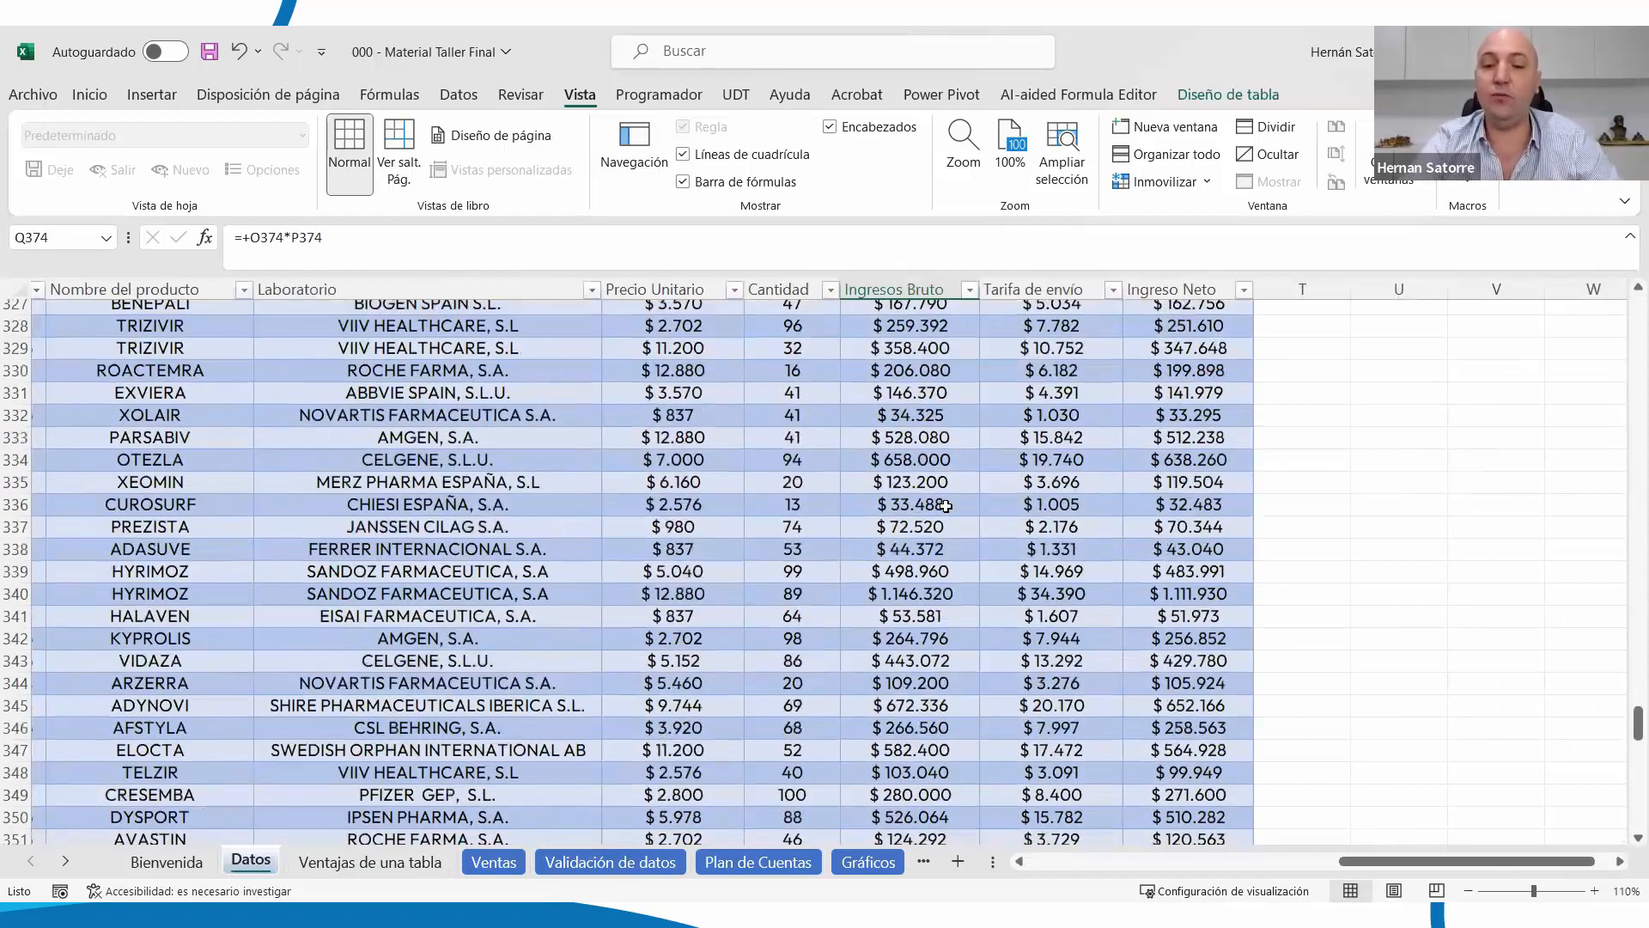
{"action": "scroll", "coordinate": [945, 505], "scroll_direction": "down", "scroll_amount": 1}
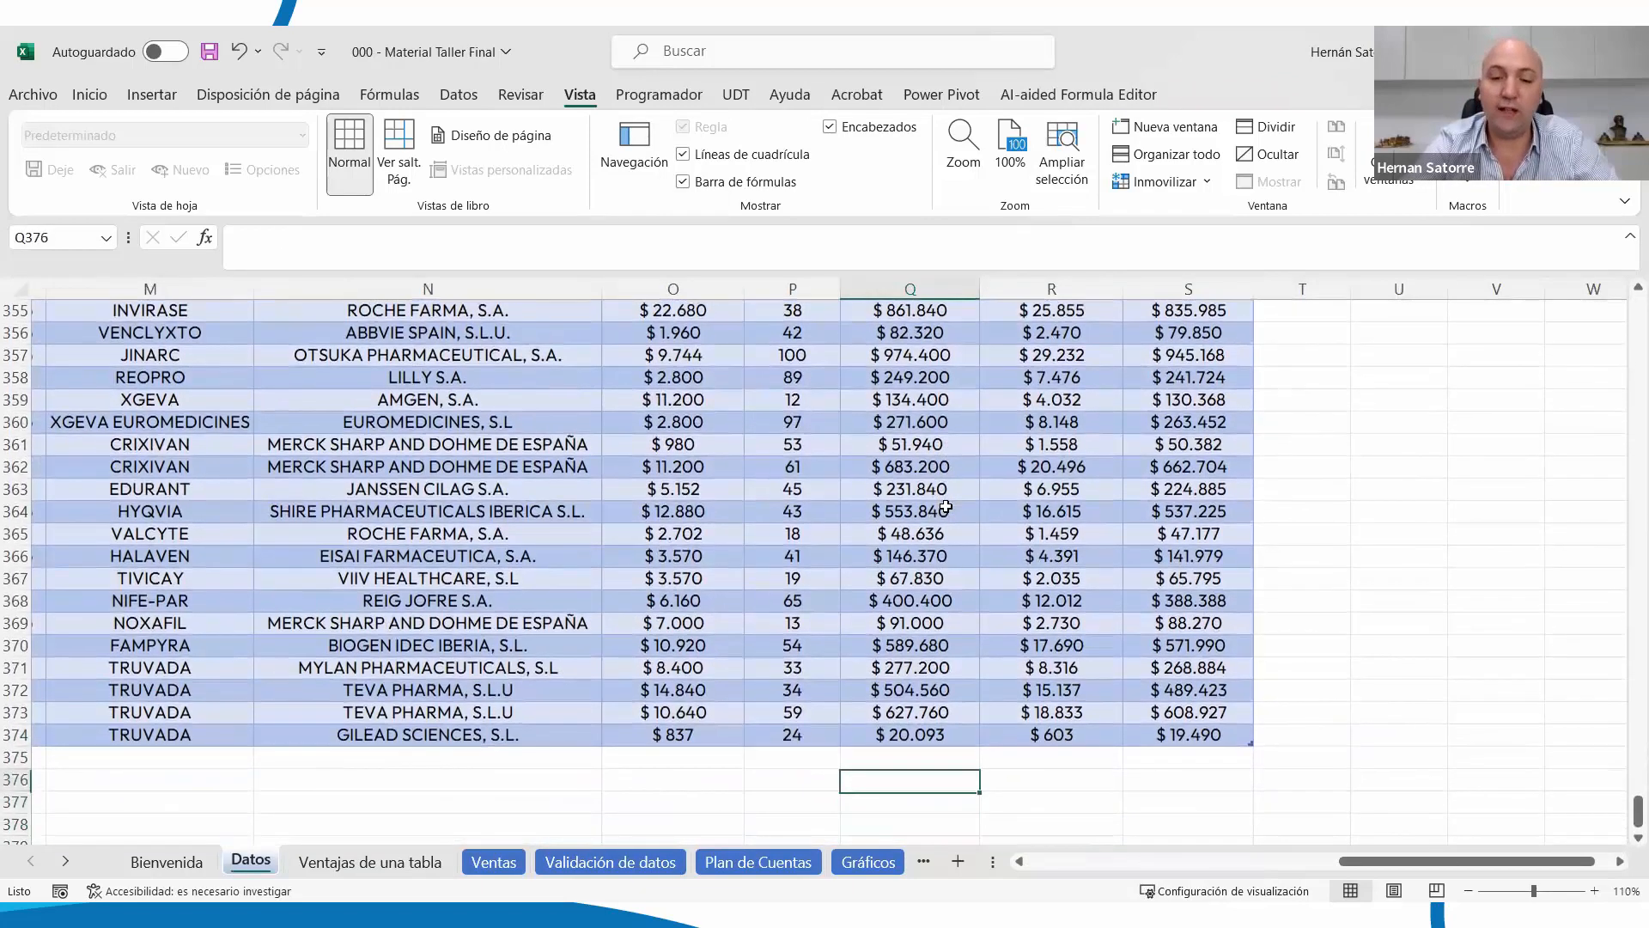
{"action": "key", "text": "Left"}
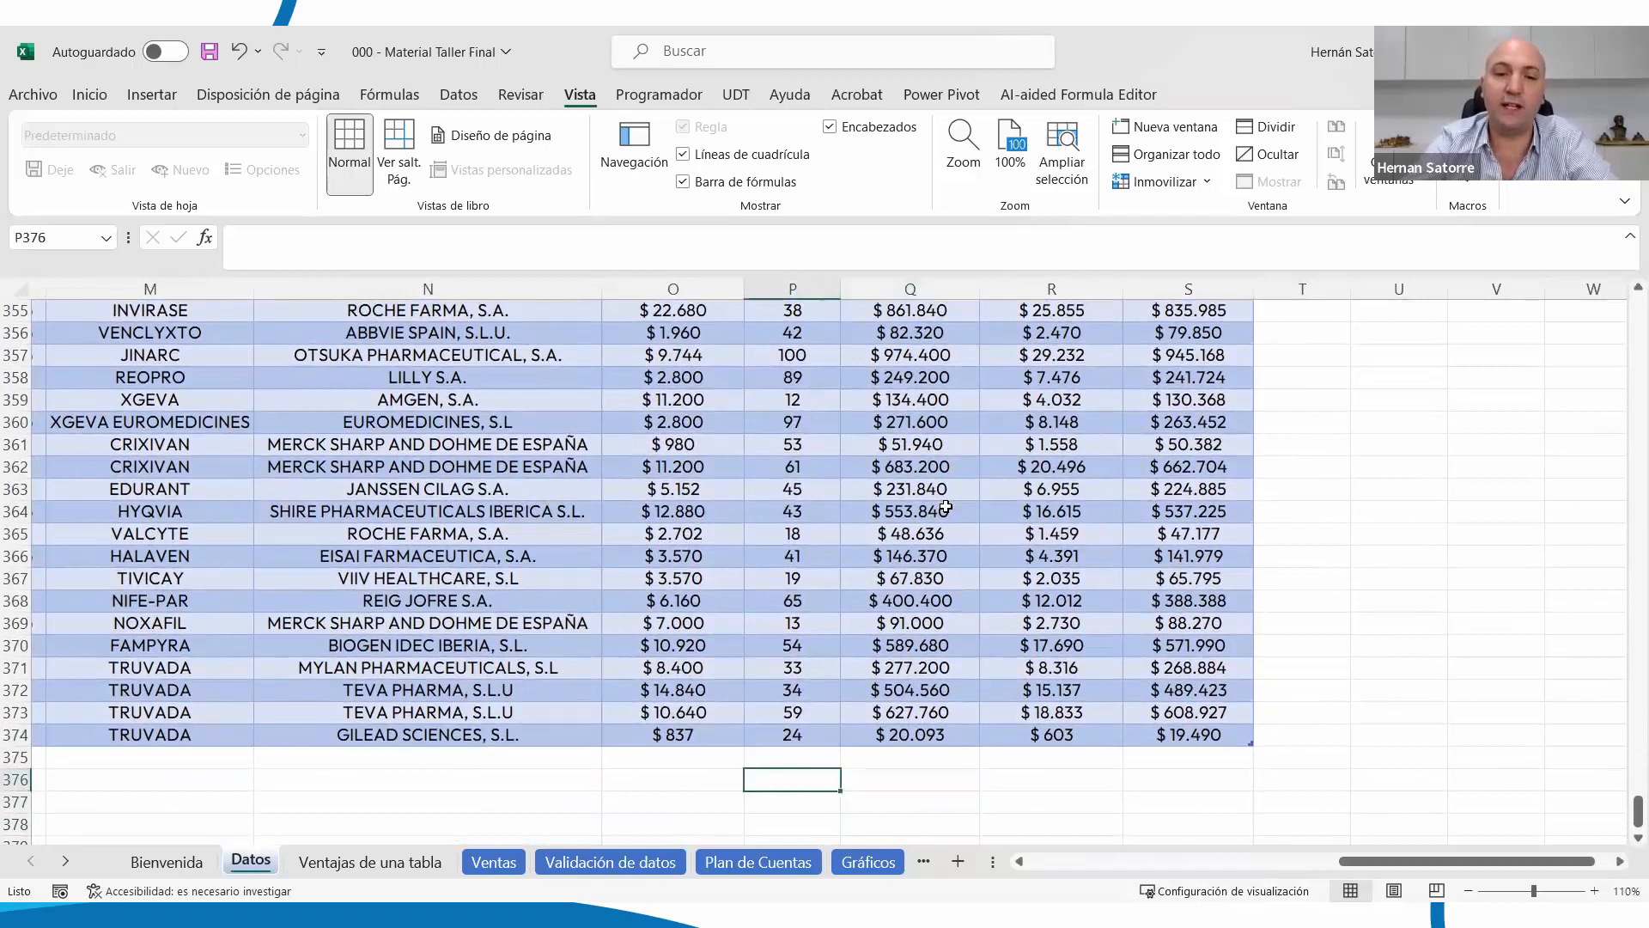
{"action": "key", "text": "Left"}
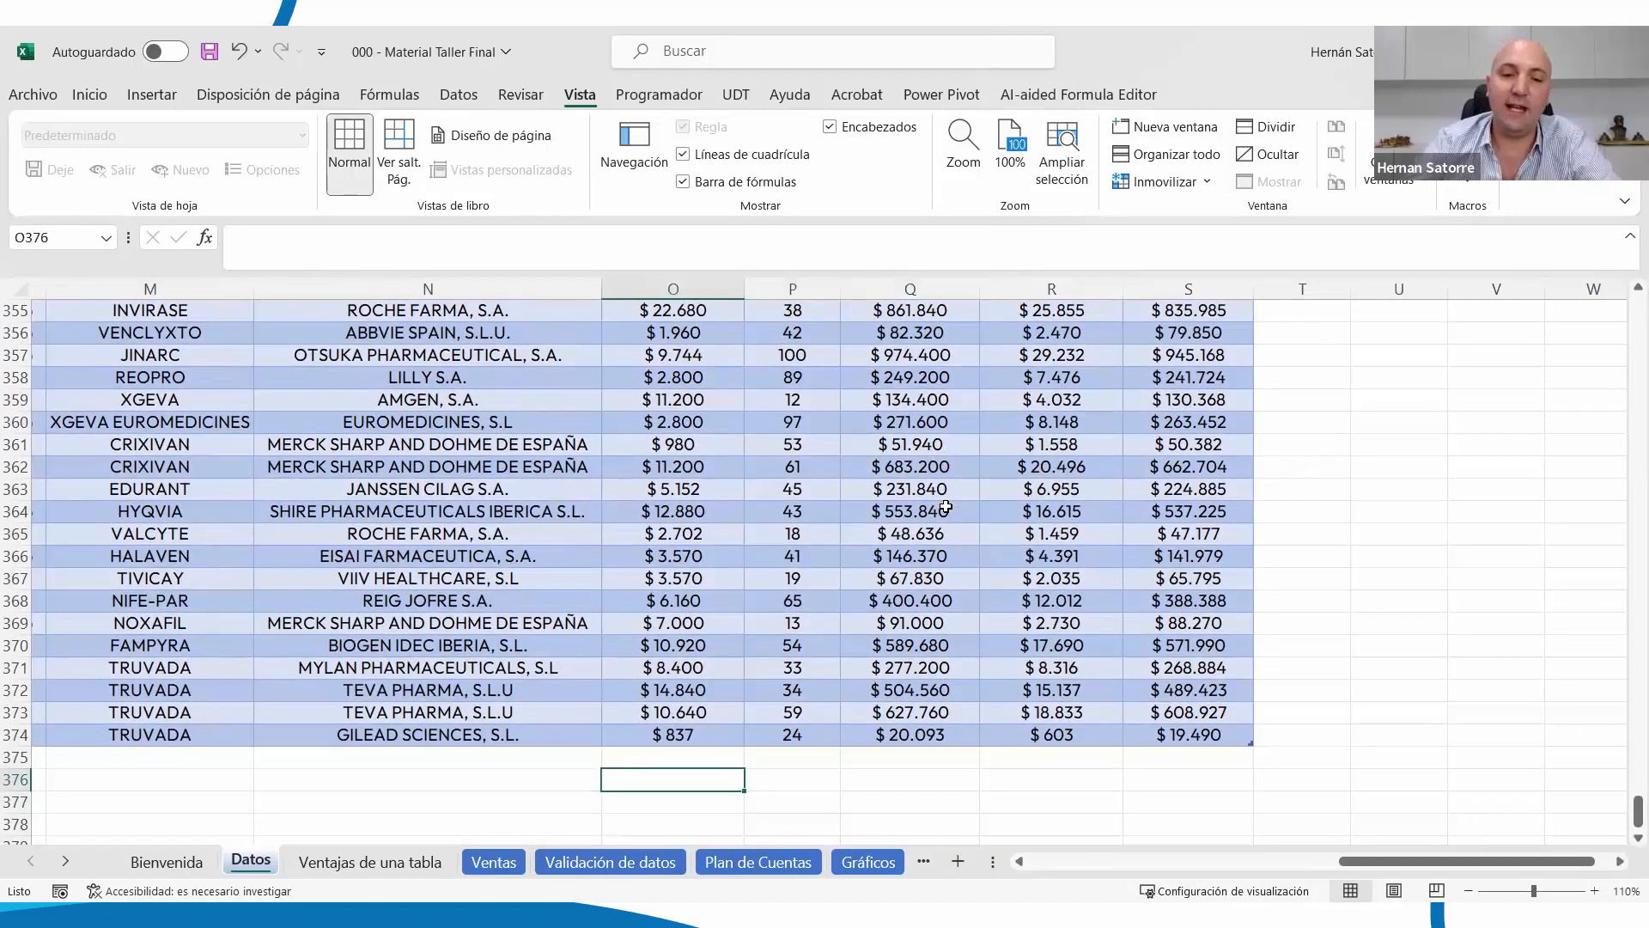
{"action": "left_click", "coordinate": [930, 772]}
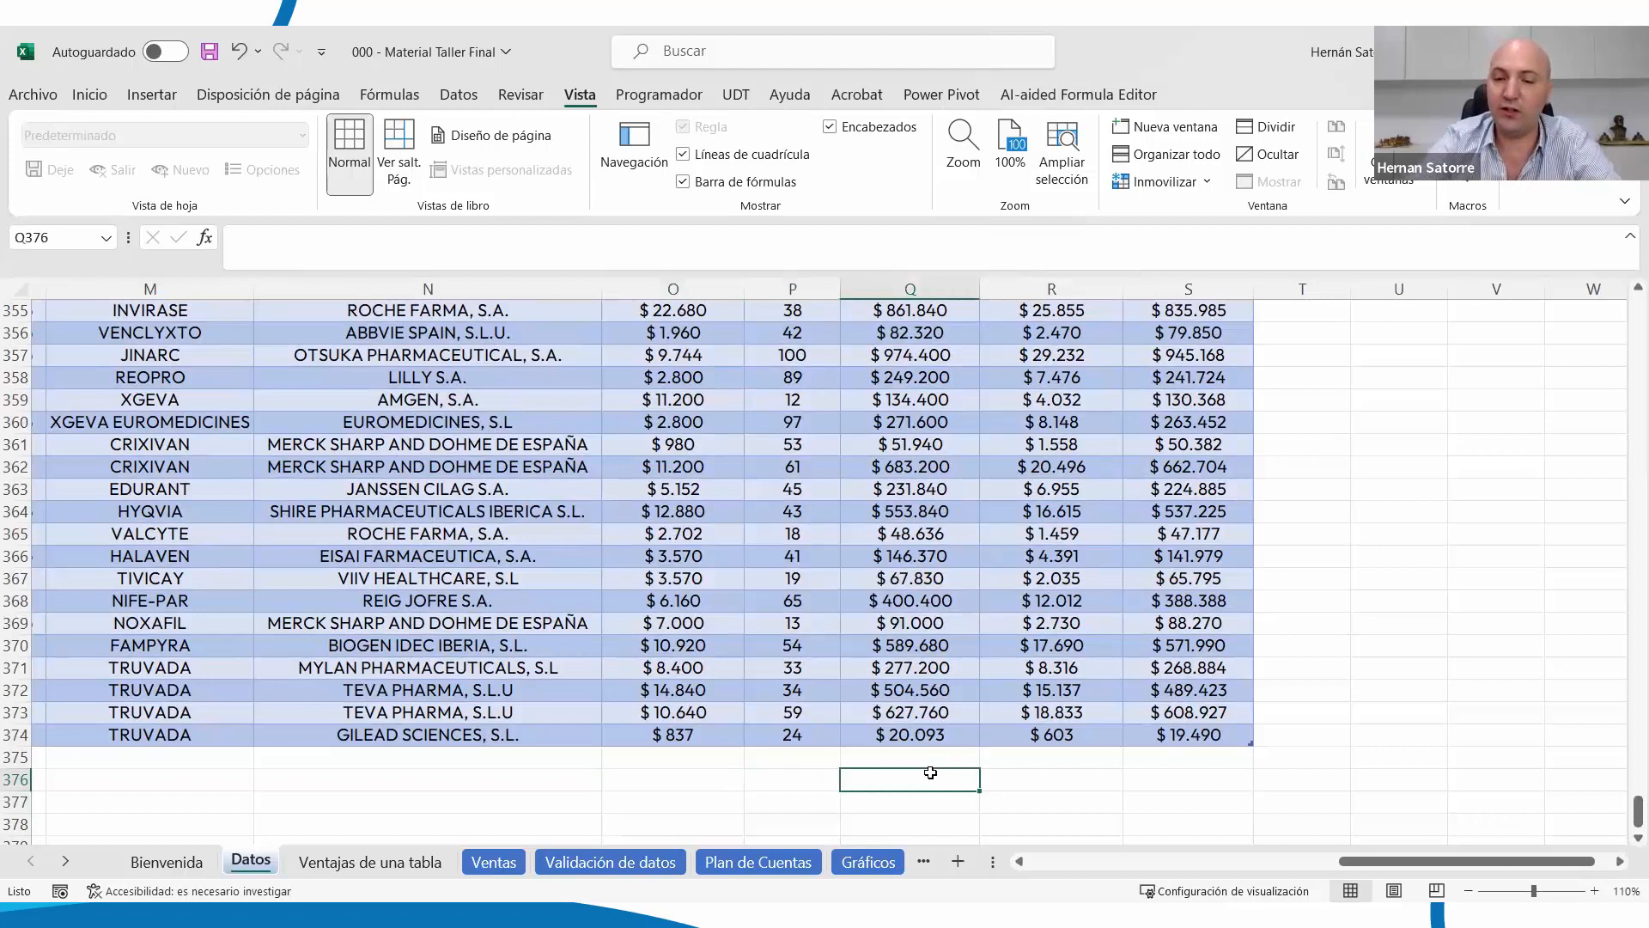
{"action": "key", "text": "Right"}
{"action": "key", "text": "Right"}
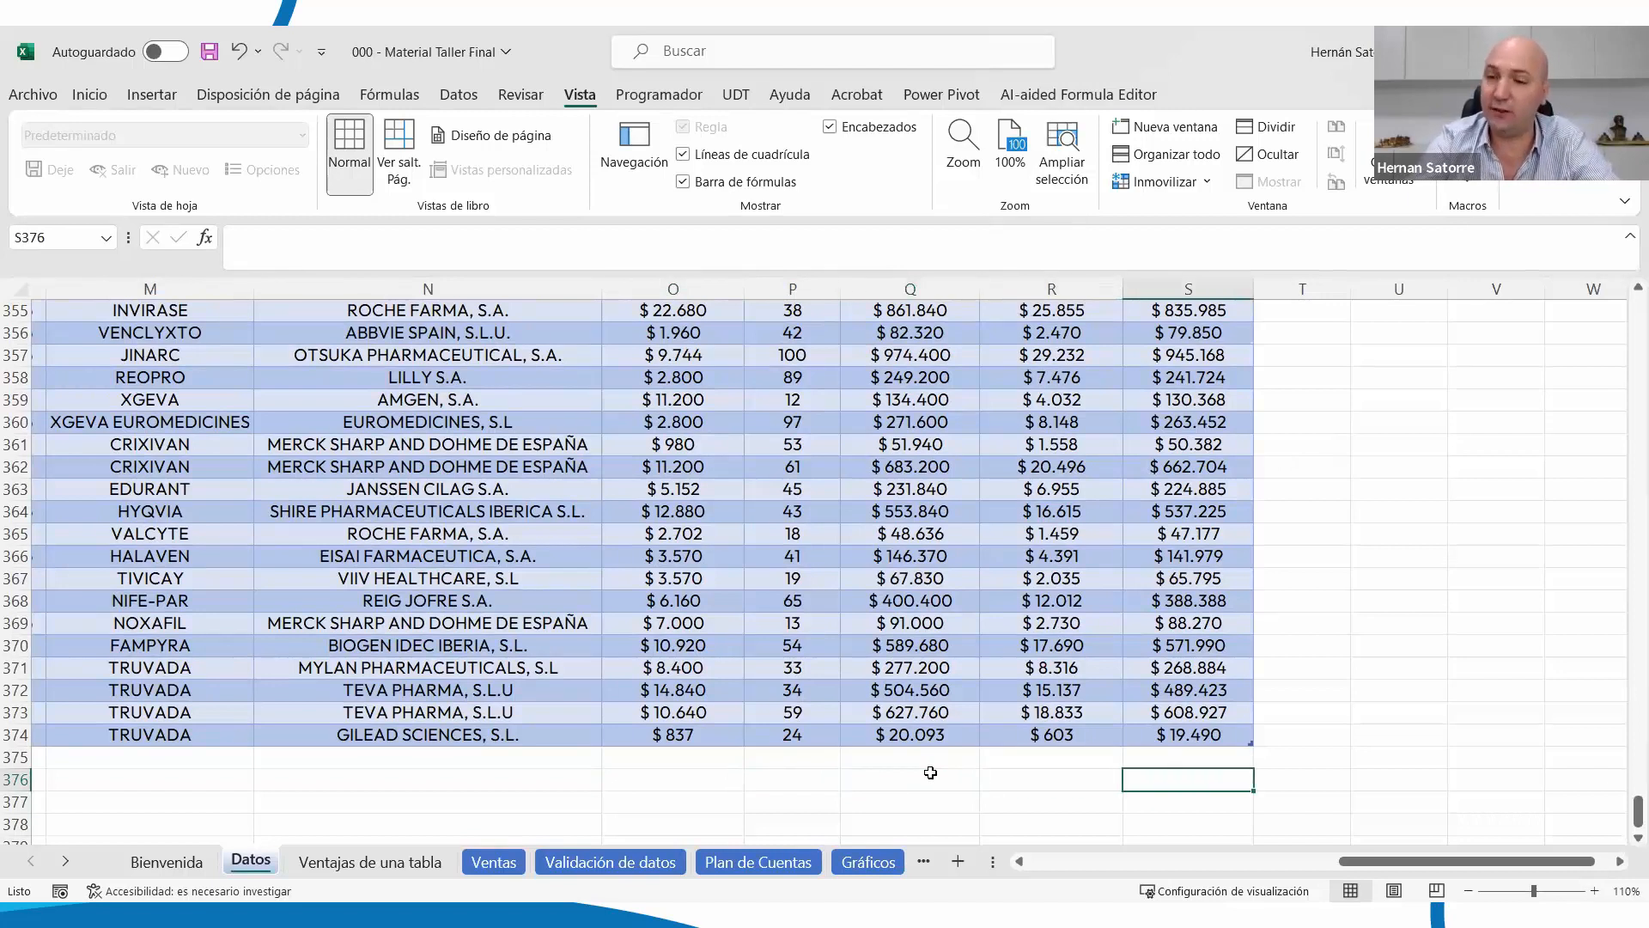
{"action": "type", "text": "+"}
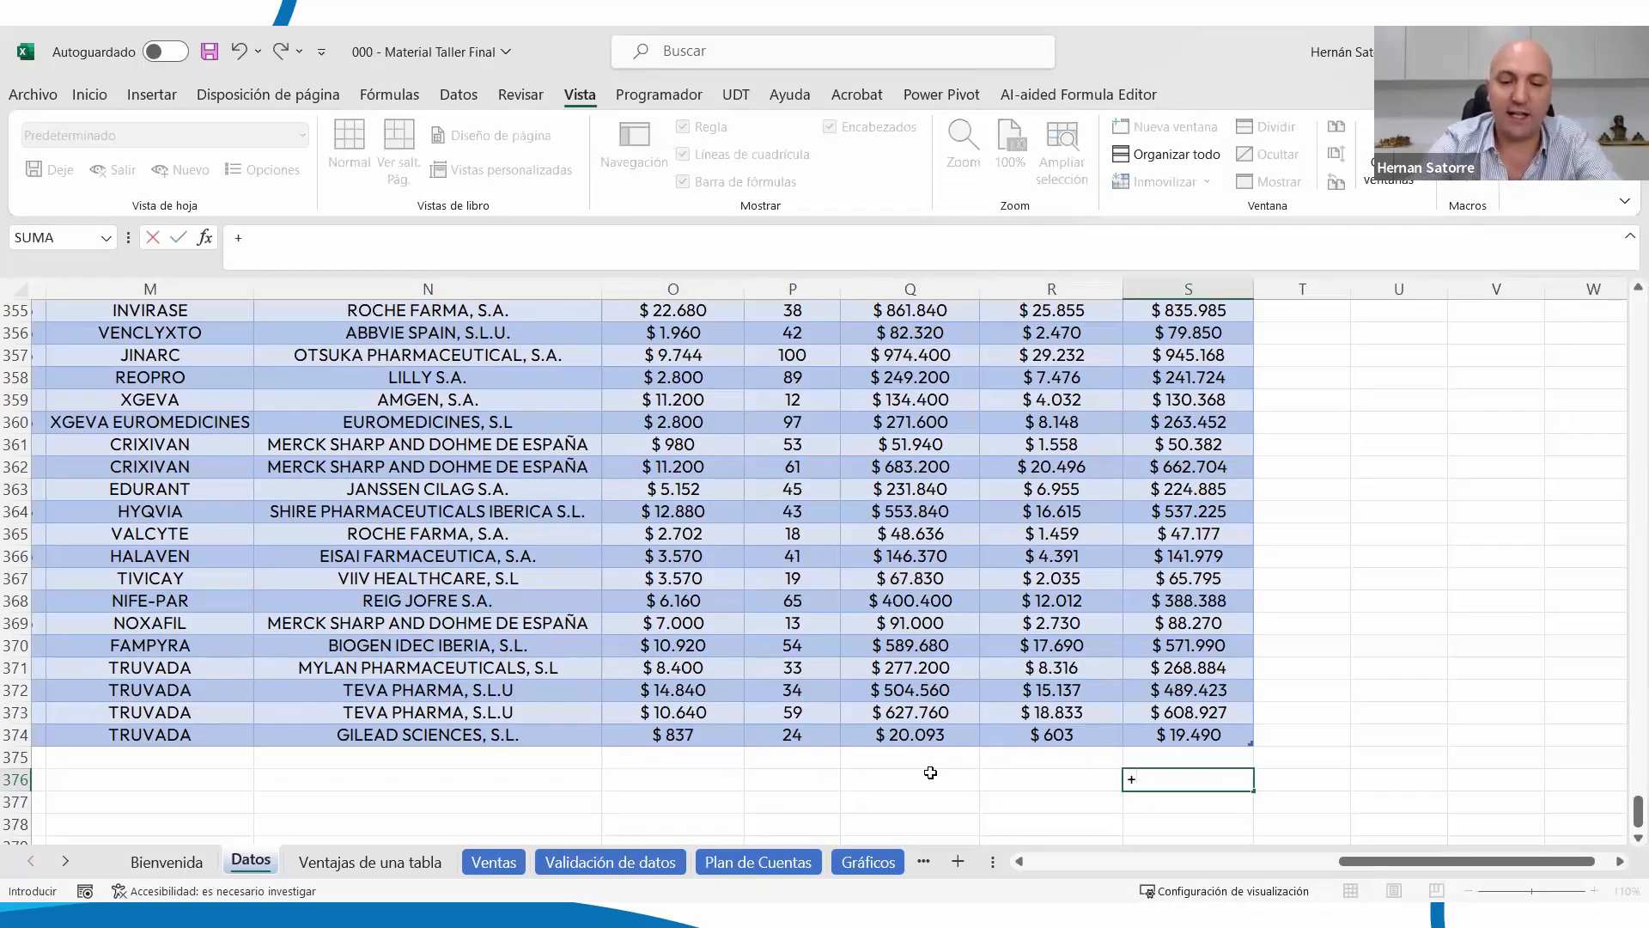
{"action": "type", "text": "suma("}
{"action": "key", "text": "Up"}
{"action": "key", "text": "Up"}
{"action": "key", "text": "ctrl+shift+Up"}
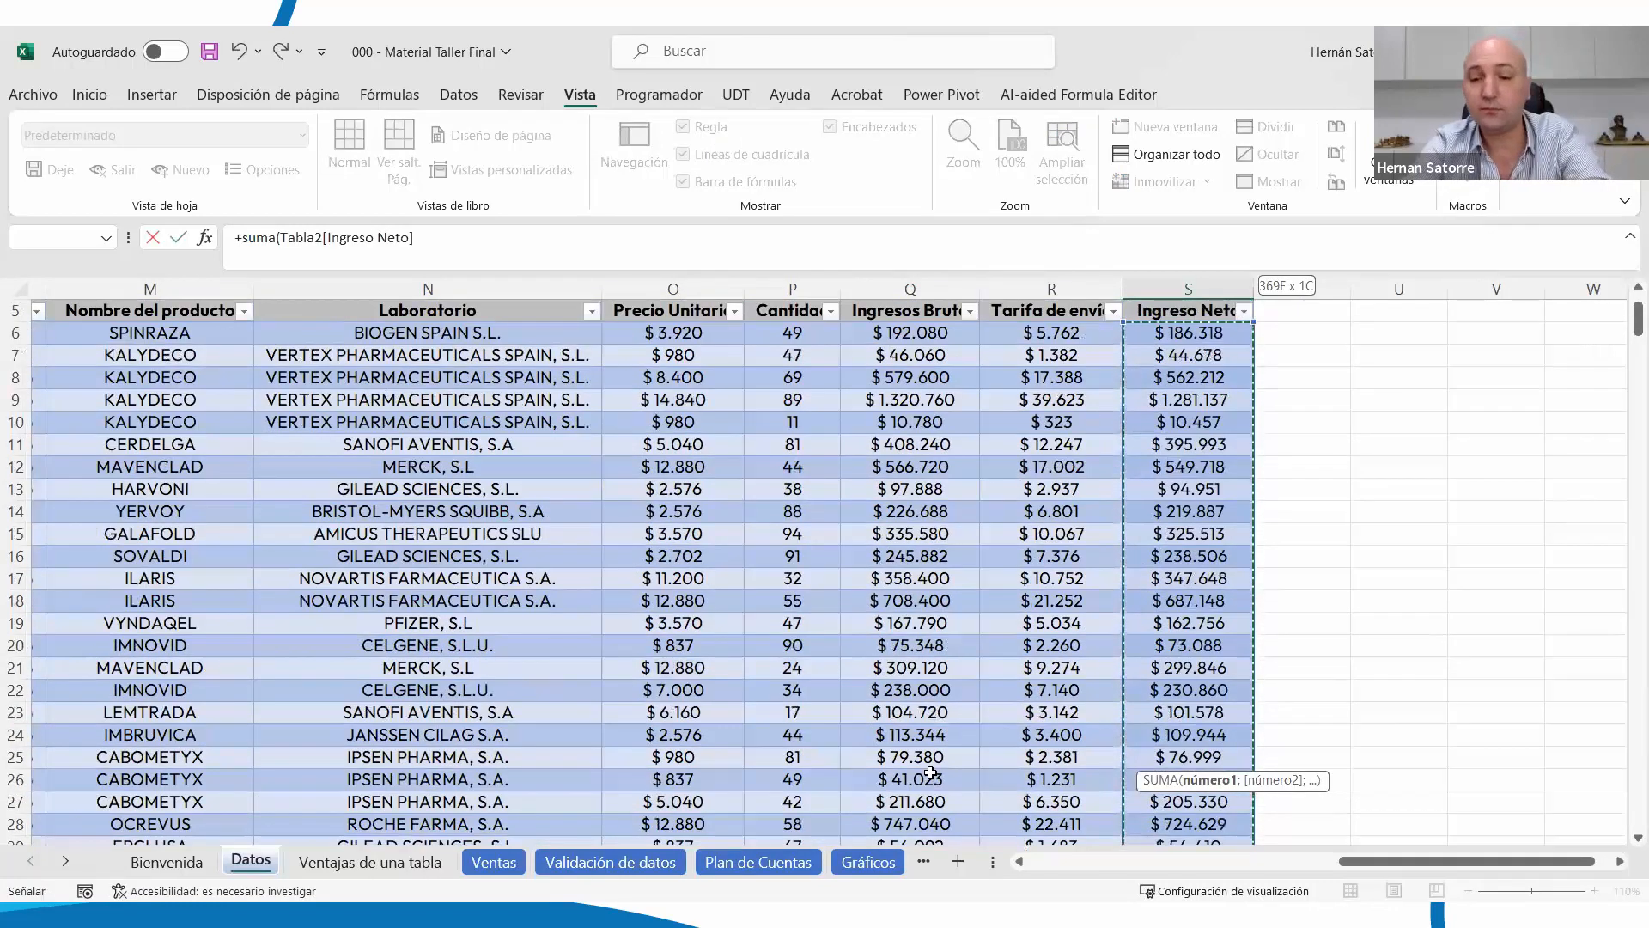
{"action": "key", "text": "Return"}
{"action": "key", "text": "Up"}
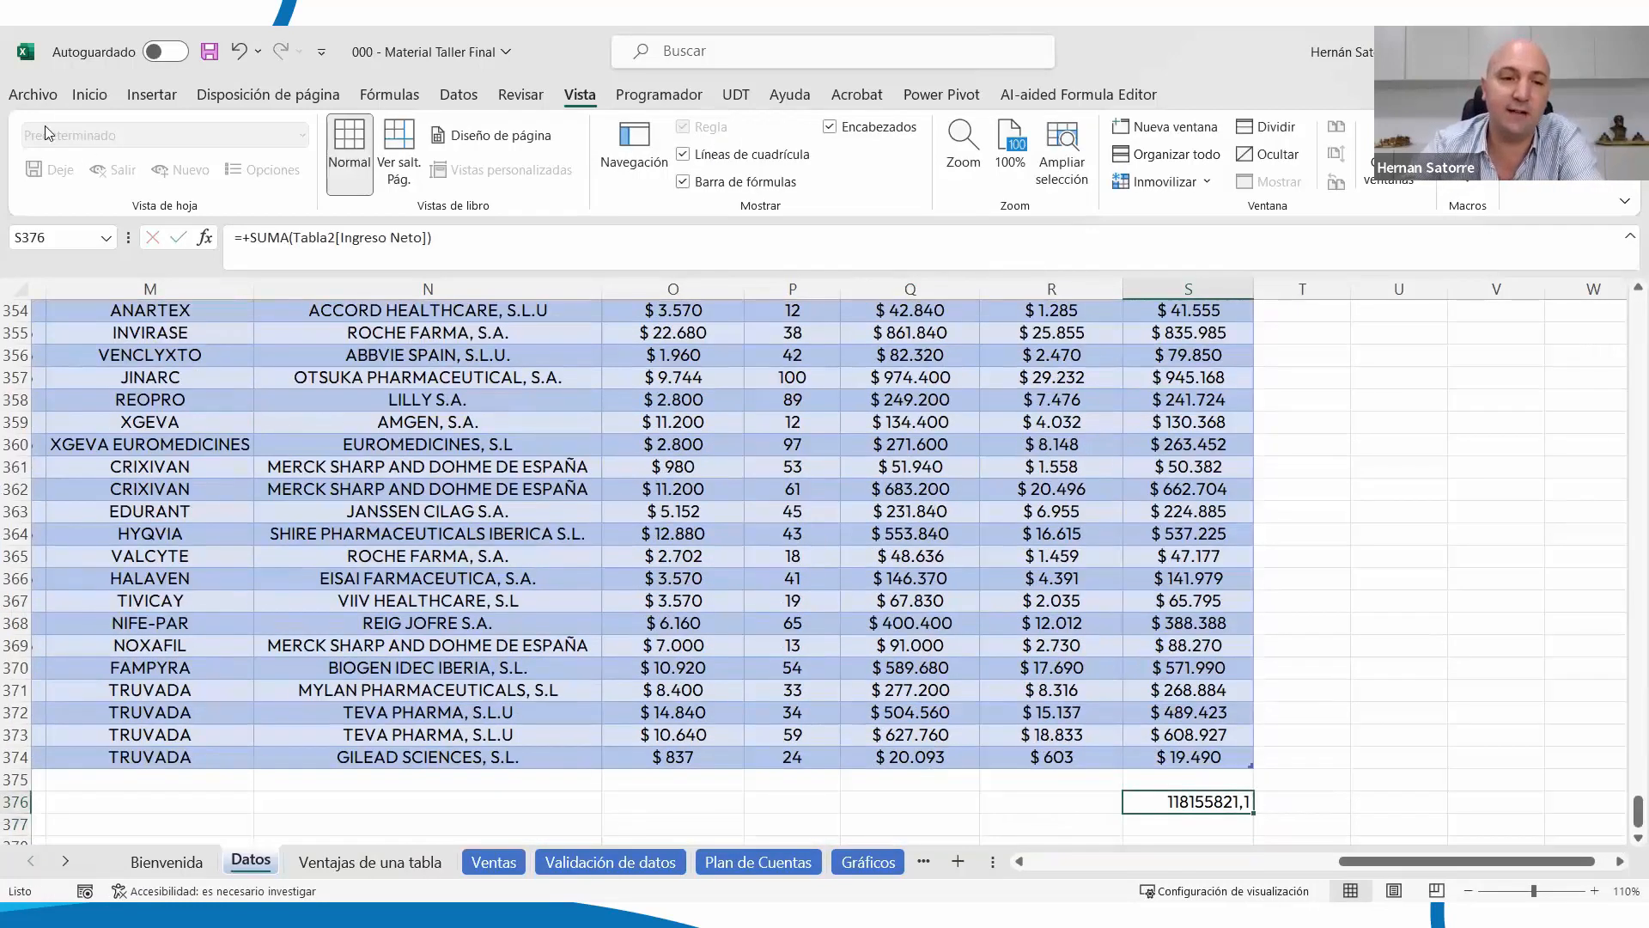
Format the total in S376 as Moneda with the $ symbol and 0 decimal places
{"action": "left_click", "coordinate": [102, 91]}
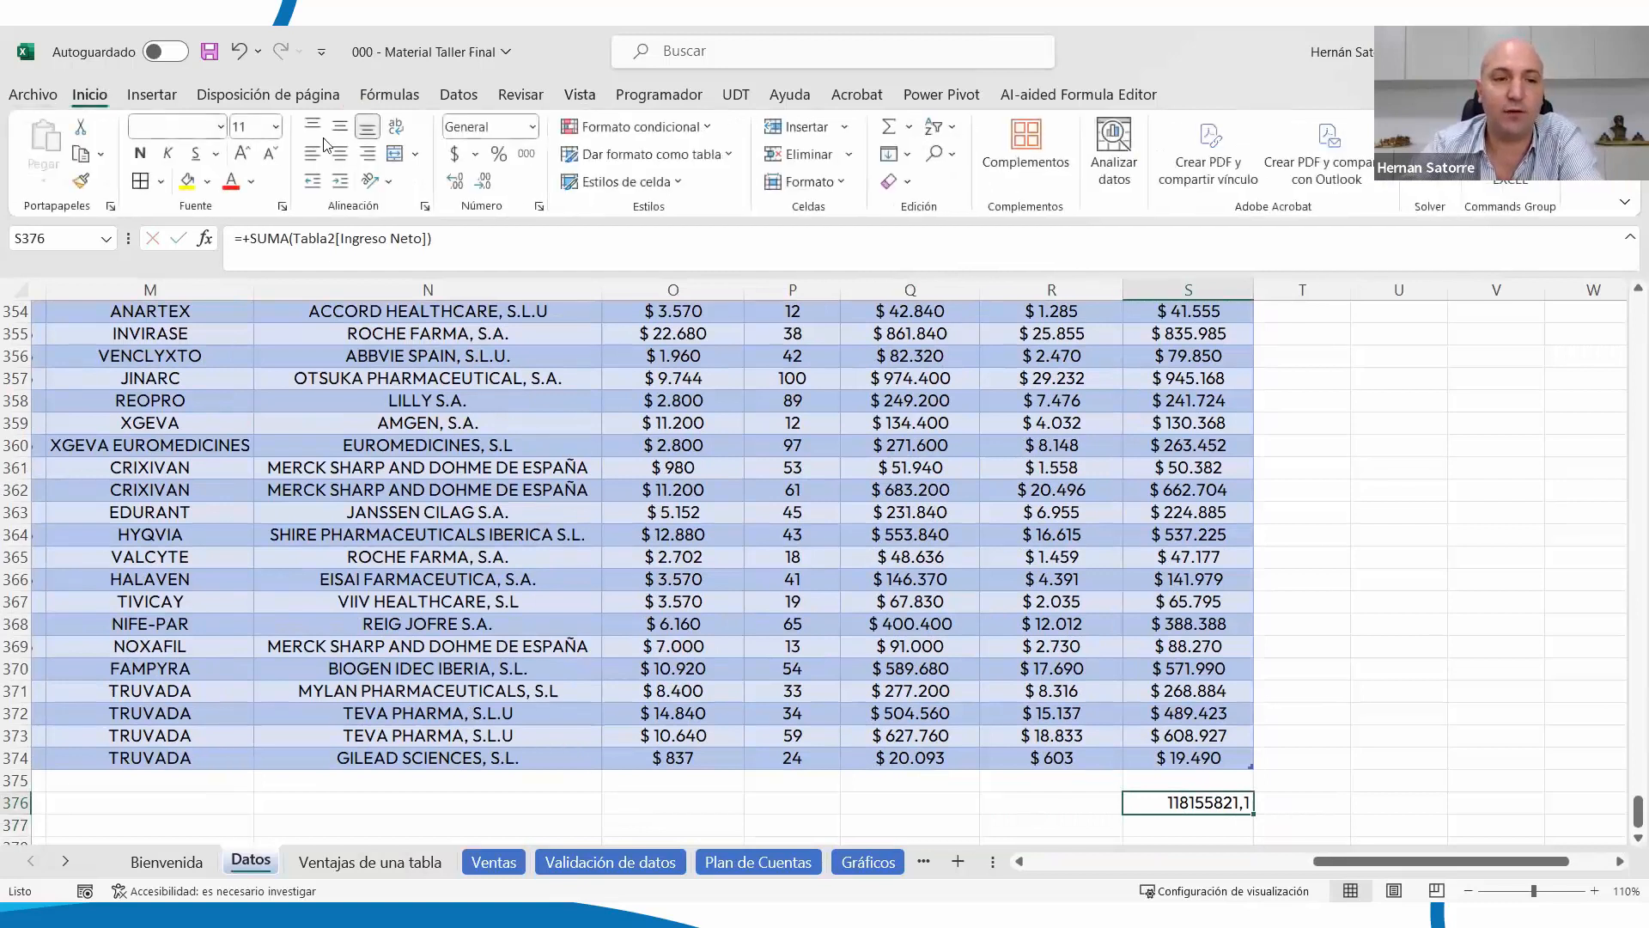
{"action": "left_click", "coordinate": [537, 207]}
{"action": "left_click", "coordinate": [215, 242]}
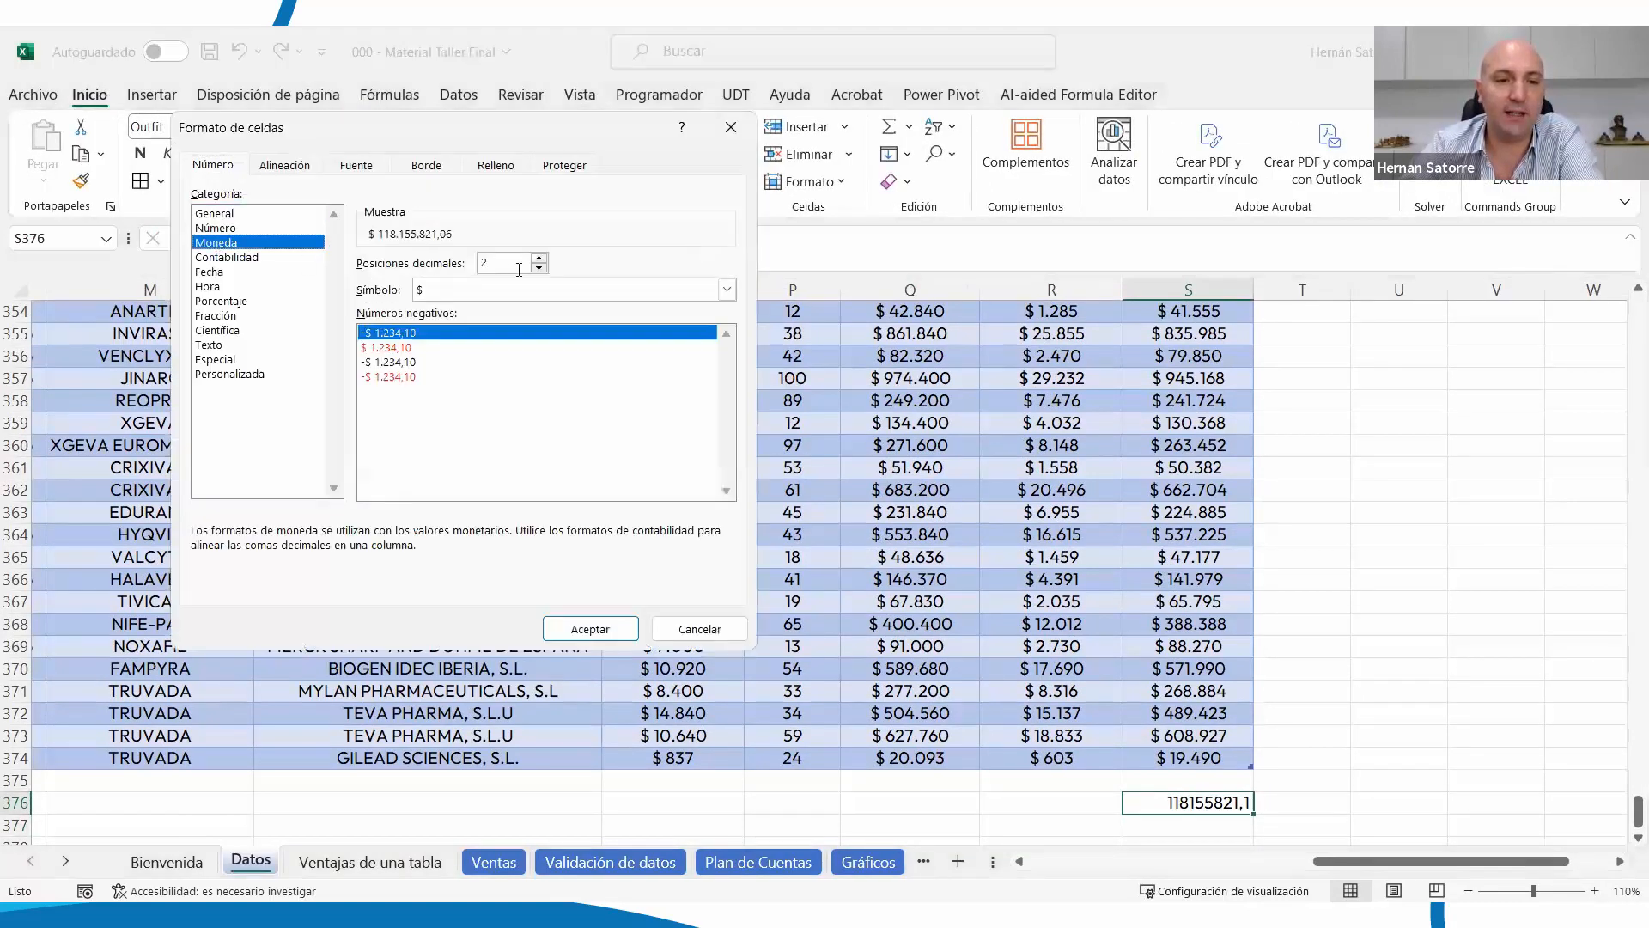
{"action": "double_click", "coordinate": [540, 269]}
{"action": "left_click", "coordinate": [592, 633]}
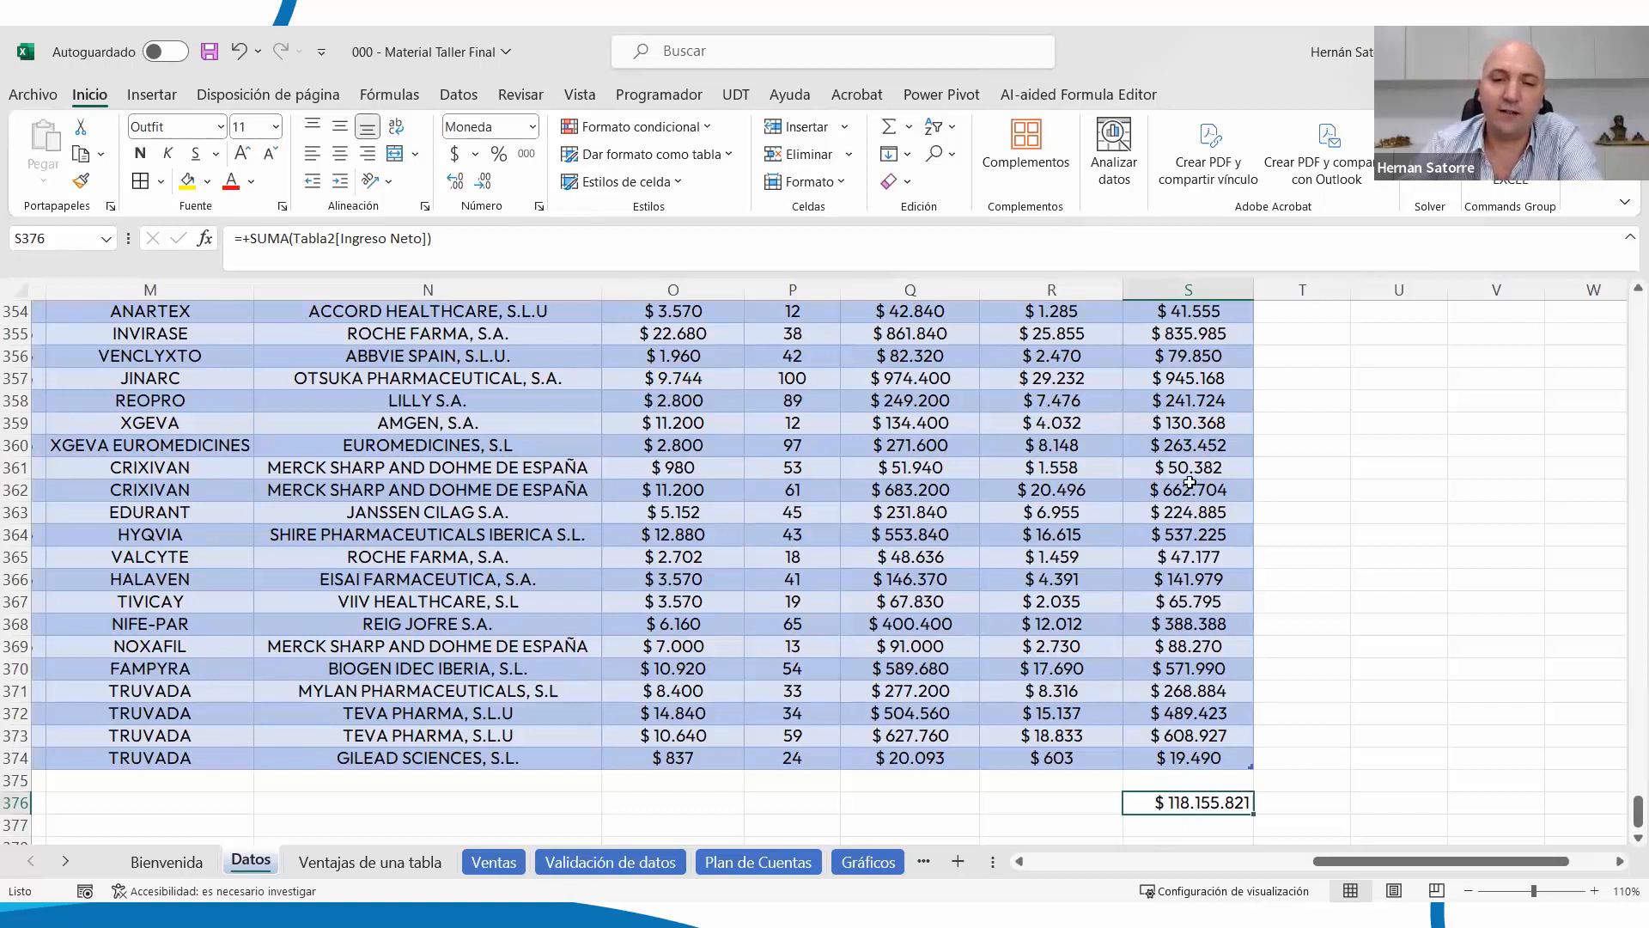
Filter the Laboratorio column to show only AMGEN, S.A. and check the SUMA formula in S376
{"action": "left_click", "coordinate": [1156, 448]}
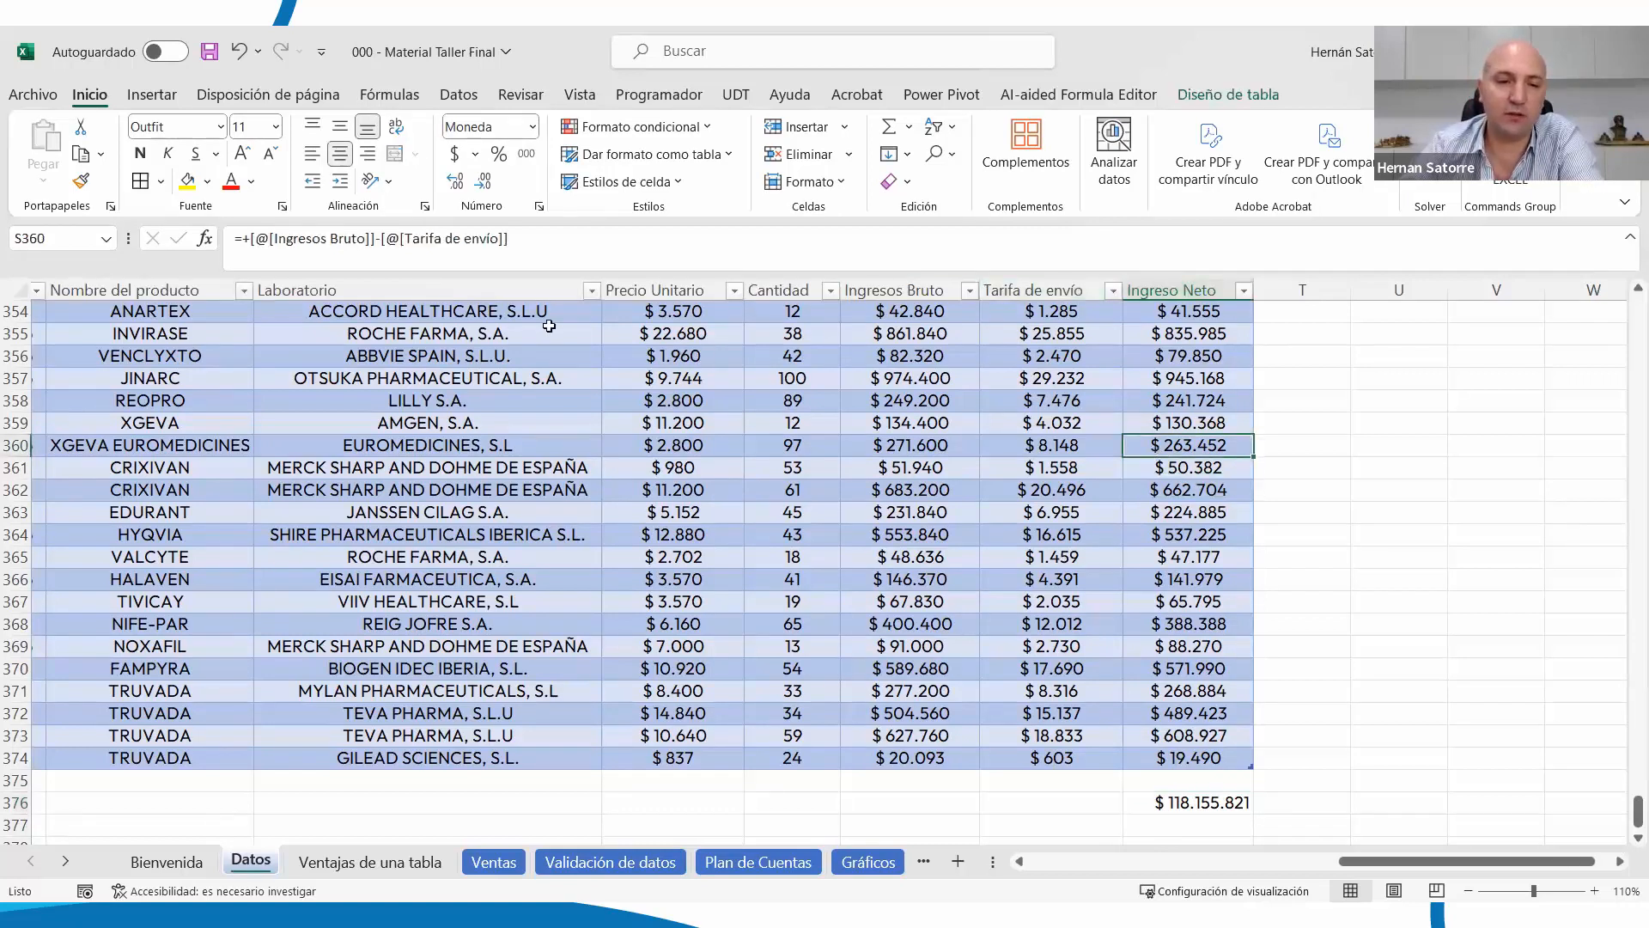
{"action": "left_click", "coordinate": [409, 395]}
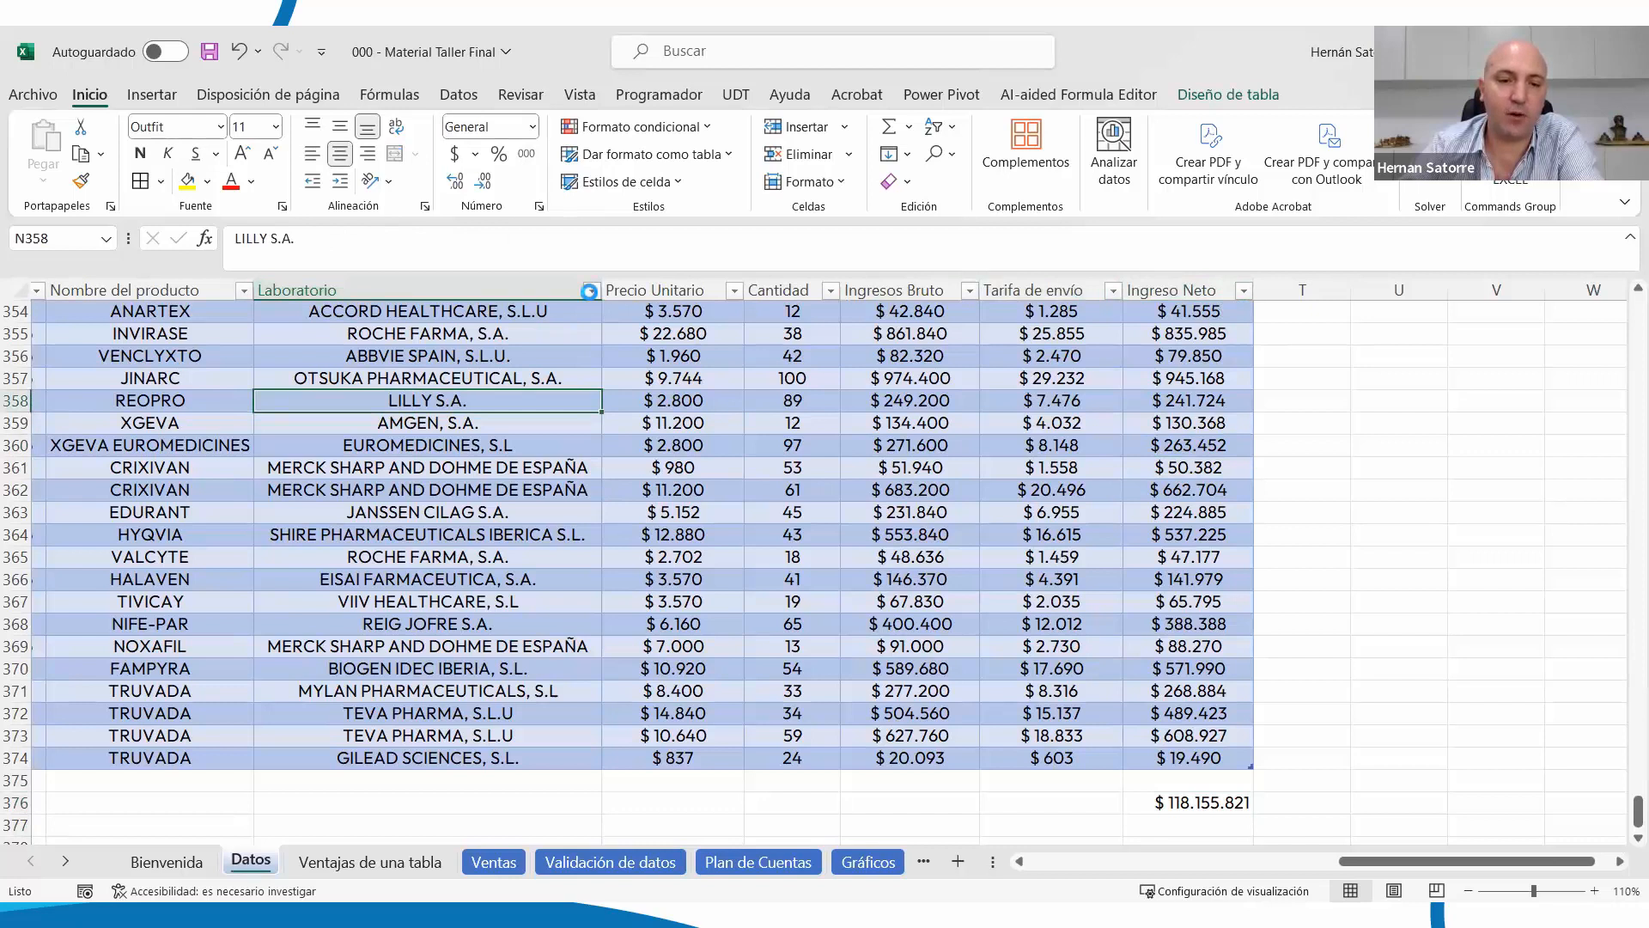
{"action": "left_click", "coordinate": [590, 291]}
{"action": "left_click", "coordinate": [374, 570]}
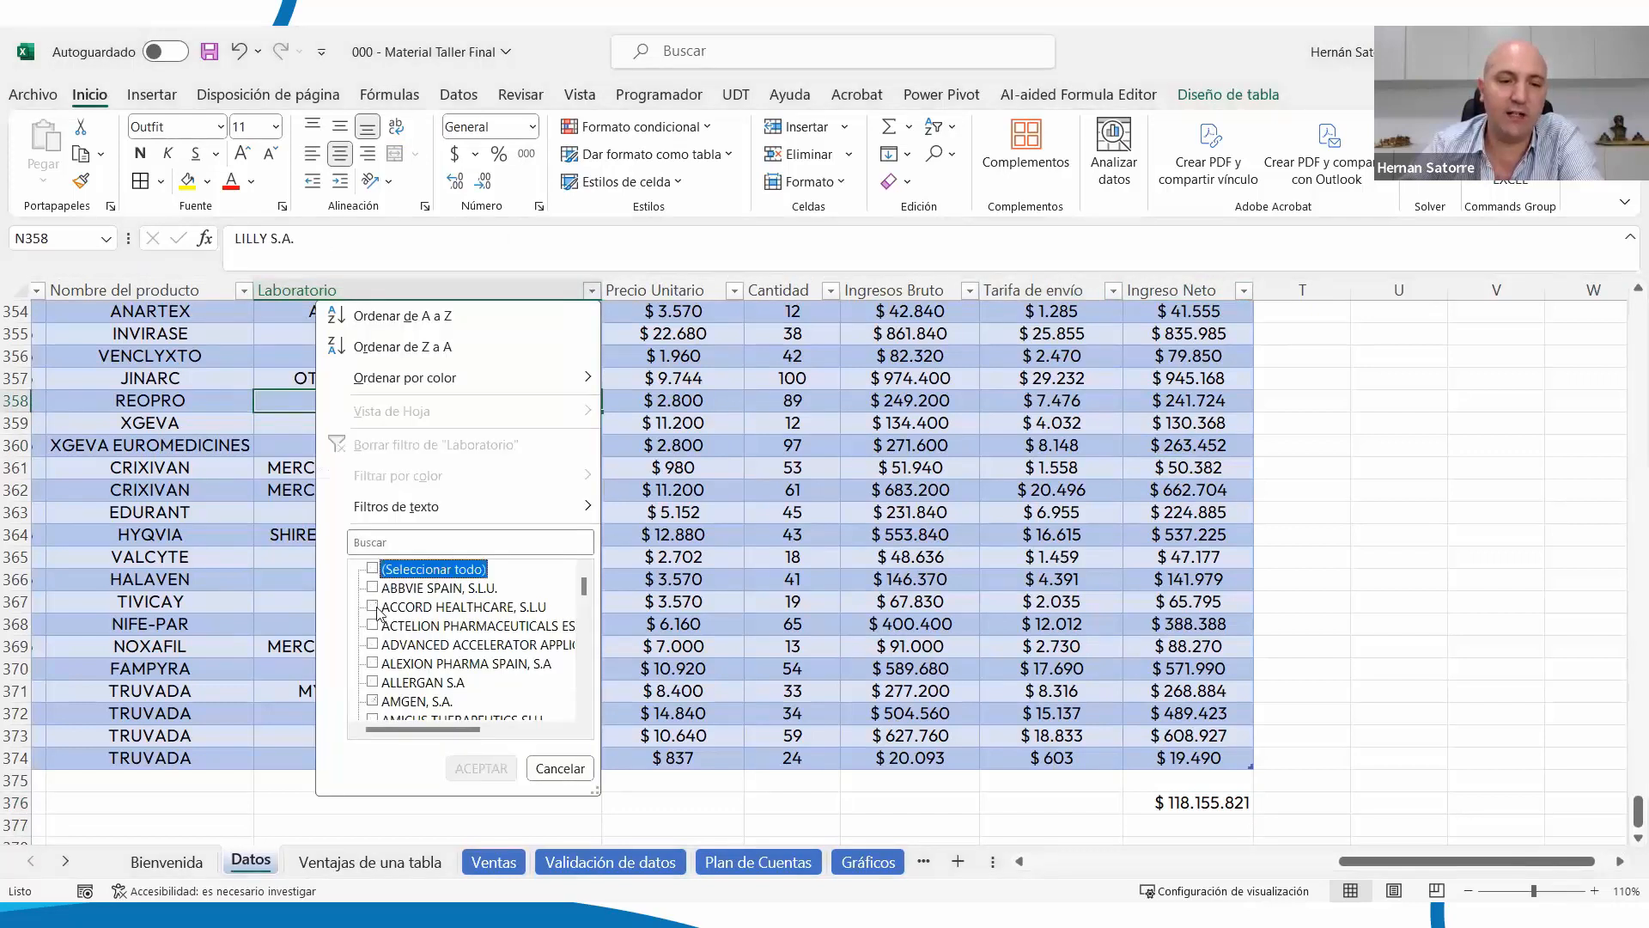
{"action": "left_click", "coordinate": [372, 701]}
{"action": "left_click", "coordinate": [472, 767]}
{"action": "scroll", "coordinate": [821, 579], "scroll_direction": "up", "scroll_amount": 4}
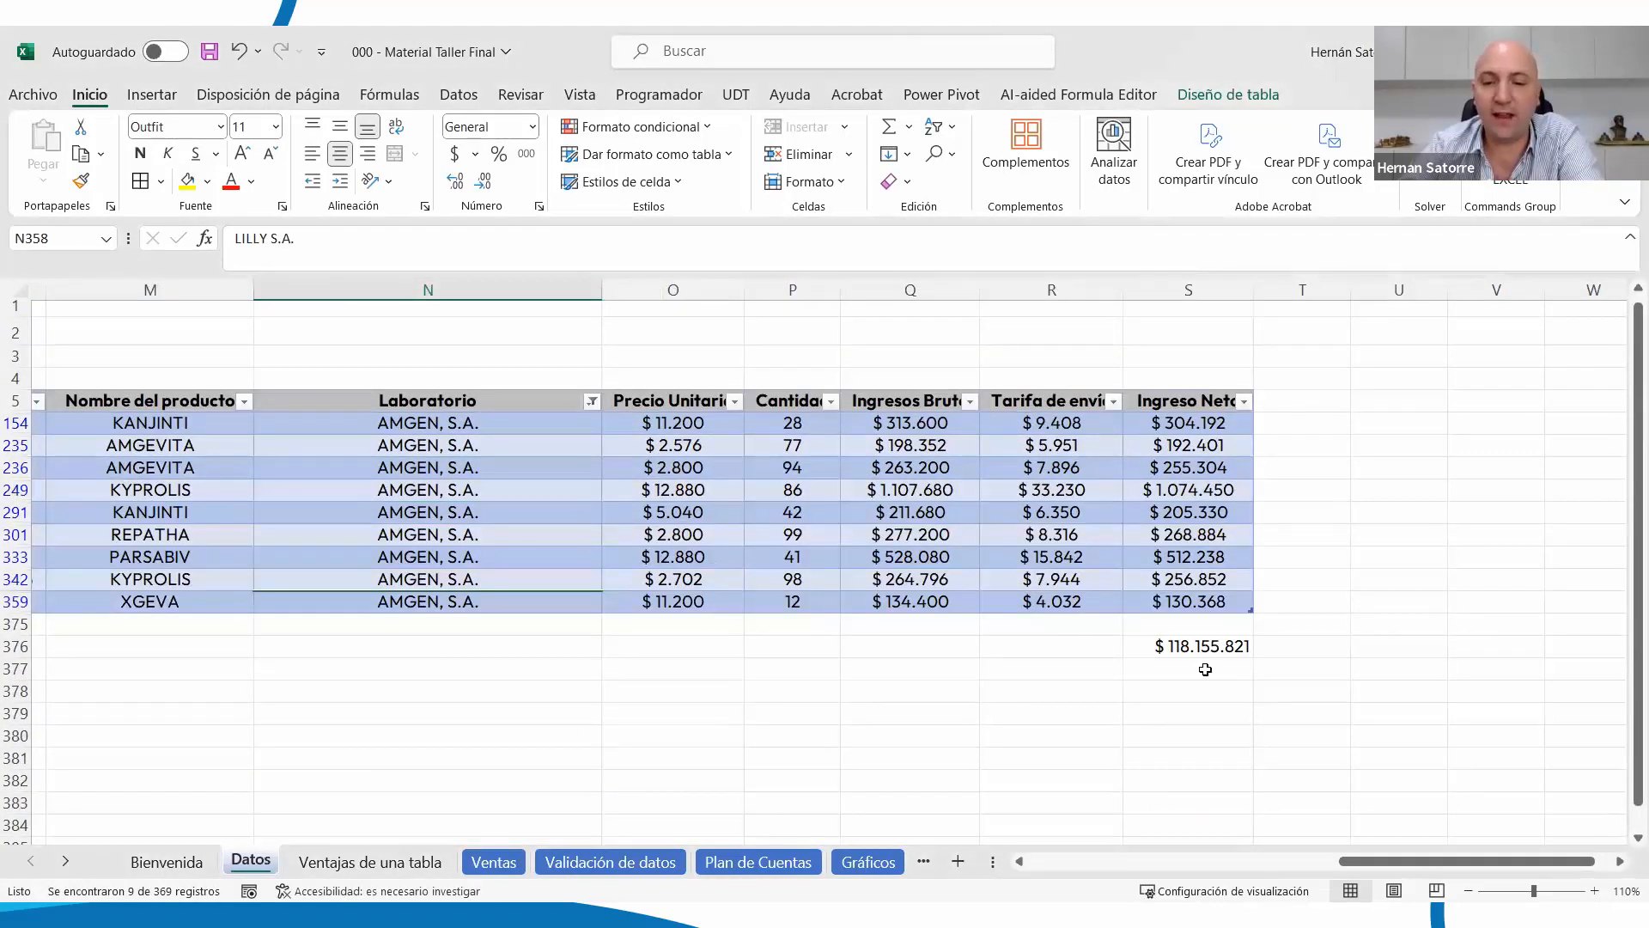
{"action": "left_click", "coordinate": [1186, 646]}
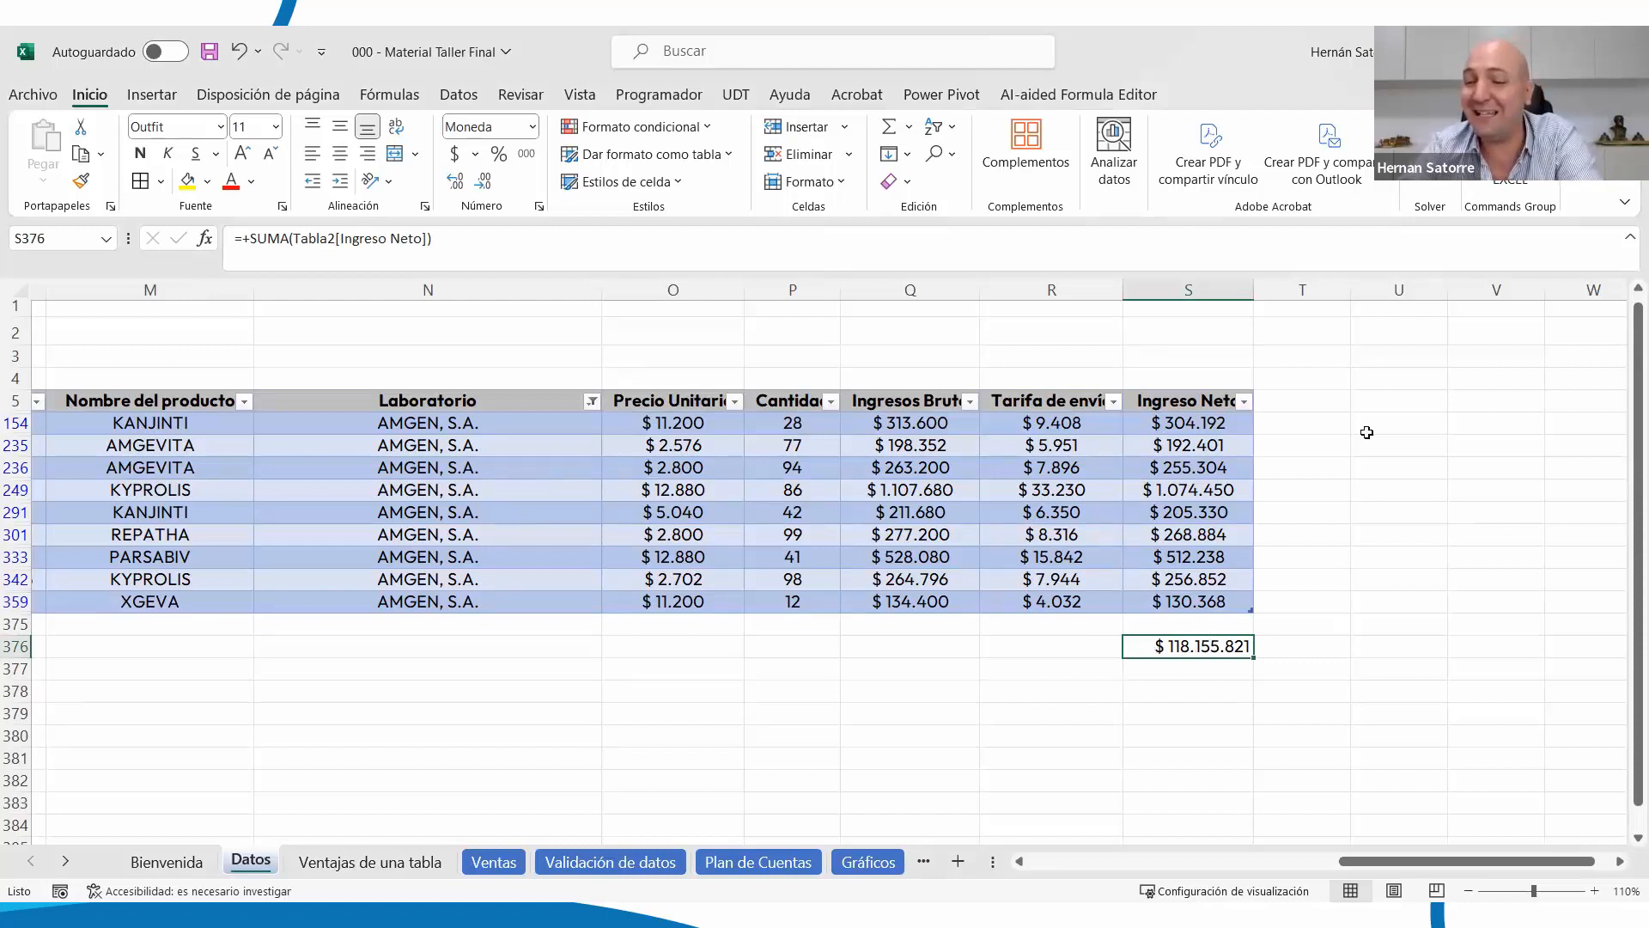
{"action": "left_click", "coordinate": [1047, 671]}
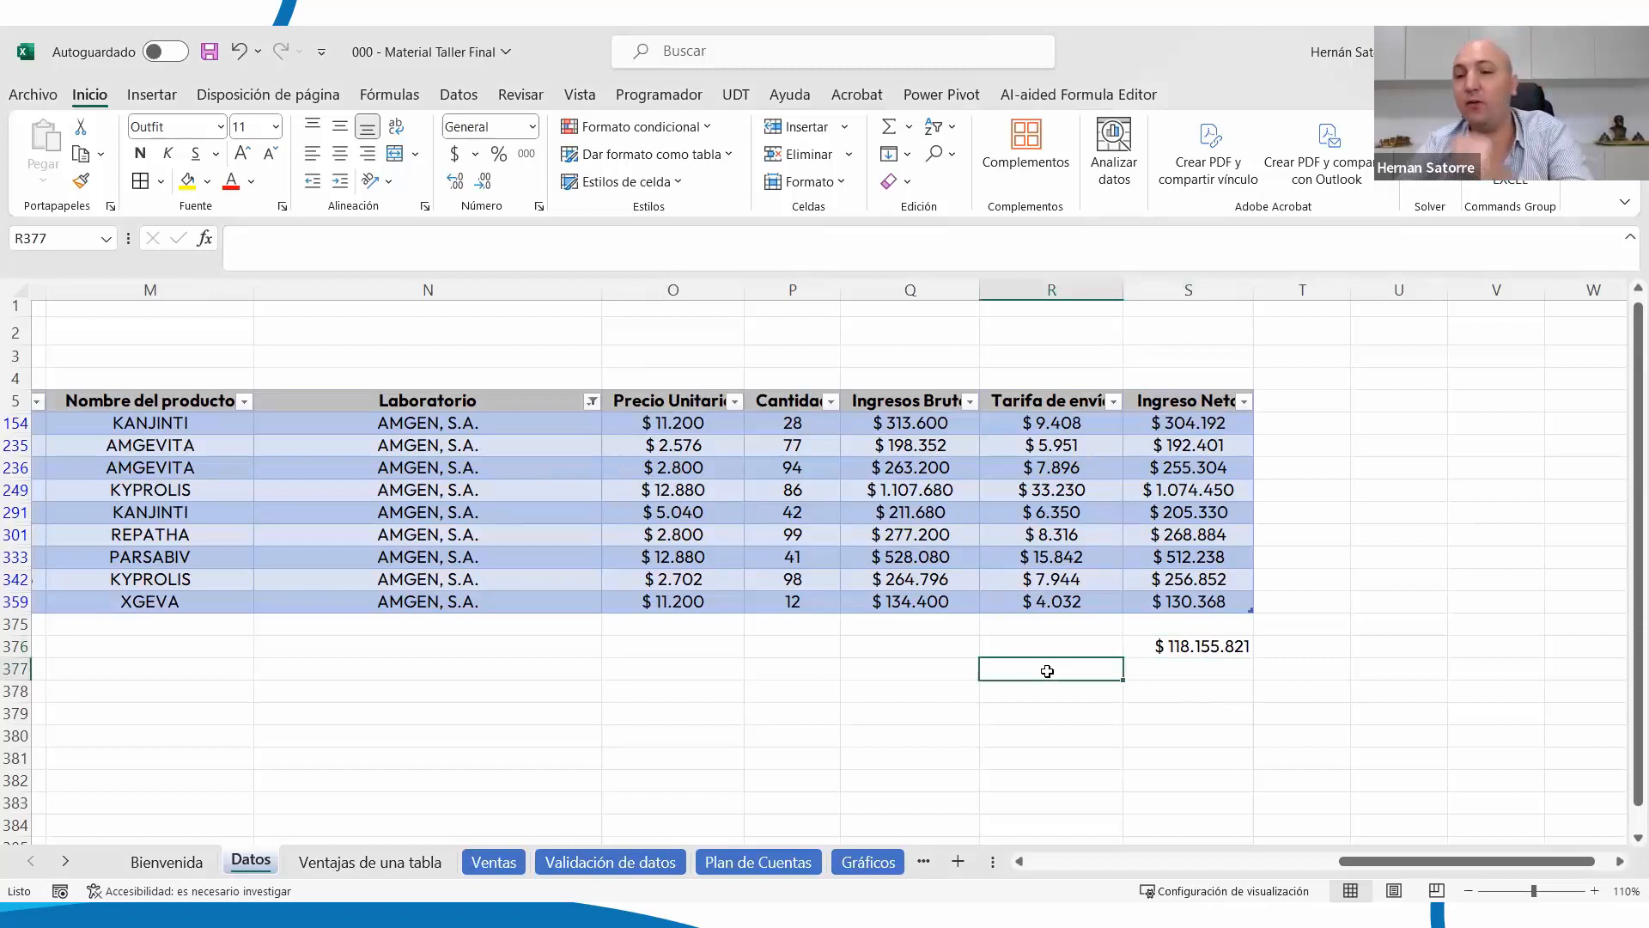
{"action": "type", "text": "+"}
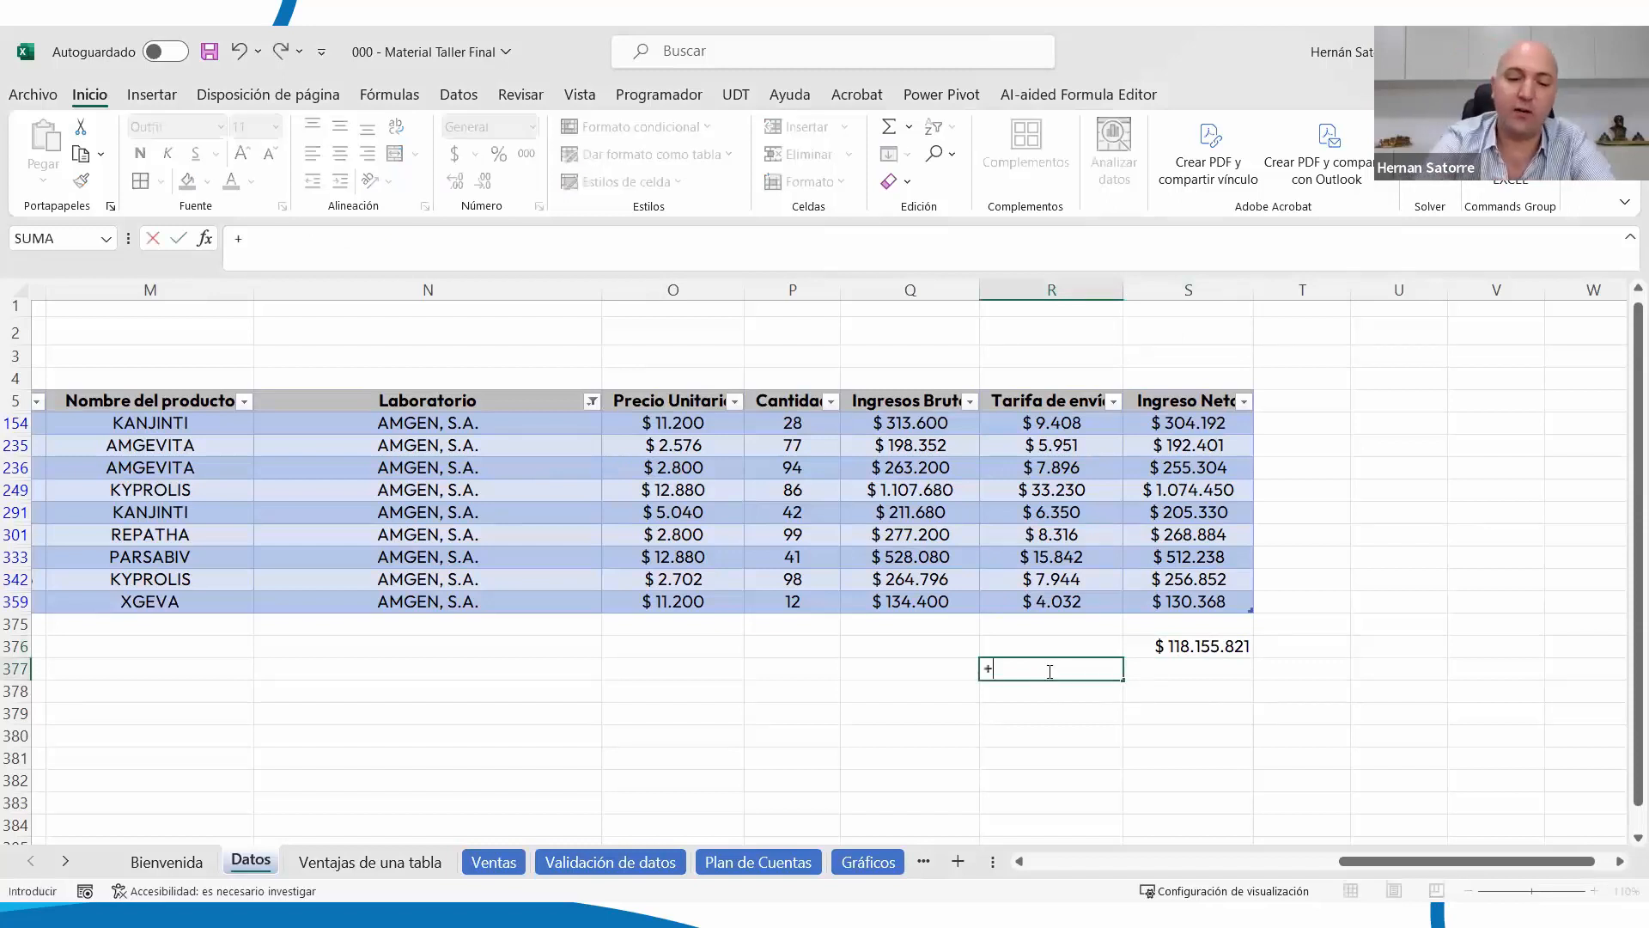
{"action": "type", "text": "sub"}
{"action": "key", "text": "Tab"}
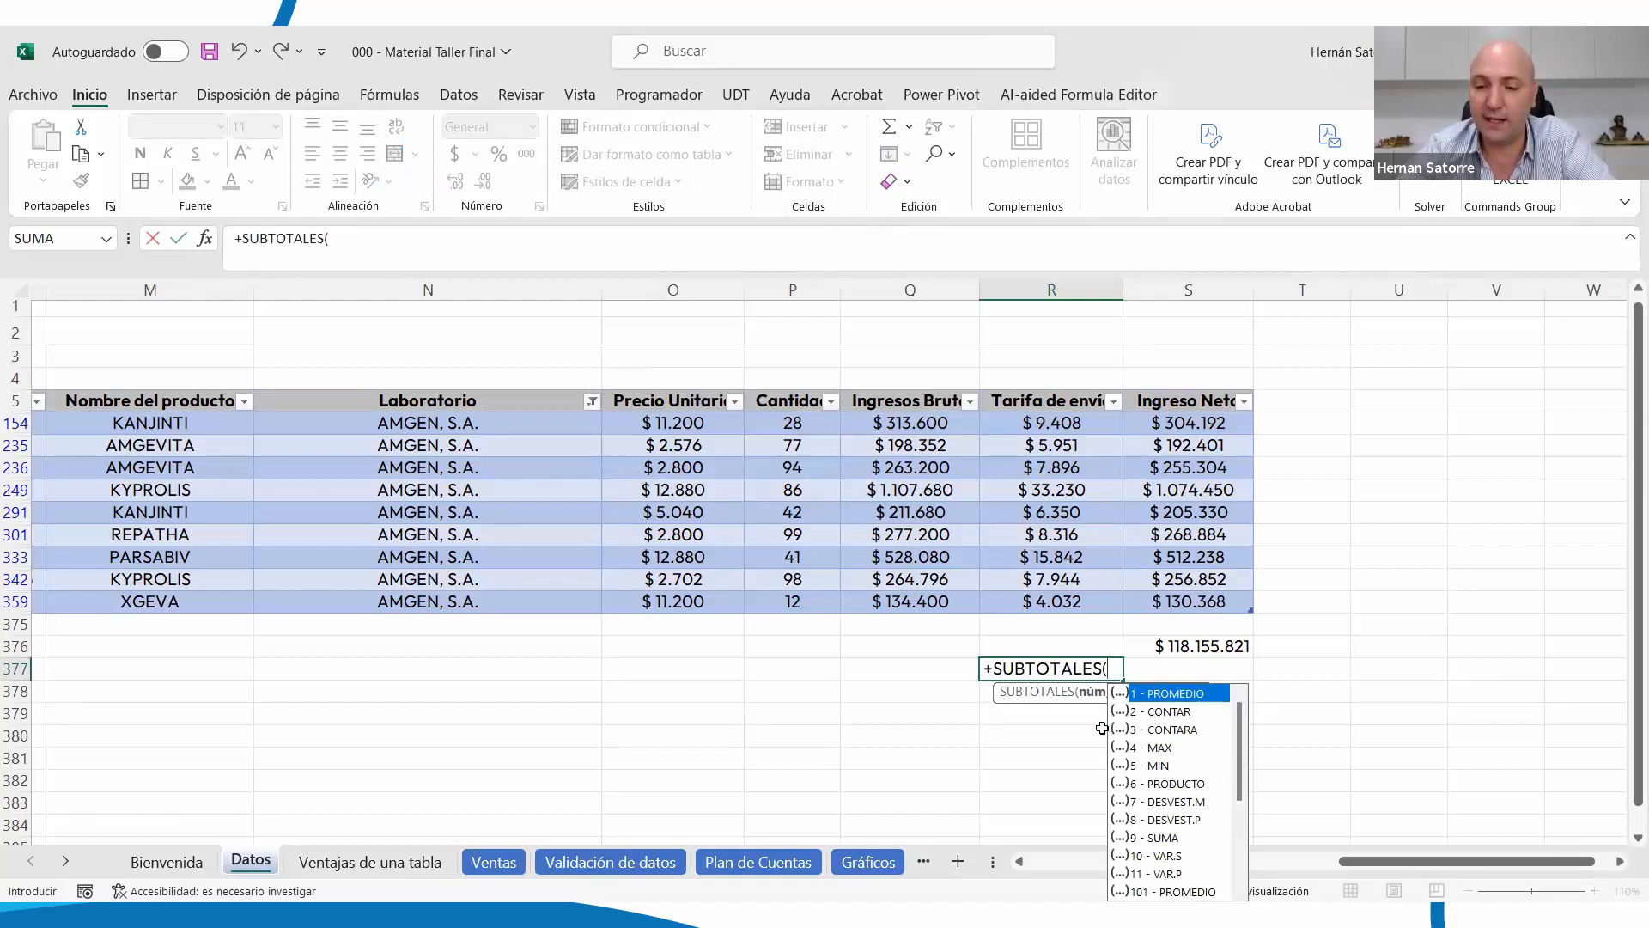
{"action": "key", "text": "Escape"}
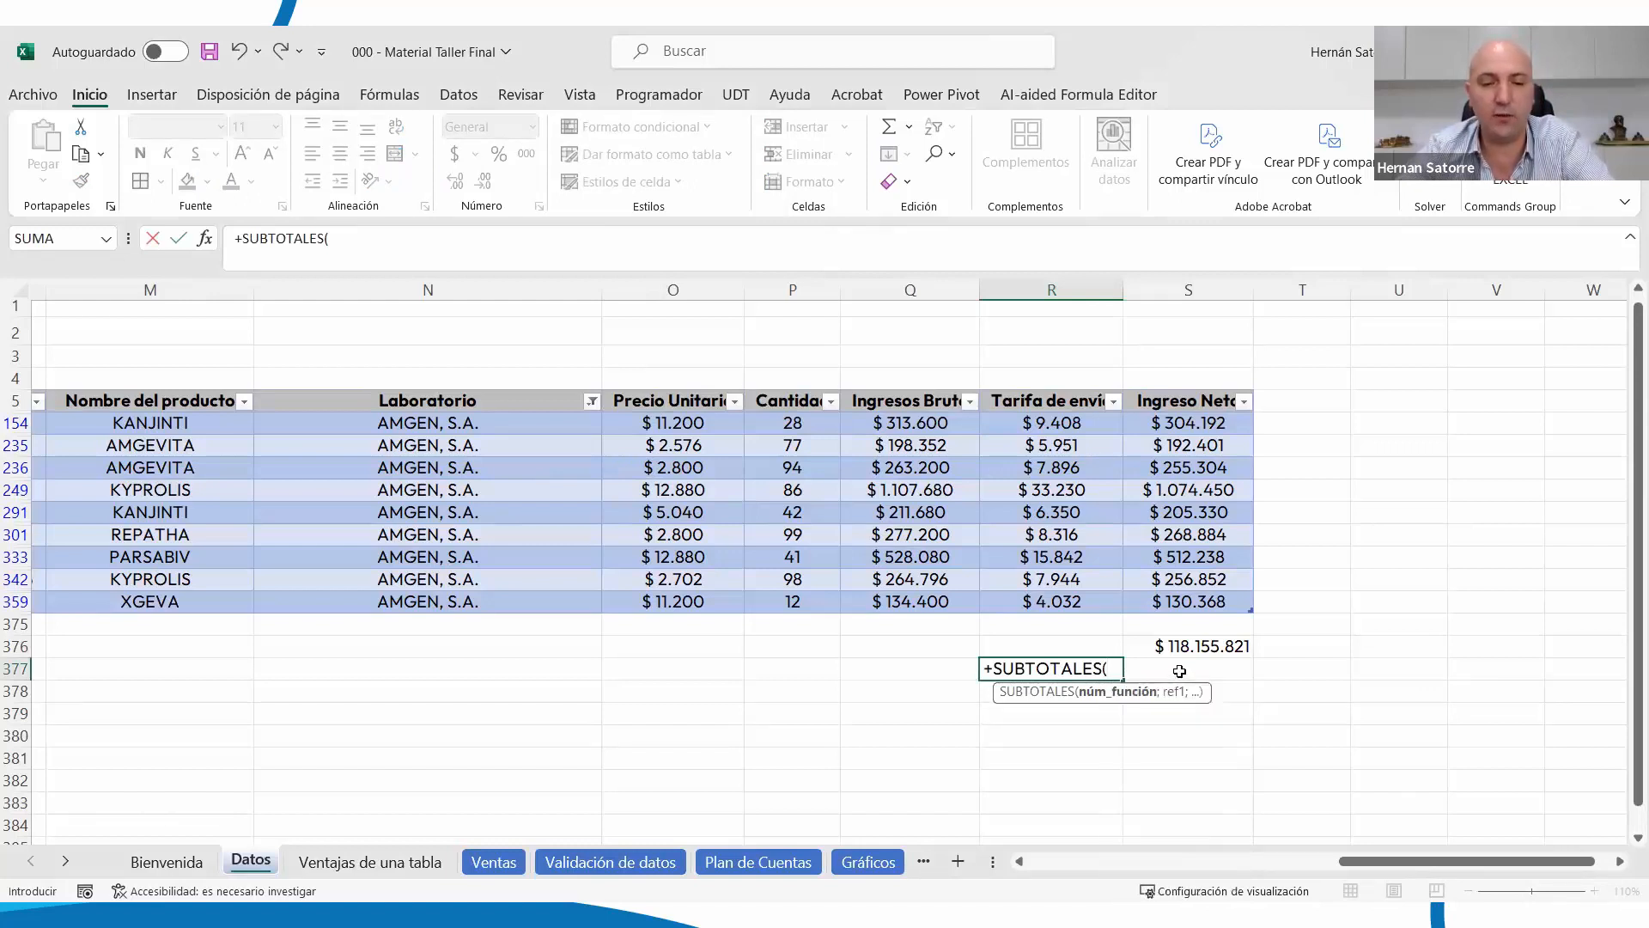
{"action": "key", "text": "Escape"}
Enter the label SUBTOTAL in cell R377, below and beside the Ingreso Neto total
{"action": "left_click", "coordinate": [1179, 671]}
{"action": "type", "text": "SUBTOTA"}
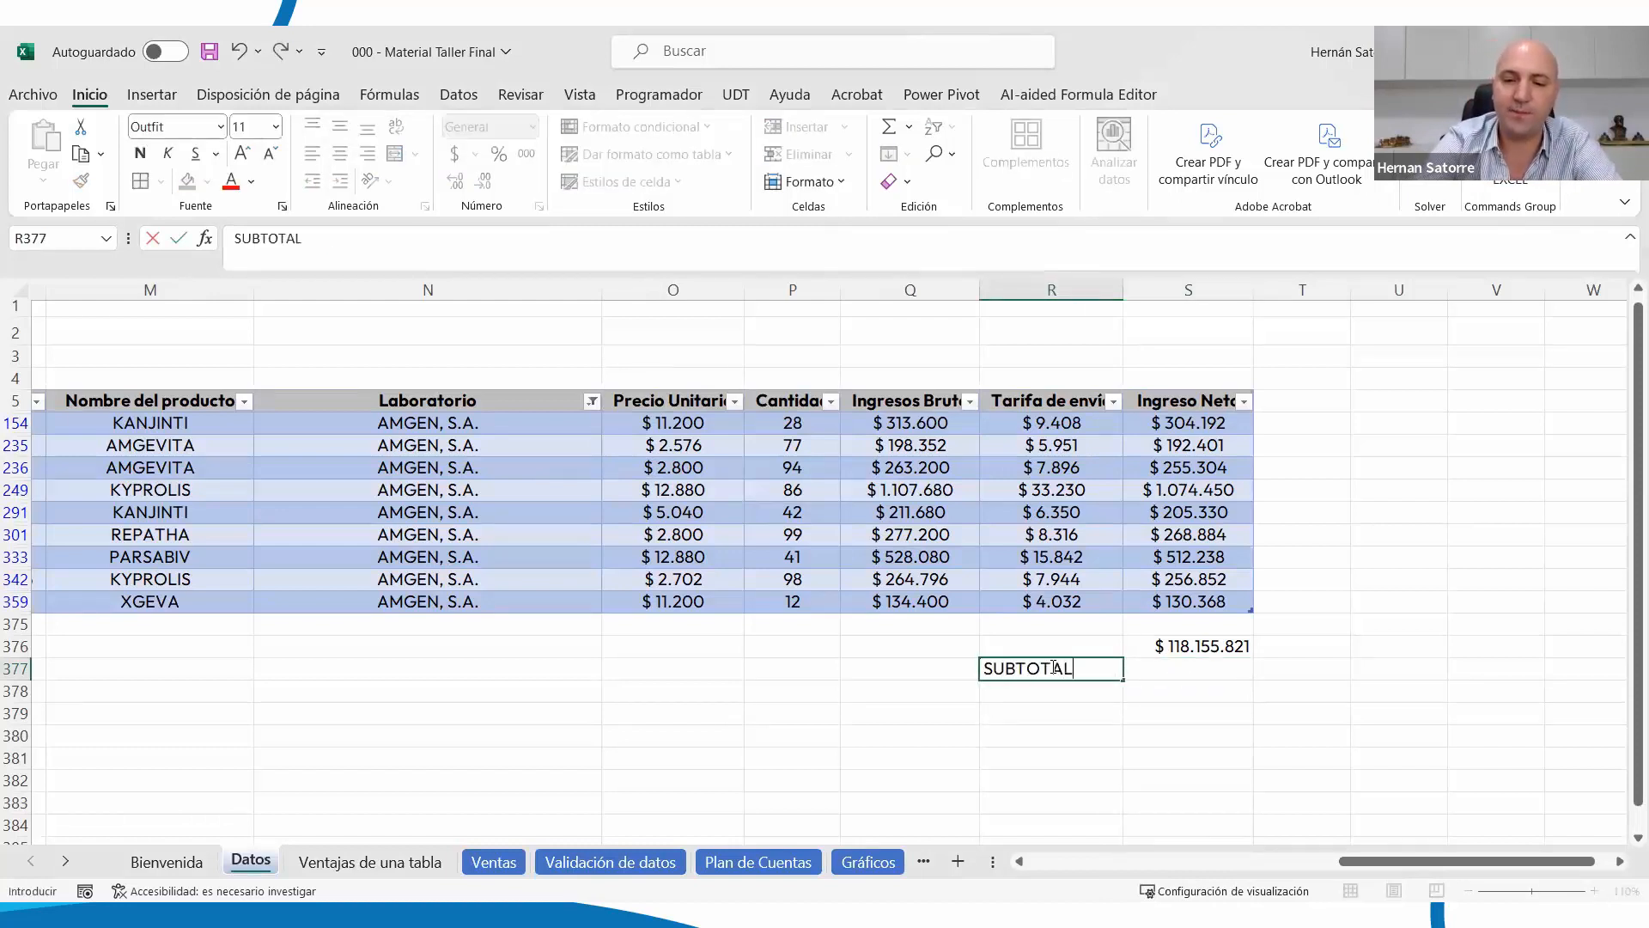
{"action": "key", "text": "Tab"}
{"action": "type", "text": "+"}
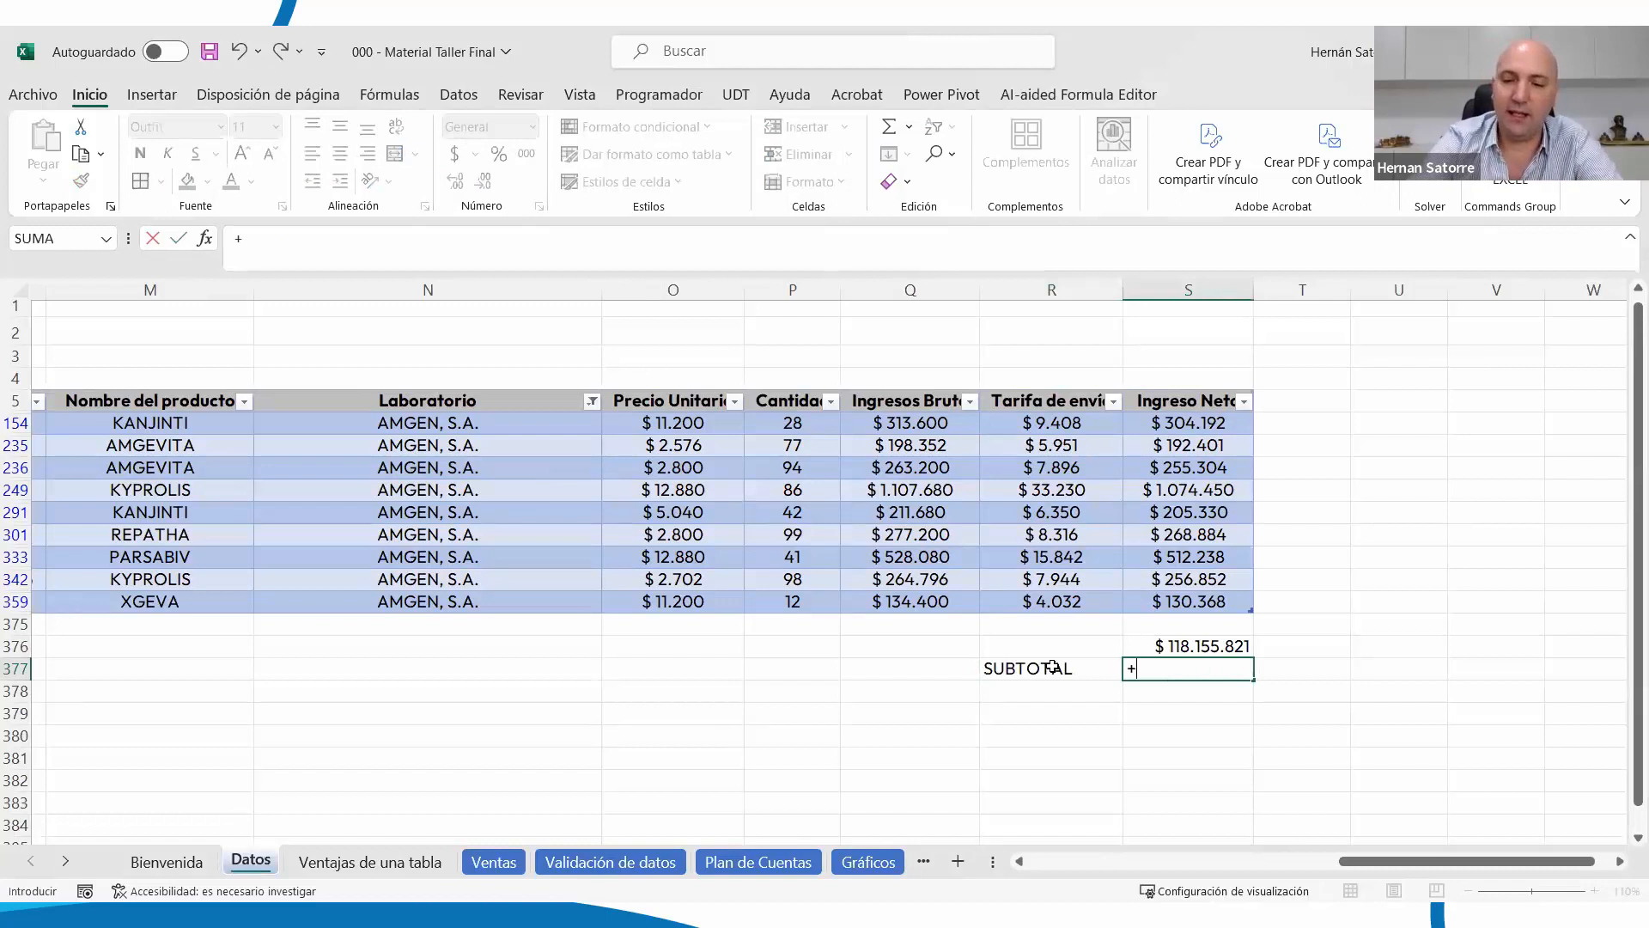
{"action": "type", "text": "su"}
{"action": "key", "text": "Tab"}
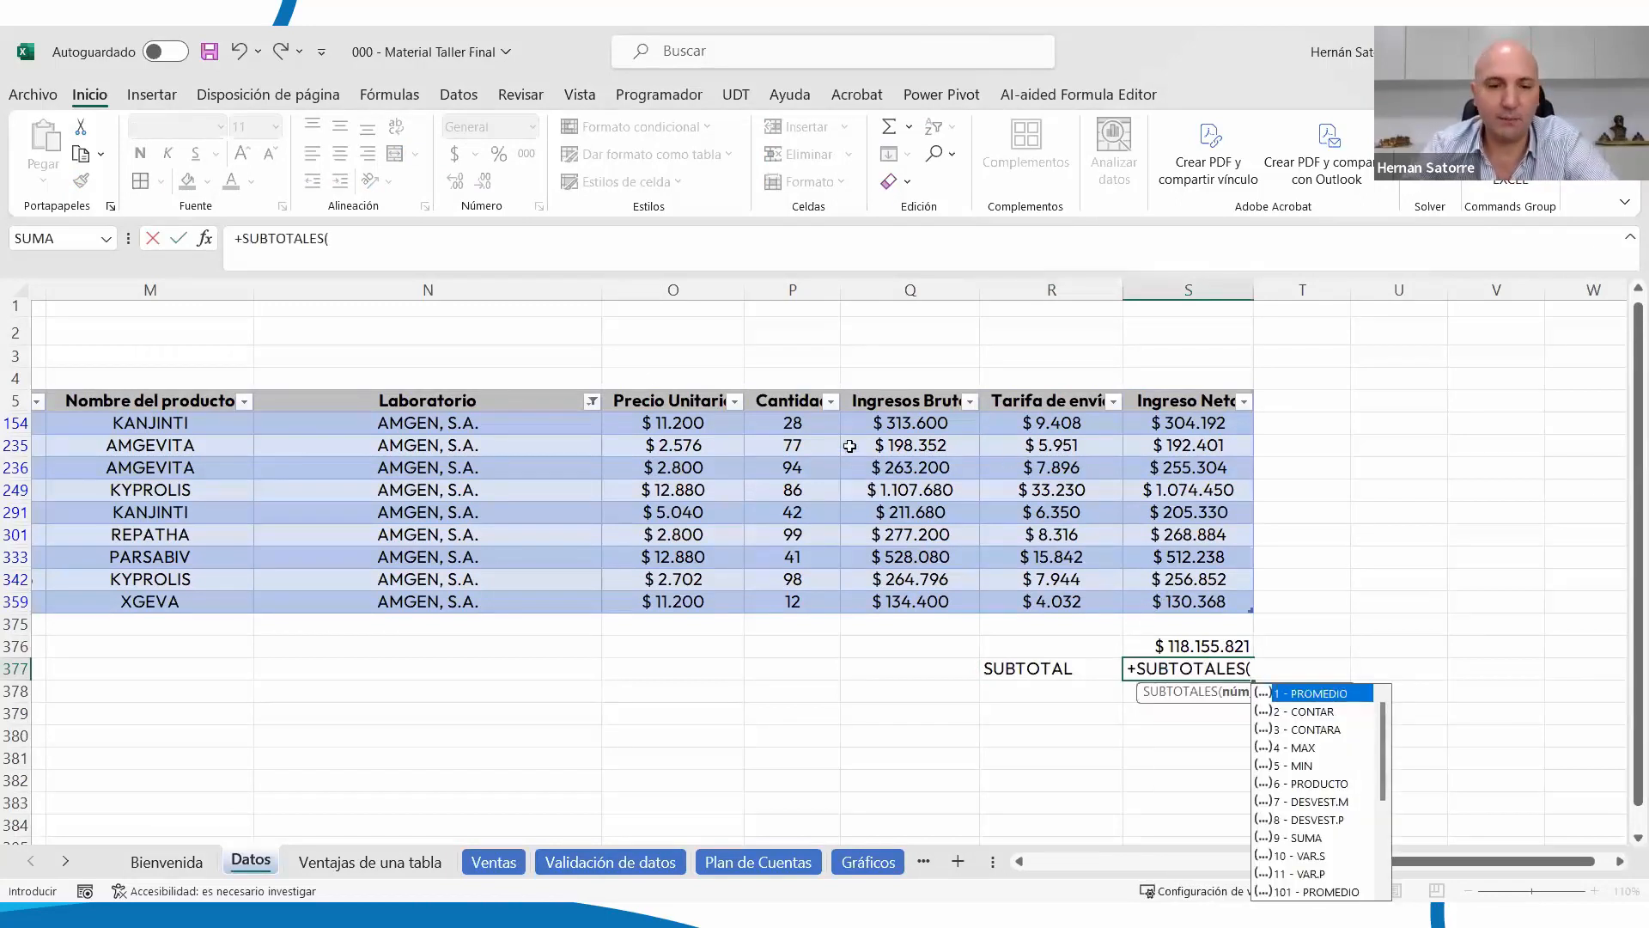
{"action": "key", "text": "Escape"}
{"action": "left_click", "coordinate": [588, 400]}
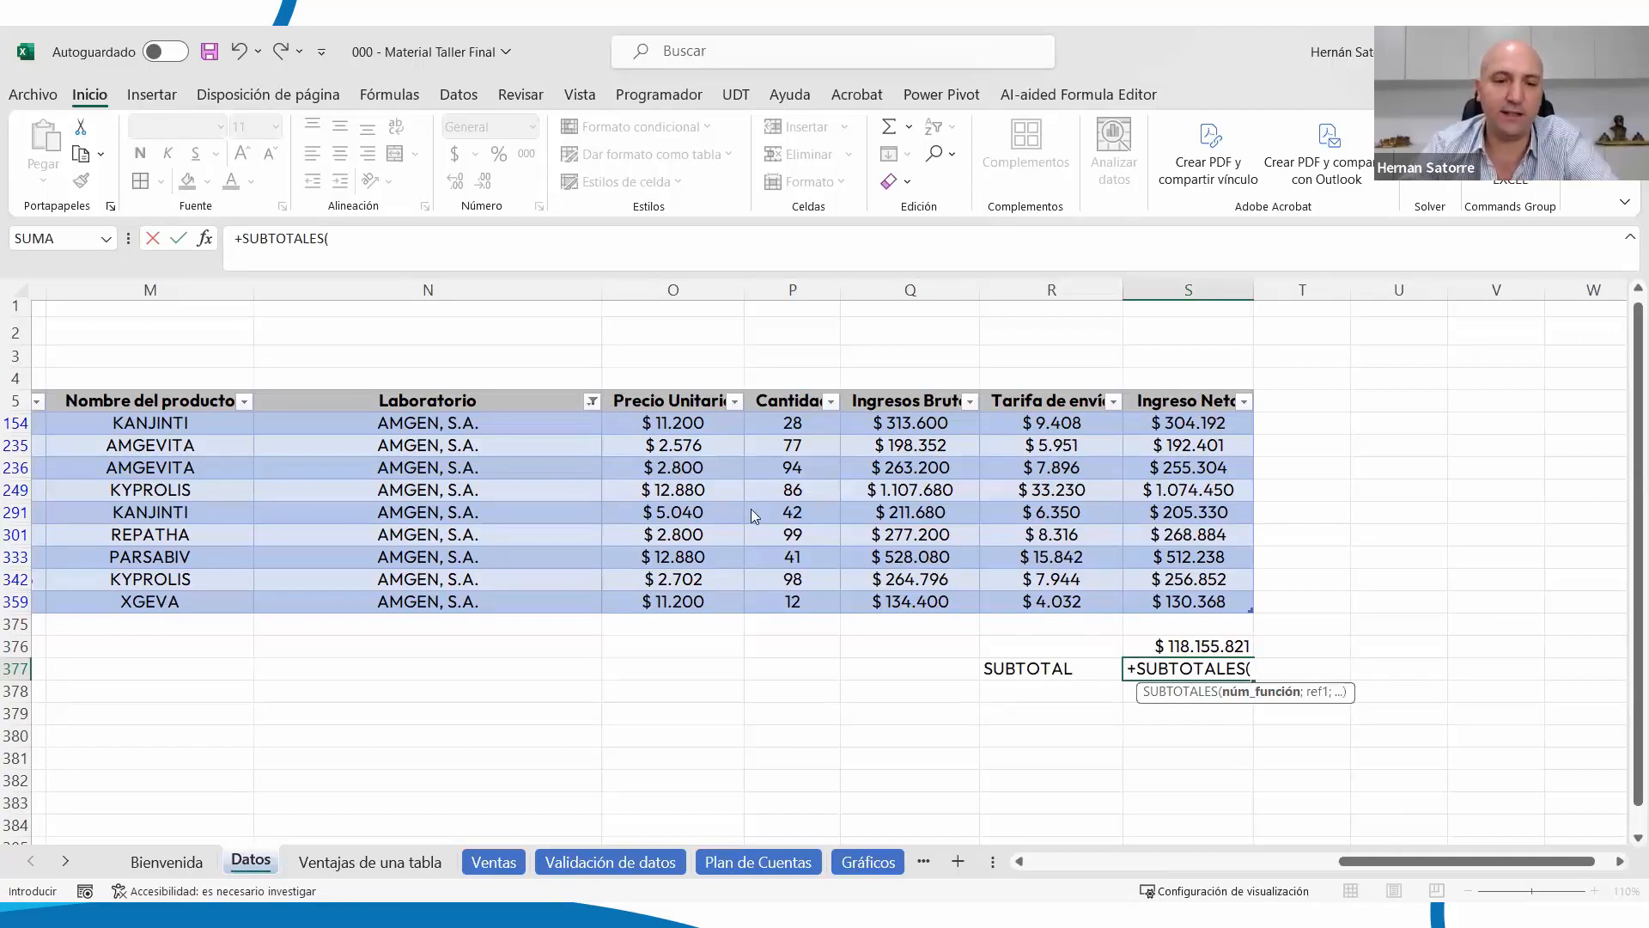
{"action": "left_click", "coordinate": [829, 534]}
{"action": "key", "text": "Escape"}
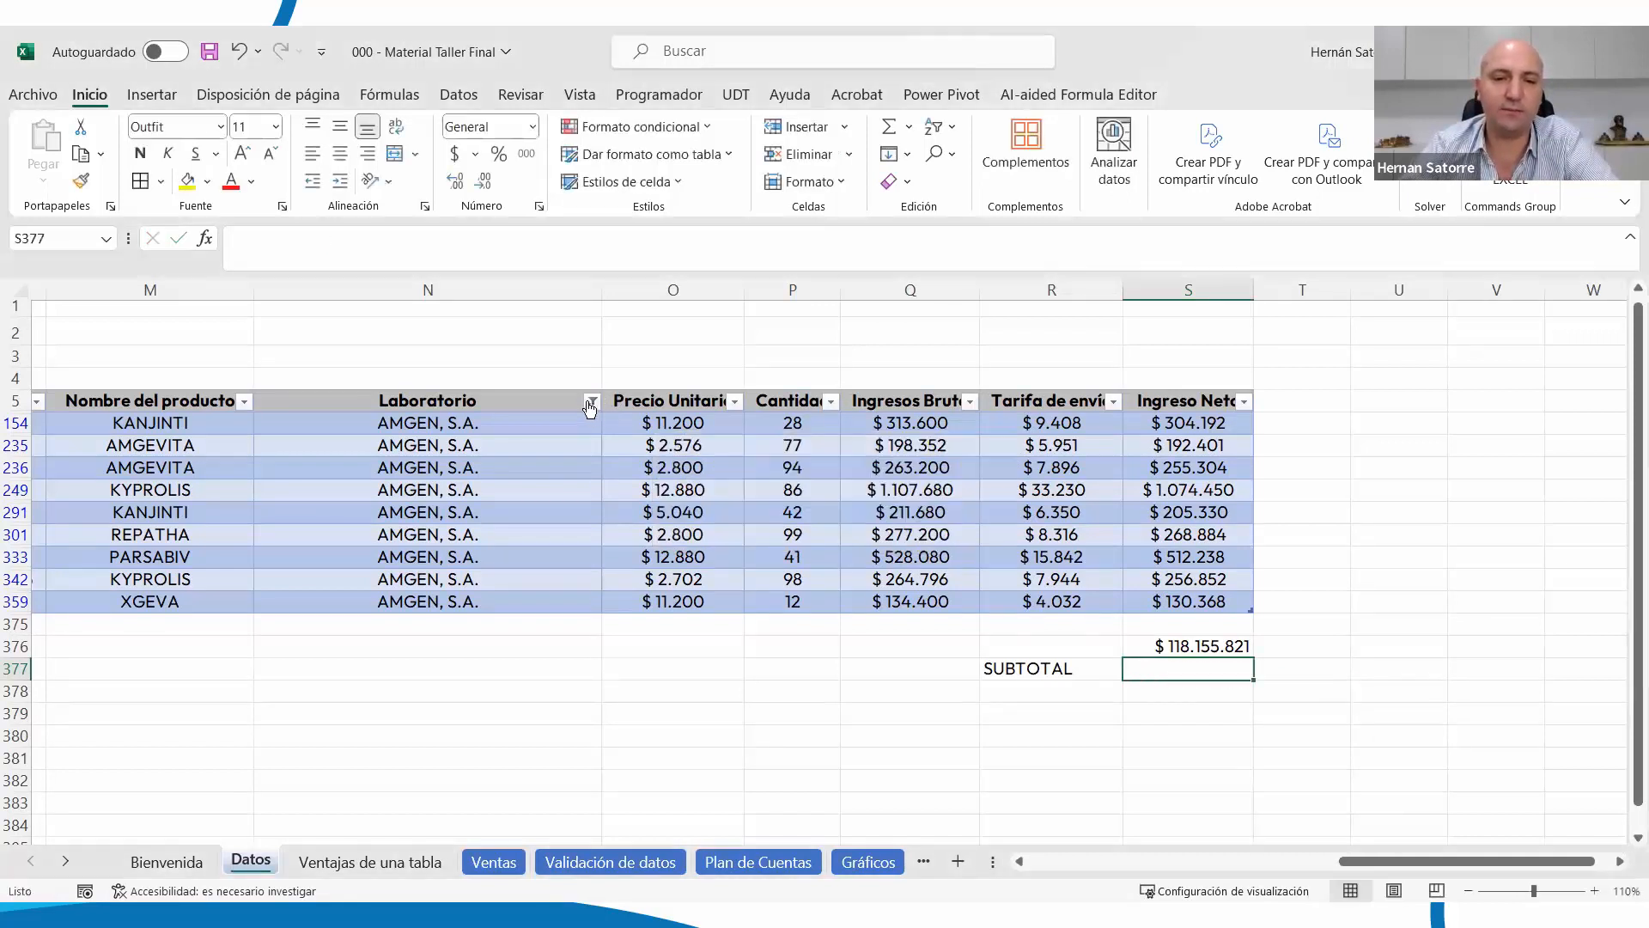
Reselect all laboratories in the Laboratorio column filter so every record of the table is shown
{"action": "left_click", "coordinate": [592, 400]}
{"action": "left_click", "coordinate": [381, 668]}
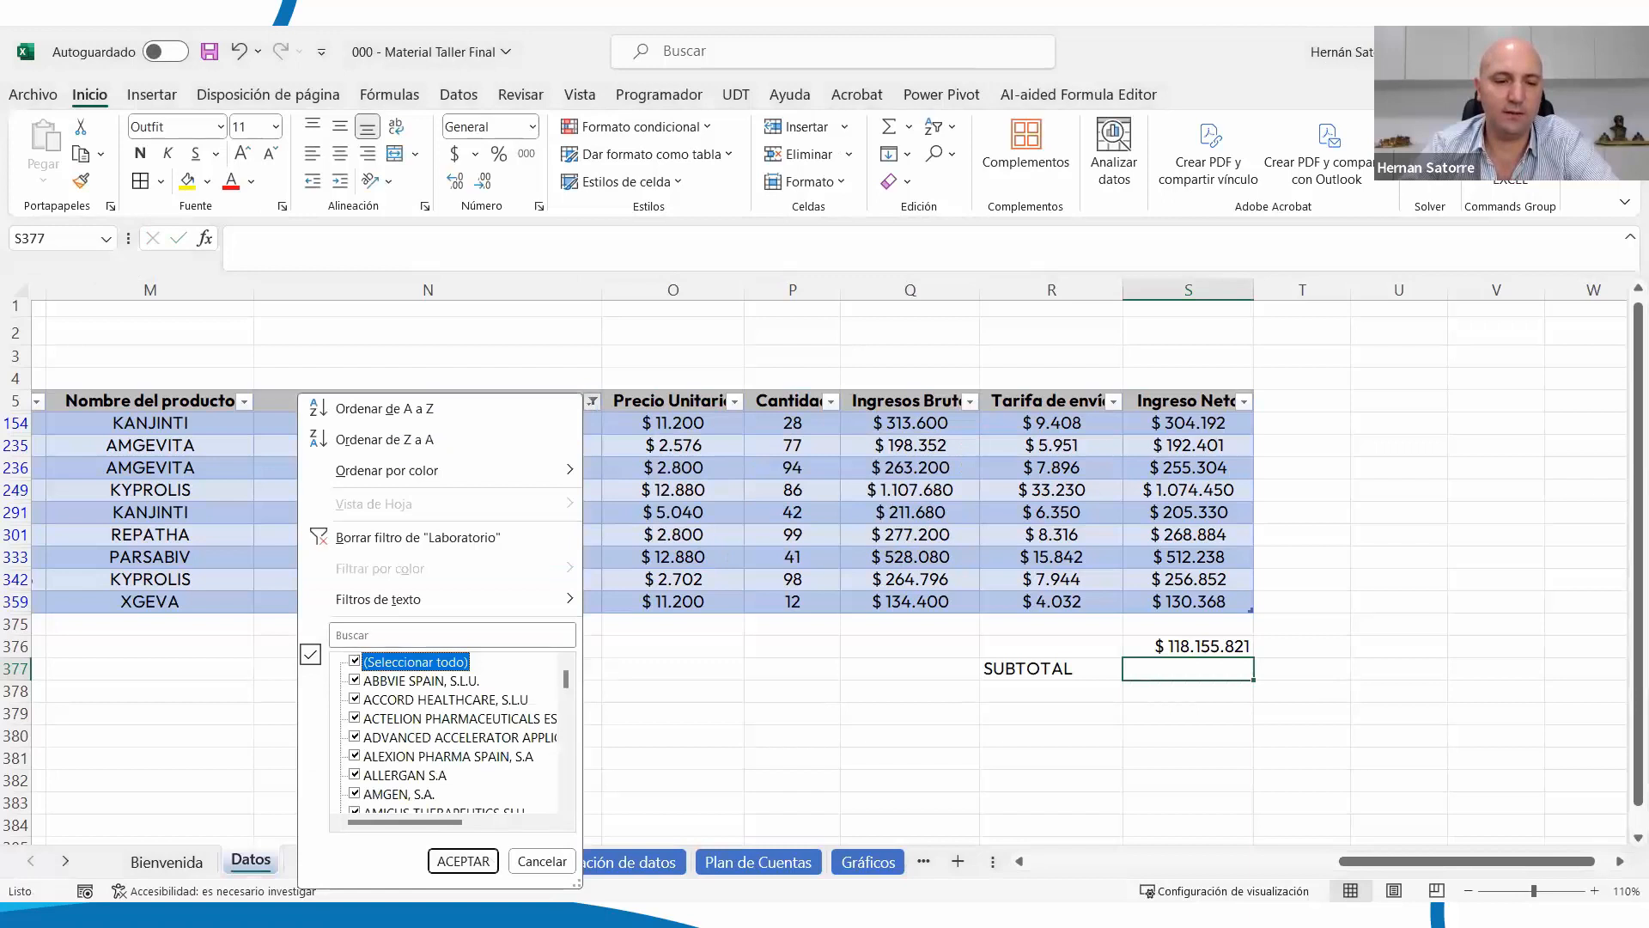
{"action": "left_click", "coordinate": [489, 861]}
Change the label in cell R377 below the table to SUBTOTALES
{"action": "scroll", "coordinate": [1086, 611], "scroll_direction": "down", "scroll_amount": 9}
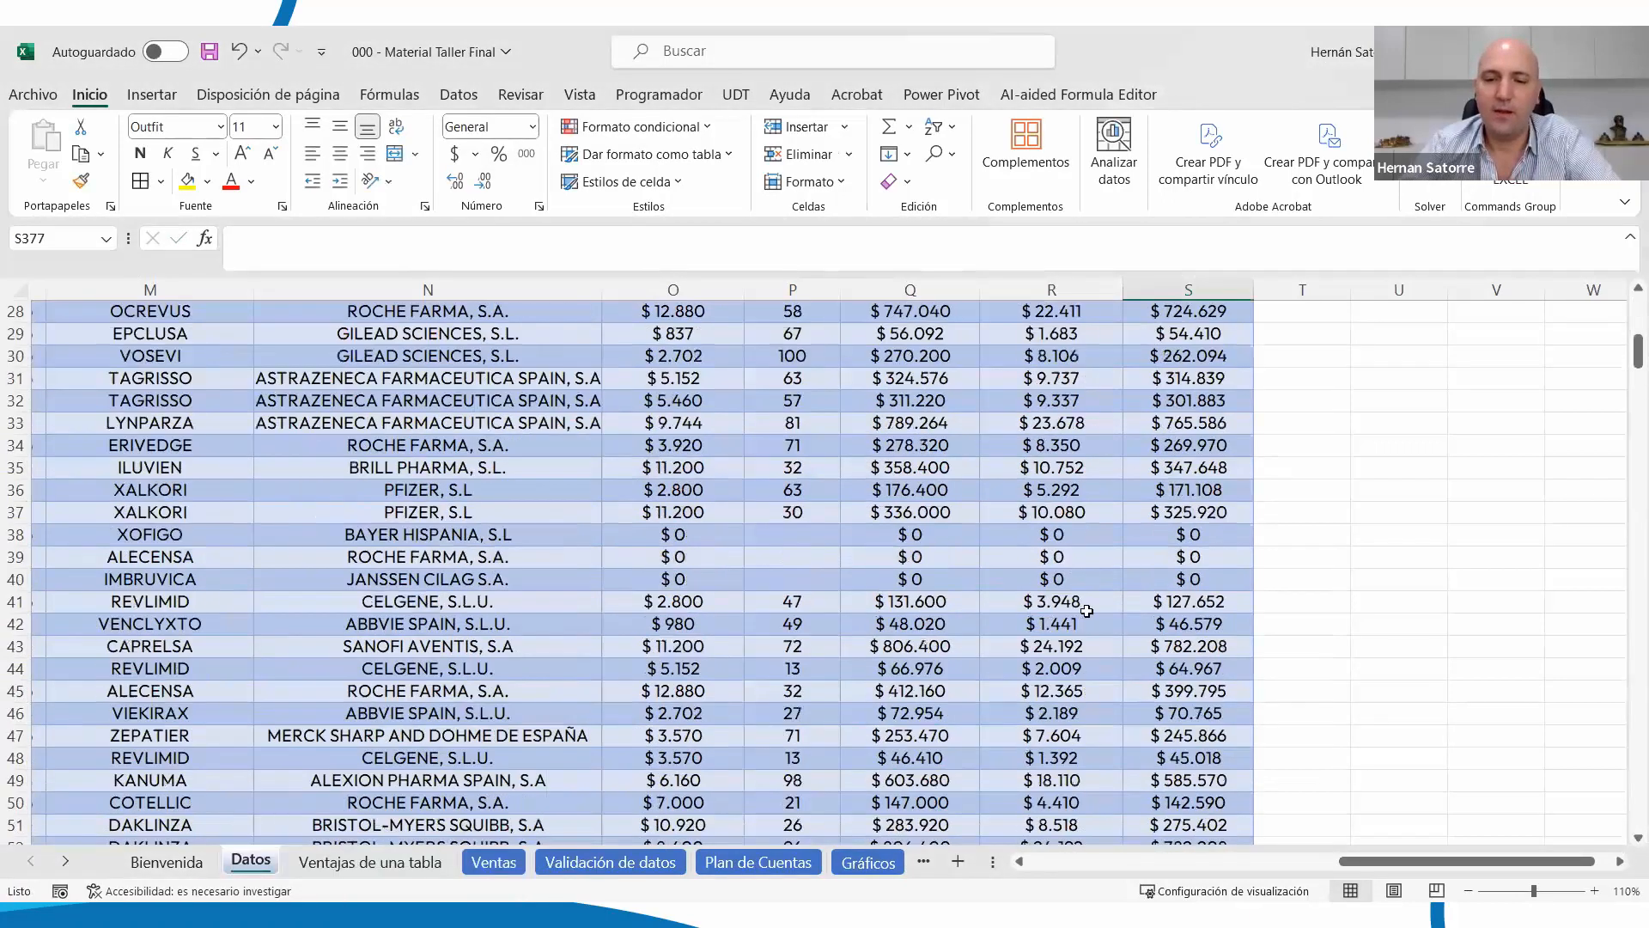
{"action": "scroll", "coordinate": [1087, 611], "scroll_direction": "down", "scroll_amount": 3}
{"action": "left_click", "coordinate": [1183, 598]}
{"action": "key", "text": "ctrl+Down"}
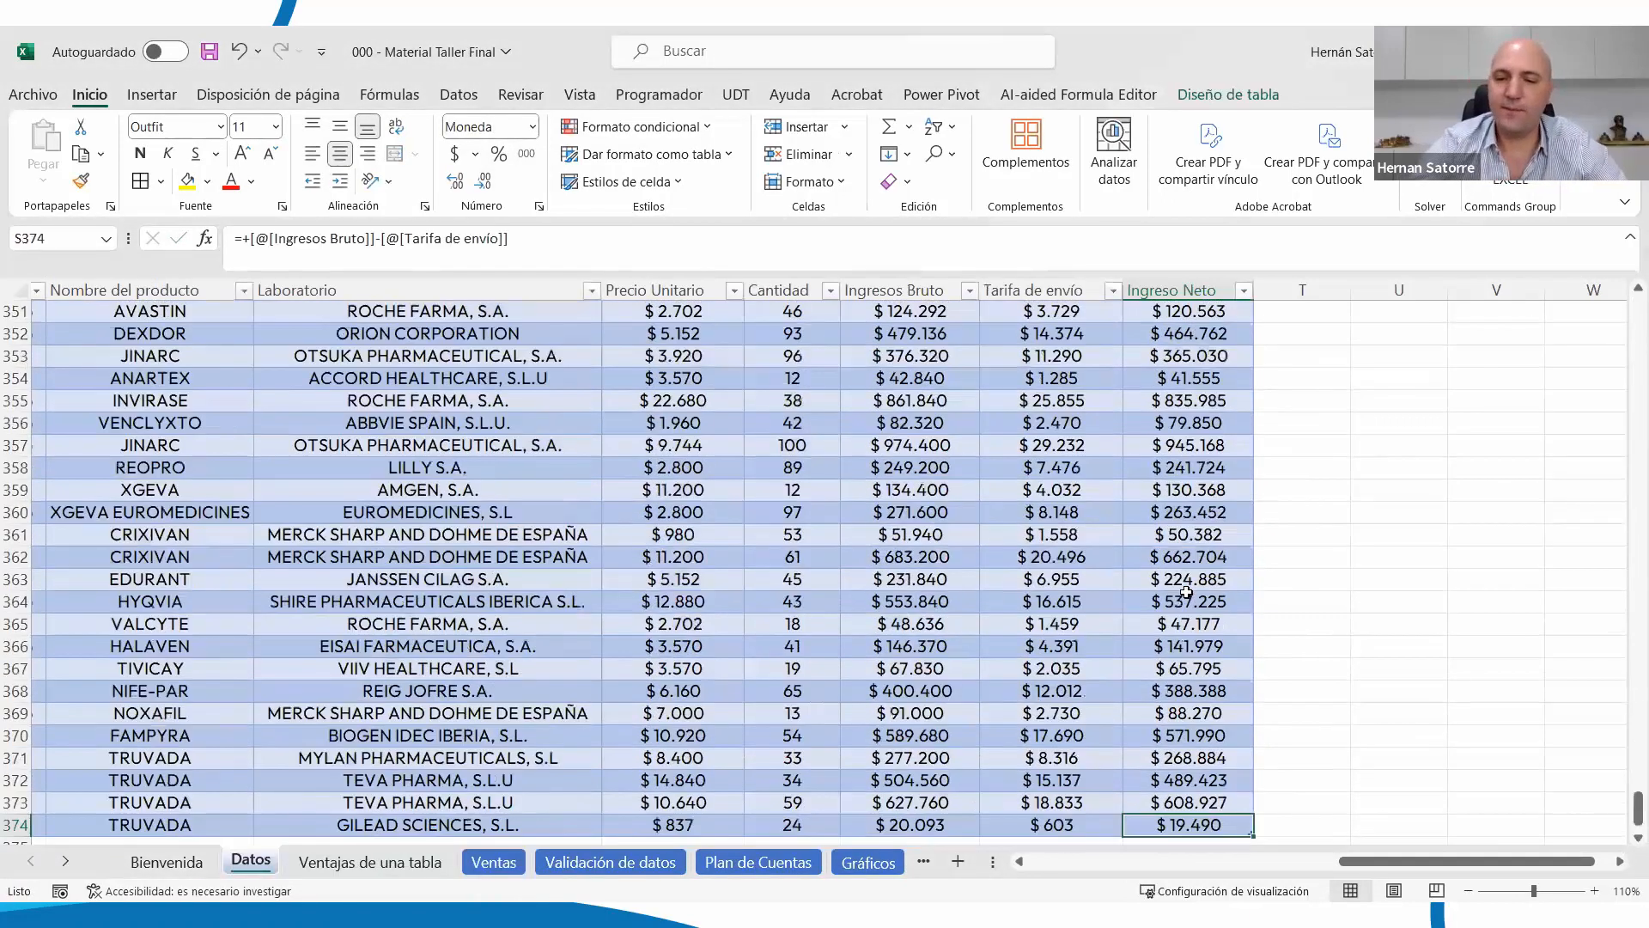
{"action": "scroll", "coordinate": [1183, 591], "scroll_direction": "down", "scroll_amount": 3}
{"action": "left_click", "coordinate": [1048, 687]}
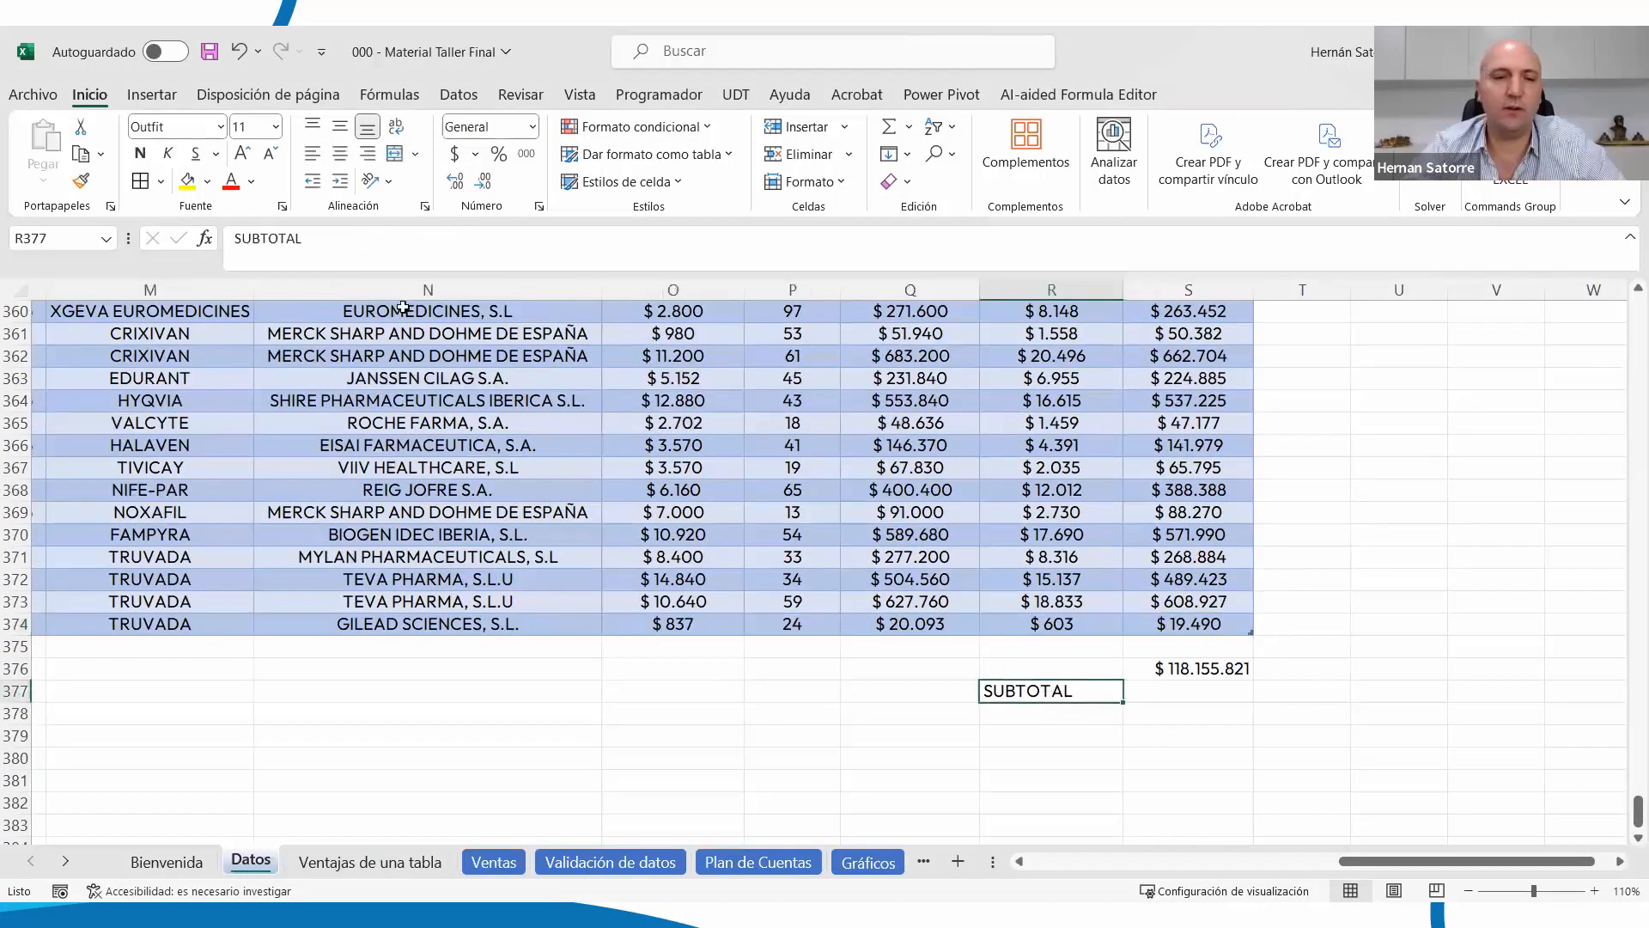
{"action": "left_click", "coordinate": [339, 242]}
{"action": "type", "text": "ES"}
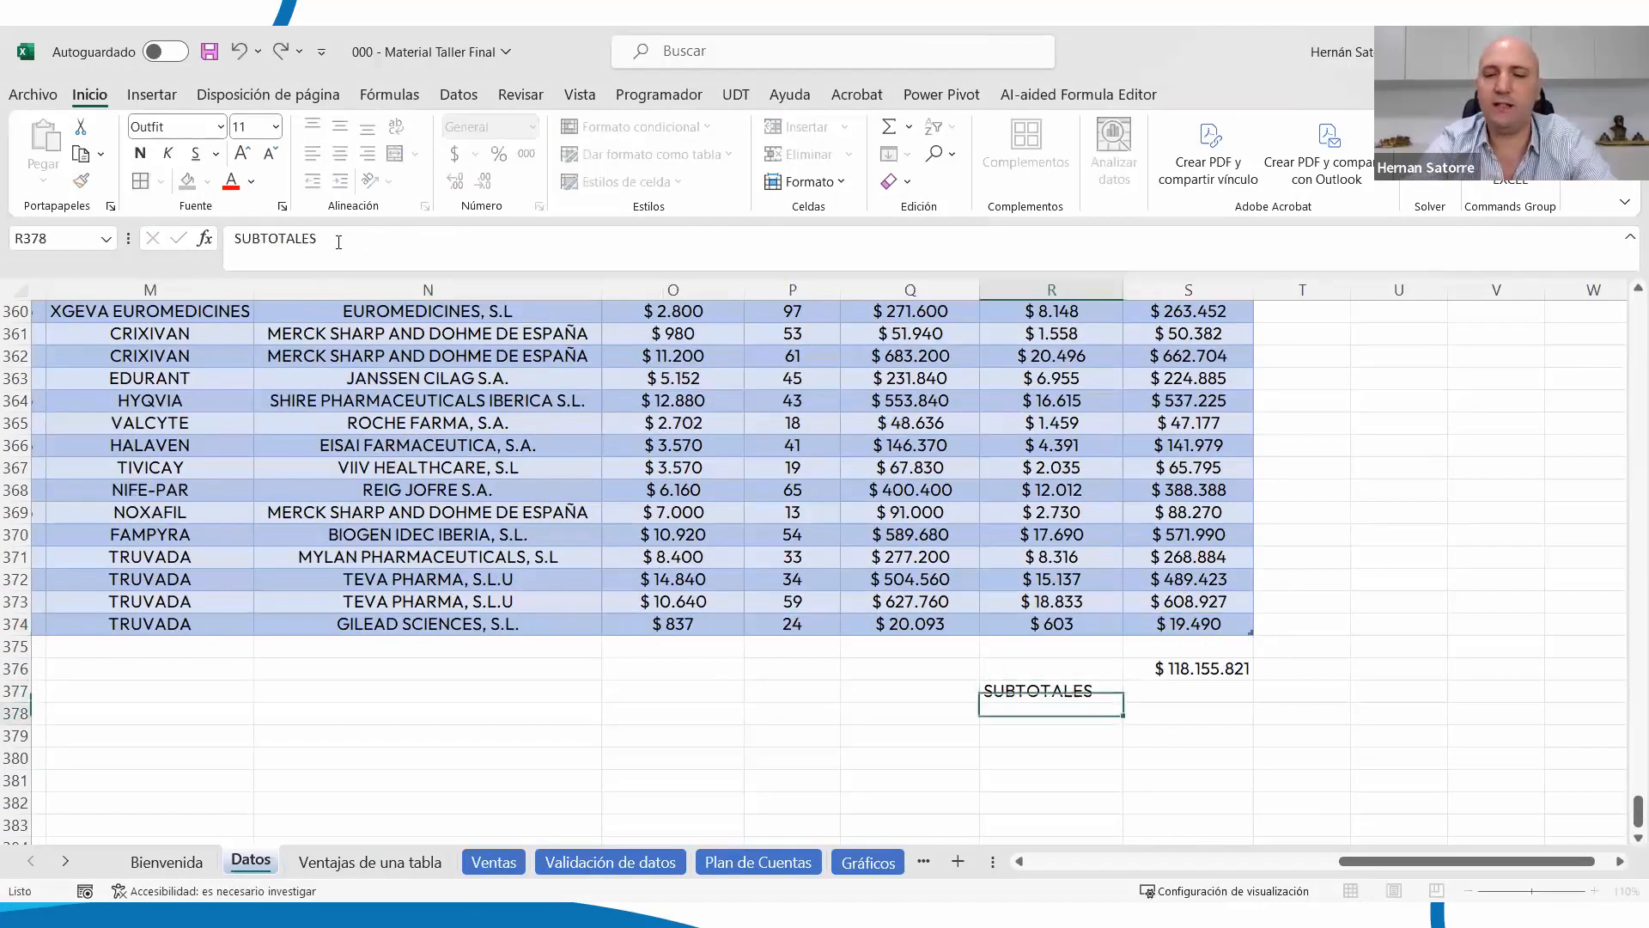
Total the table's whole Ingreso Neto column in S377 with SUBTOTALES, using function number 9 (SUMA)
{"action": "key", "text": "Tab"}
{"action": "type", "text": "+"}
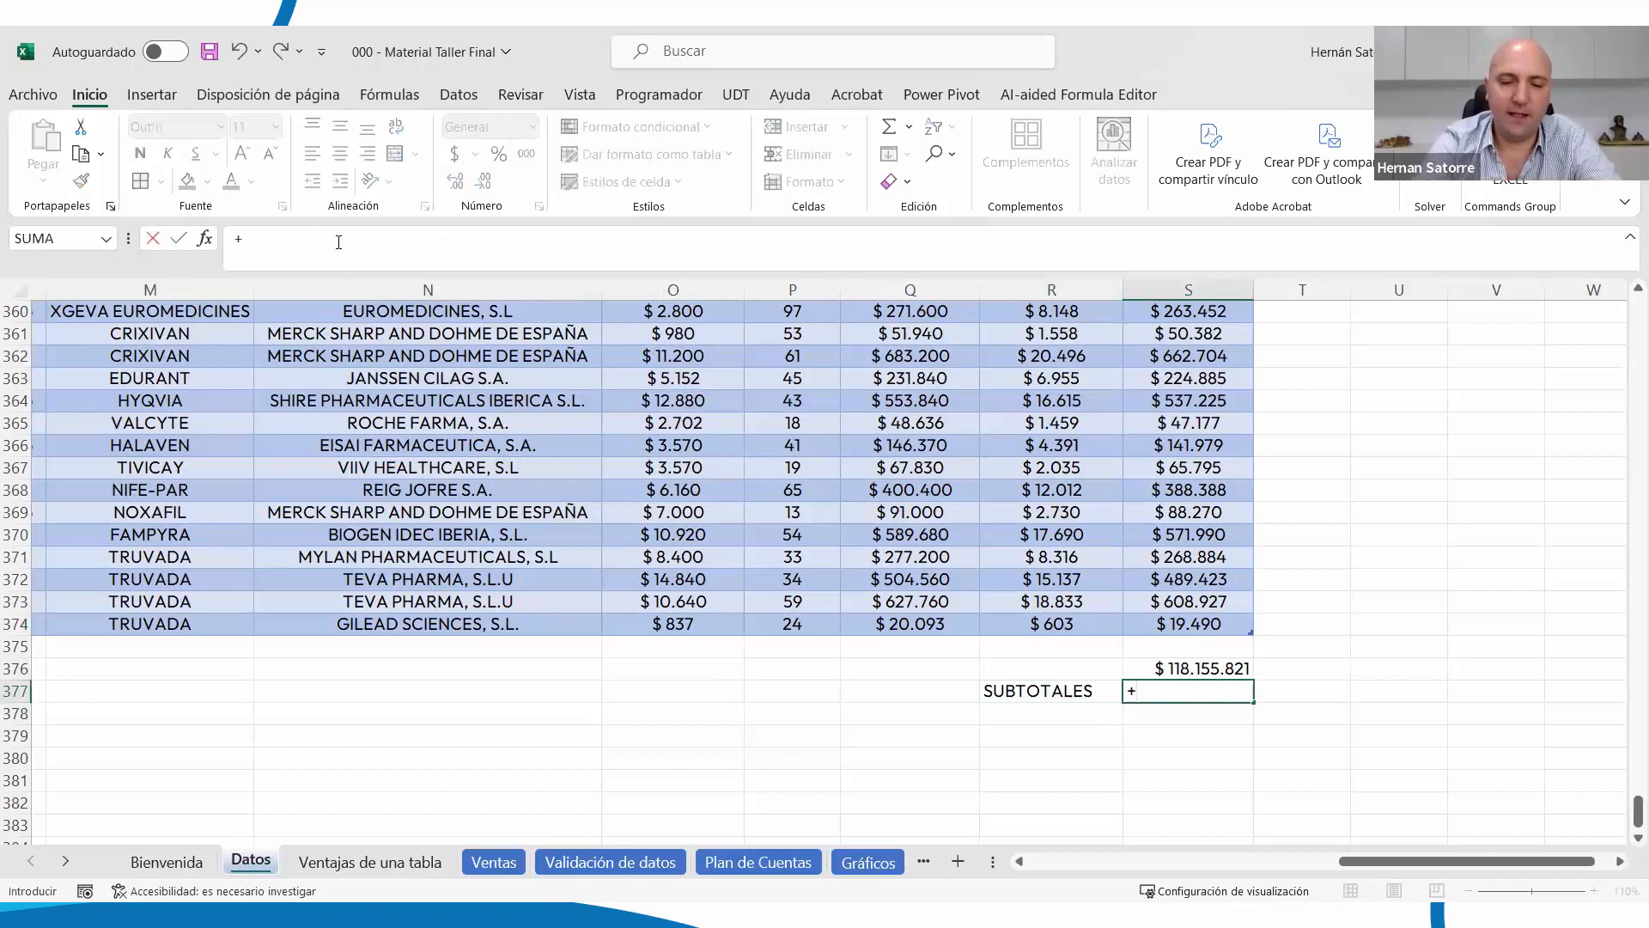
{"action": "type", "text": "sub"}
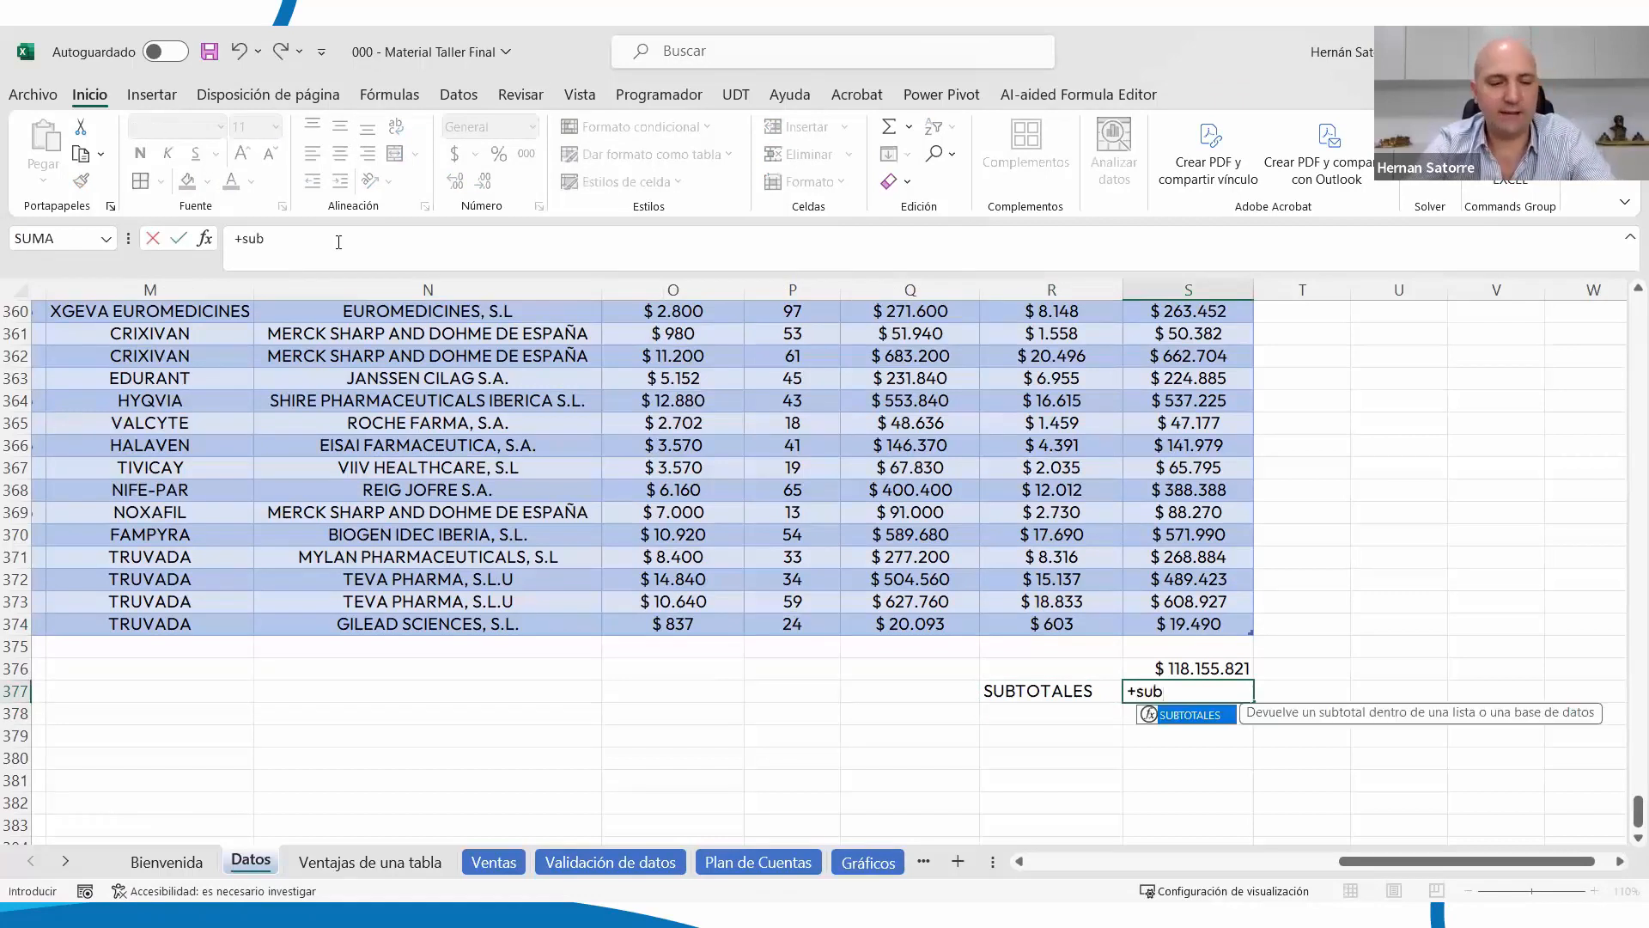
{"action": "key", "text": "Tab"}
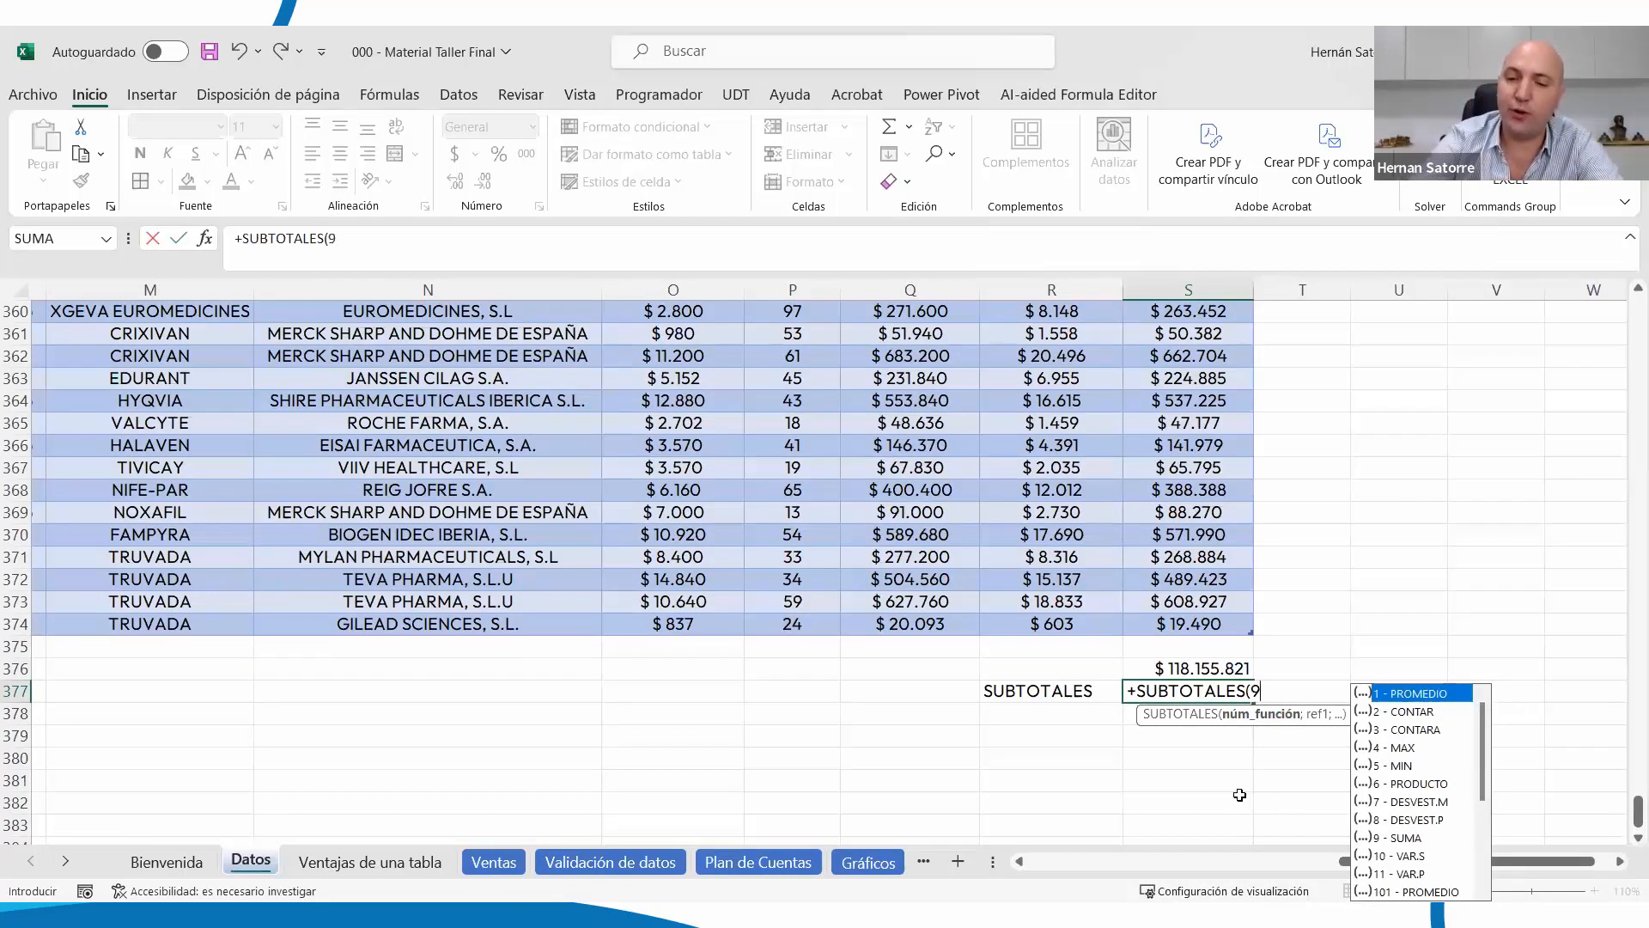
{"action": "type", "text": ";"}
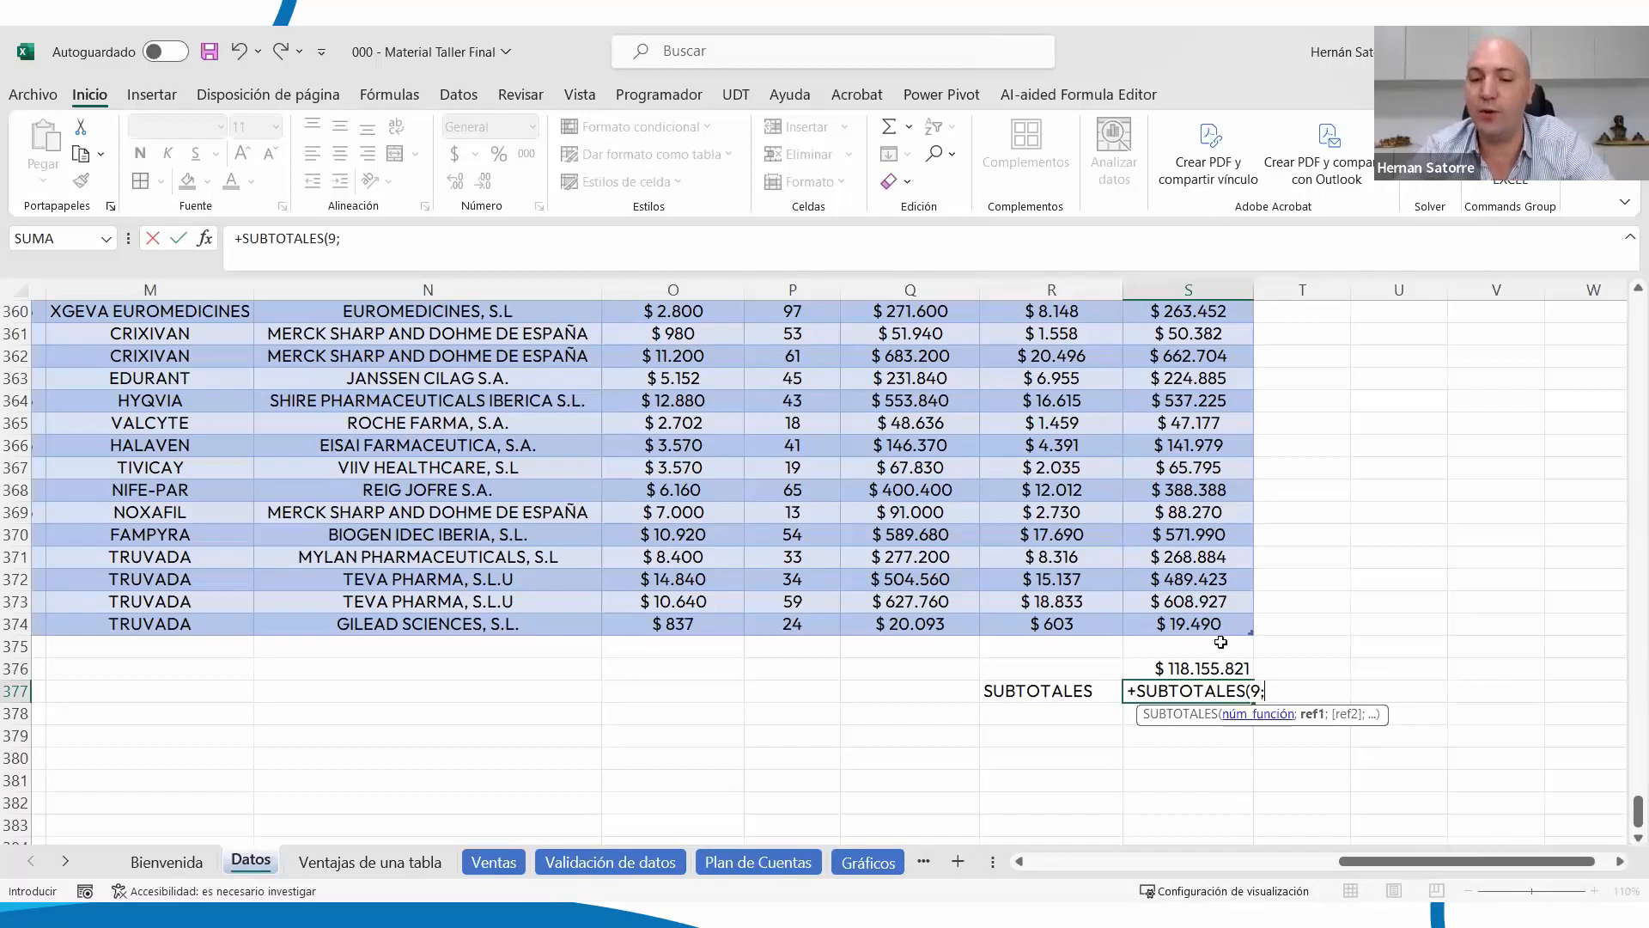
{"action": "left_click", "coordinate": [1186, 624]}
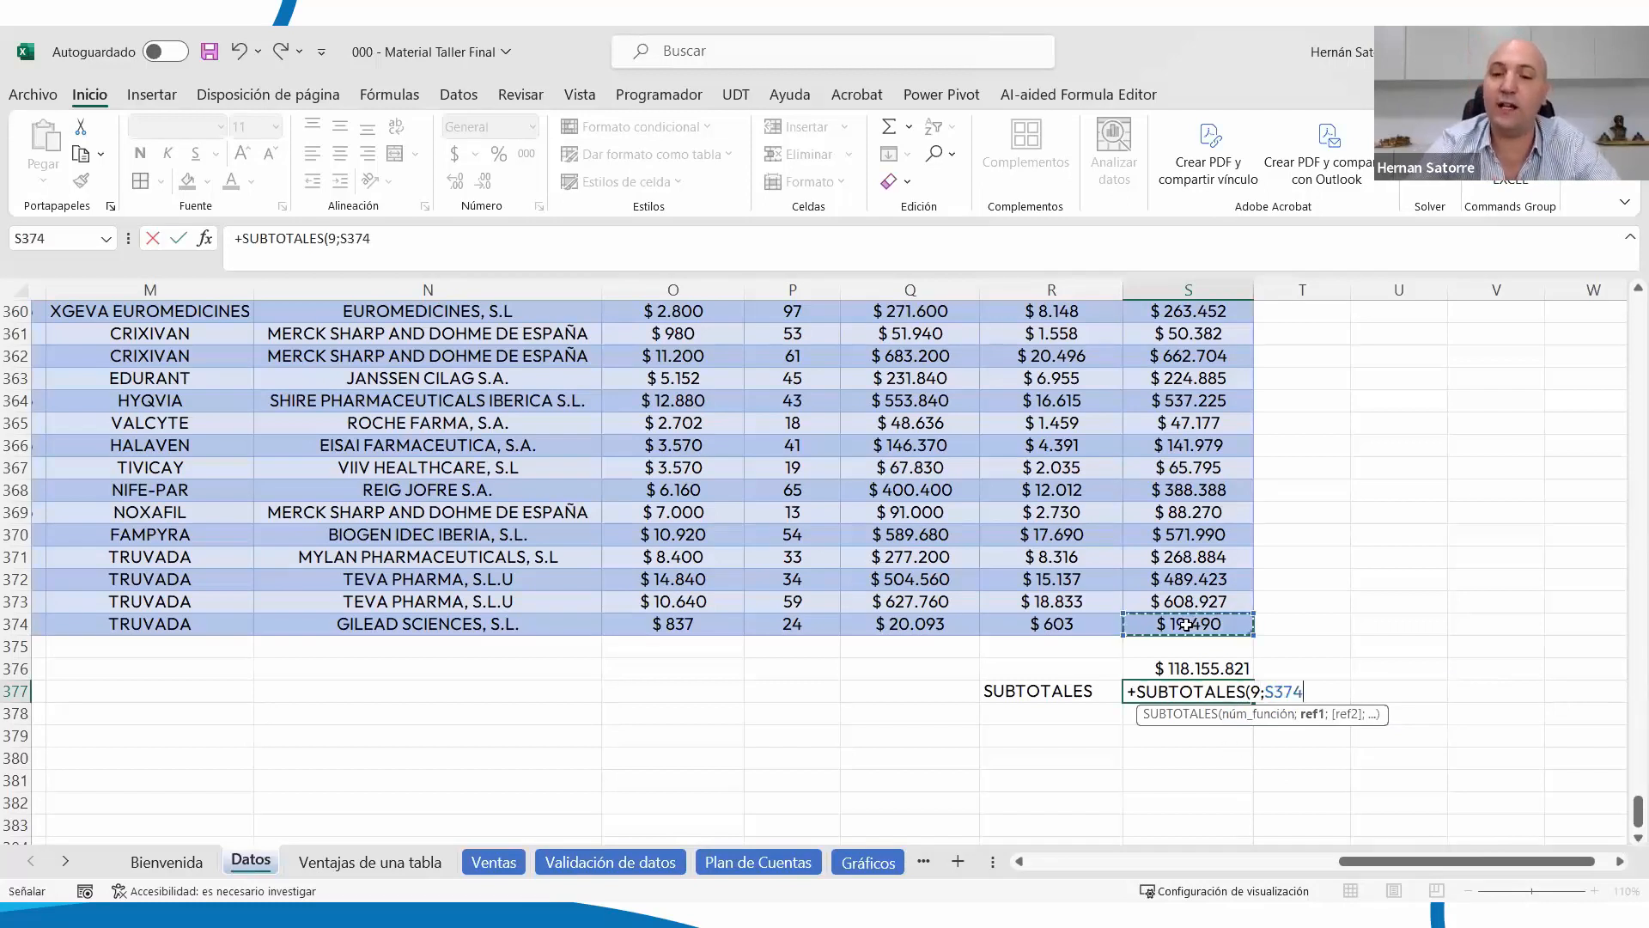
{"action": "key", "text": "ctrl+shift+Up"}
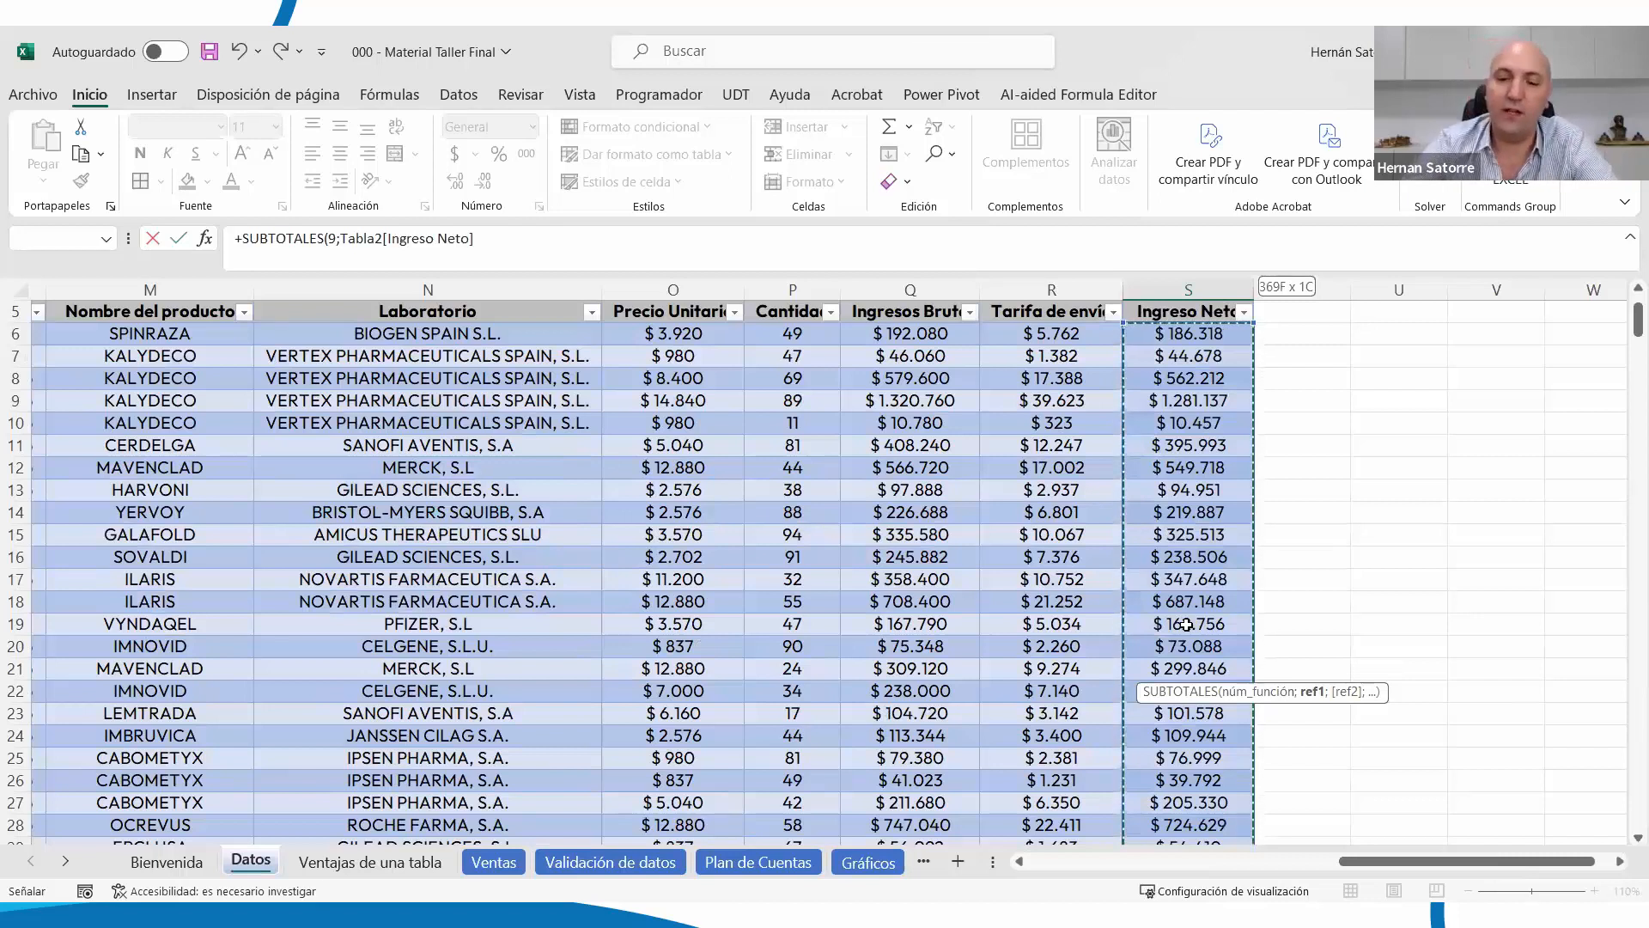
{"action": "key", "text": "Return"}
Copy the currency format of the SUMA total in S376 onto the SUBTOTALES result in S377
{"action": "key", "text": "Up"}
{"action": "key", "text": "Up"}
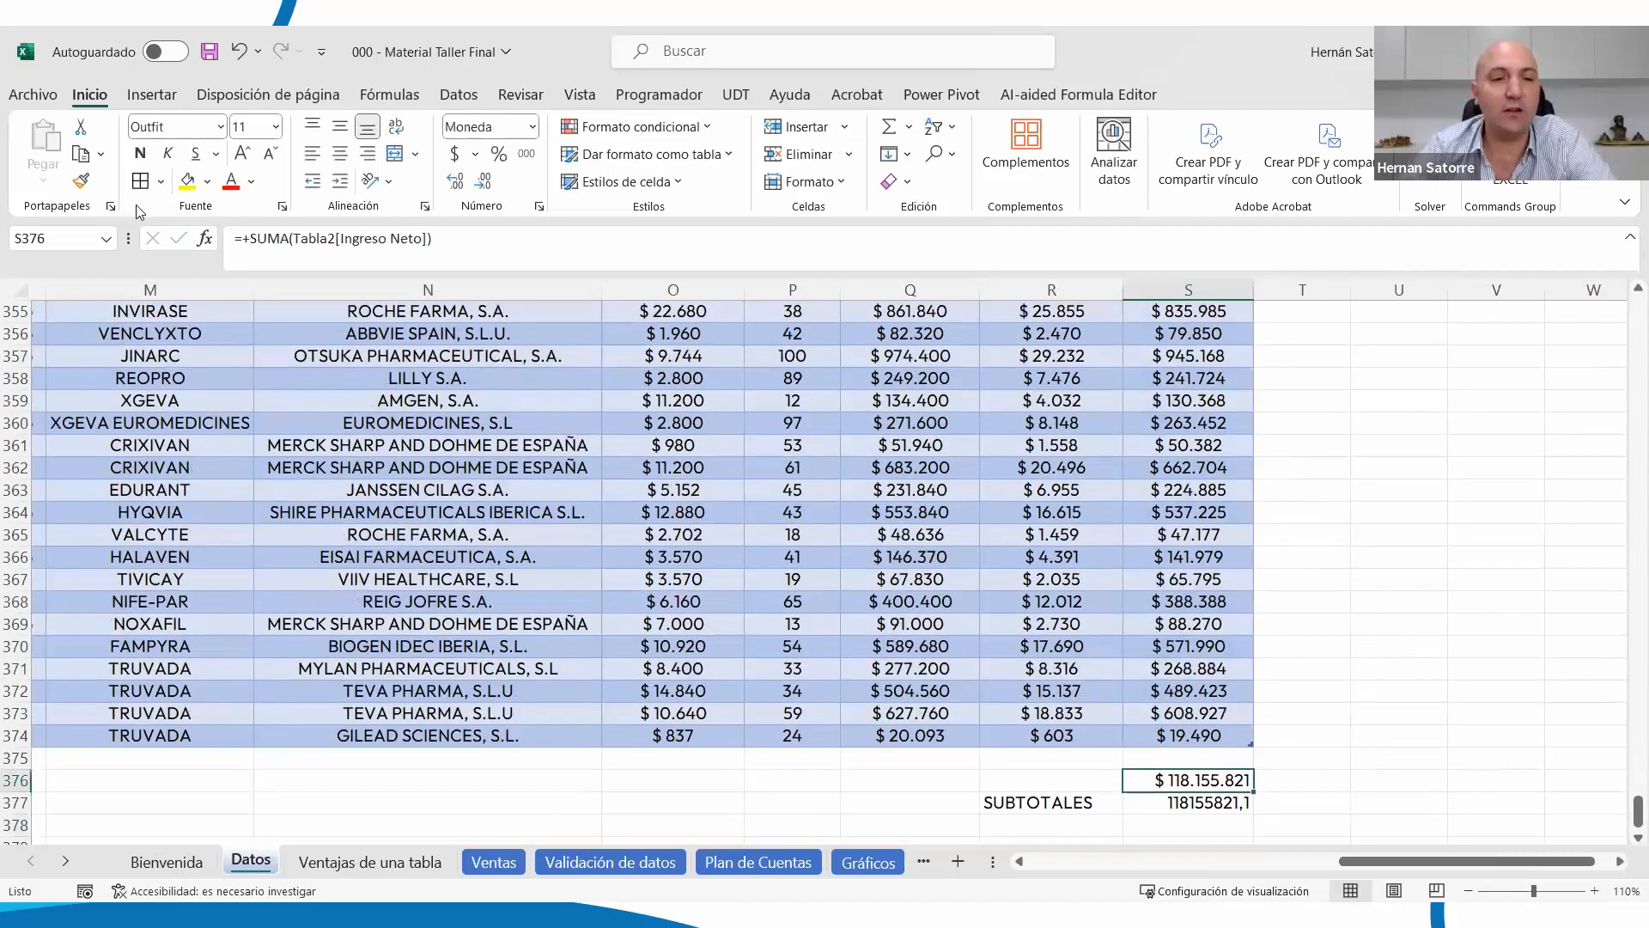
{"action": "left_click", "coordinate": [81, 181]}
{"action": "left_click", "coordinate": [1194, 802]}
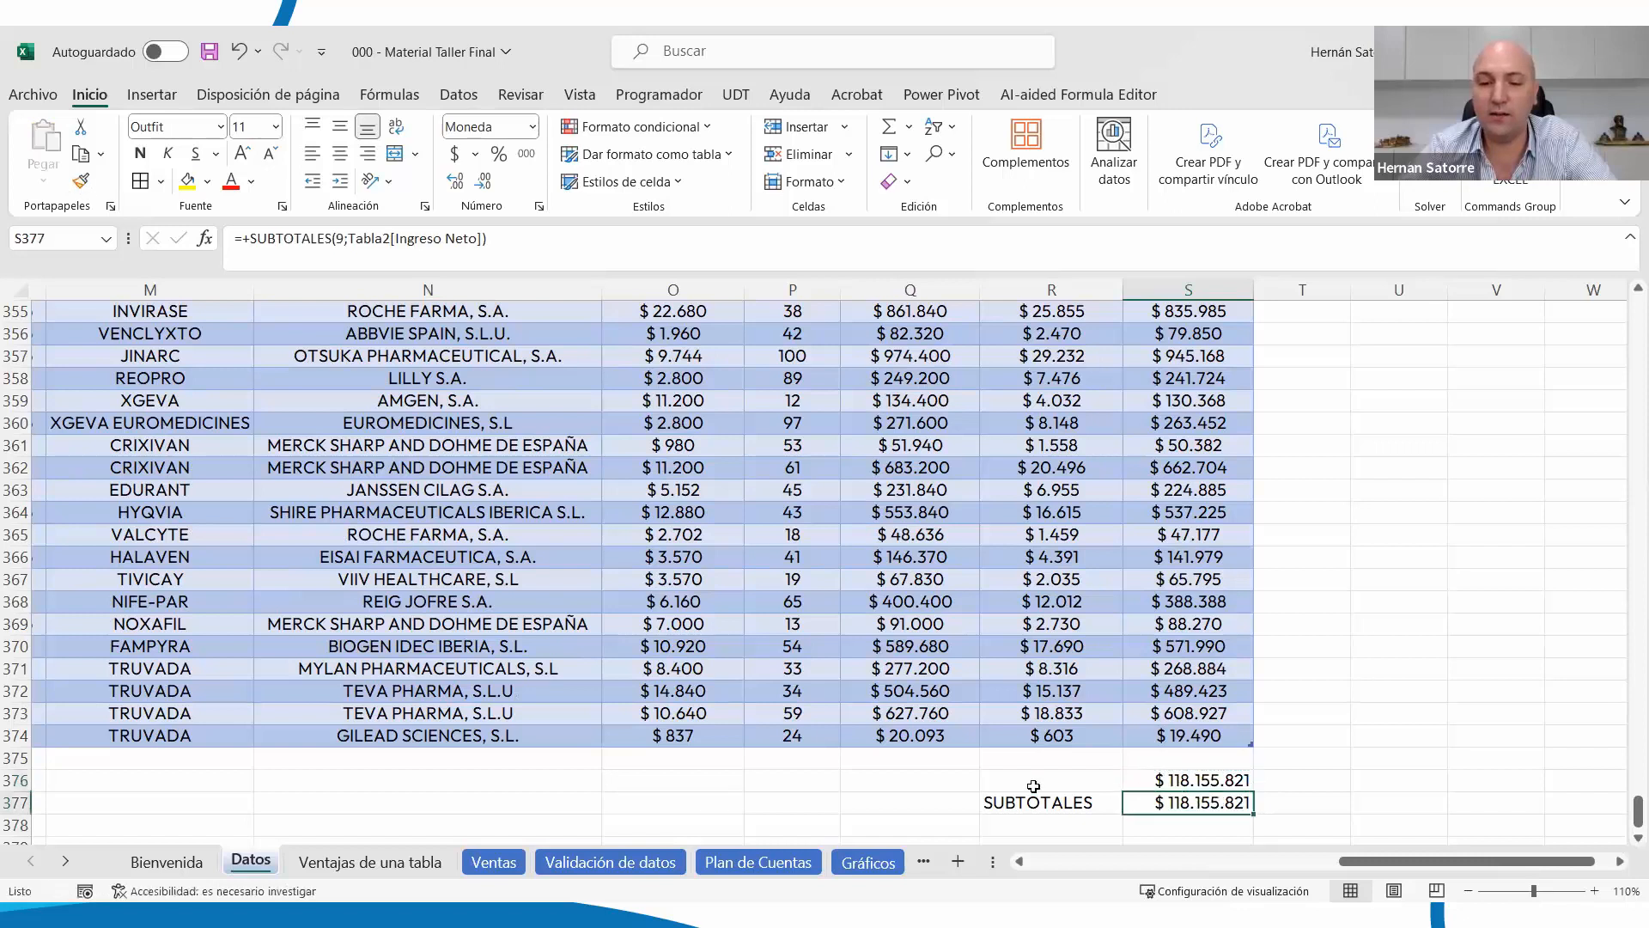
Enter the label Total in cell R376, beside the SUMA result
{"action": "left_click", "coordinate": [1033, 785]}
{"action": "type", "text": "Total"}
{"action": "key", "text": "Tab"}
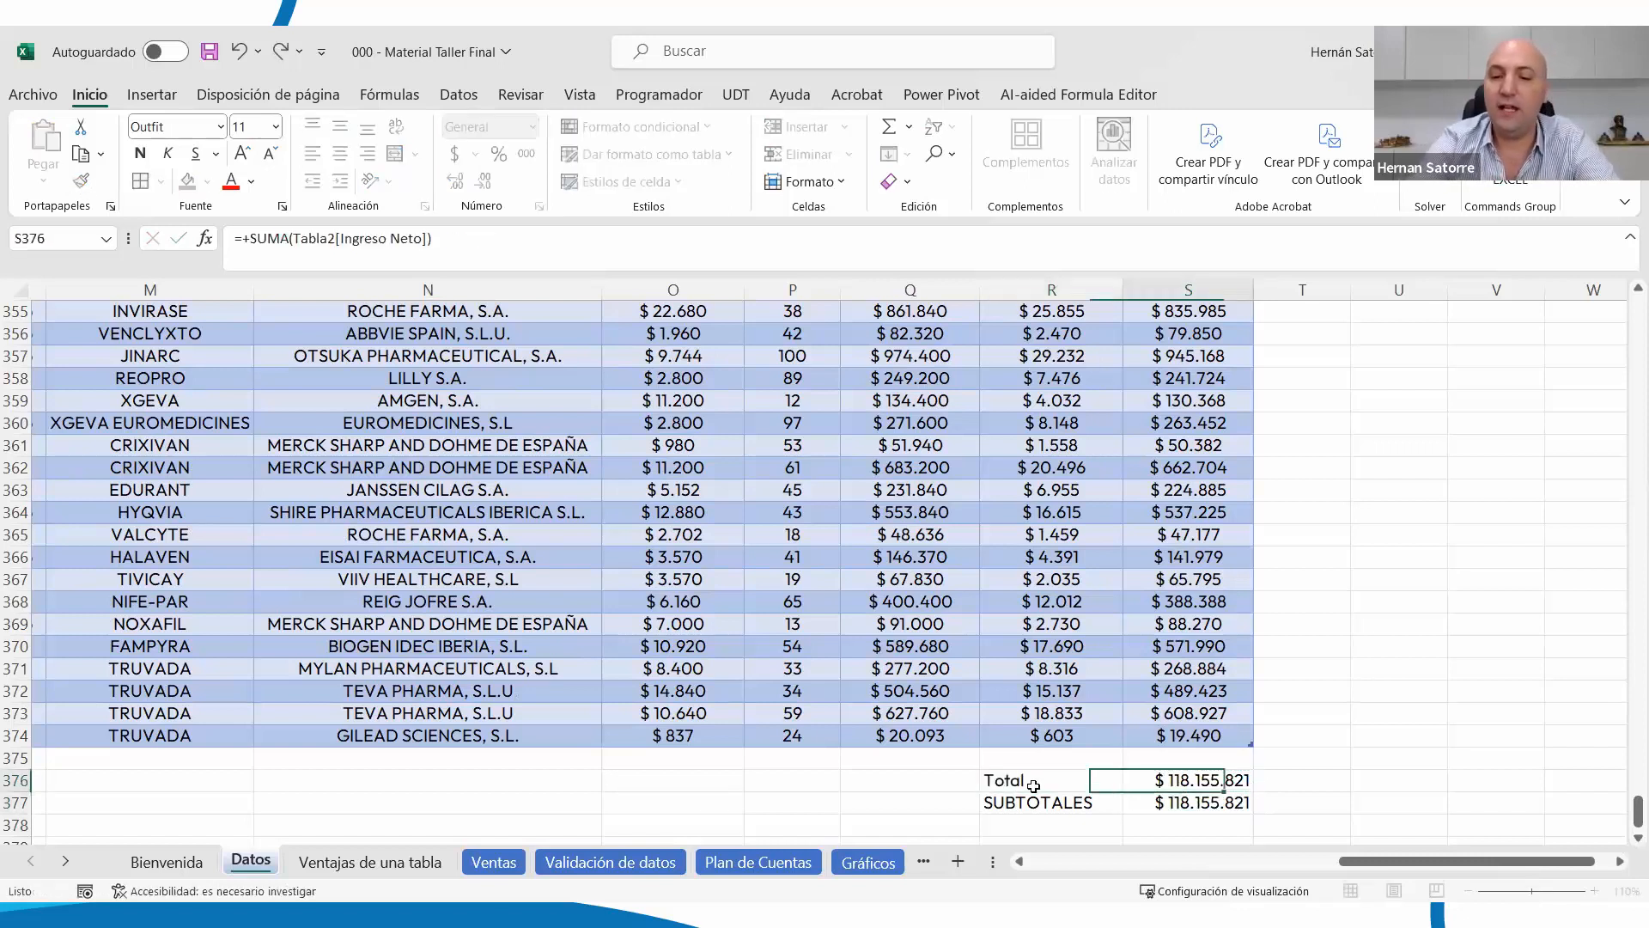
{"action": "key", "text": "Down"}
Filter the Laboratorio column to show only AMGEN, S.A. and compare the SUMA and SUBTOTALES formulas in S376 and S377
{"action": "left_click", "coordinate": [554, 425]}
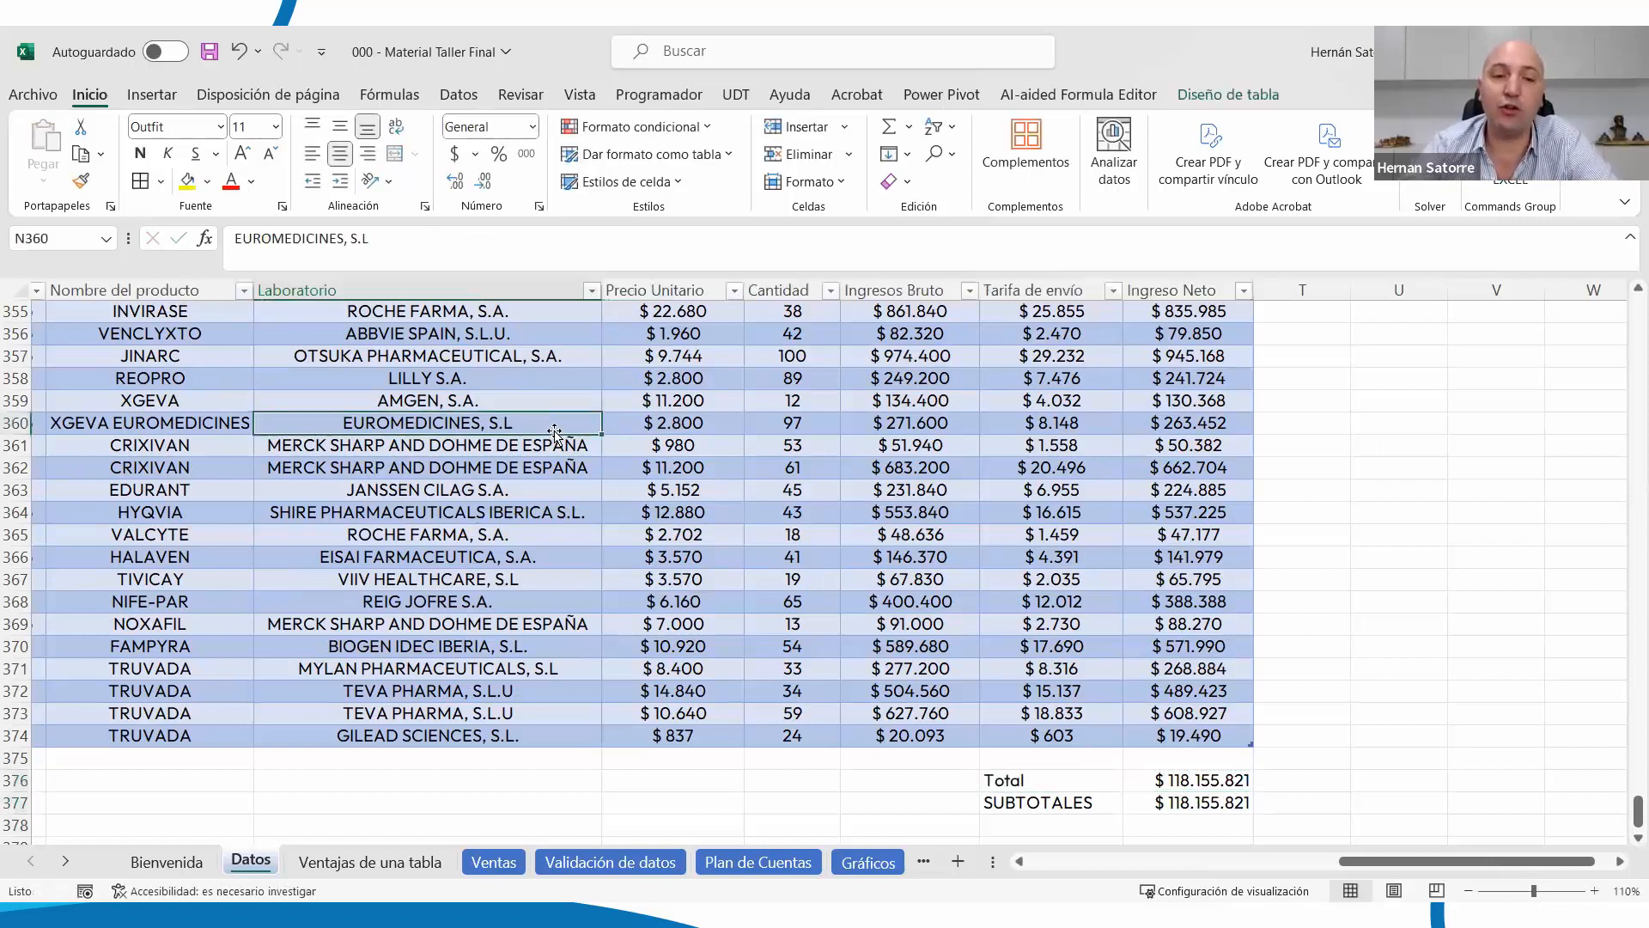
{"action": "left_click", "coordinate": [592, 292]}
{"action": "left_click", "coordinate": [372, 569]}
{"action": "left_click", "coordinate": [373, 701]}
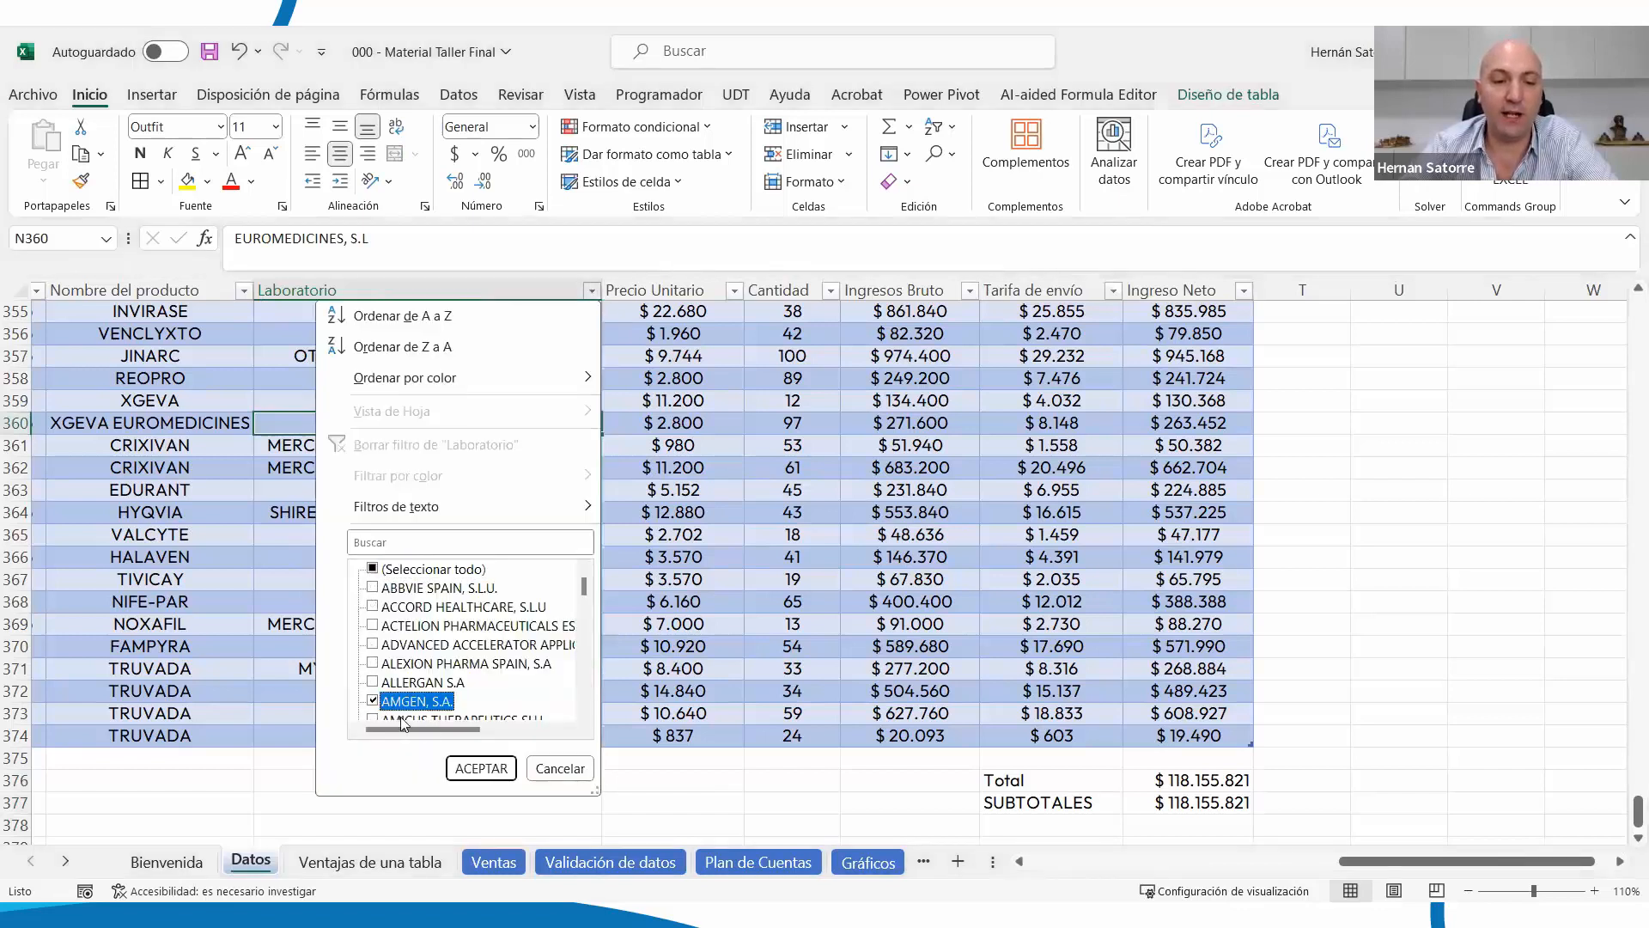
{"action": "key", "text": "Return"}
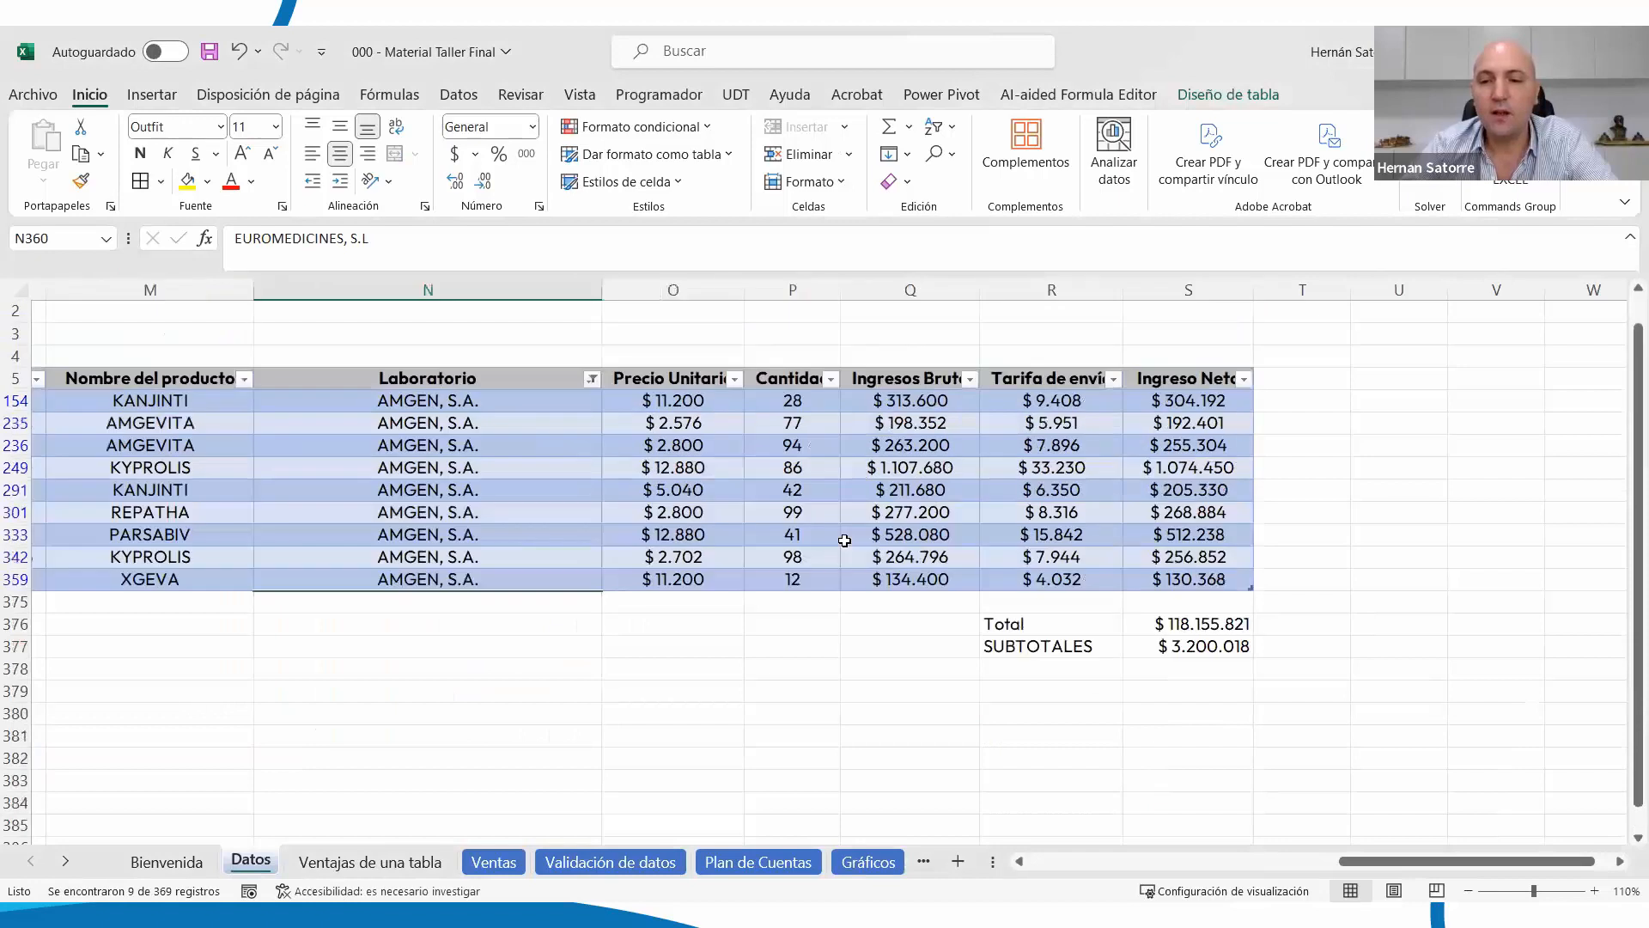
{"action": "left_click", "coordinate": [1140, 627]}
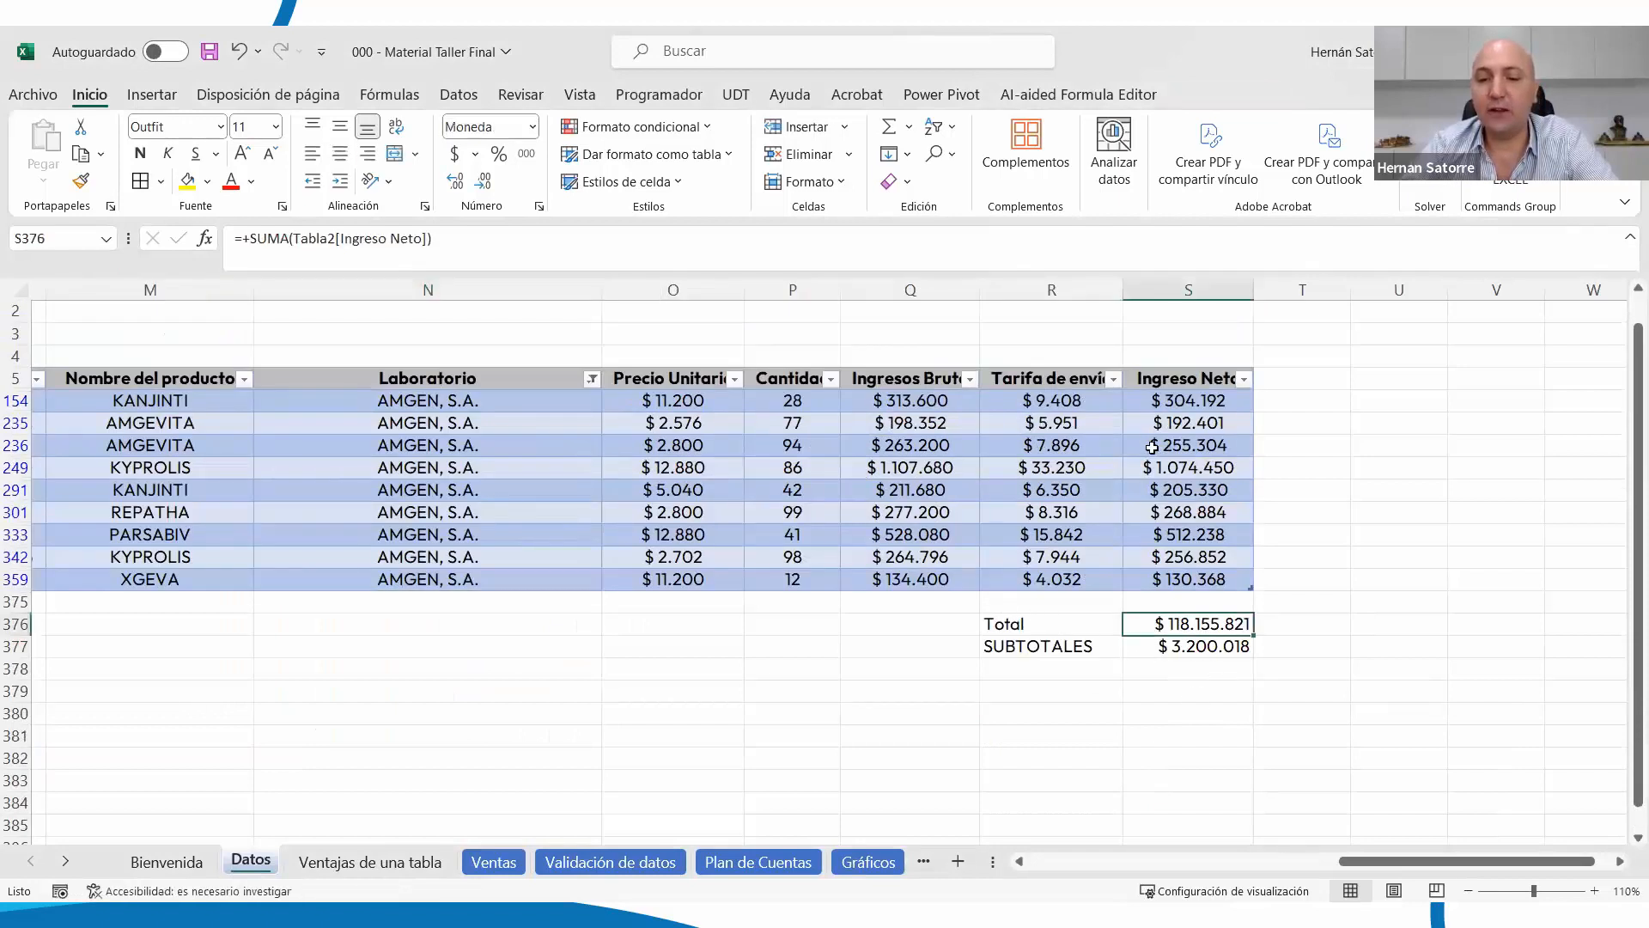
{"action": "left_click", "coordinate": [1193, 649]}
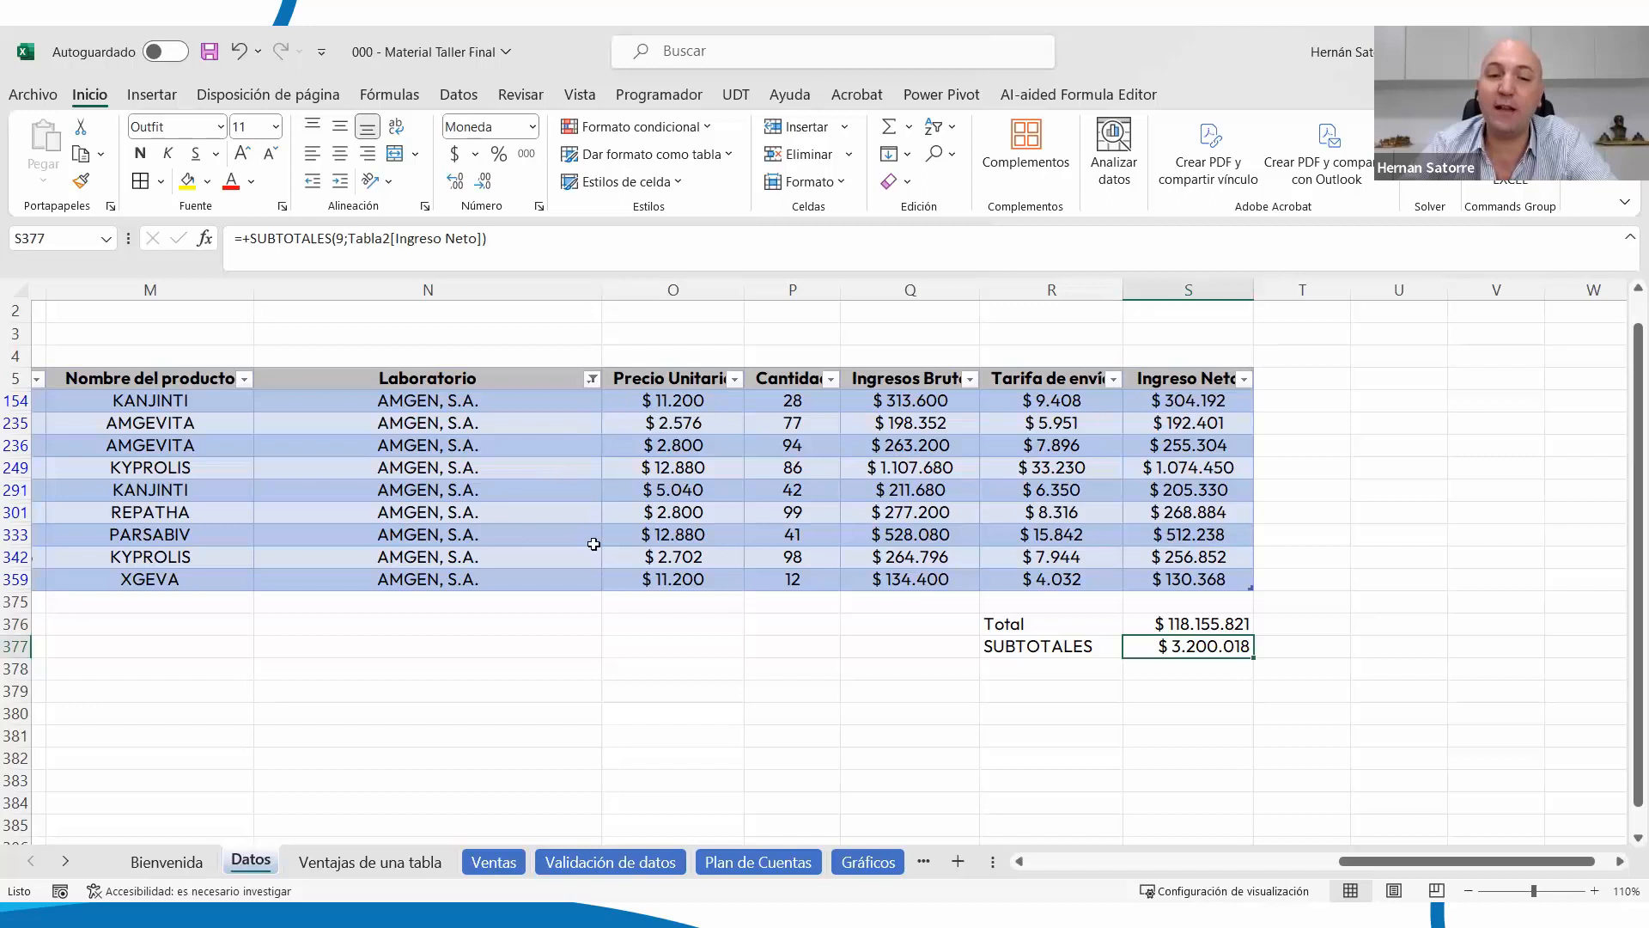
Move the Total and SUBTOTALES block two rows down to R378:S379 and reselect all laboratories in the Laboratorio filter
{"action": "left_click_drag", "start_coordinate": [1032, 630], "coordinate": [1170, 688]}
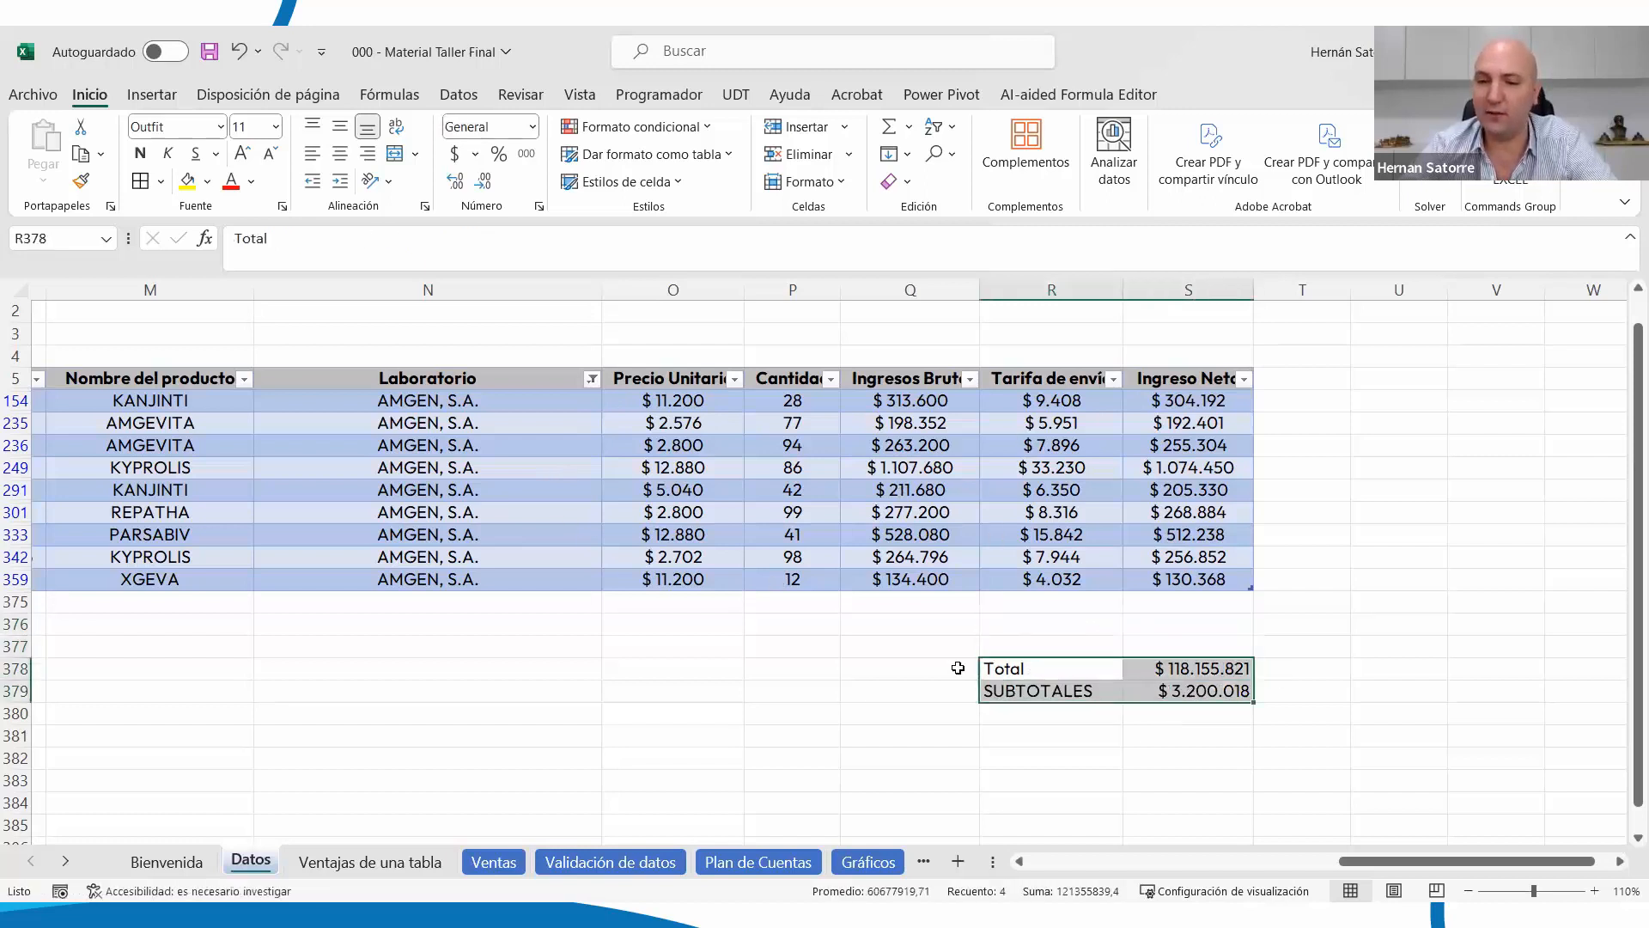
{"action": "left_click", "coordinate": [592, 378]}
{"action": "left_click", "coordinate": [455, 632]}
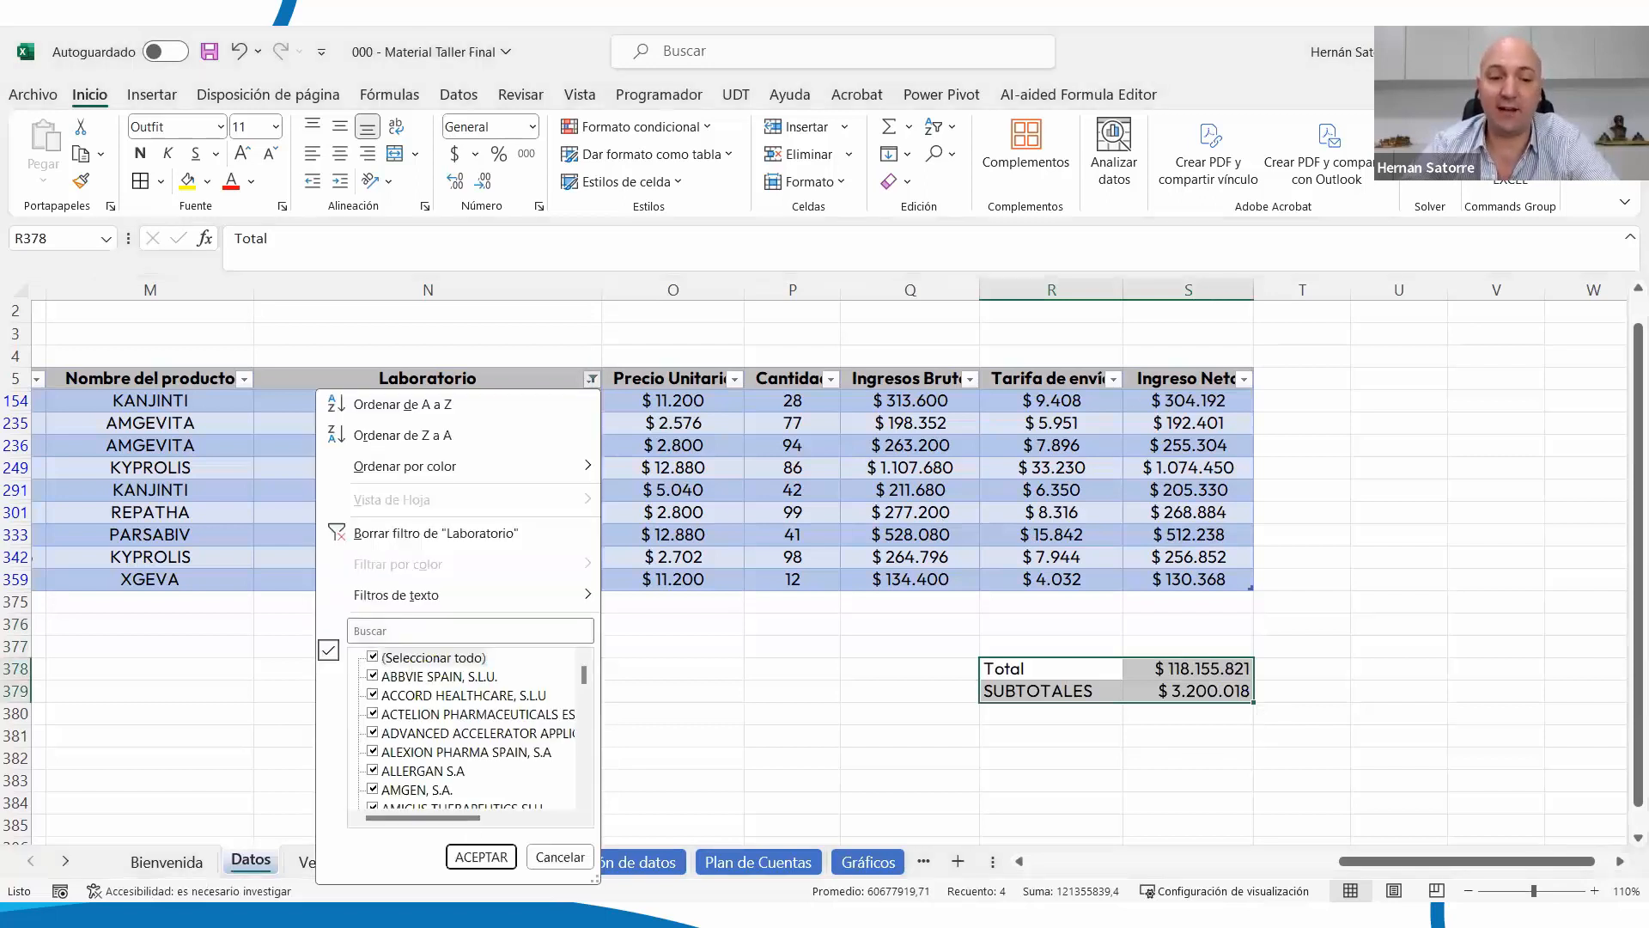
{"action": "left_click", "coordinate": [480, 857]}
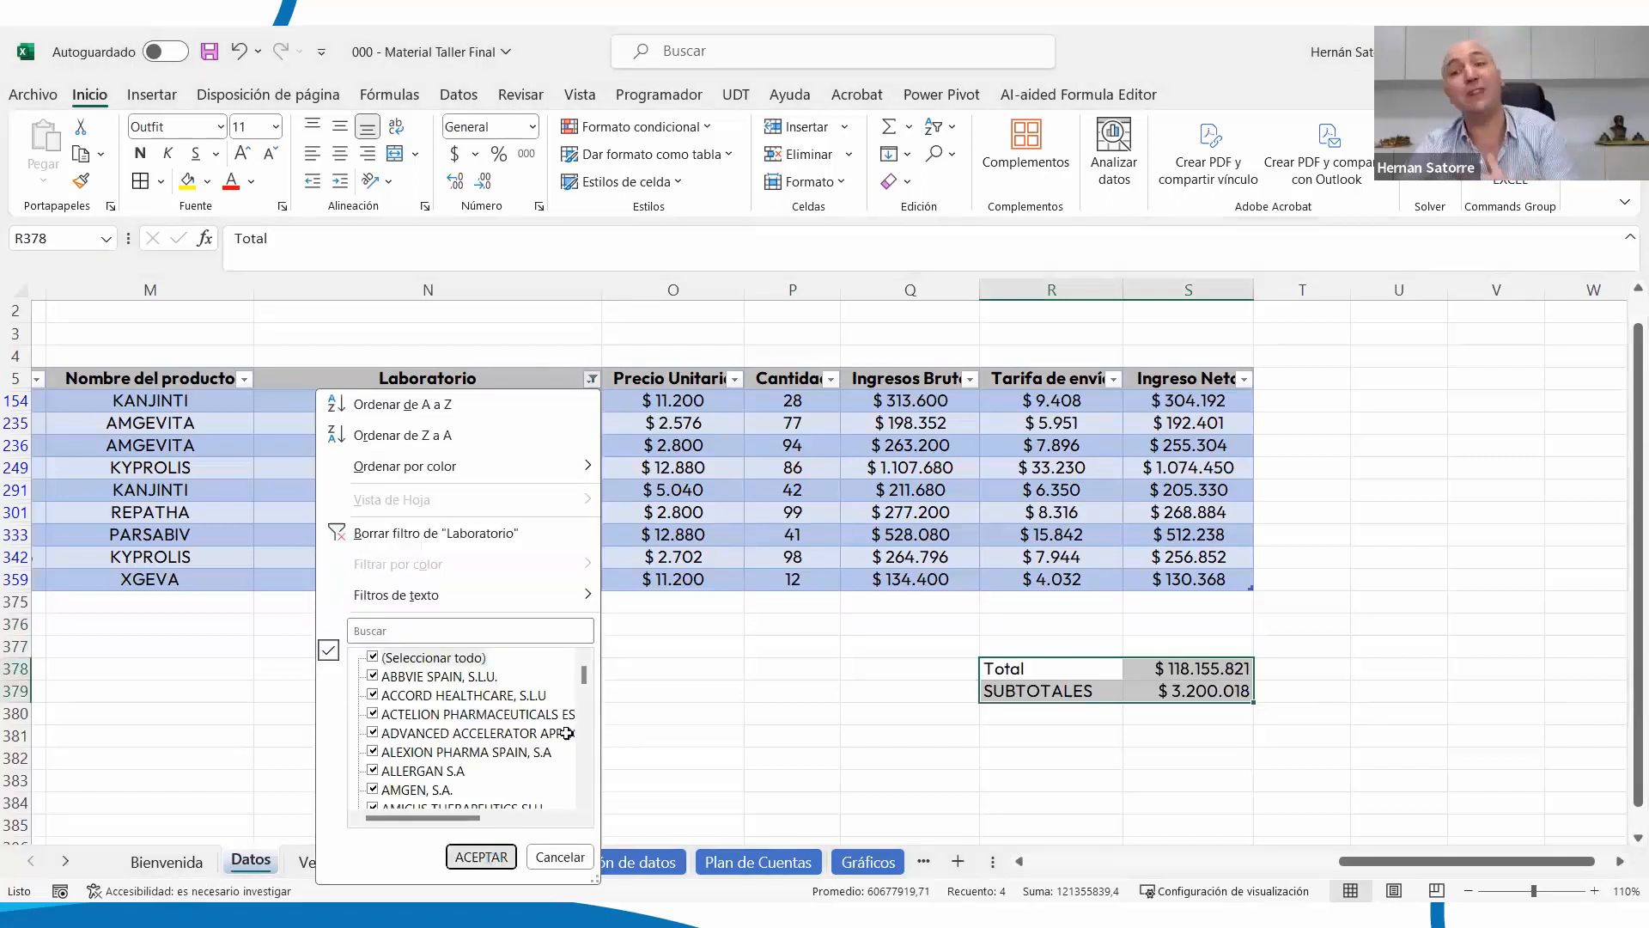
Turn on the Fila de totales option for the purchase orders table
{"action": "left_click", "coordinate": [546, 602]}
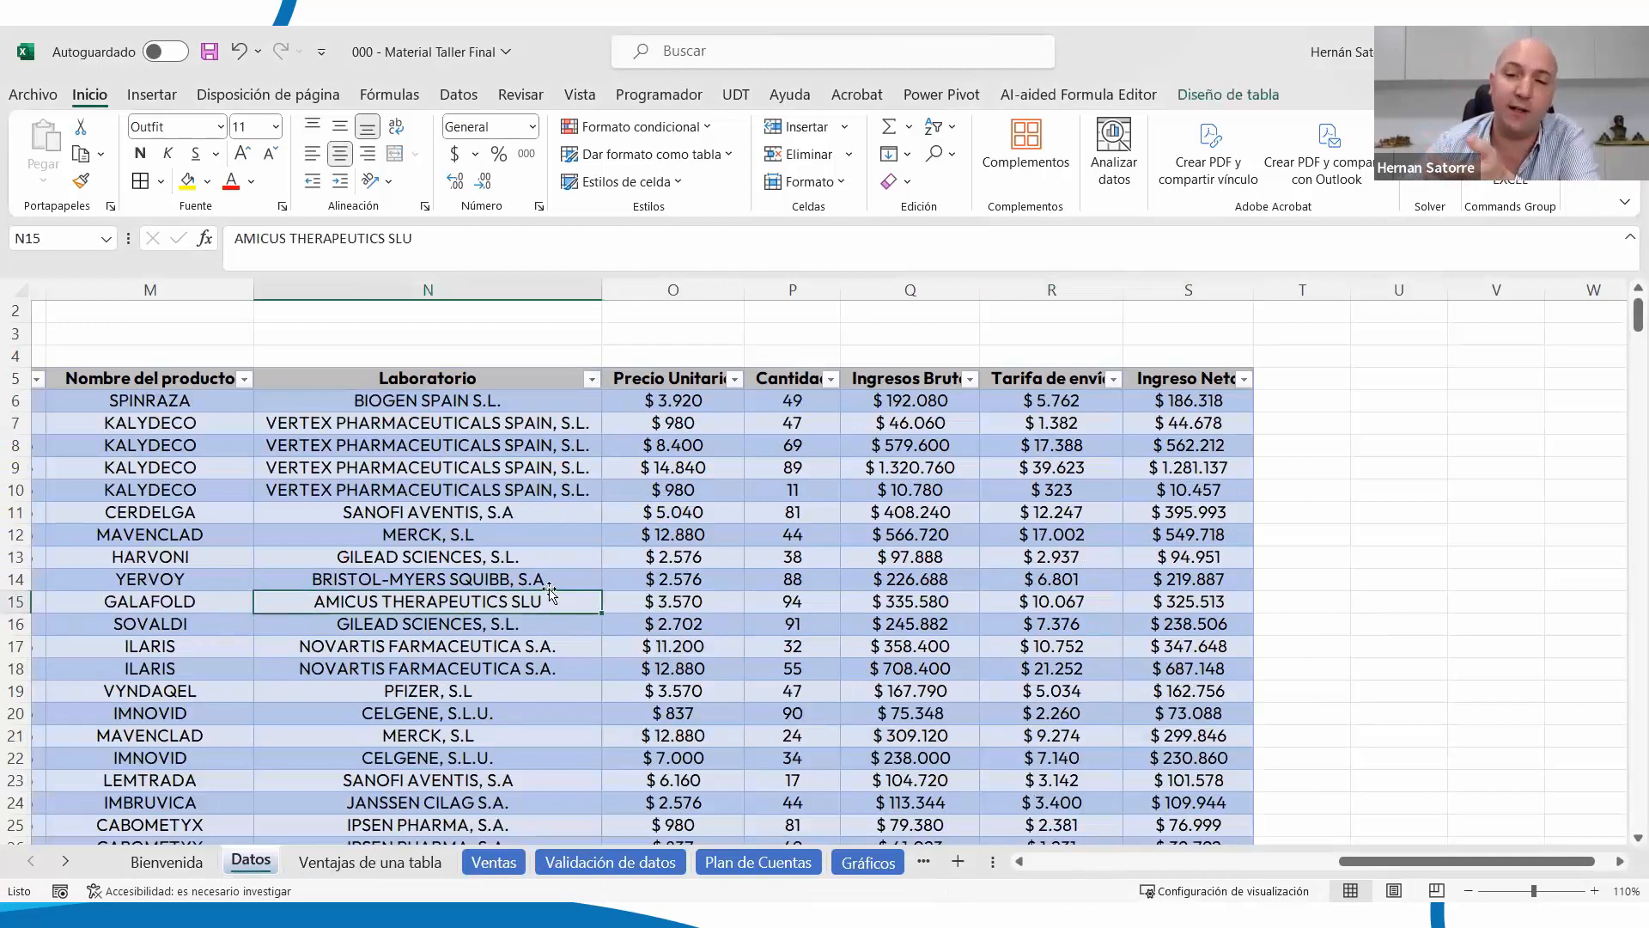
{"action": "left_click", "coordinate": [1215, 96]}
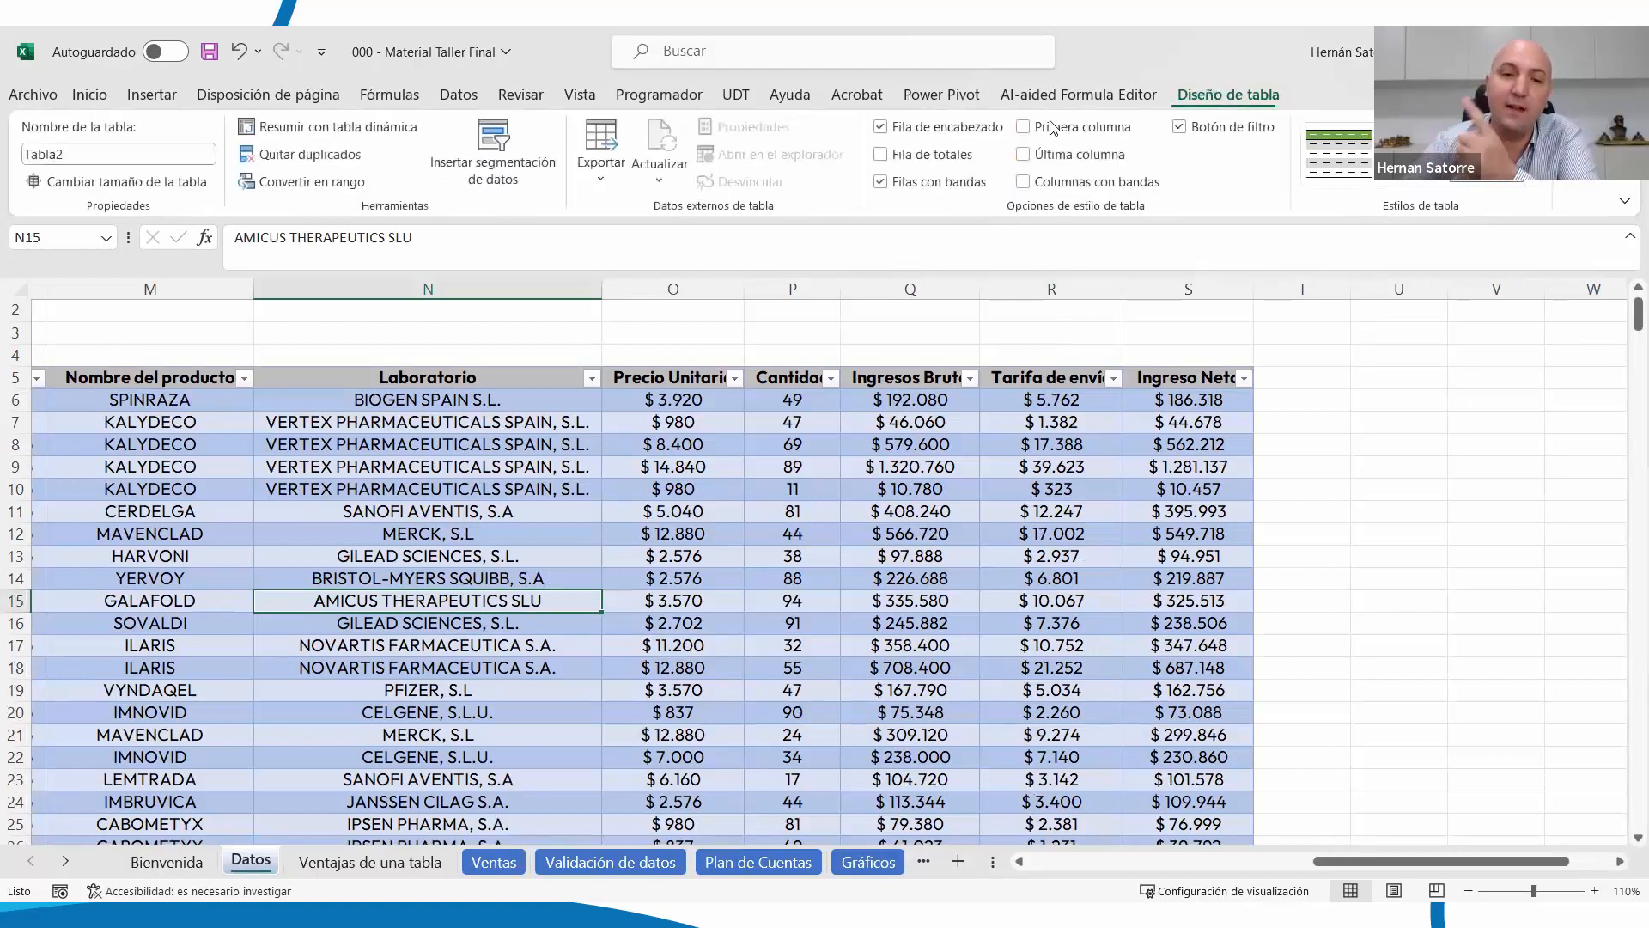
{"action": "left_click", "coordinate": [881, 155]}
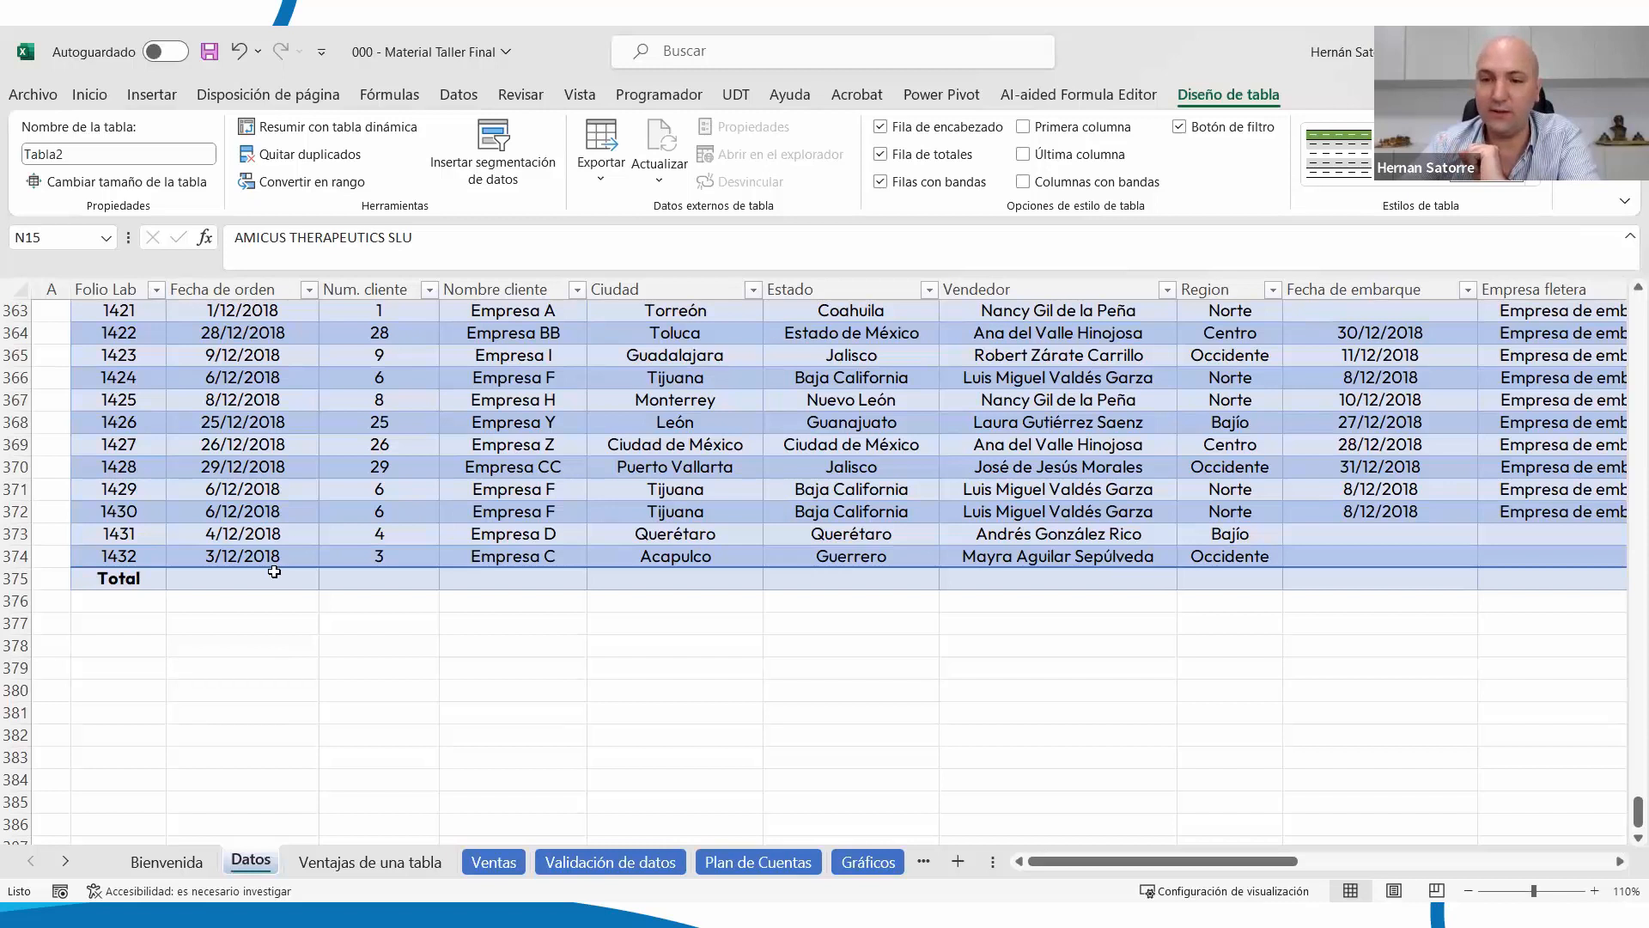
Set the Ingreso Neto cell of the totals row, S375, to the Suma function
{"action": "left_click", "coordinate": [375, 570]}
{"action": "key", "text": "Right"}
{"action": "key", "text": "Right"}
{"action": "key", "text": "Right"}
{"action": "key", "text": "Right"}
{"action": "key", "text": "Right"}
{"action": "key", "text": "Right"}
{"action": "key", "text": "Right"}
{"action": "key", "text": "Right"}
{"action": "key", "text": "Right"}
{"action": "key", "text": "Right"}
{"action": "key", "text": "Right"}
{"action": "key", "text": "Right"}
{"action": "key", "text": "Right"}
{"action": "key", "text": "Right"}
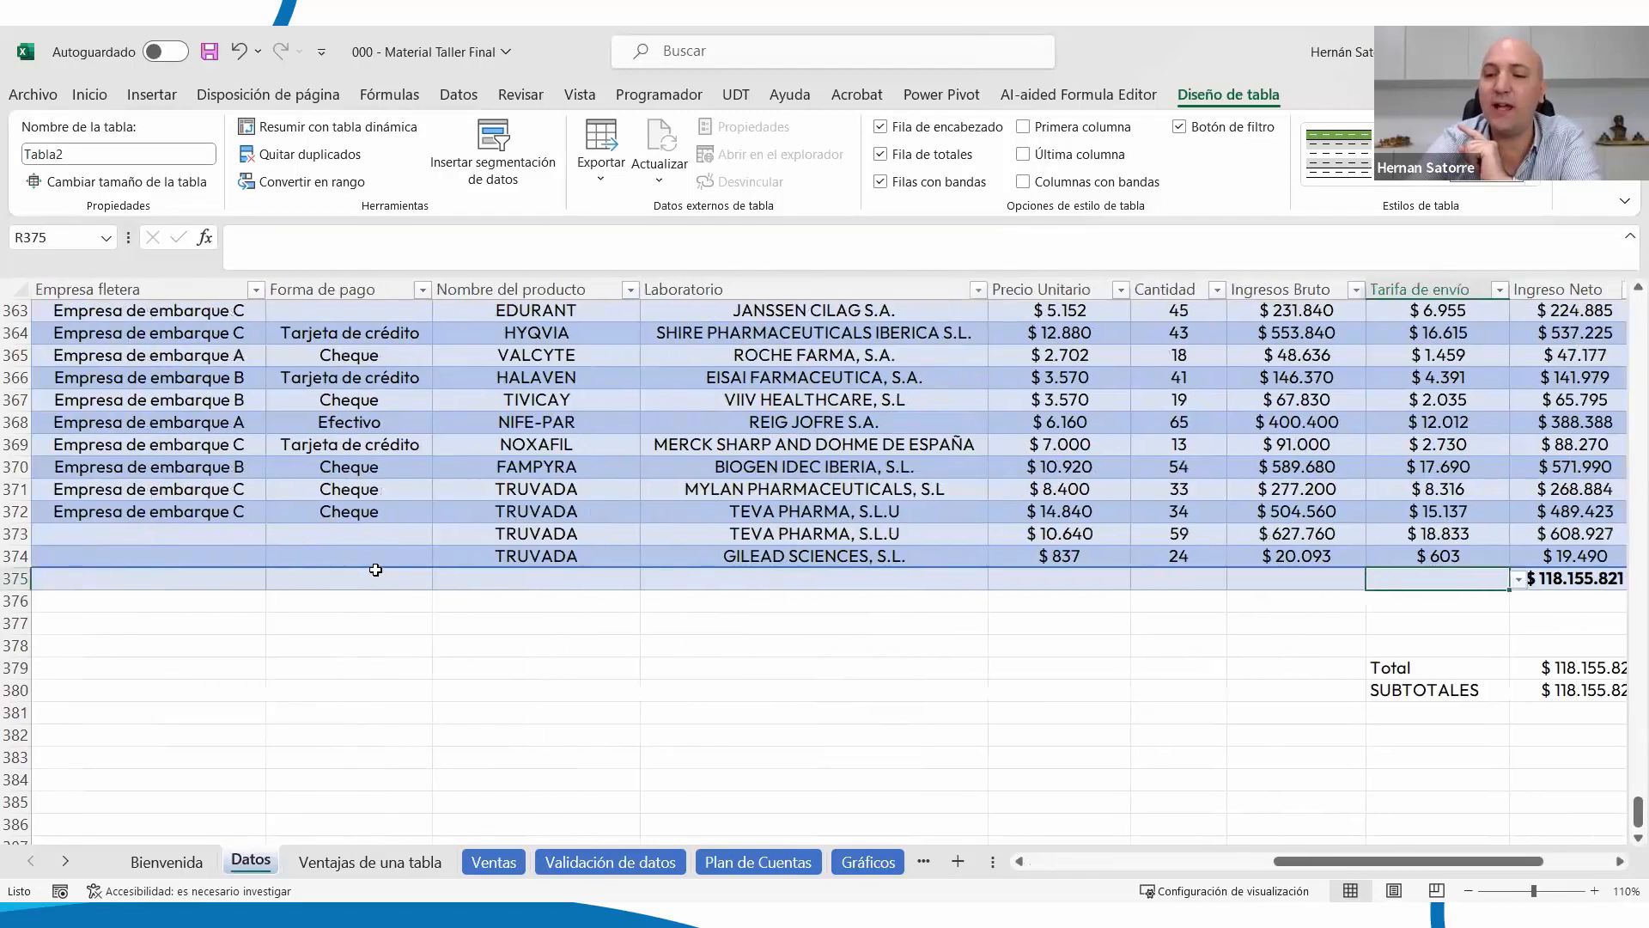
{"action": "key", "text": "Right"}
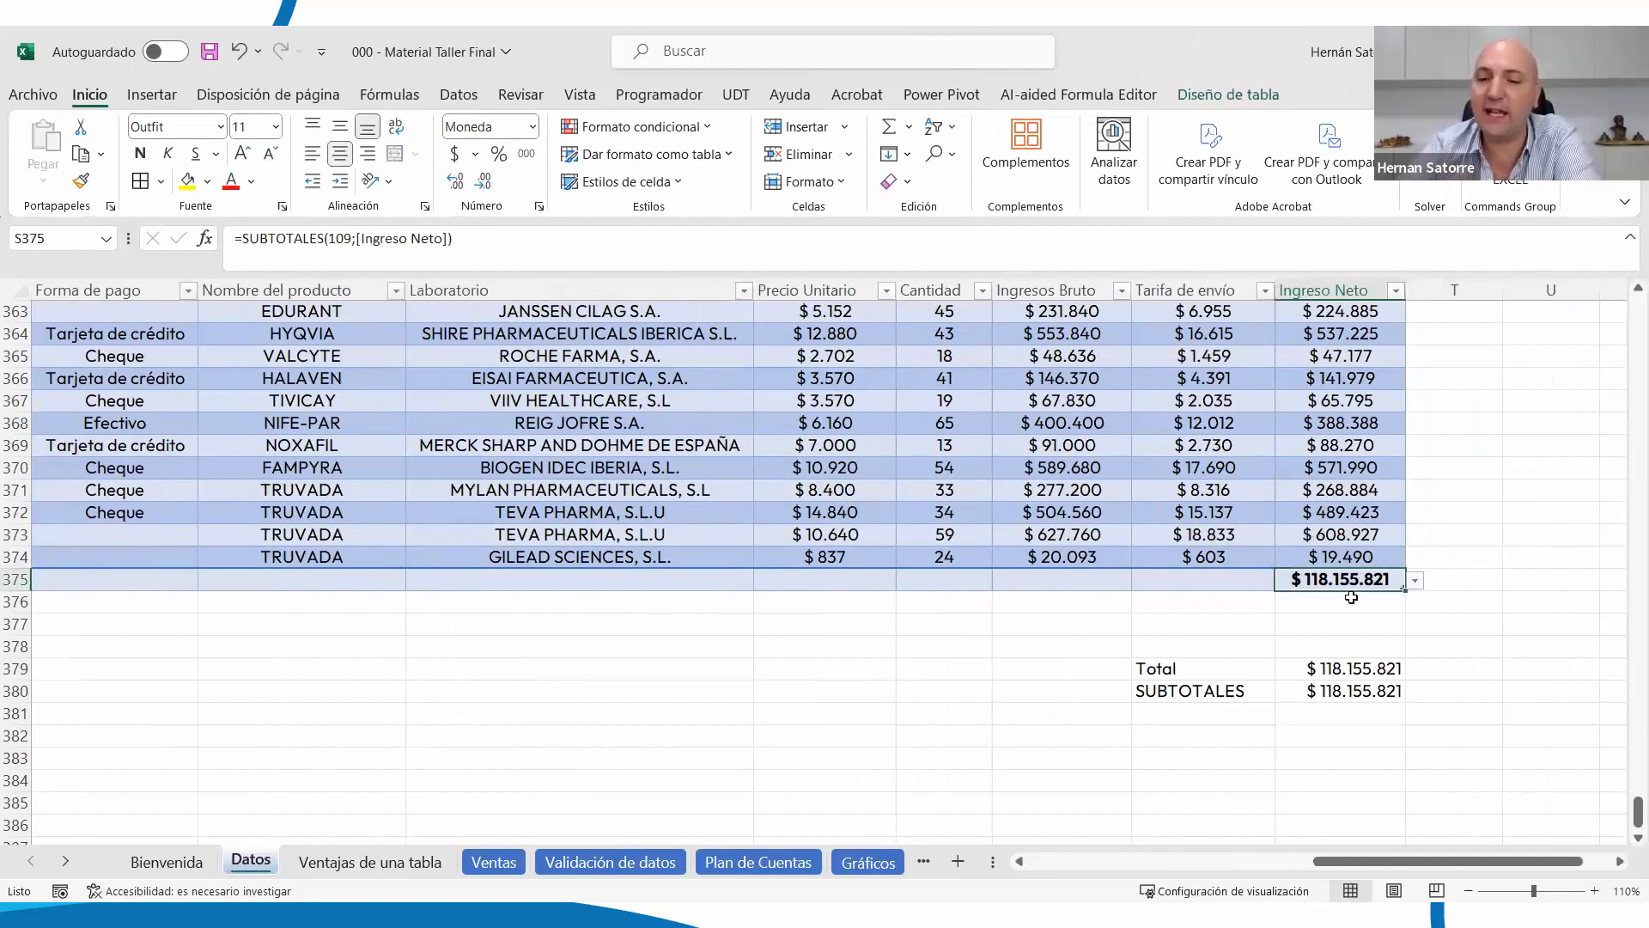
{"action": "left_click", "coordinate": [1414, 580]}
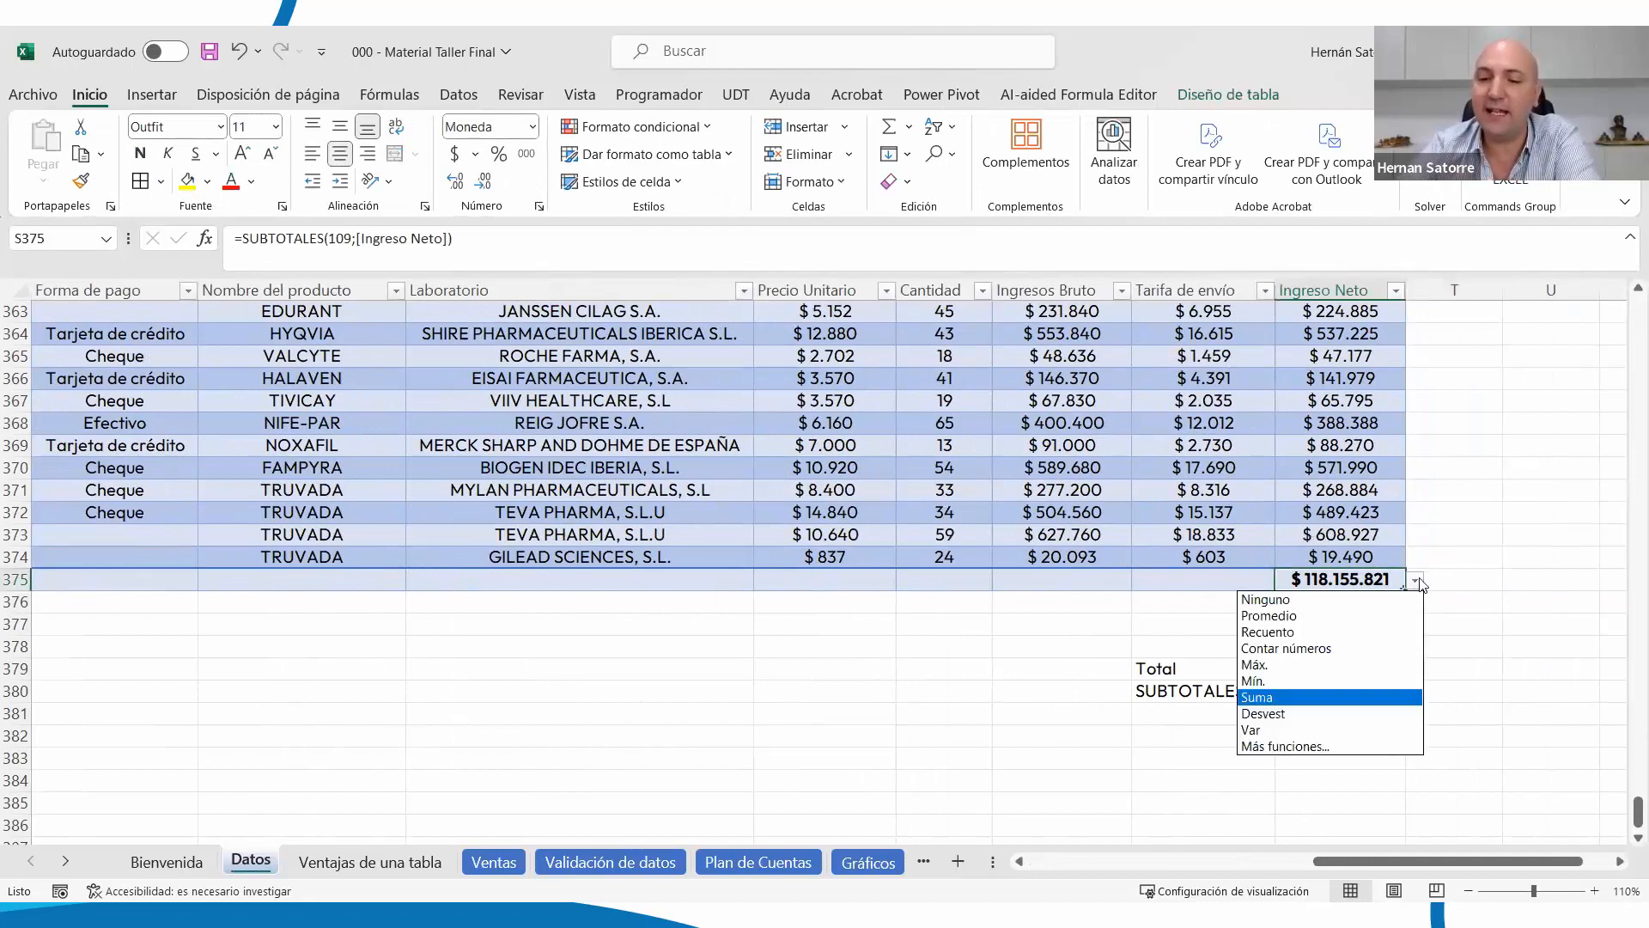
{"action": "left_click", "coordinate": [1297, 706]}
In the totals row, set Tarifa de envío to Promedio and Ingresos Bruto to Máx
{"action": "left_click", "coordinate": [1237, 582]}
{"action": "left_click", "coordinate": [1284, 582]}
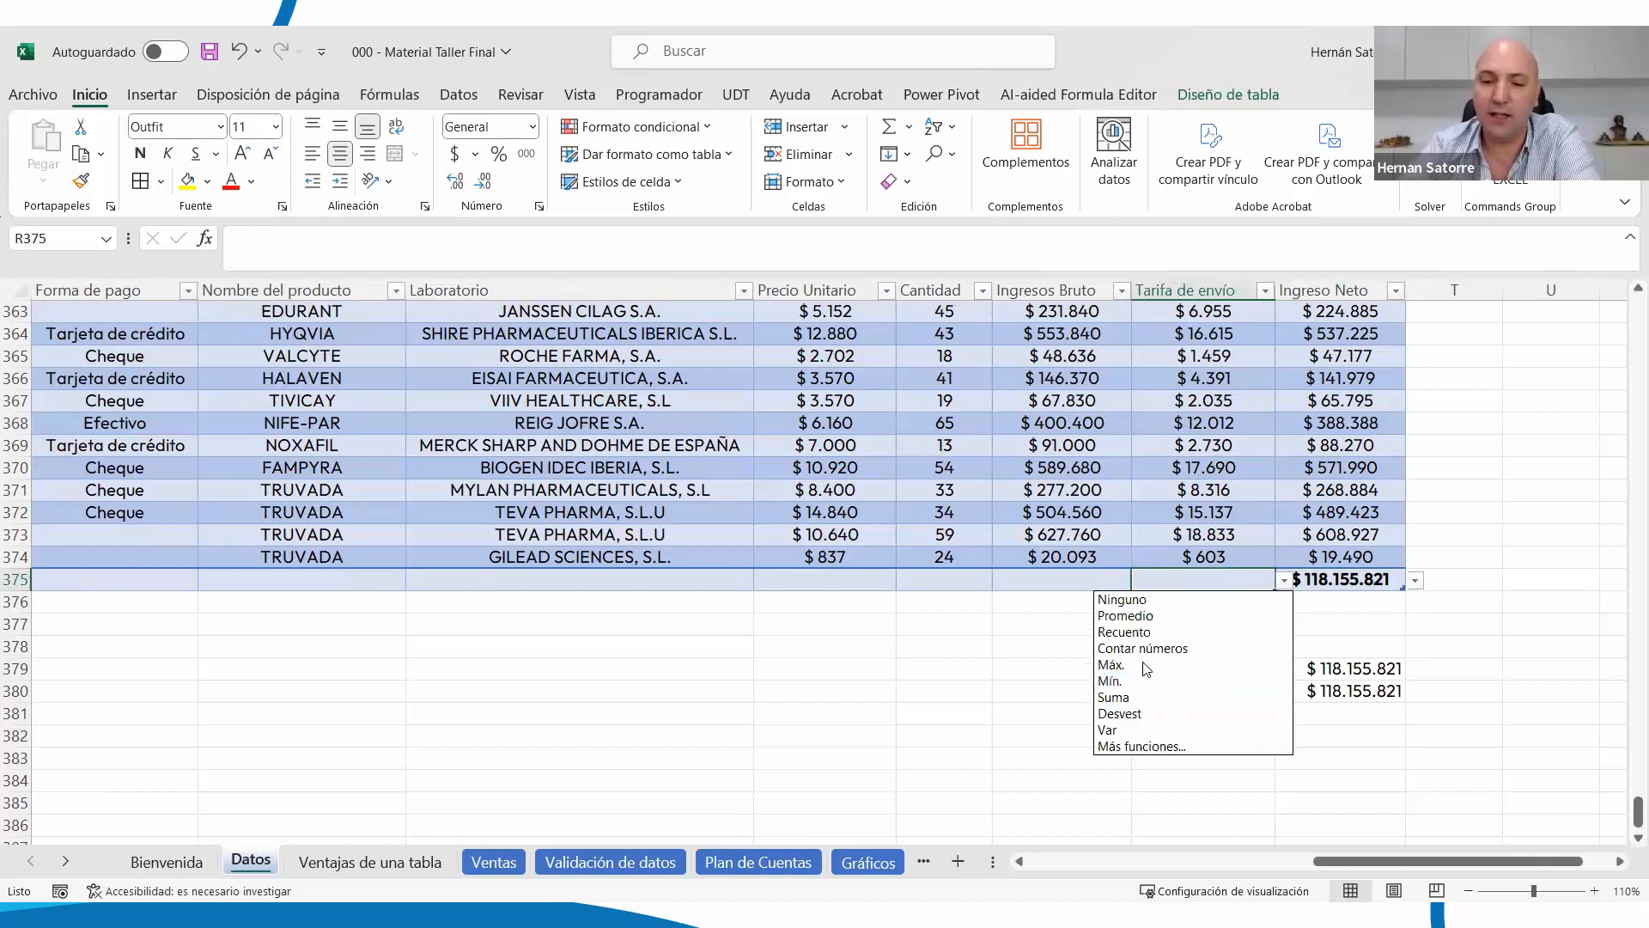
{"action": "left_click", "coordinate": [1125, 615]}
{"action": "left_click", "coordinate": [1126, 587]}
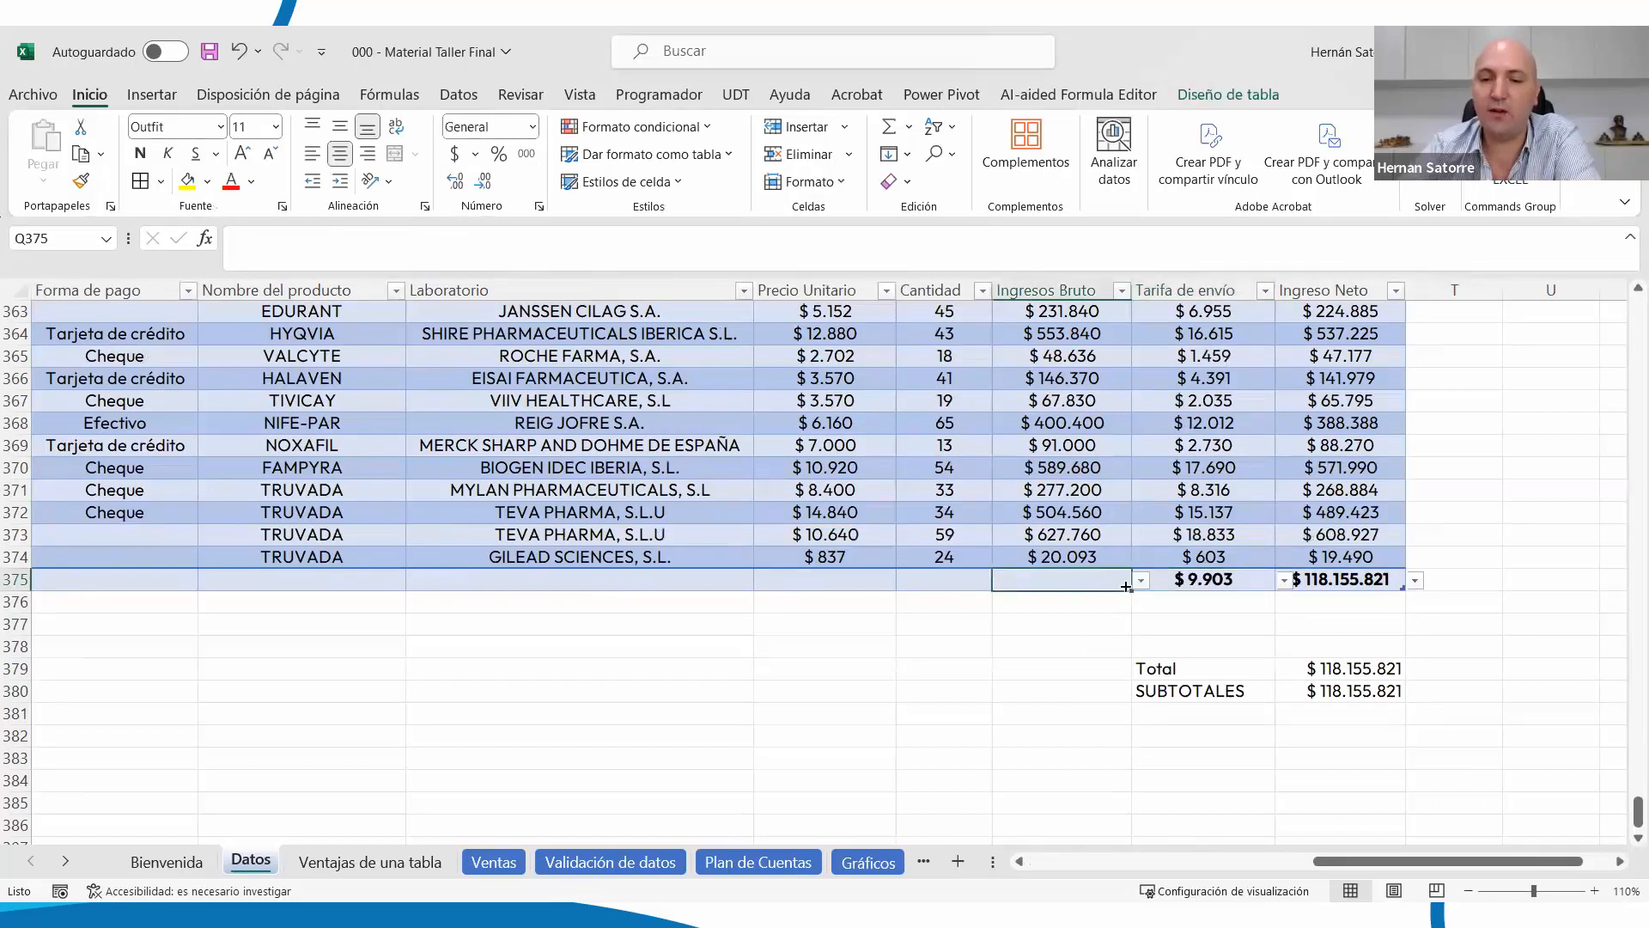
{"action": "left_click", "coordinate": [1140, 583]}
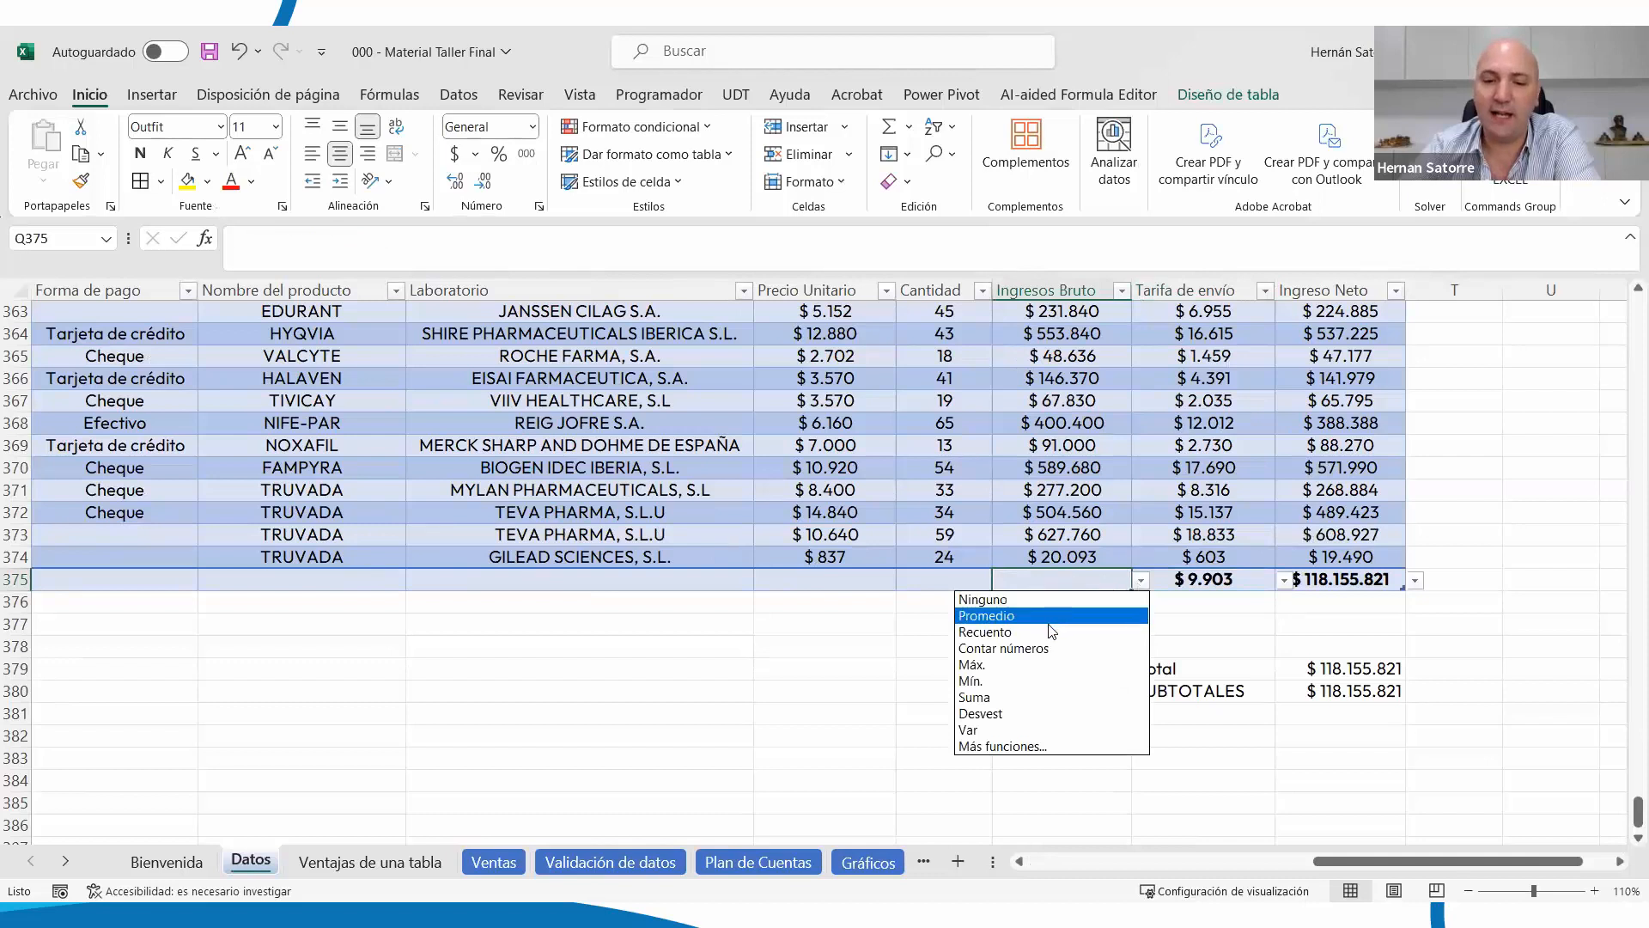
{"action": "left_click", "coordinate": [1009, 664]}
Set the Cantidad cell of the totals row to Recuento and select the Precio Unitario total cell
{"action": "left_click", "coordinate": [955, 581]}
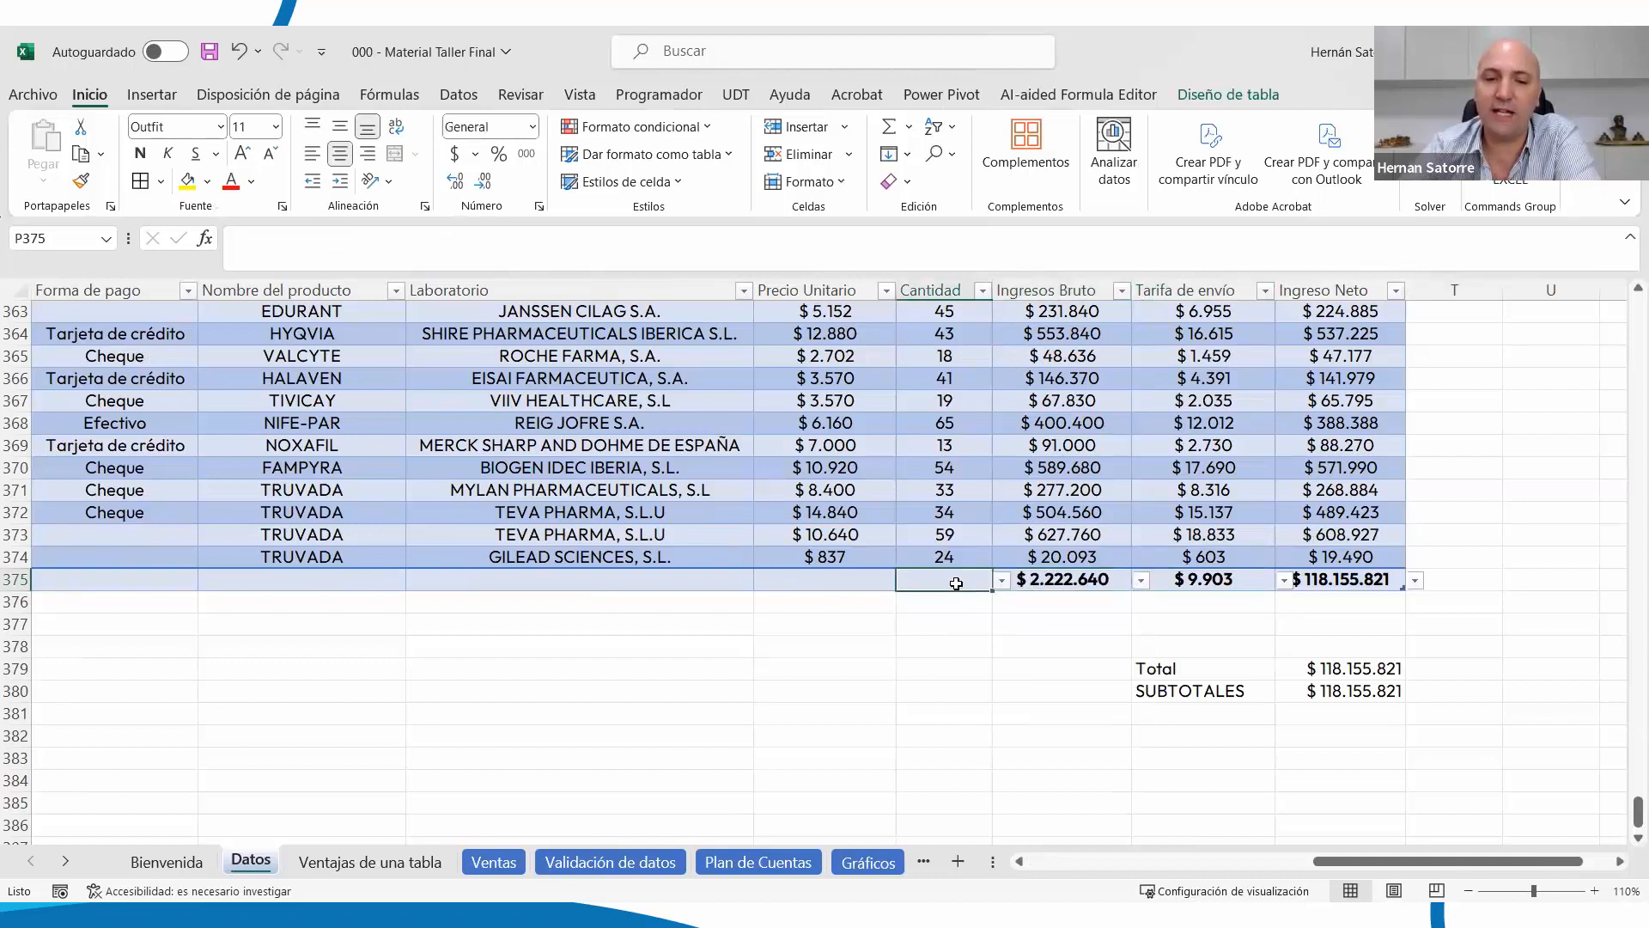
{"action": "left_click", "coordinate": [1001, 581]}
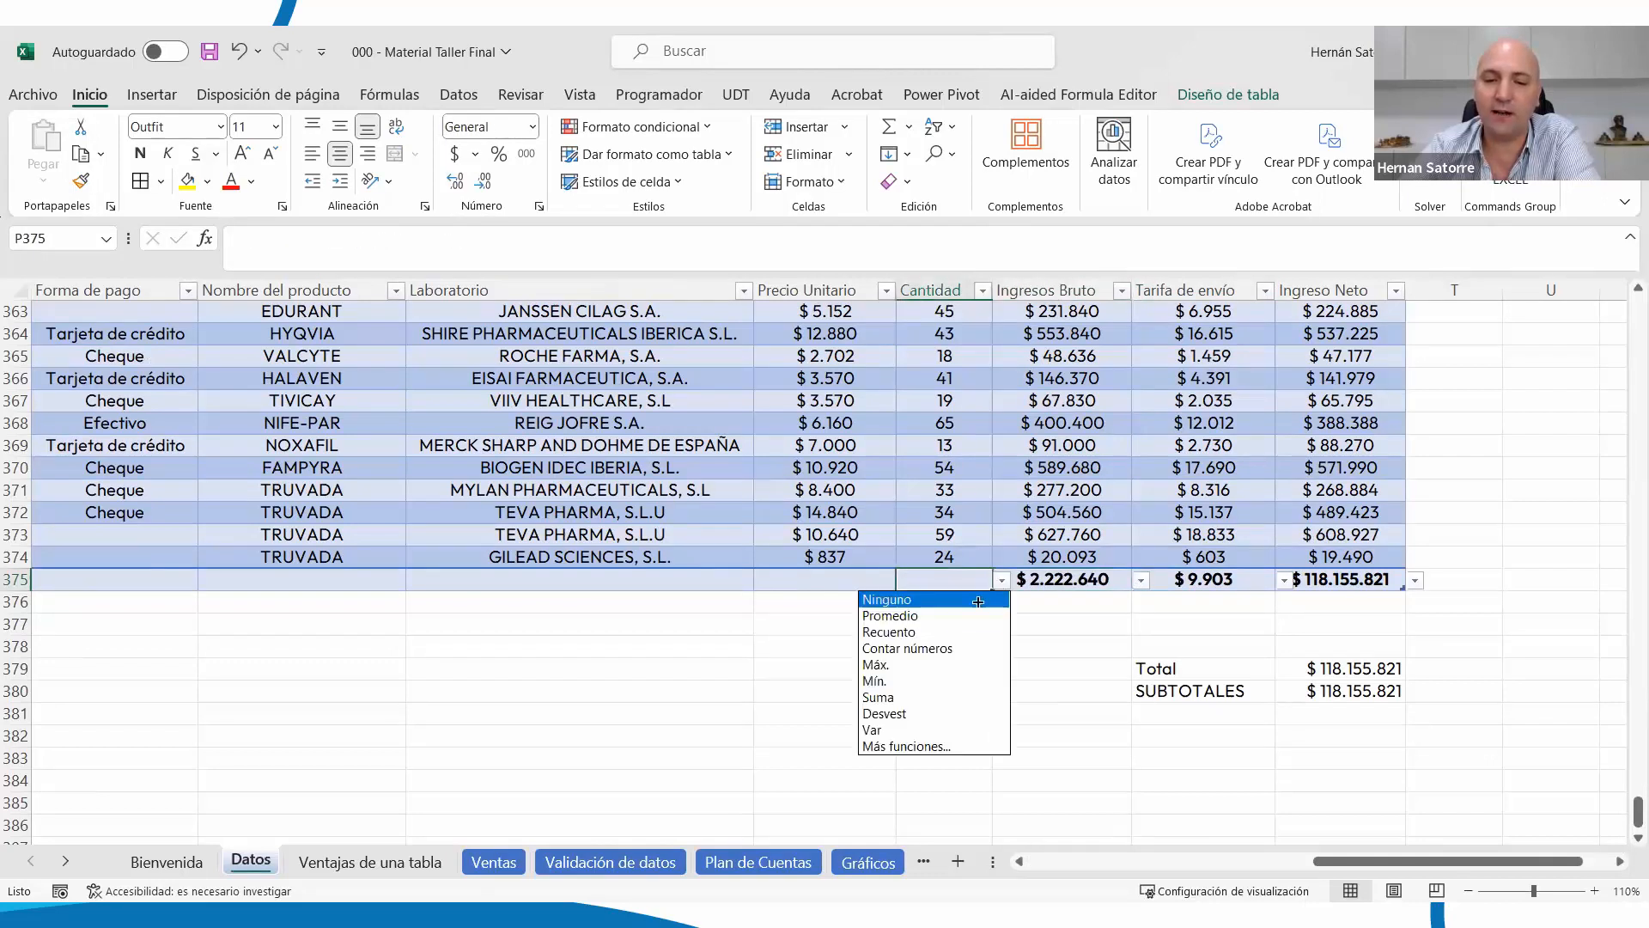
{"action": "left_click", "coordinate": [908, 633]}
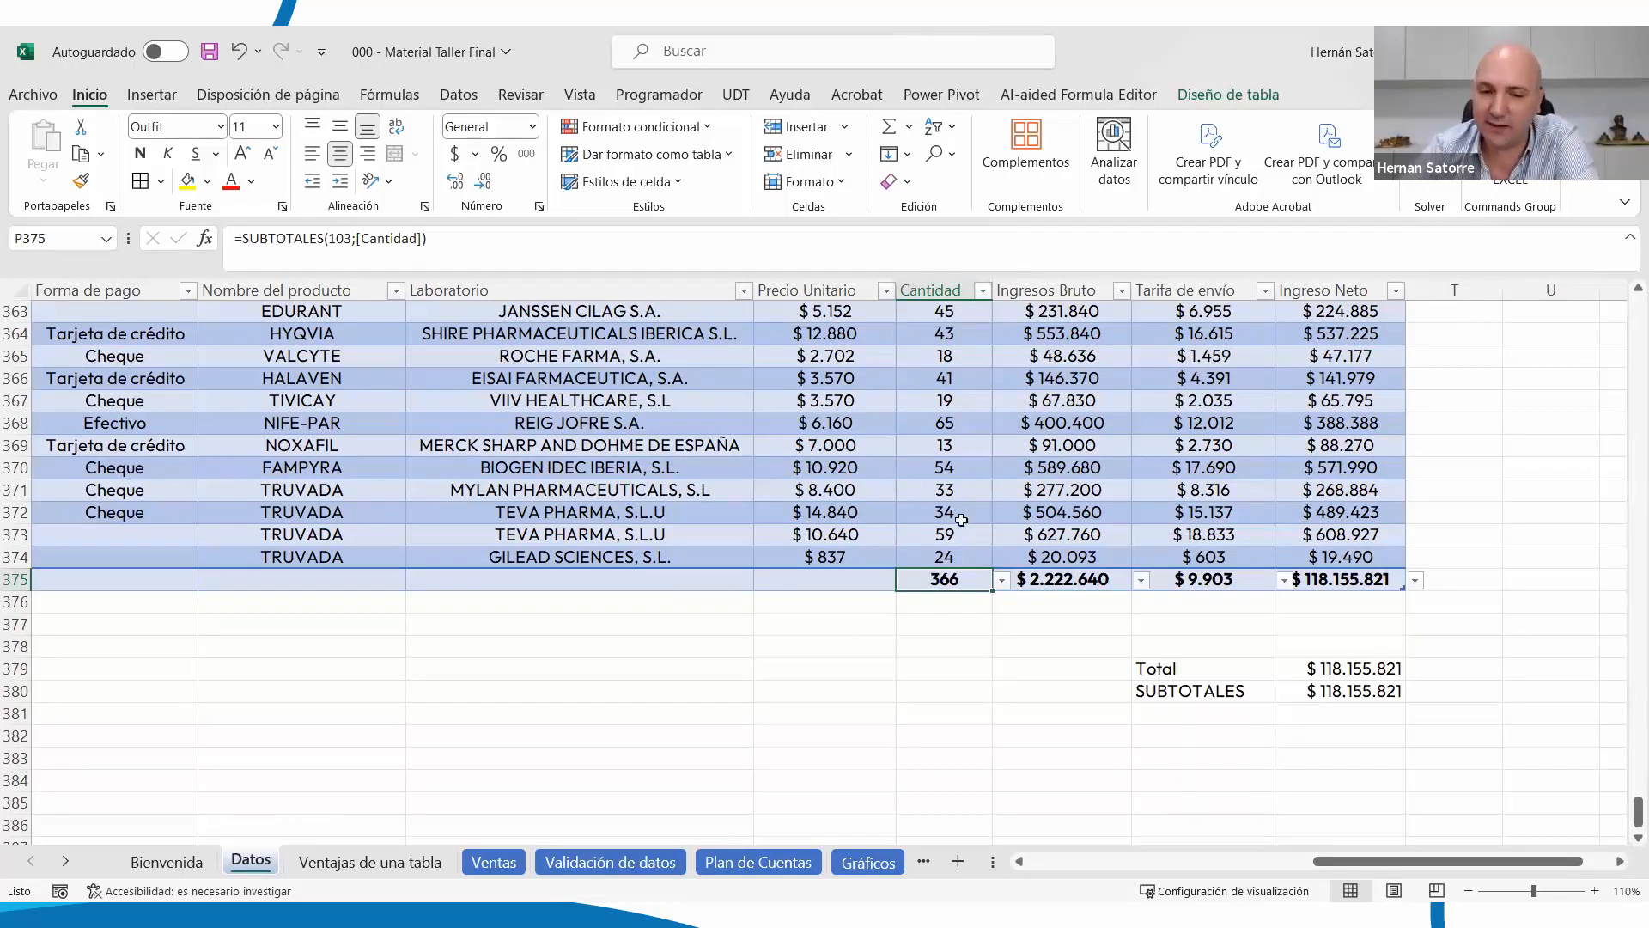
{"action": "left_click", "coordinate": [830, 585]}
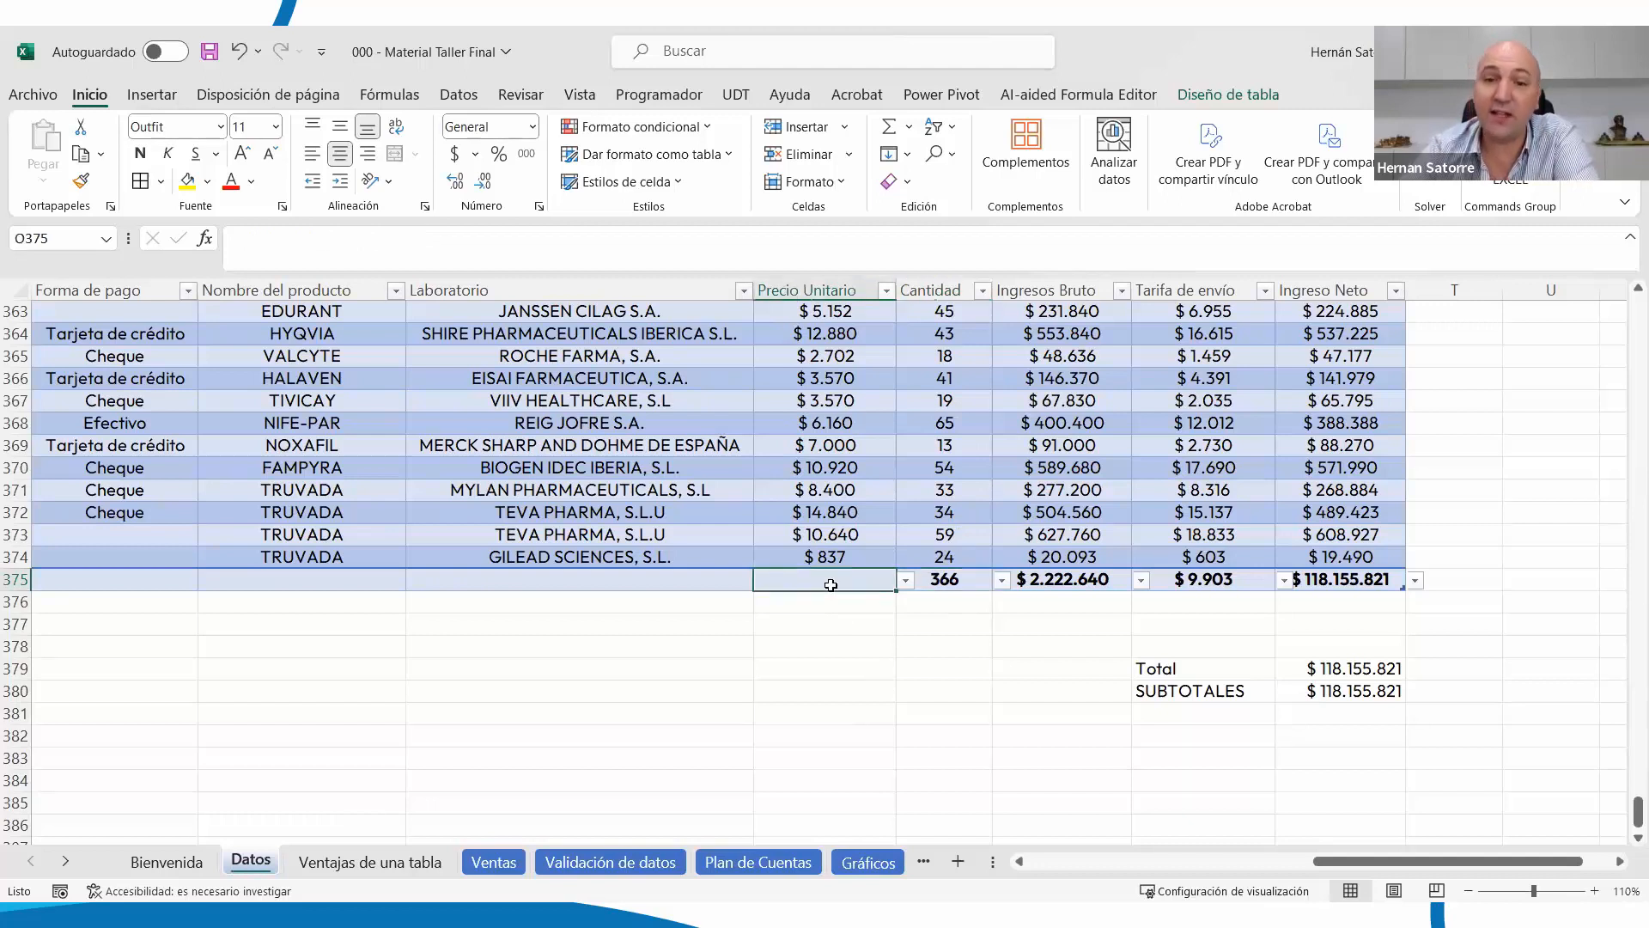
On the Ventajas de una tabla sheet, move the covering rectangle down to uncover item 10, and return to the Datos sheet
{"action": "left_click", "coordinate": [325, 861]}
{"action": "left_click_drag", "start_coordinate": [287, 729], "coordinate": [275, 756]}
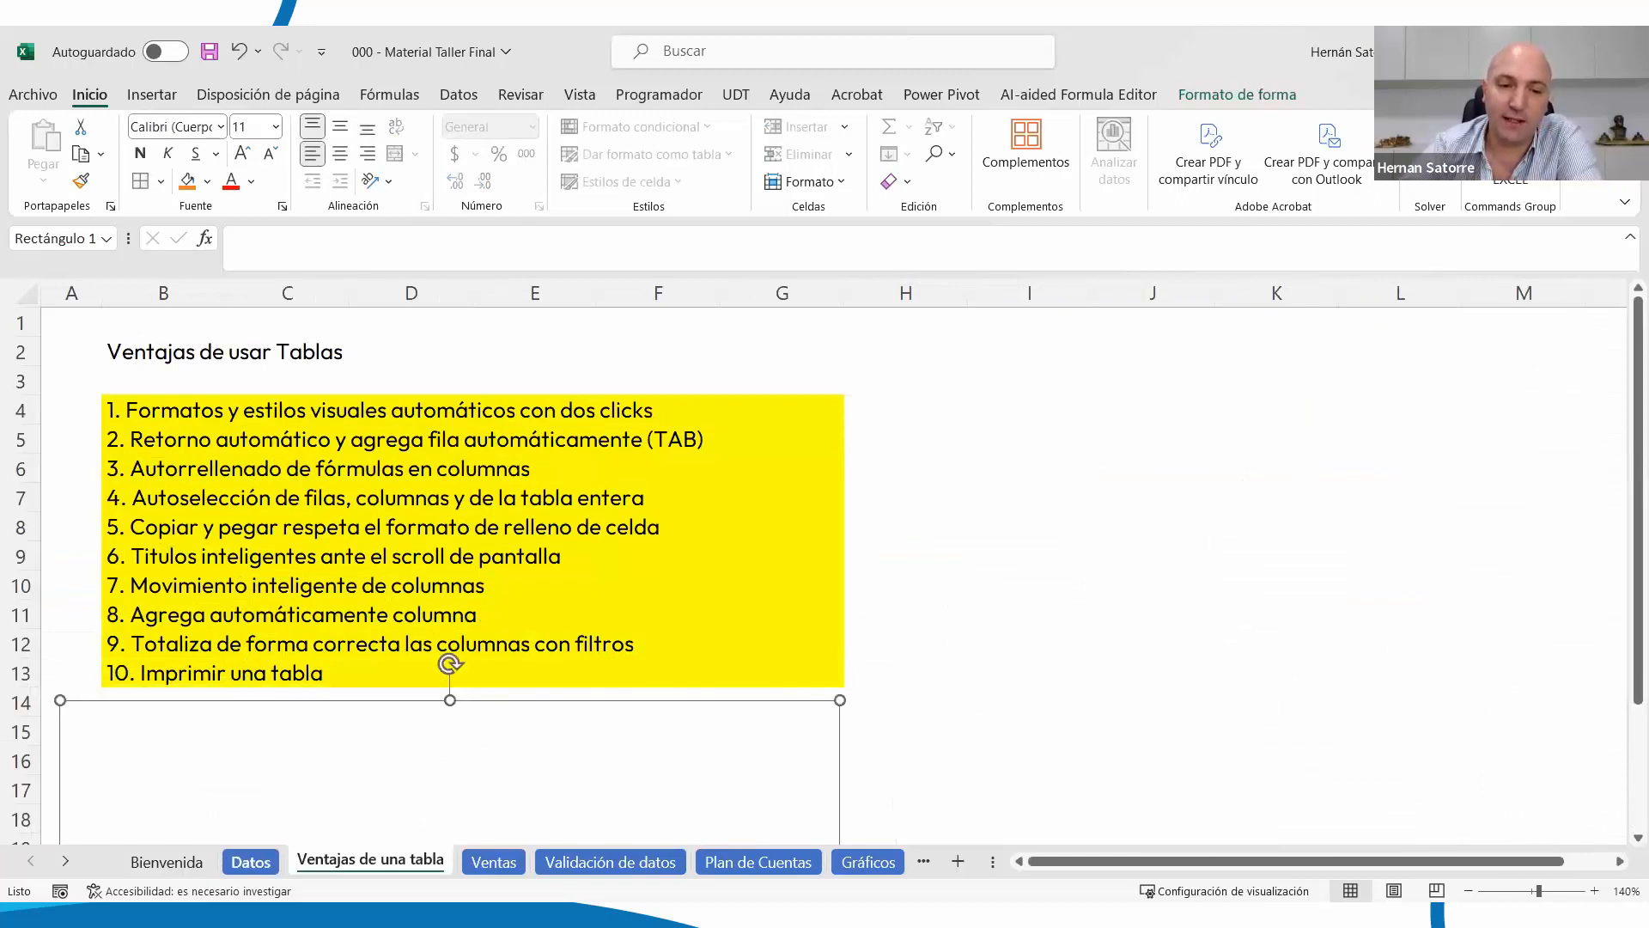
{"action": "left_click", "coordinate": [251, 862]}
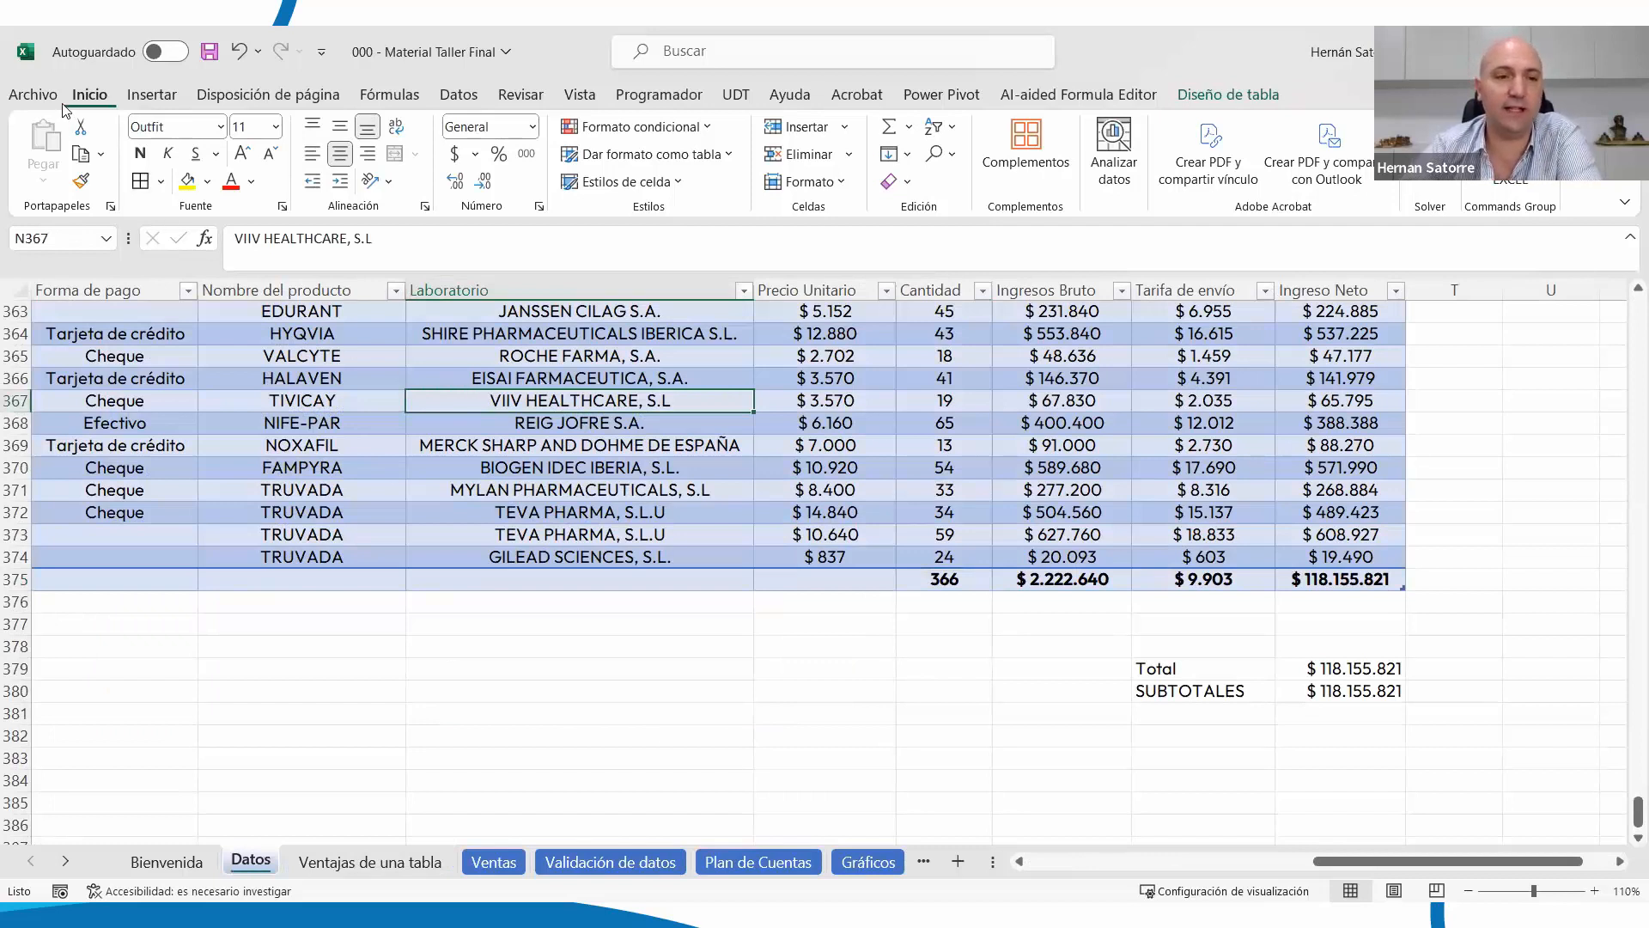
Open the print settings for the Datos sheet and choose Imprimir la tabla seleccionada as the print range
{"action": "key", "text": "alt+a"}
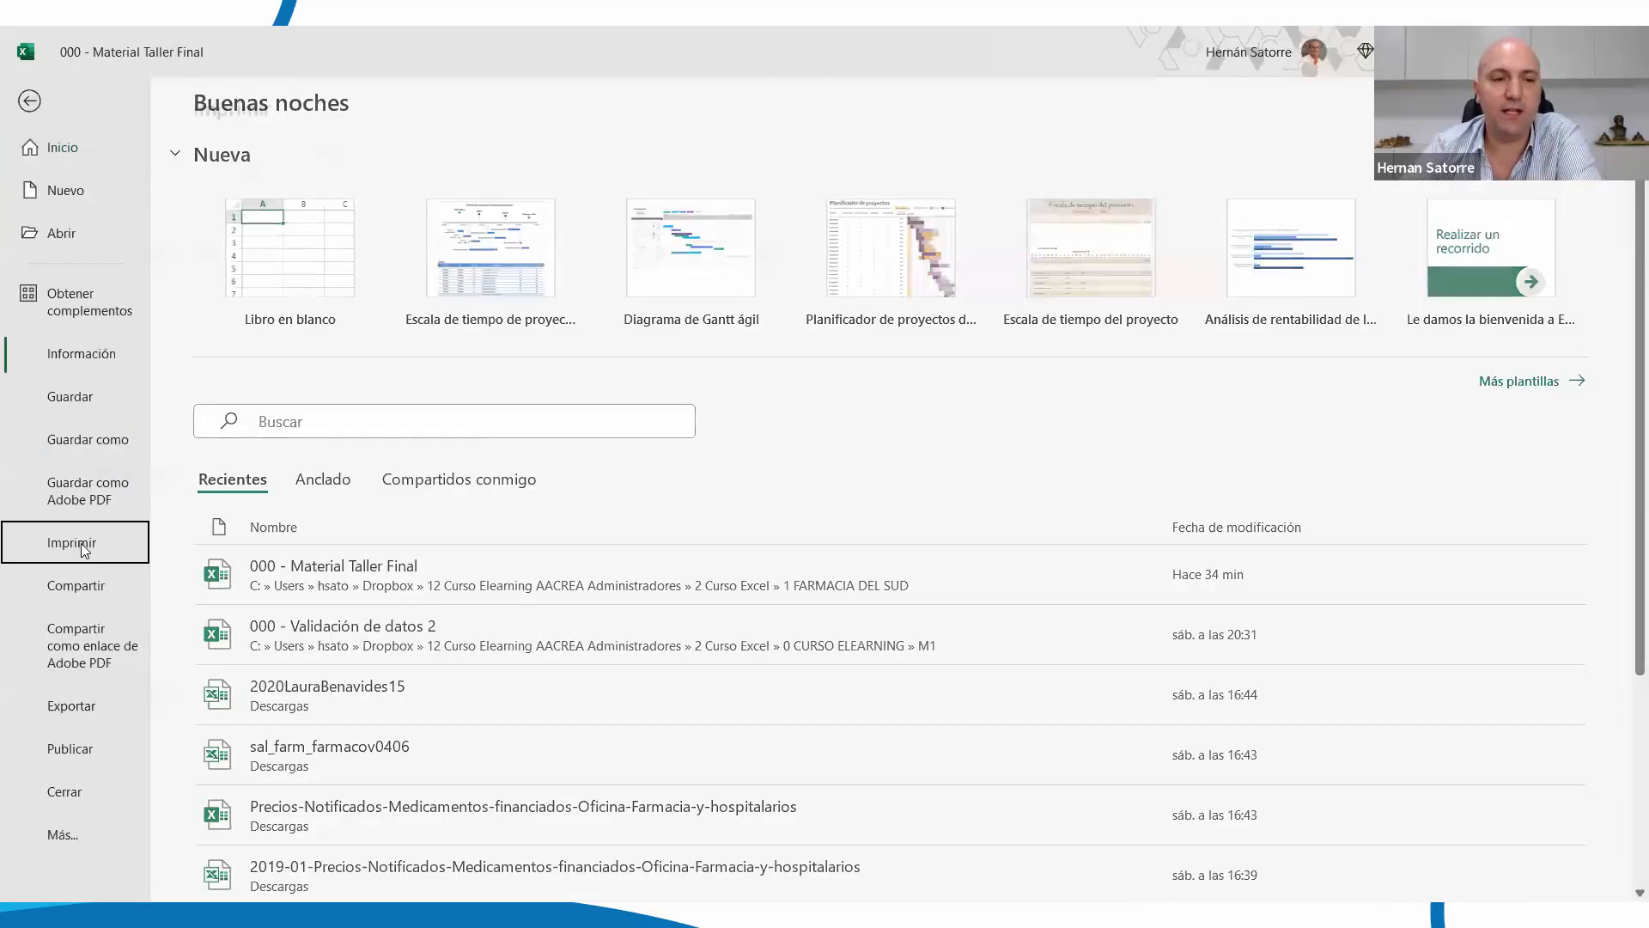
{"action": "left_click", "coordinate": [81, 543]}
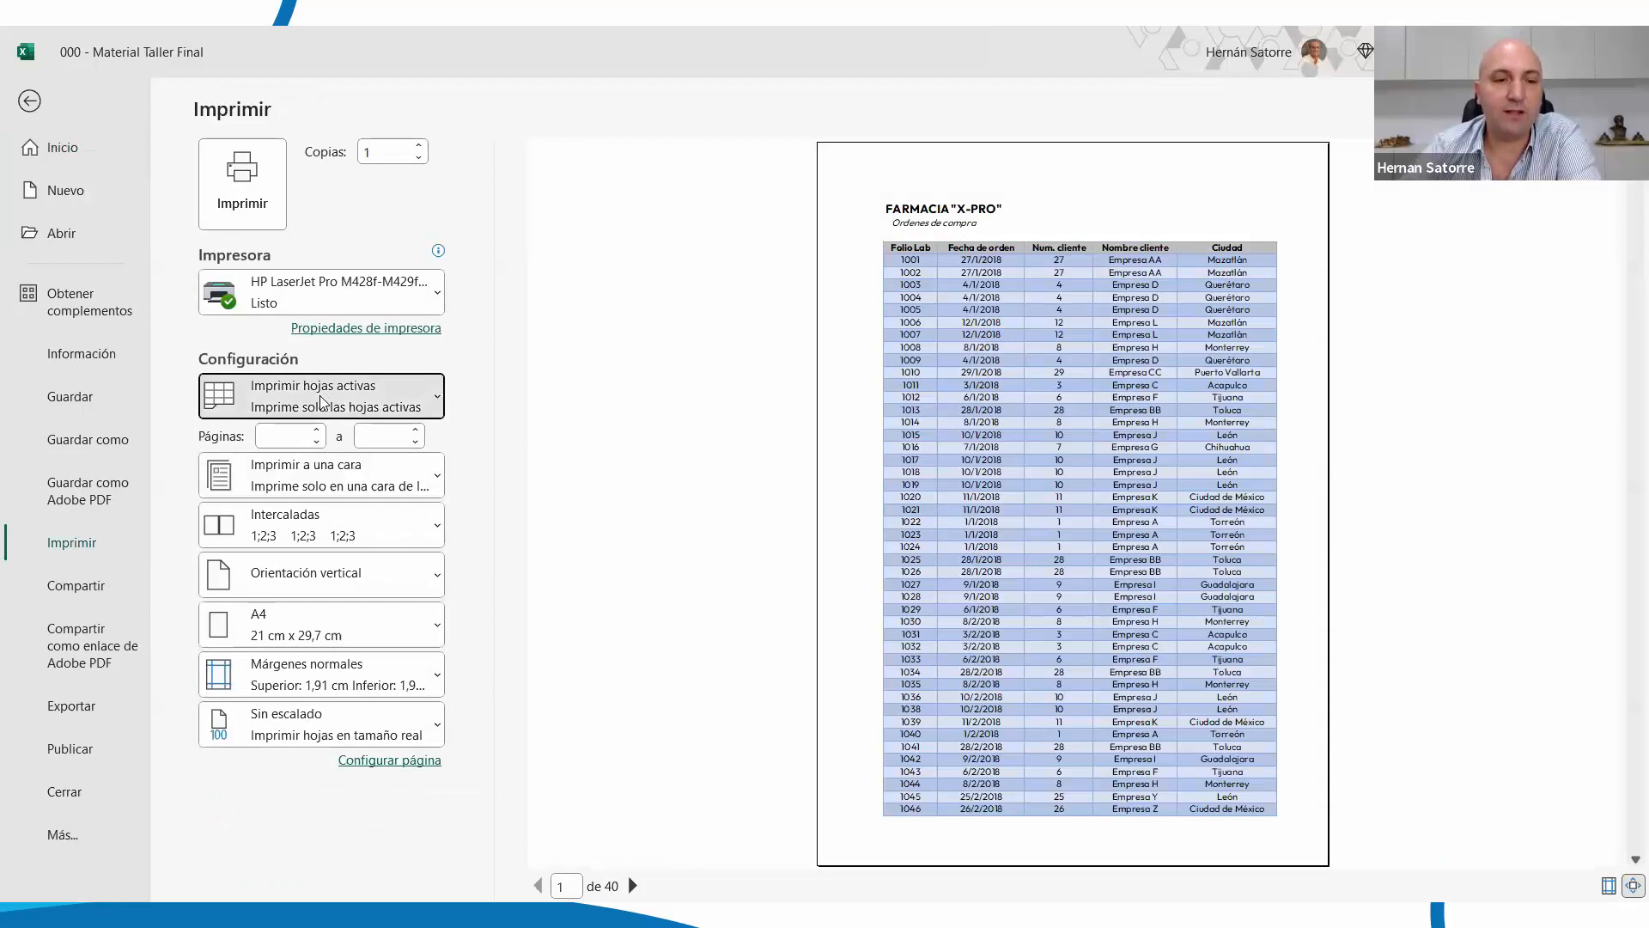
{"action": "left_click", "coordinate": [321, 402]}
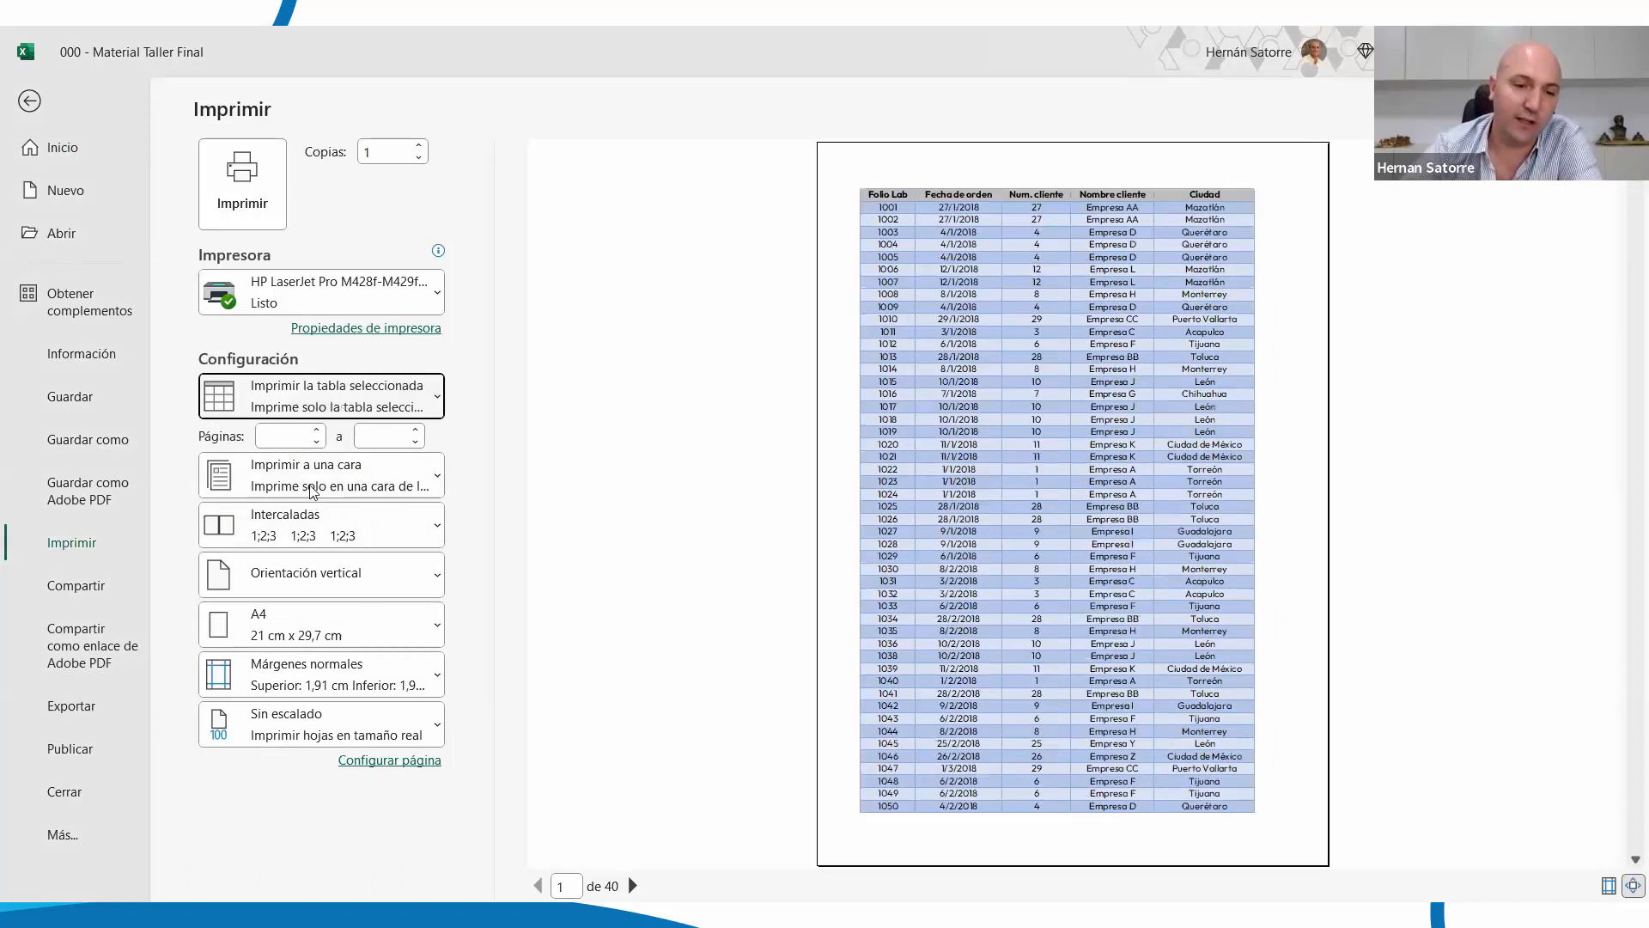
Set the print orientation to Orientación horizontal and the scaling to Ajustar hoja en una página
{"action": "left_click", "coordinate": [311, 586]}
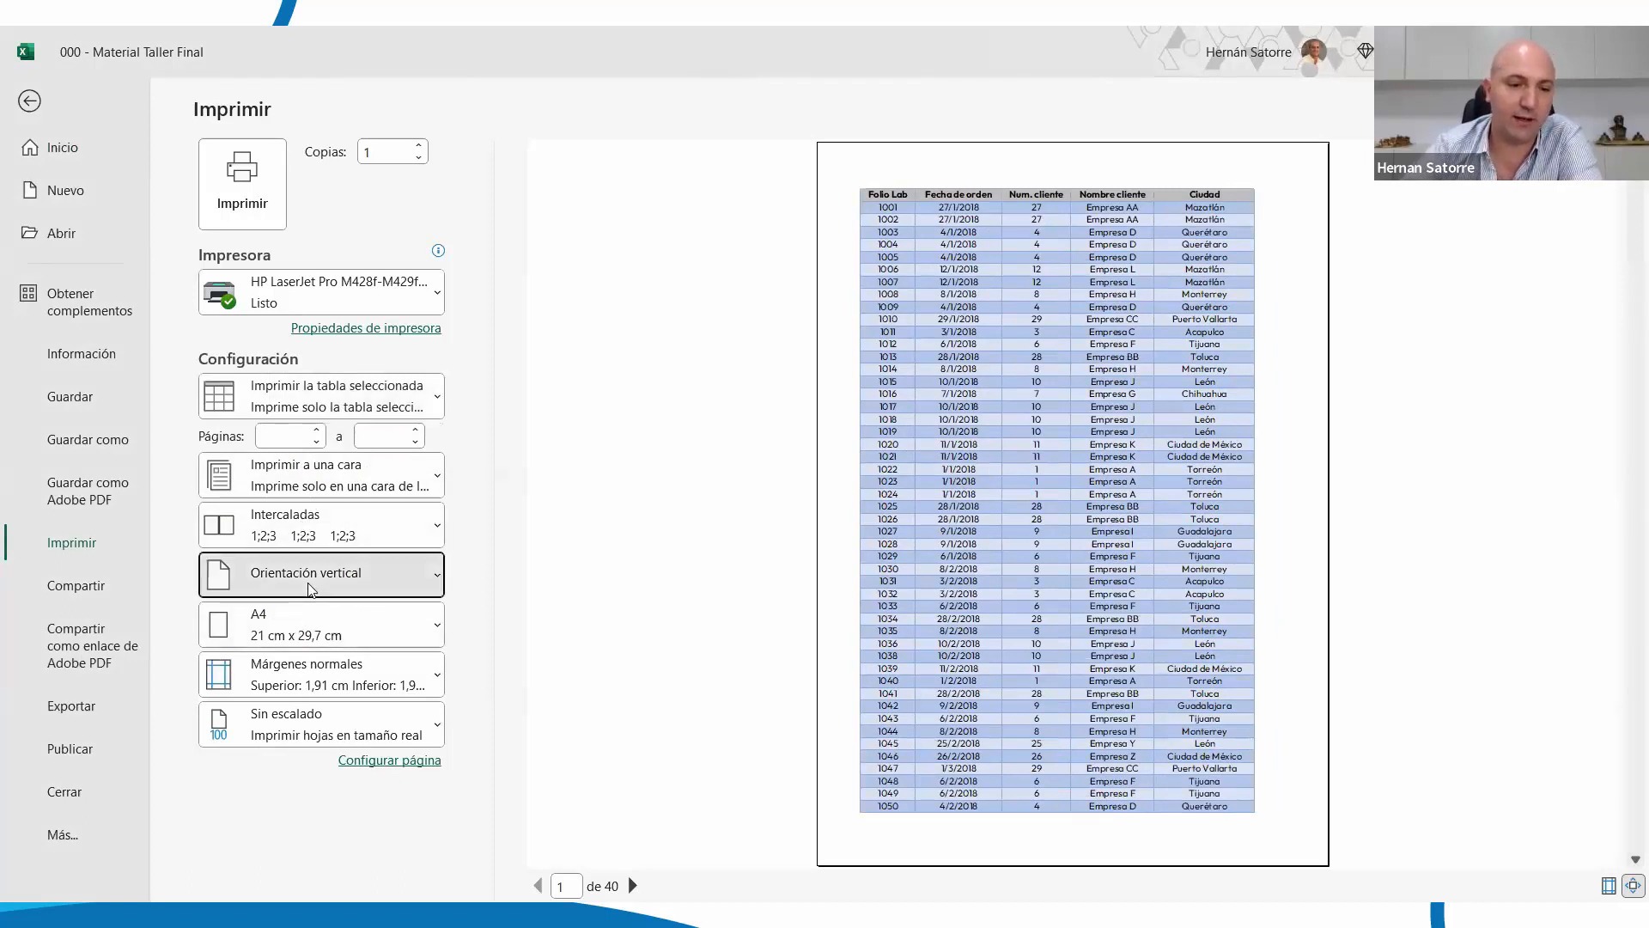
{"action": "left_click", "coordinate": [289, 683]}
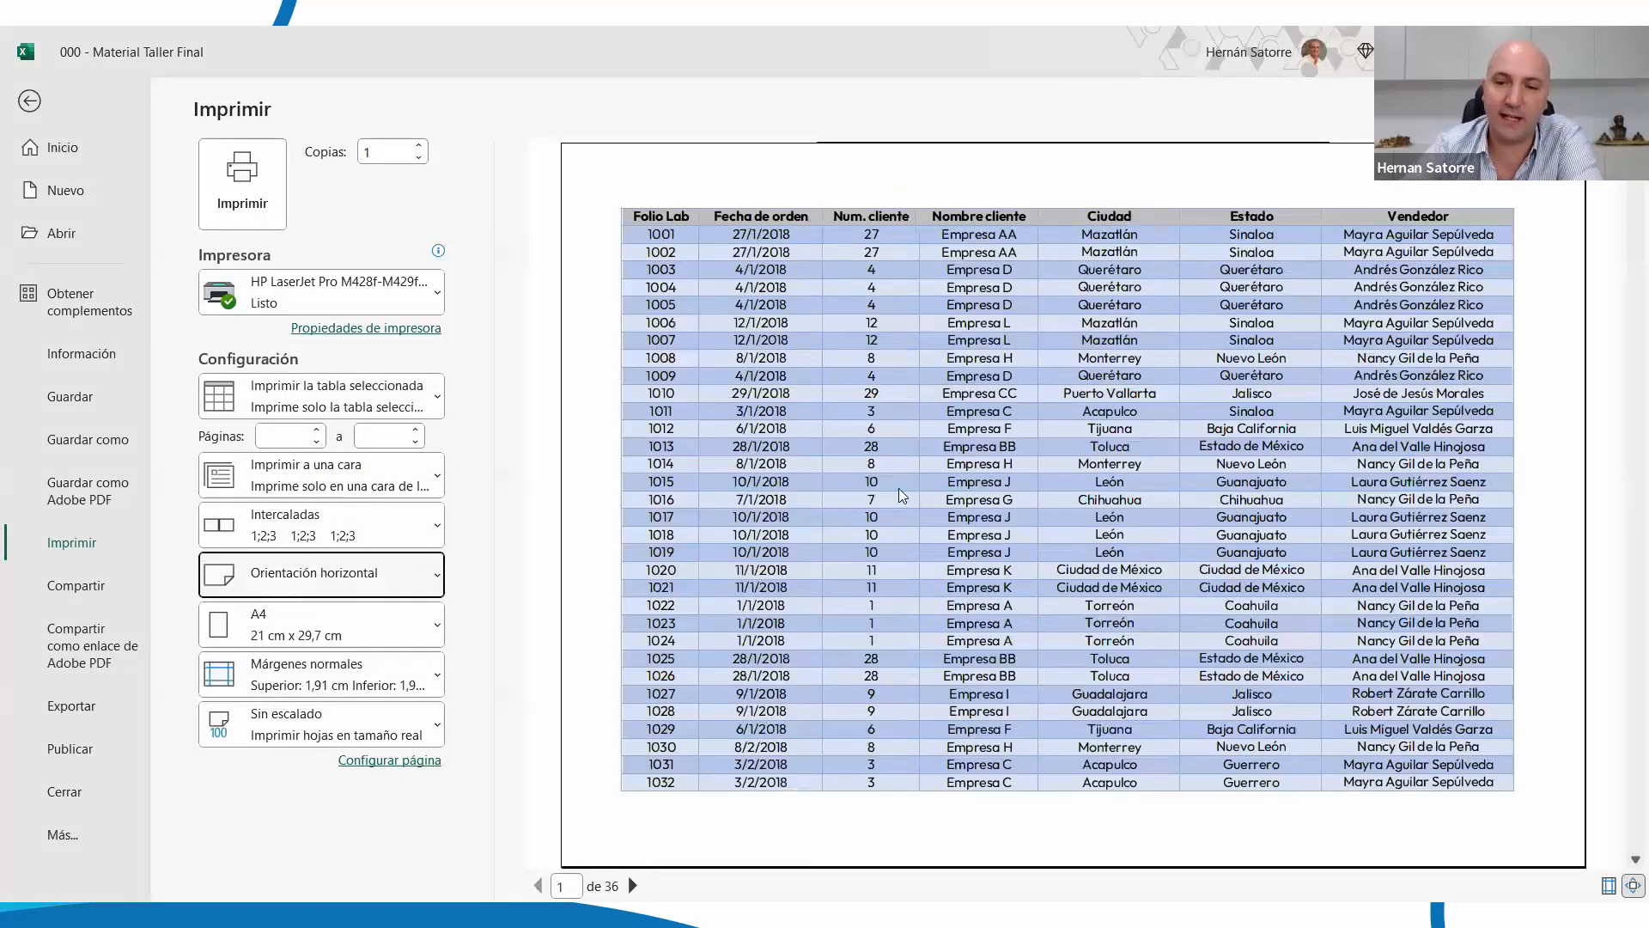
{"action": "left_click", "coordinate": [323, 741]}
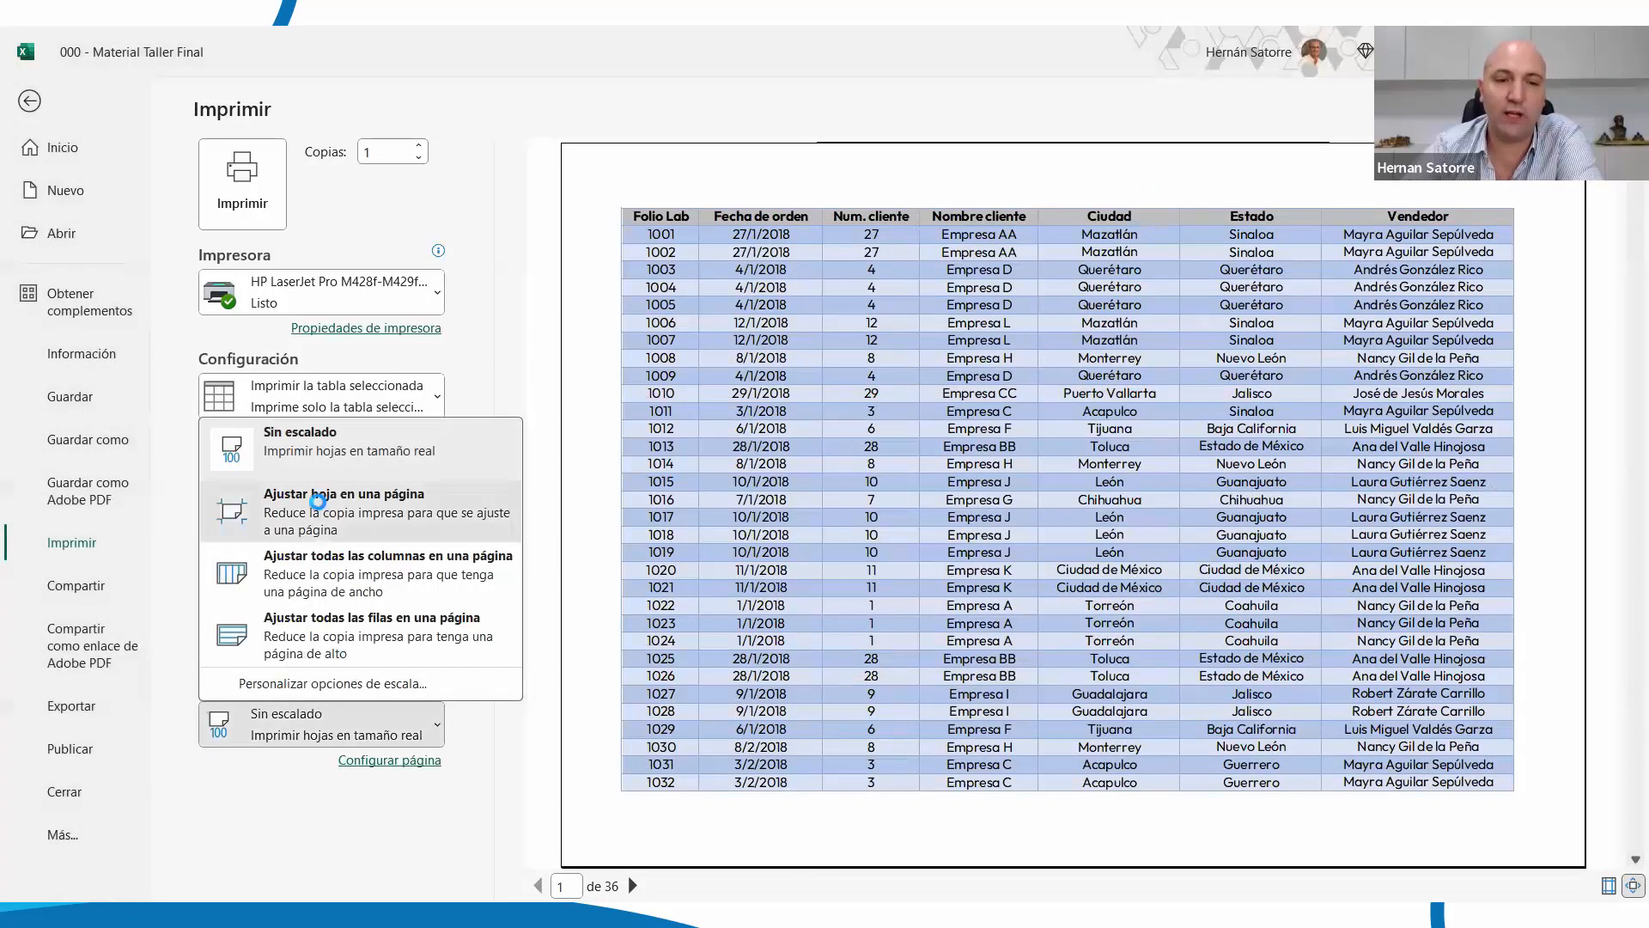
{"action": "left_click", "coordinate": [456, 515]}
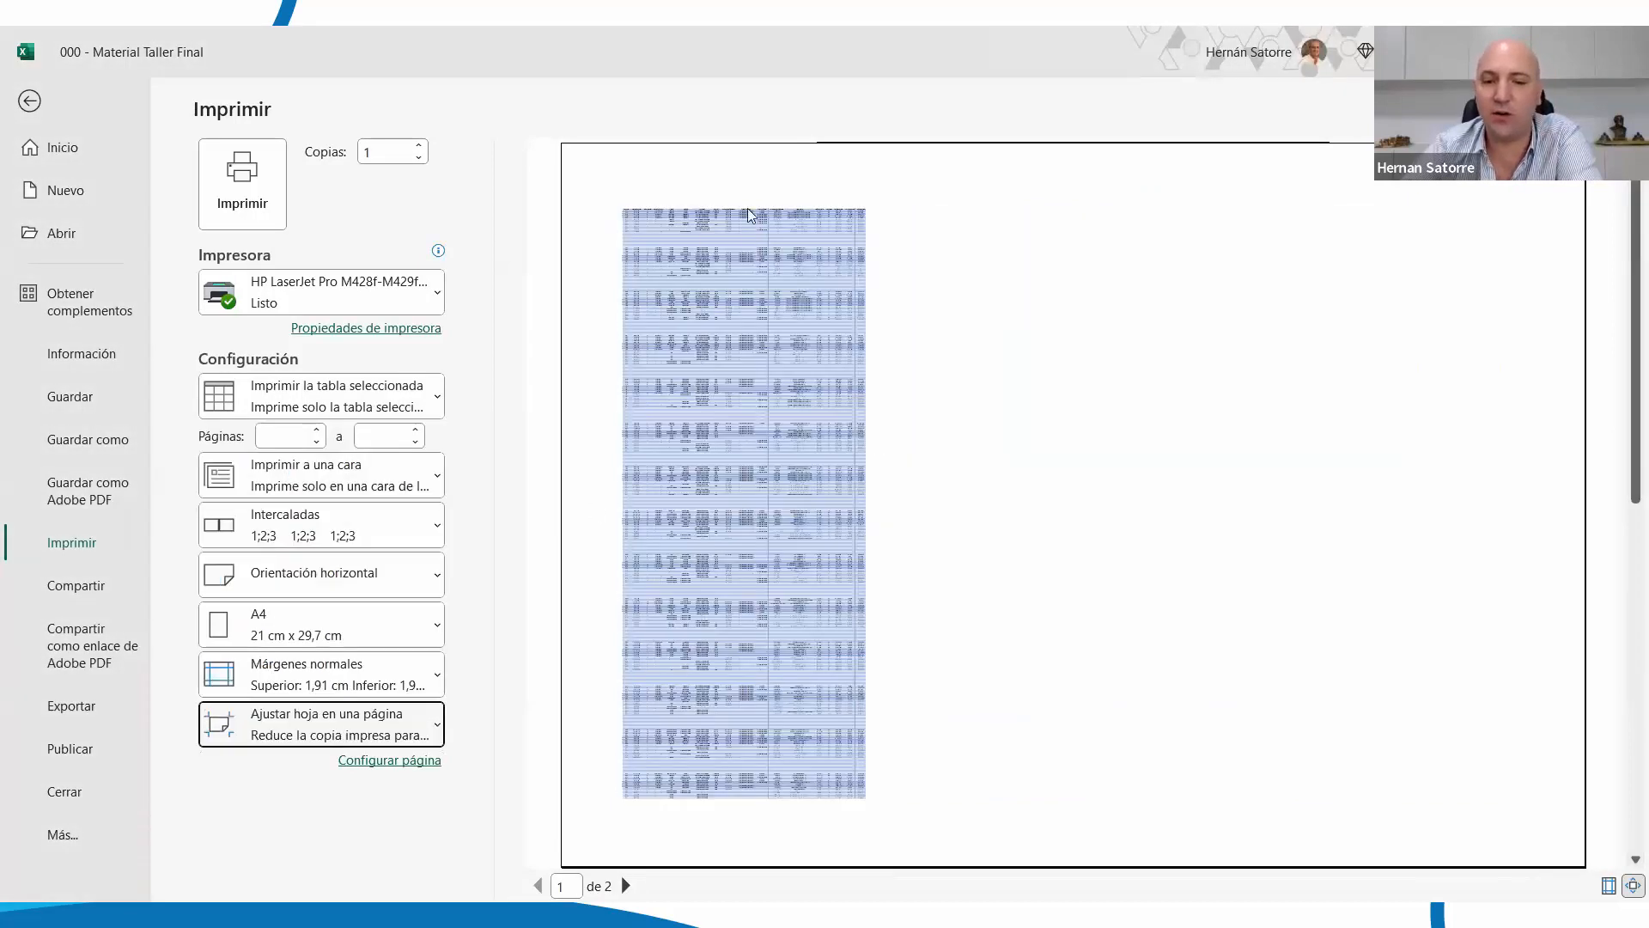
Change the page orientation of the table printout to Orientación vertical
{"action": "left_click", "coordinate": [311, 584]}
{"action": "left_click", "coordinate": [409, 625]}
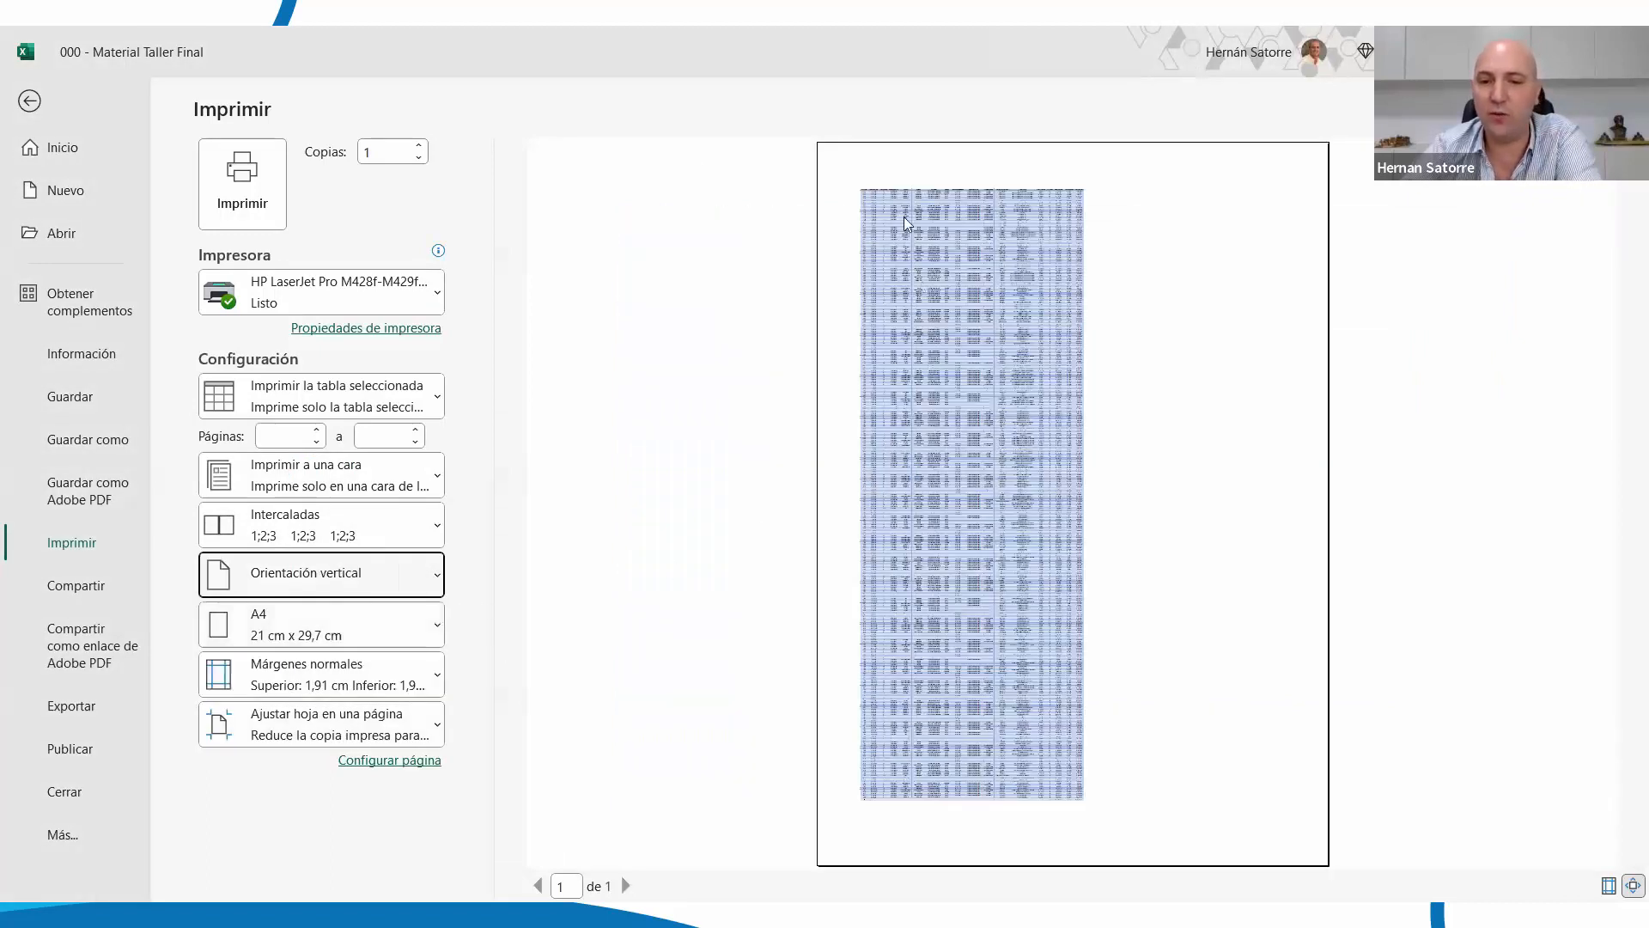